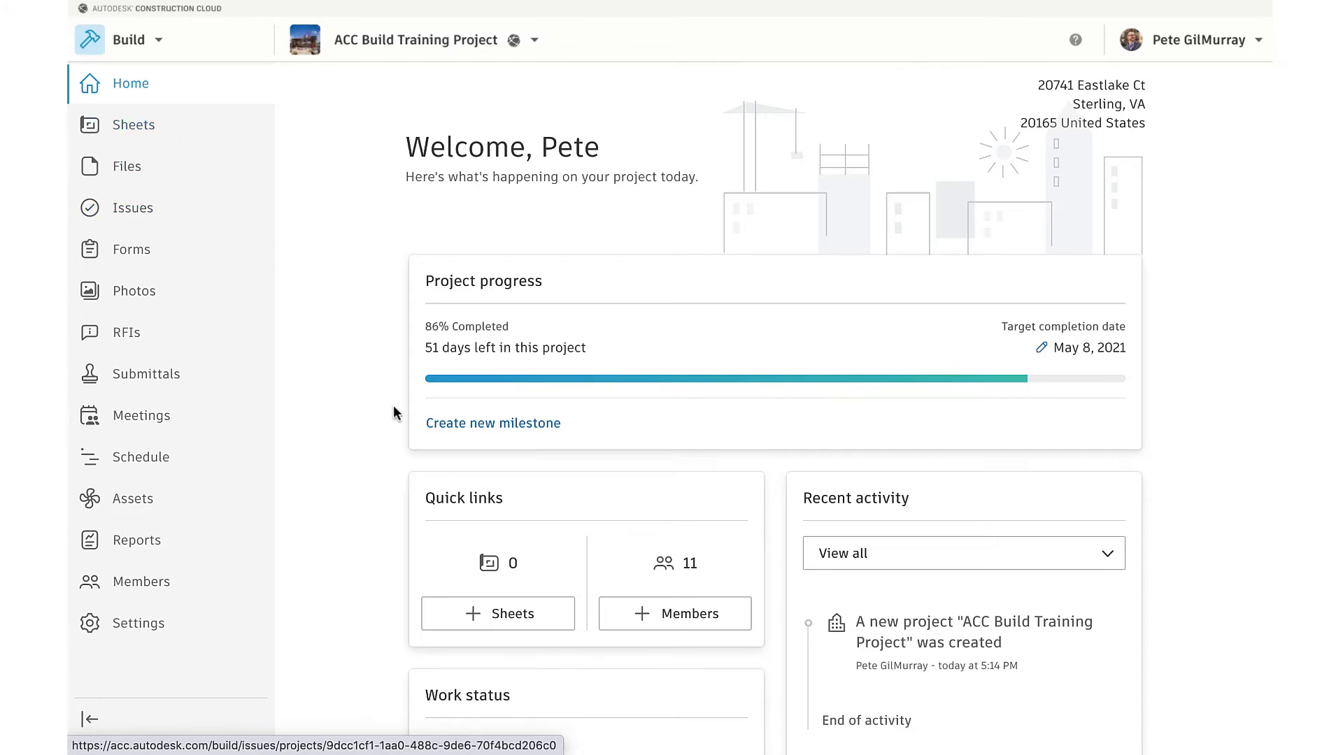
# Launch the Add and publish sheets wizard from the + Sheets quick link
pyautogui.click(453, 620)
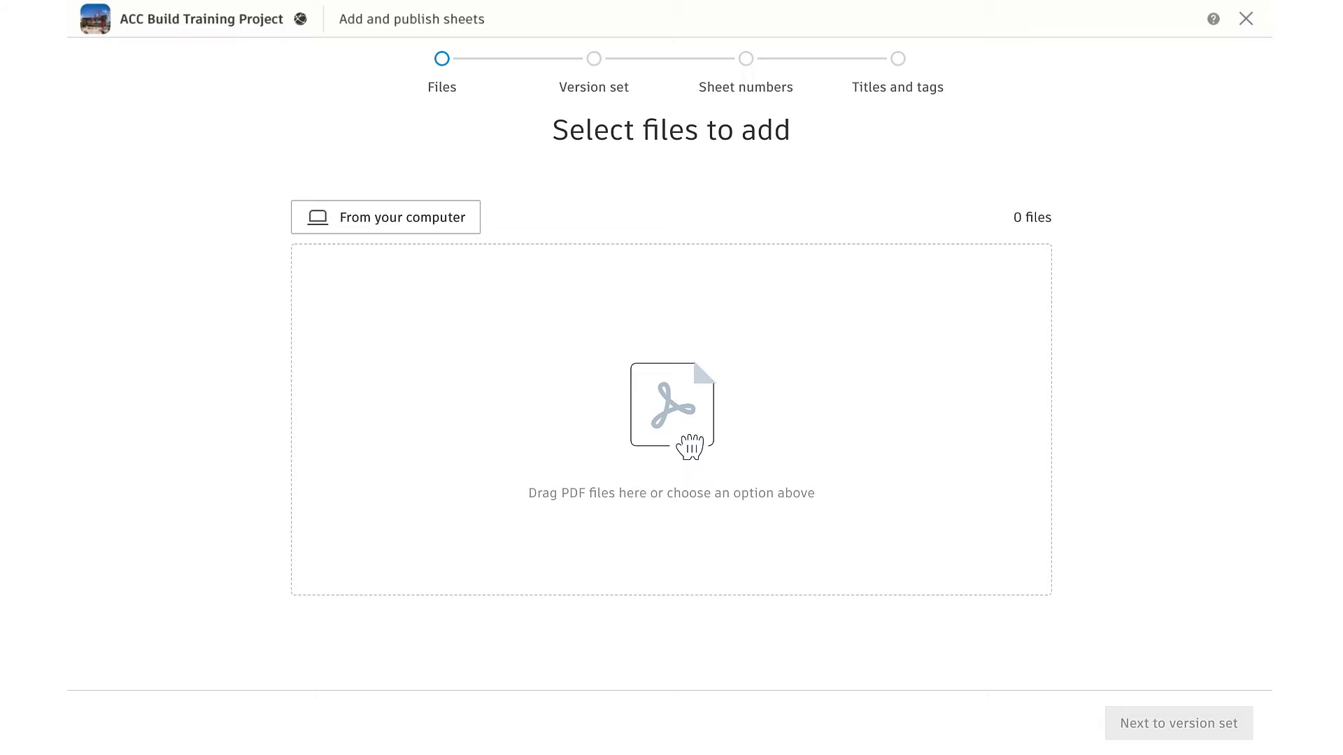
# Upload Issued for construction.pdf and continue to the version-set step
pyautogui.moveTo(0, 608); pyautogui.dragTo(604, 422)
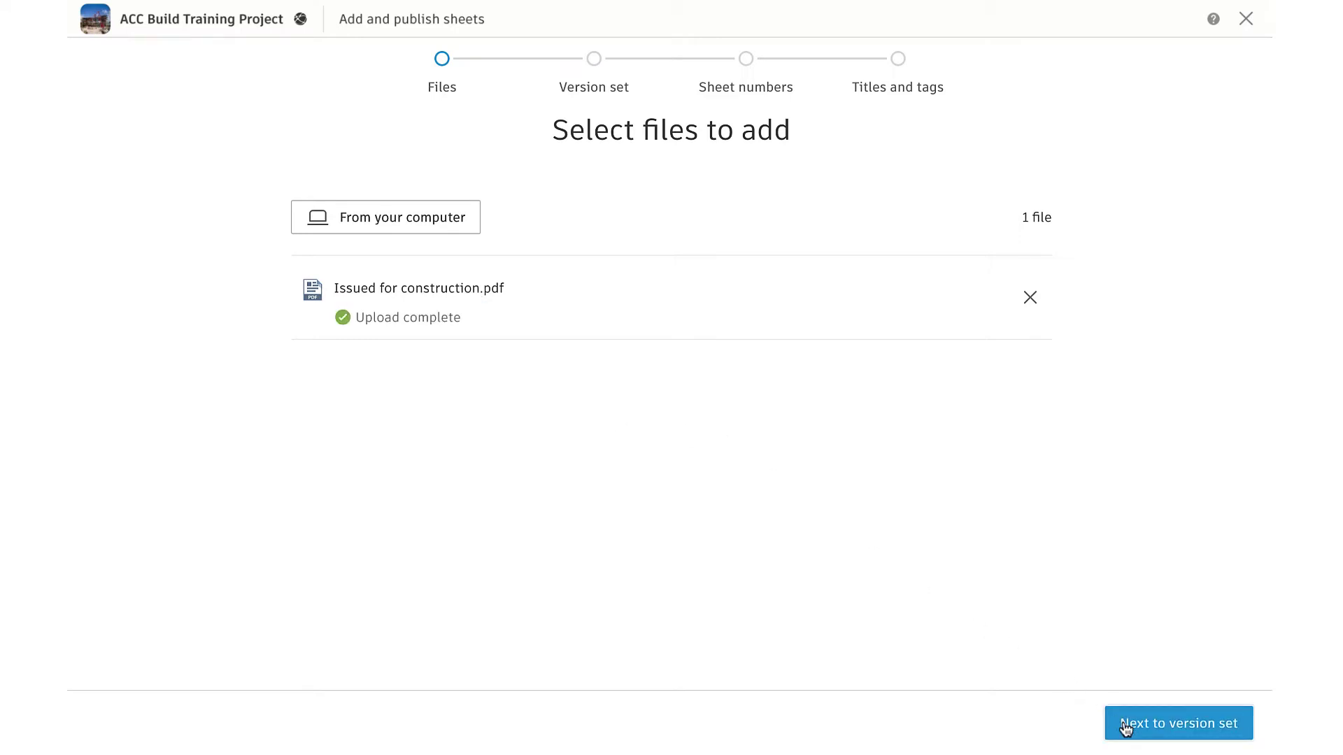
pyautogui.click(1126, 728)
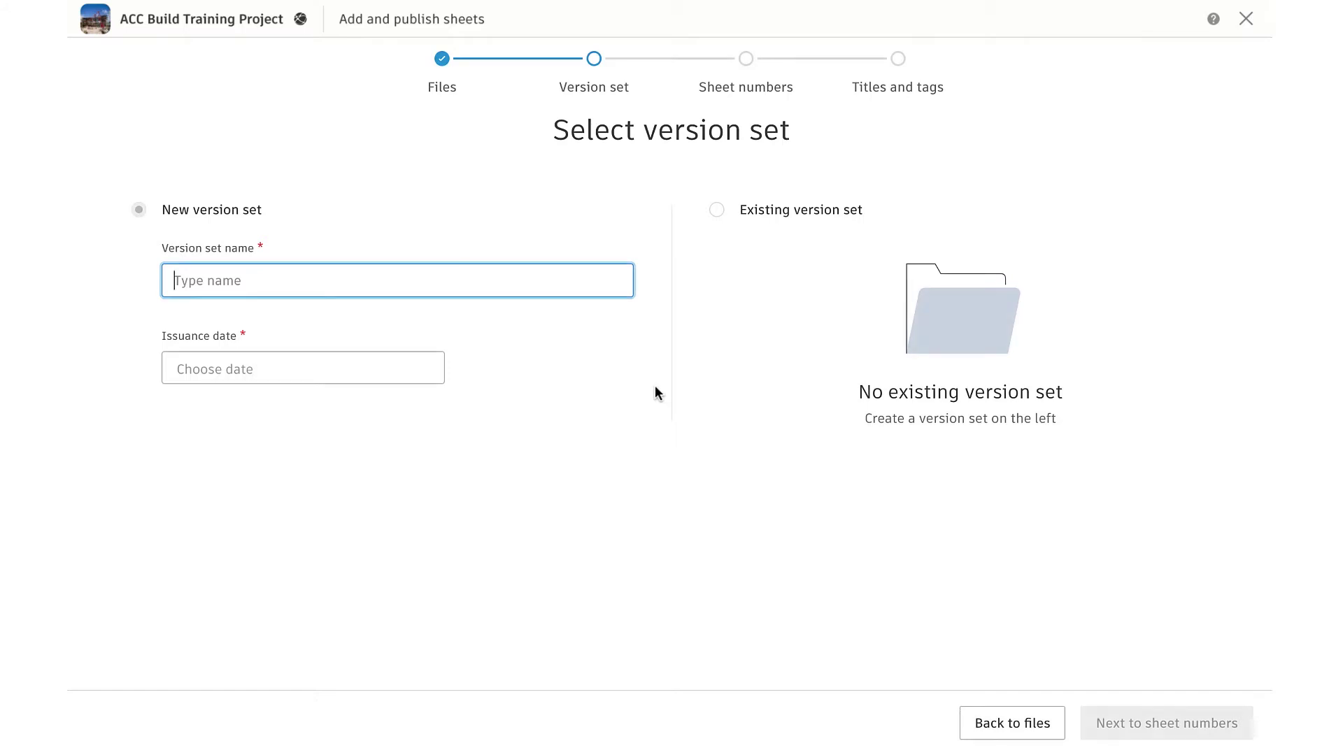
# Name the new version set 'Issued For Construction', date it May 8, 2020, and extract sheets
pyautogui.write('Issued For Construction')
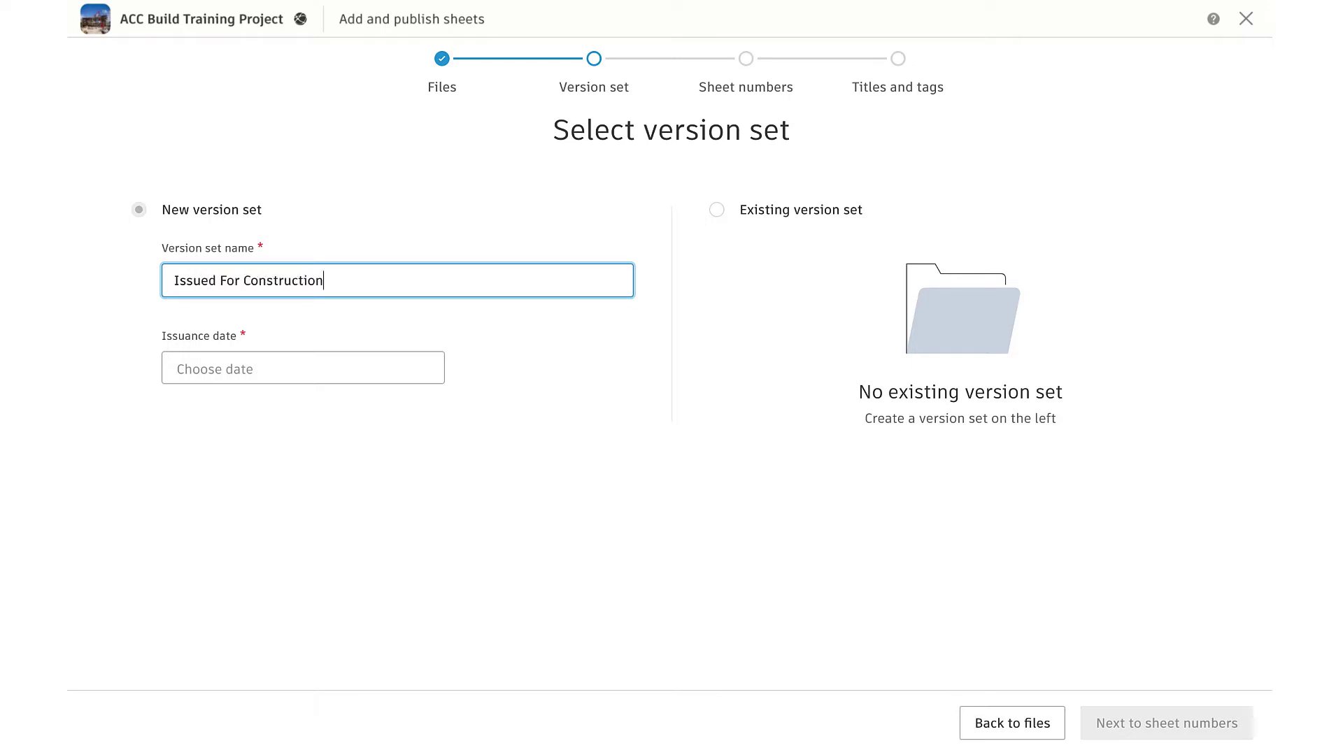
pyautogui.click(333, 377)
pyautogui.click(179, 407)
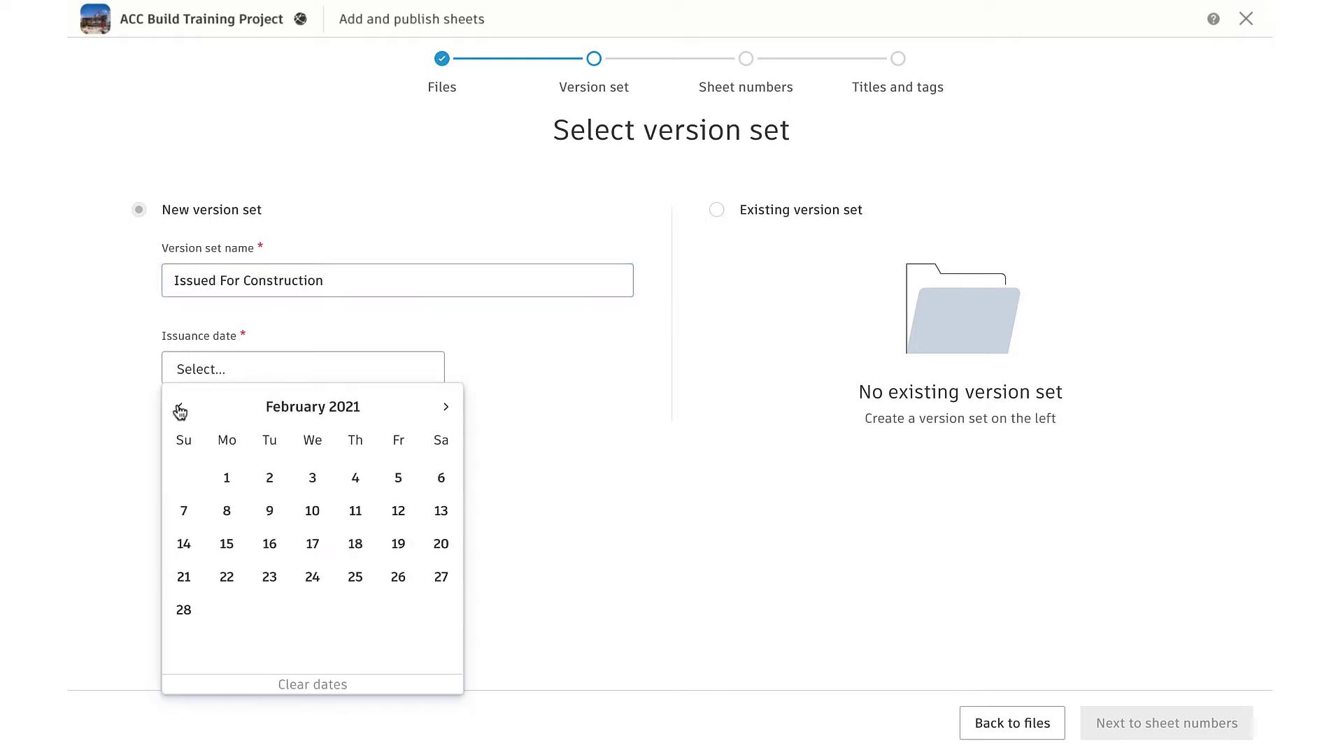
pyautogui.tripleClick(179, 407)
pyautogui.tripleClick(180, 407)
pyautogui.tripleClick(180, 407)
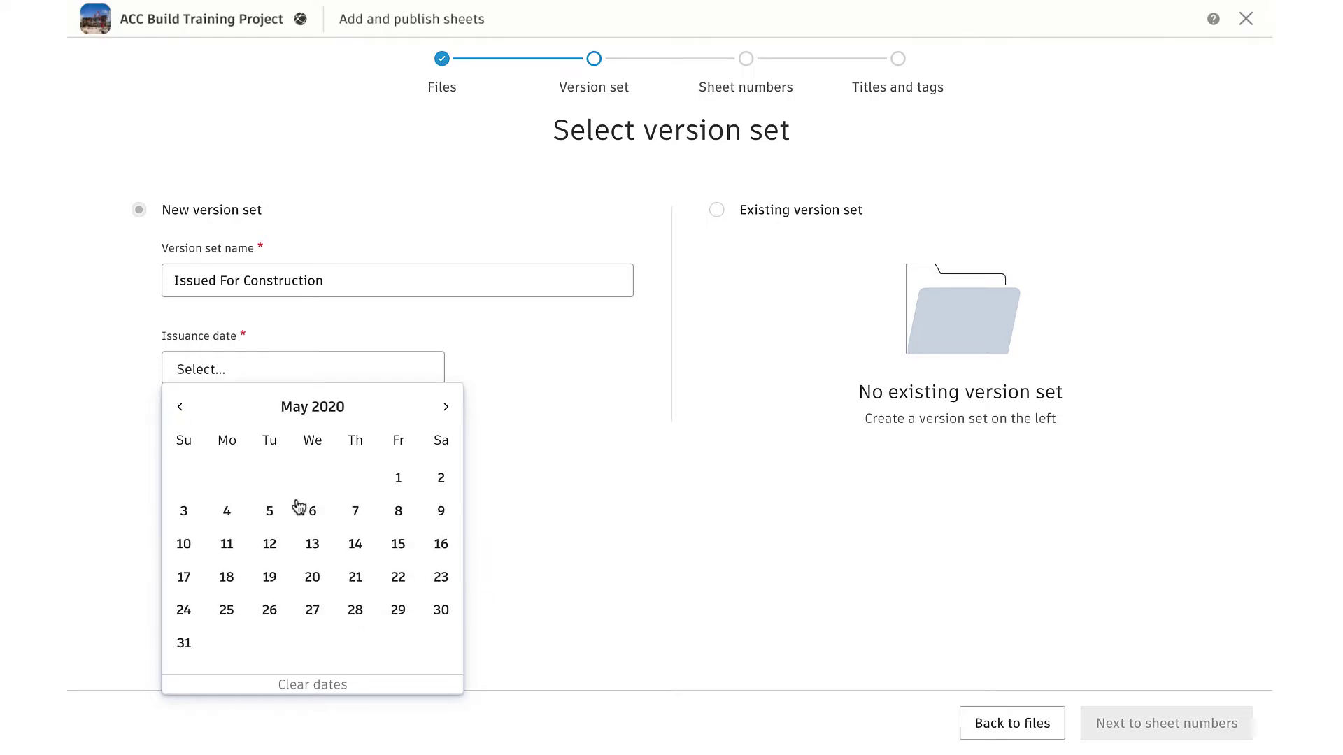
pyautogui.click(398, 510)
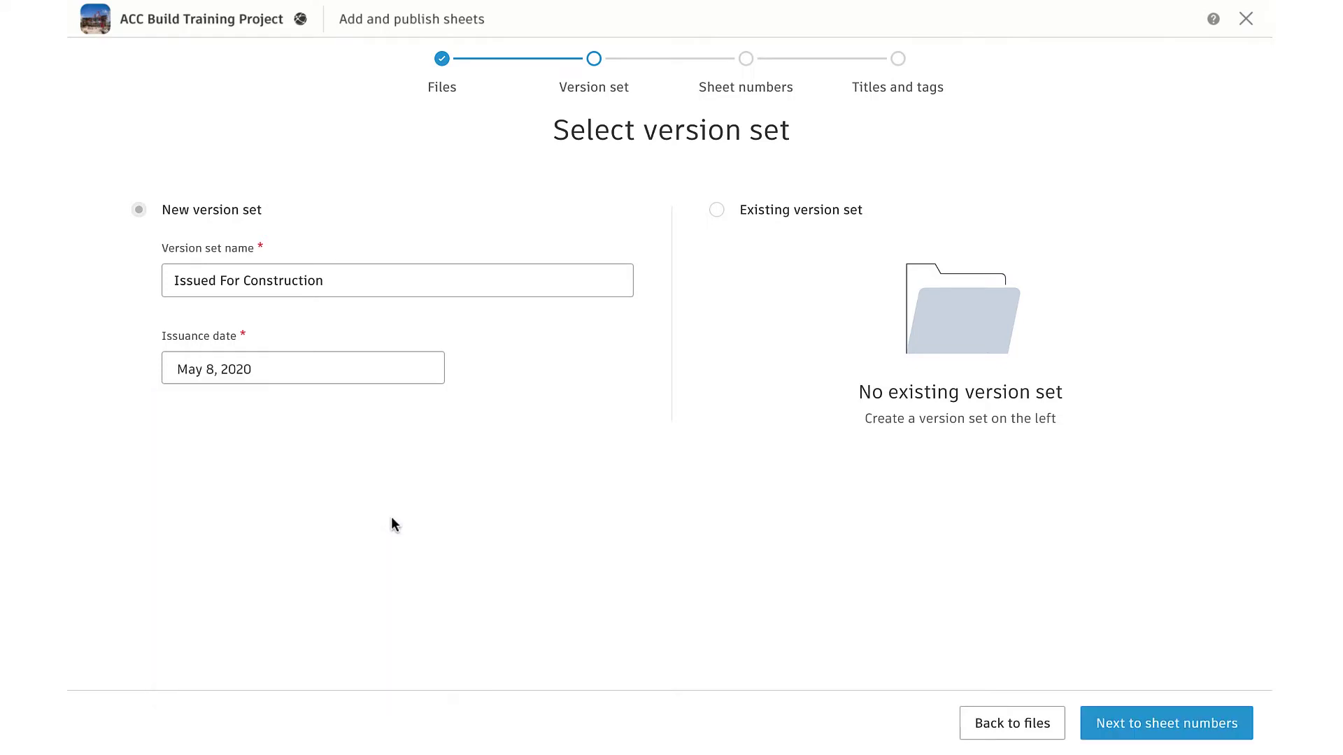
pyautogui.click(1109, 726)
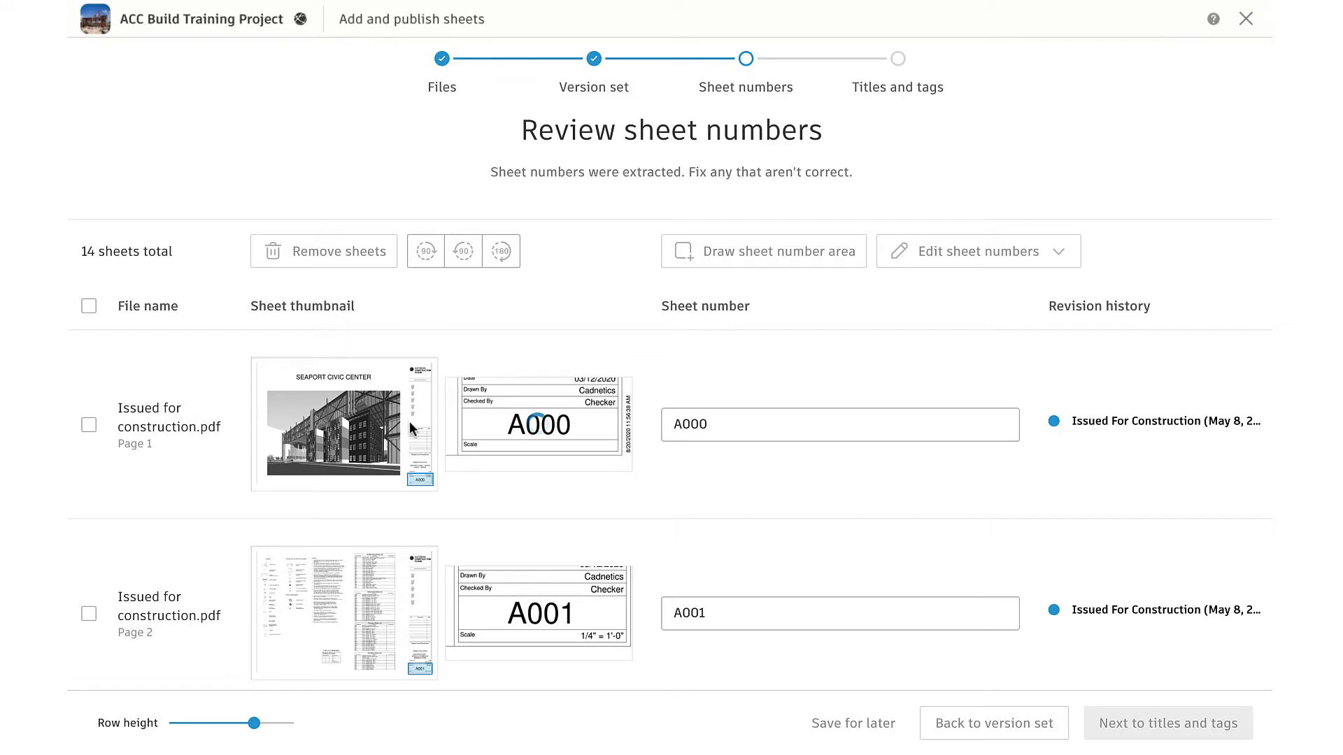
# Browse the 14 extracted sheets with a shorter row height and select the page 2 sheet A001
pyautogui.scroll(-2, 409, 418)
pyautogui.scroll(-8, 409, 417)
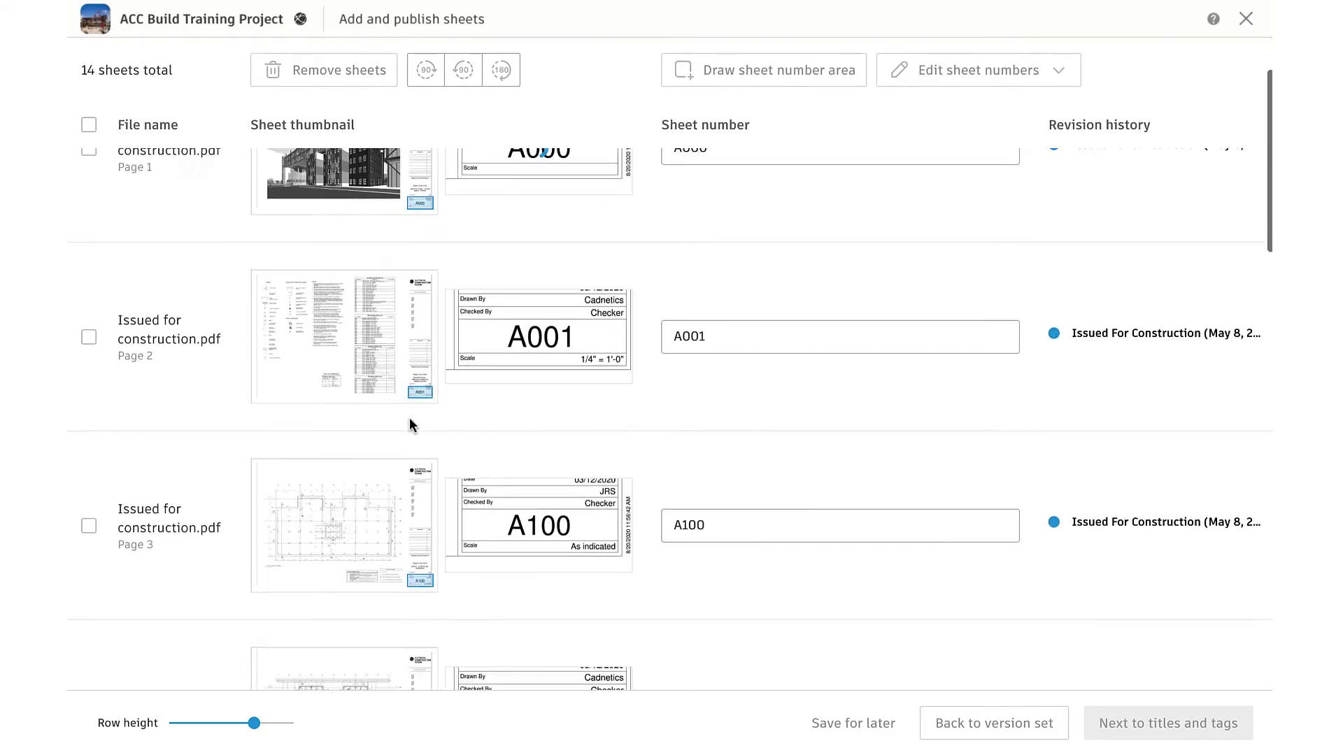
pyautogui.scroll(-3, 614, 535)
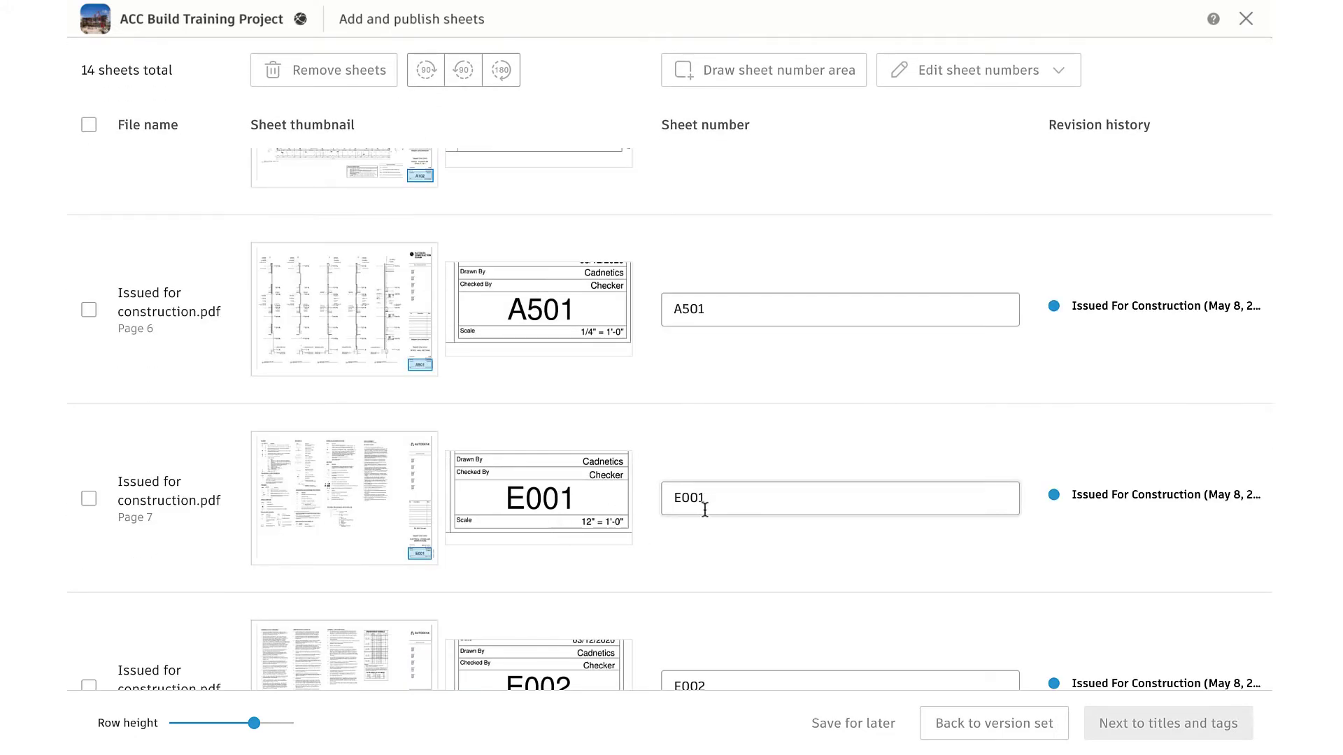
pyautogui.scroll(-5, 696, 594)
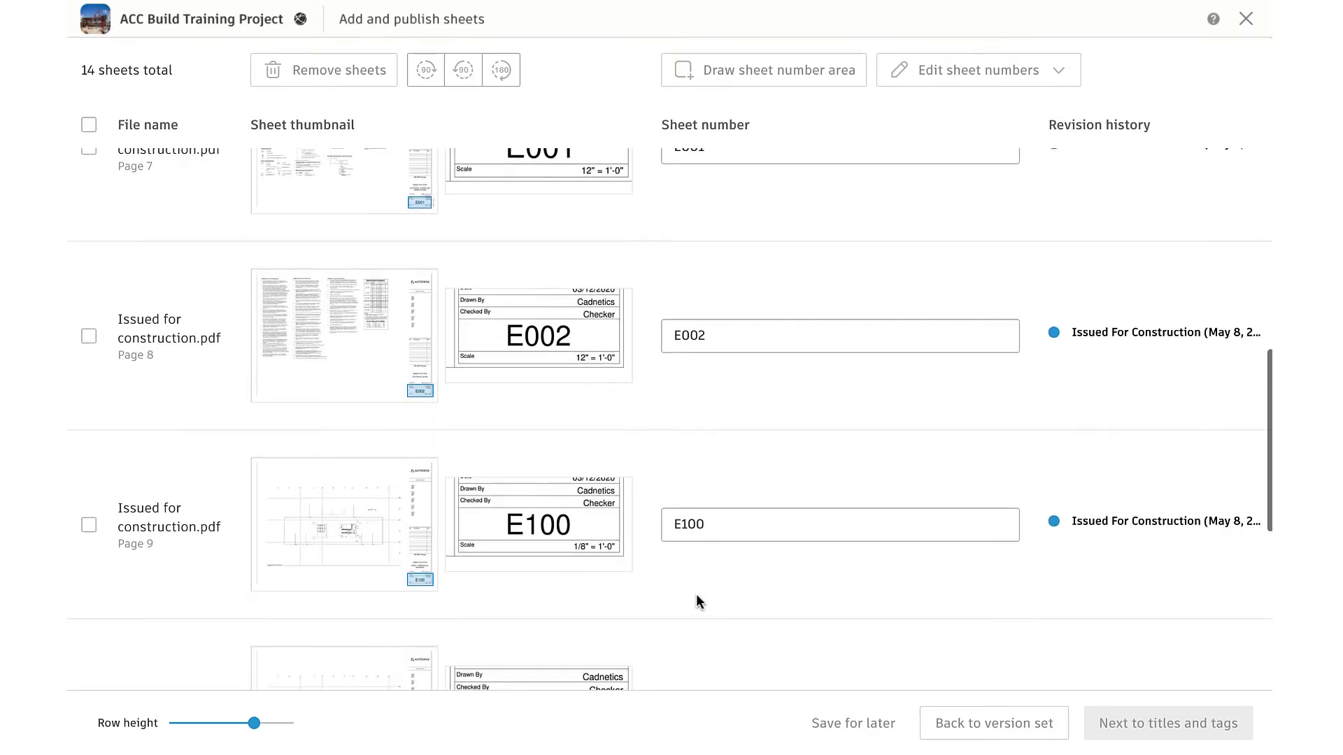
pyautogui.moveTo(257, 721); pyautogui.dragTo(189, 723)
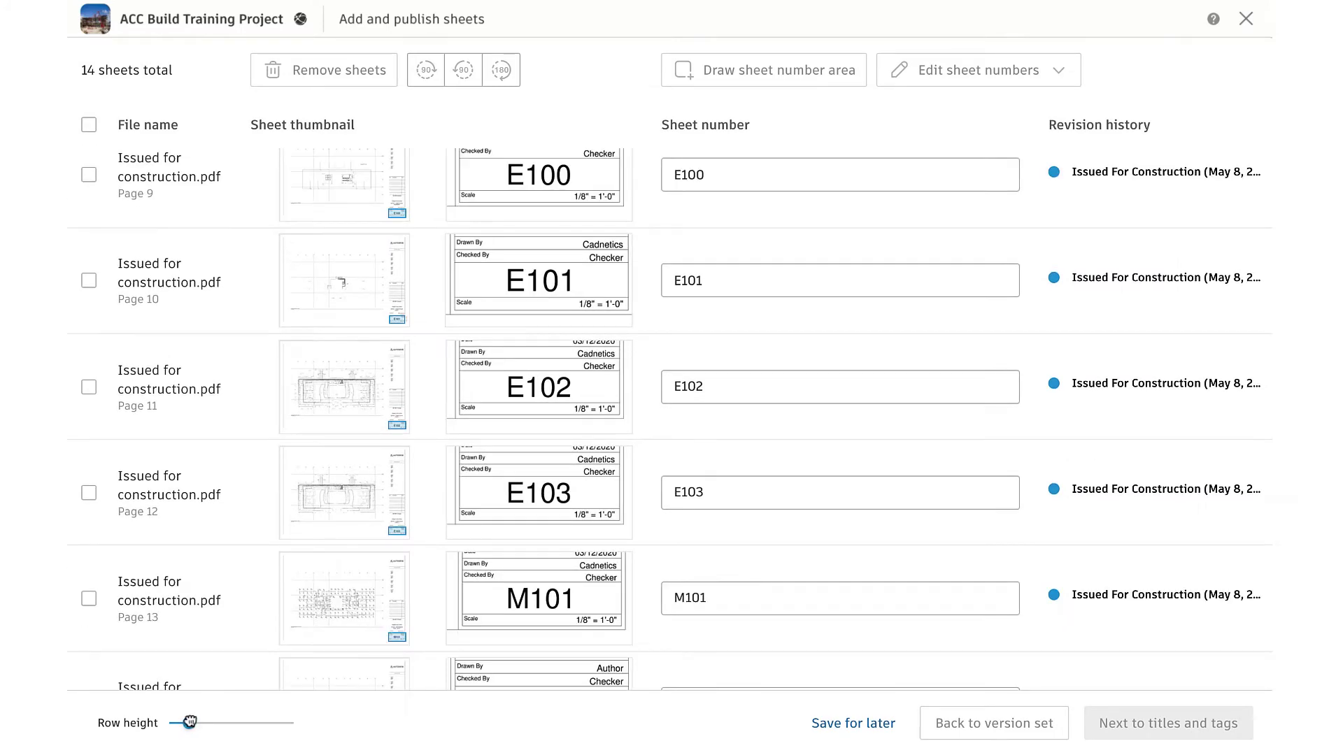
pyautogui.scroll(4, 428, 513)
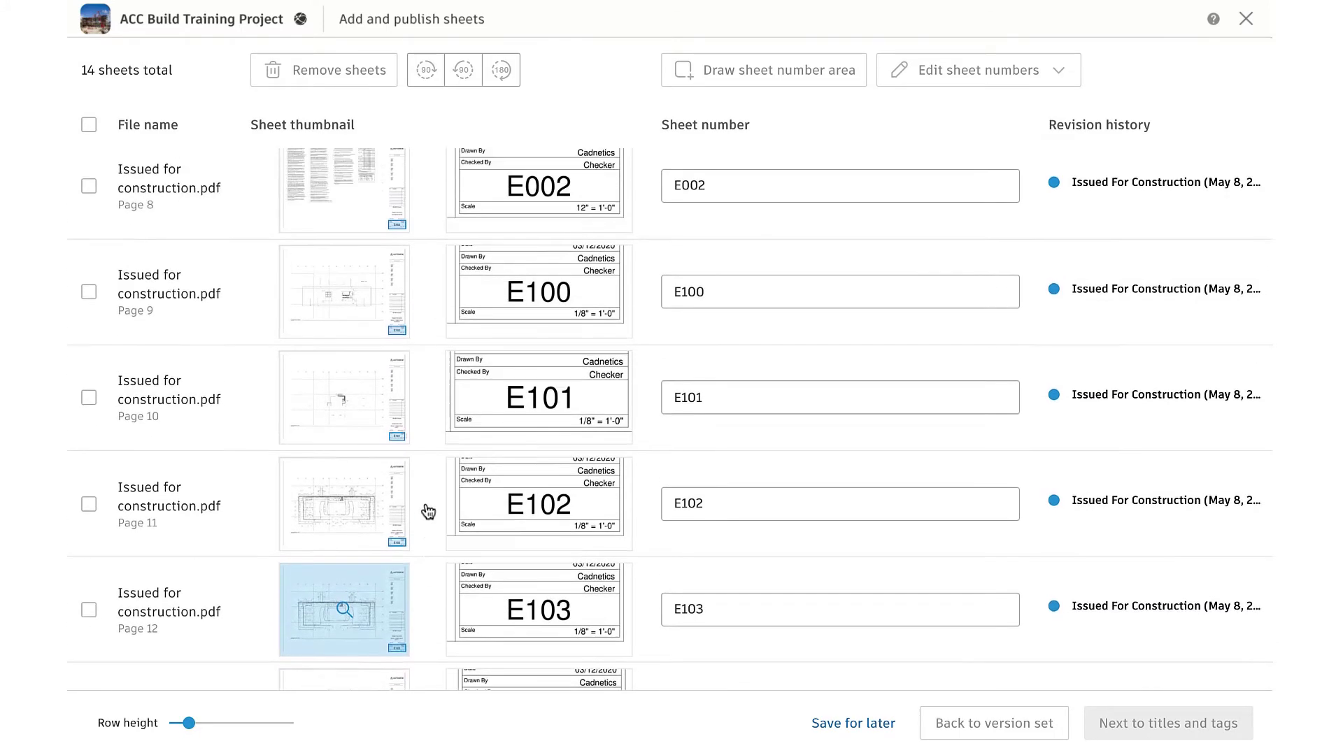
pyautogui.scroll(10, 428, 512)
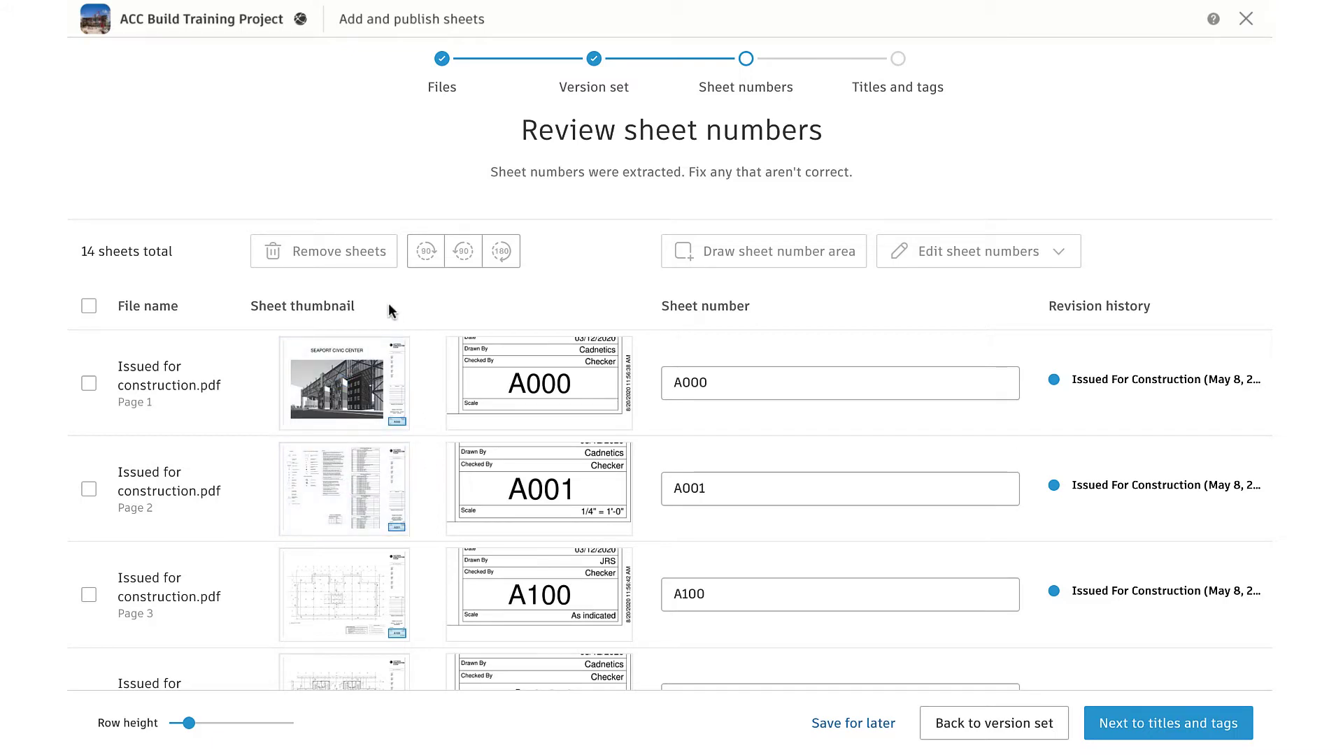
pyautogui.click(724, 382)
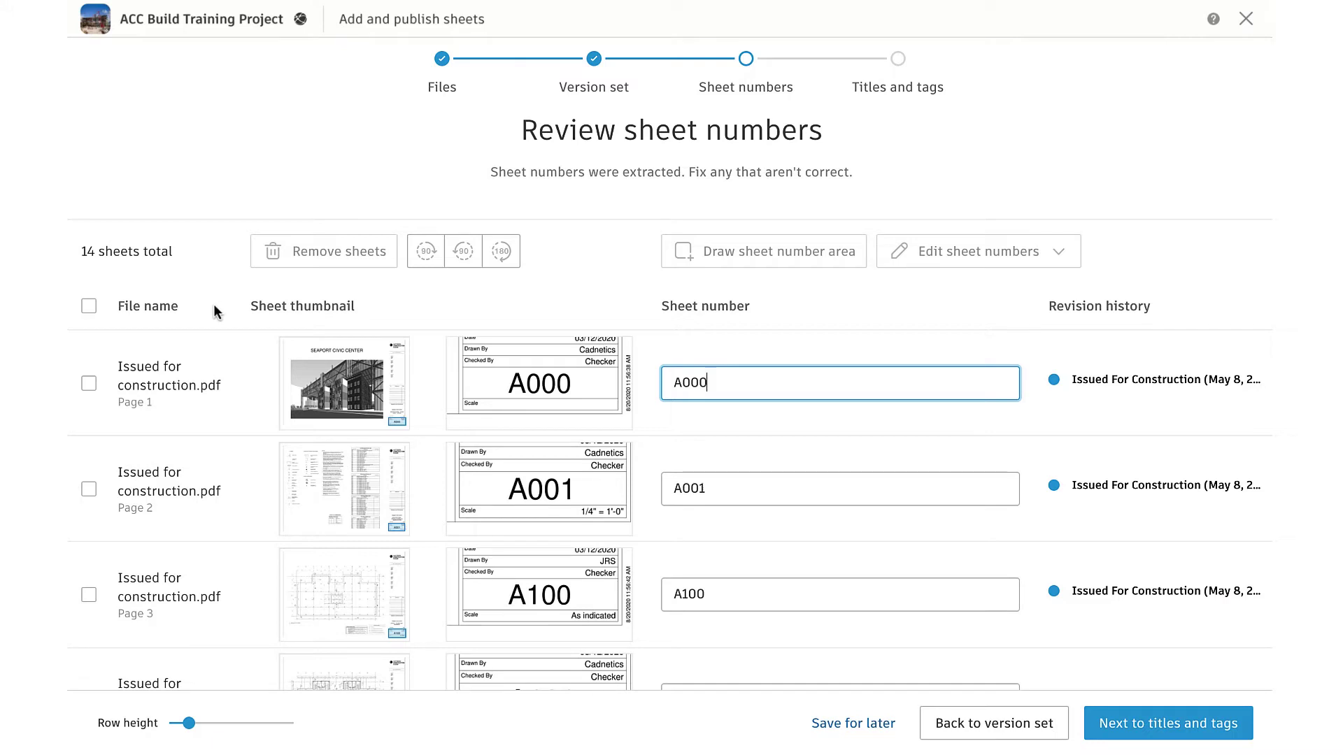
pyautogui.click(89, 489)
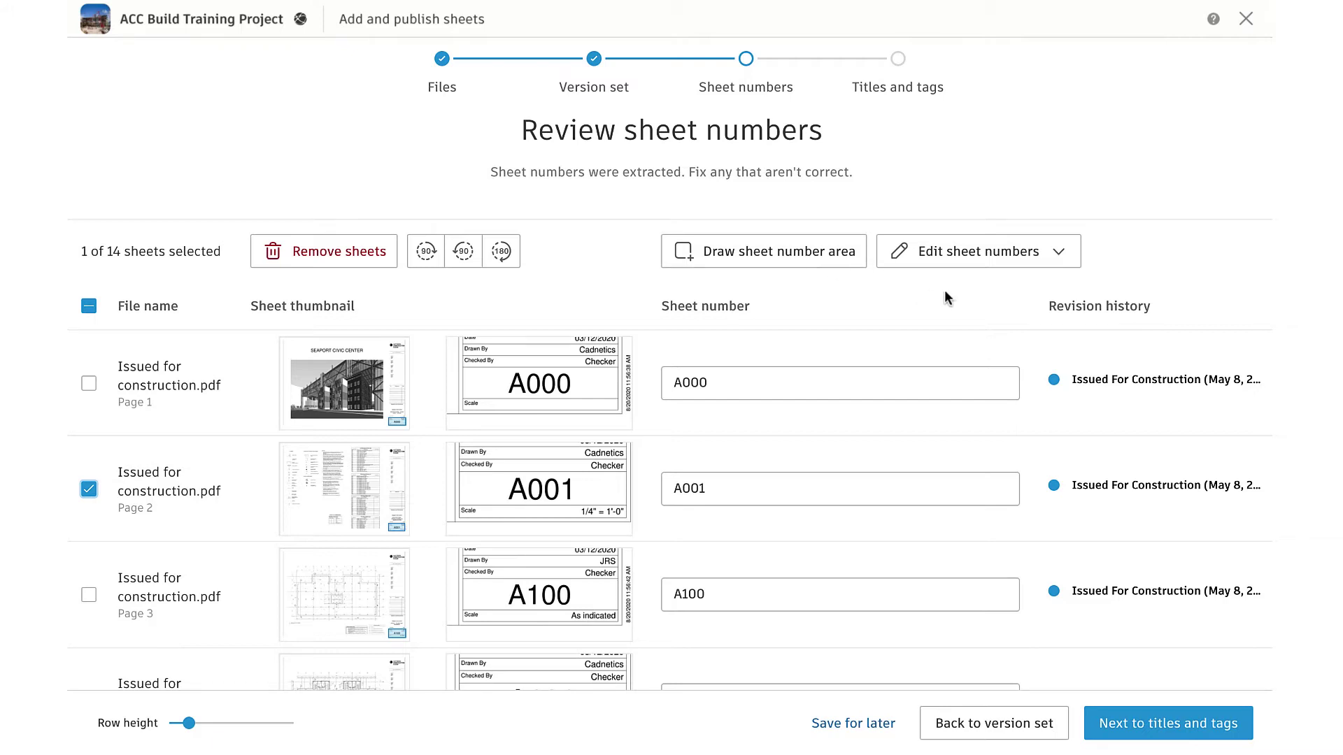
# Preview the Edit with rules numbering options, cancel without changes, and continue to titles and tags
pyautogui.click(1059, 254)
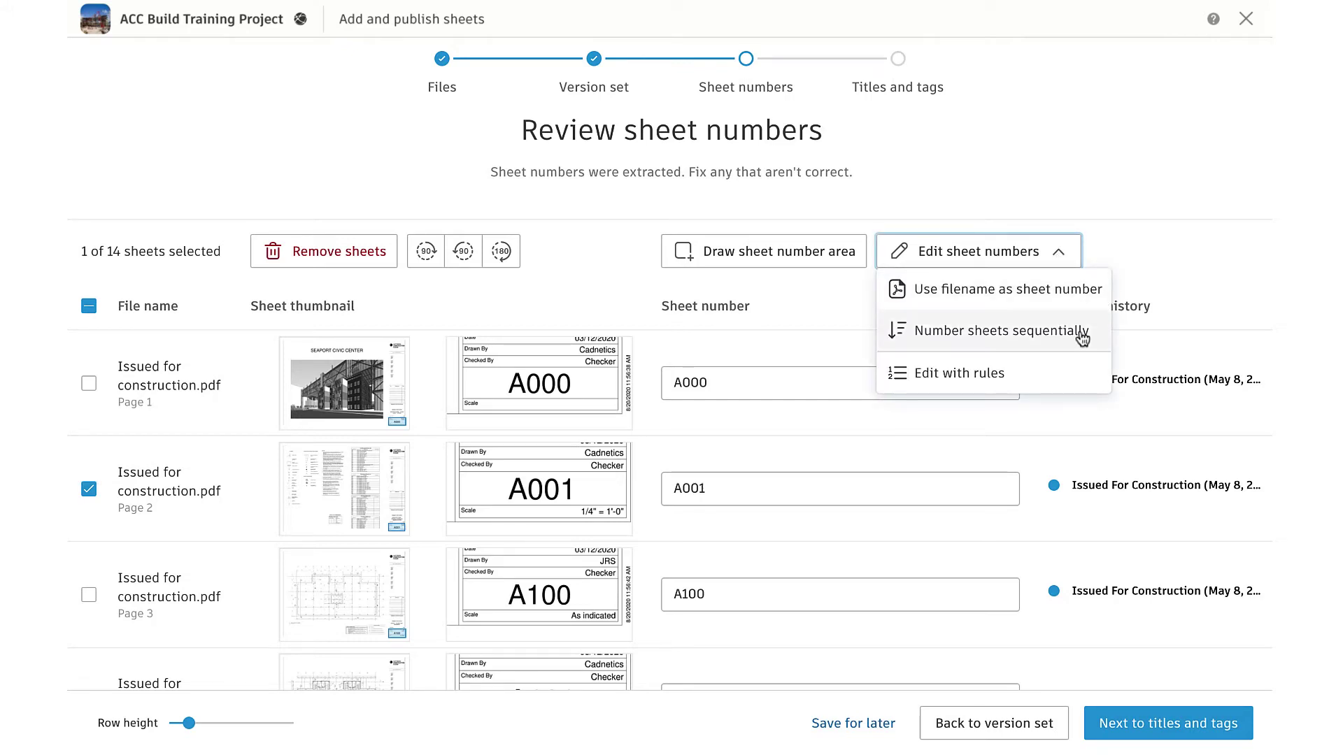
pyautogui.click(1030, 380)
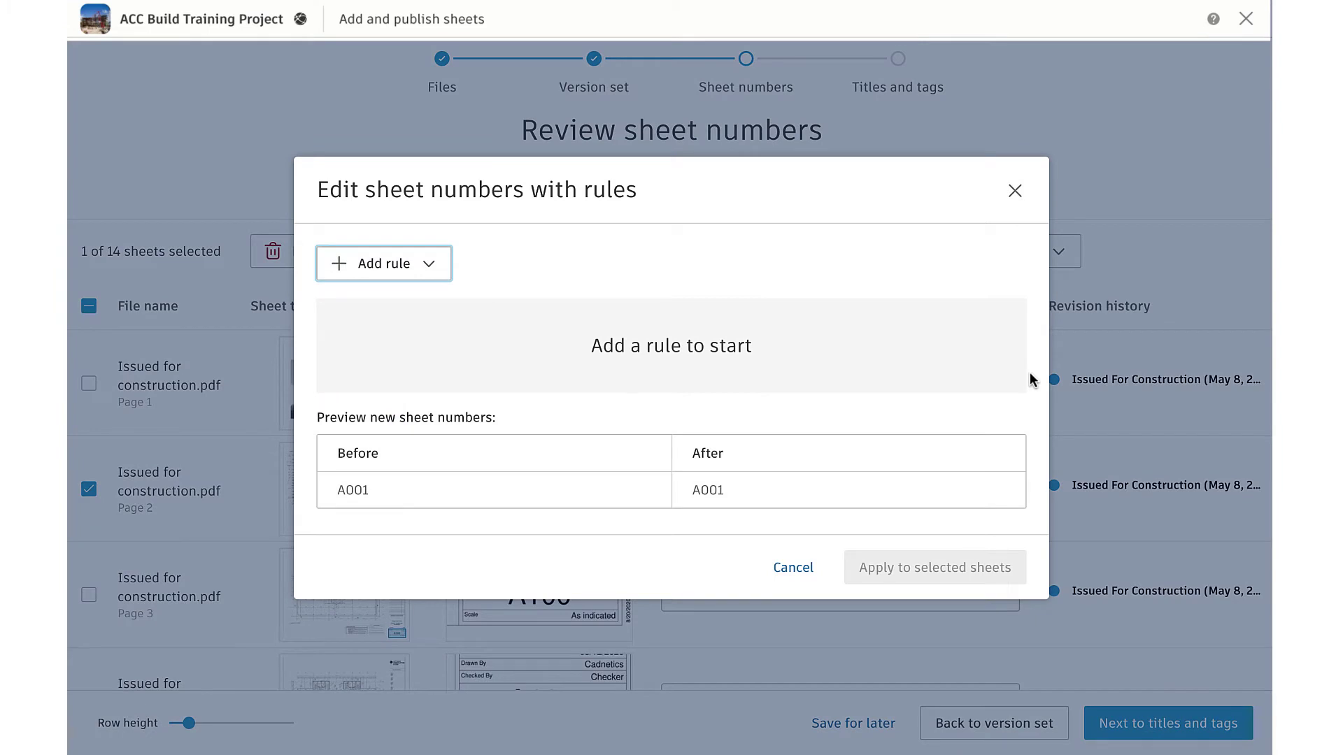
pyautogui.click(438, 267)
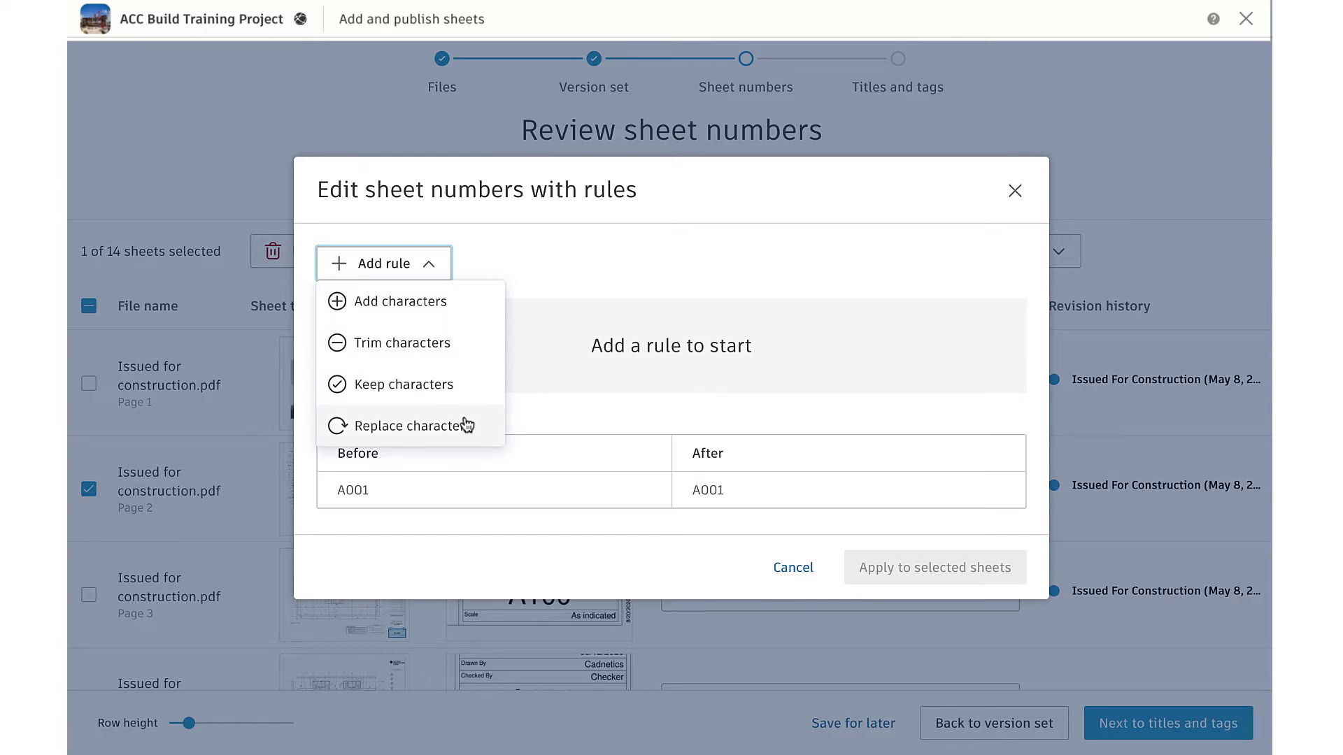
pyautogui.click(792, 565)
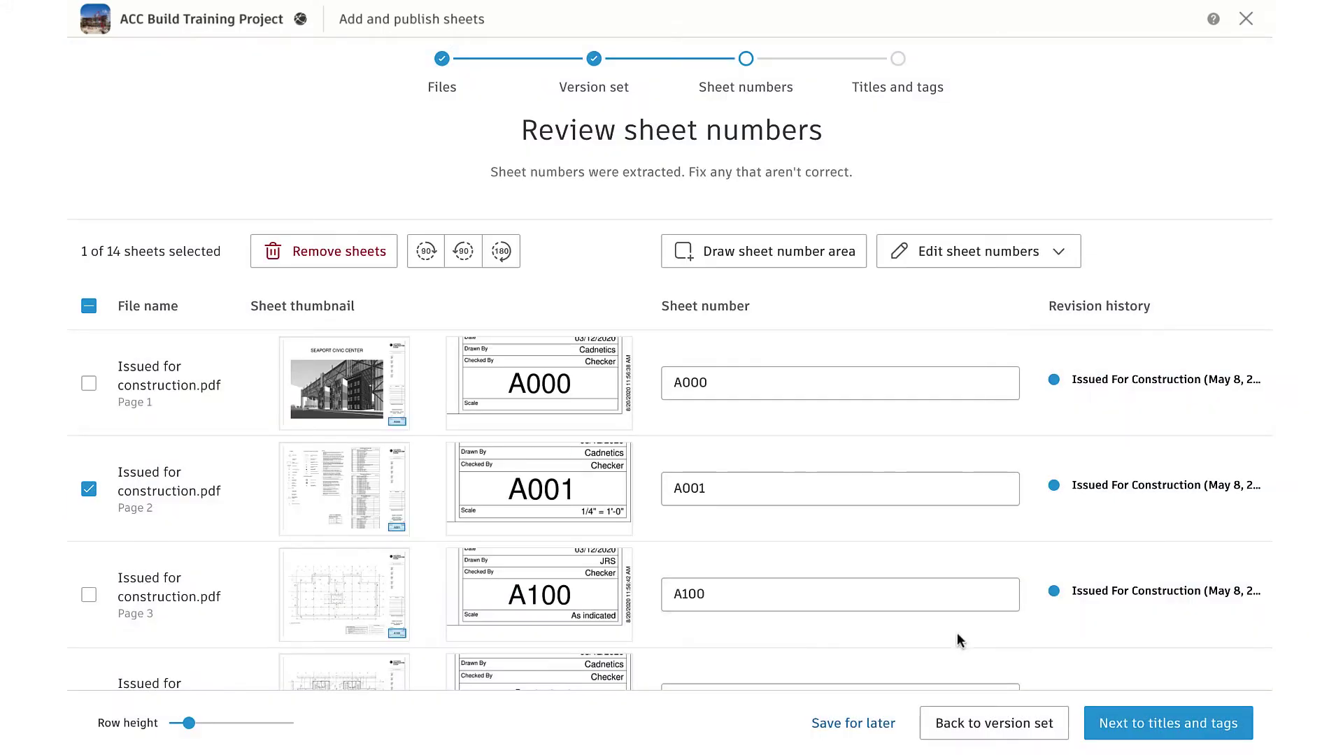
pyautogui.click(1145, 723)
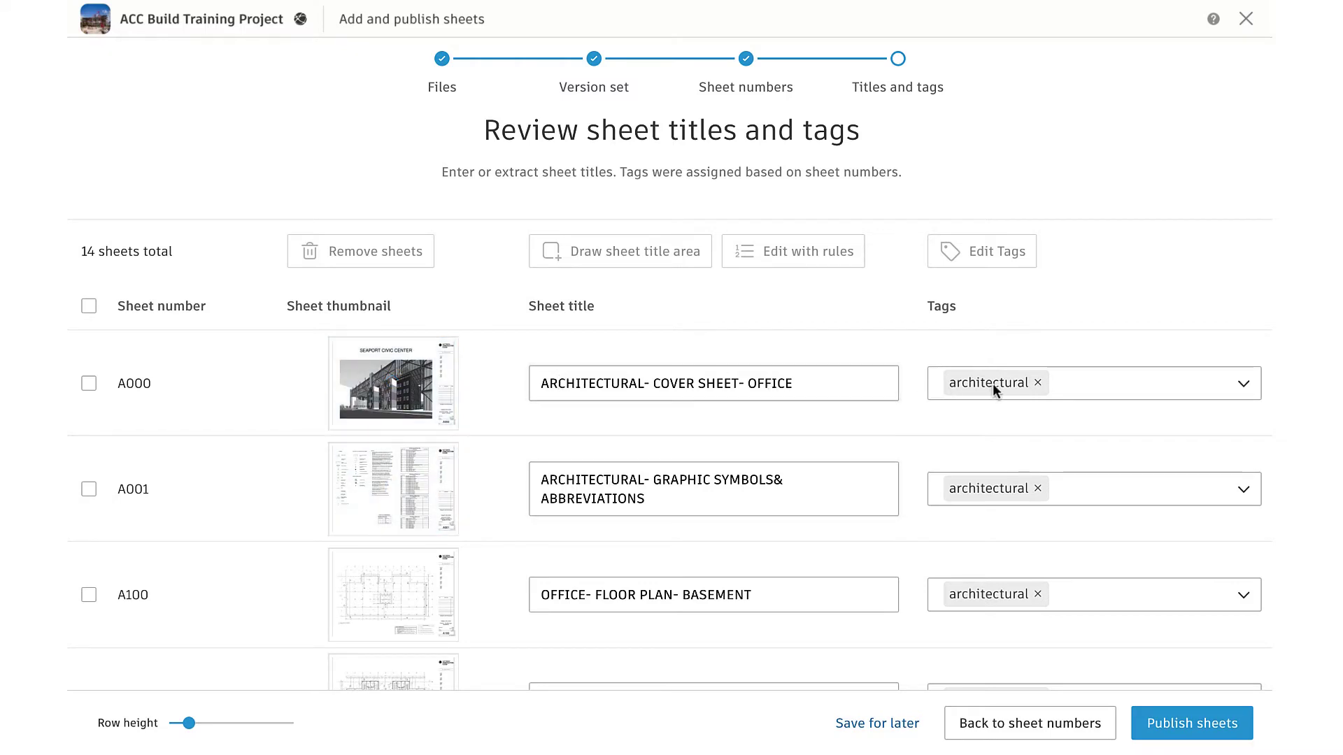
pyautogui.scroll(-5, 905, 456)
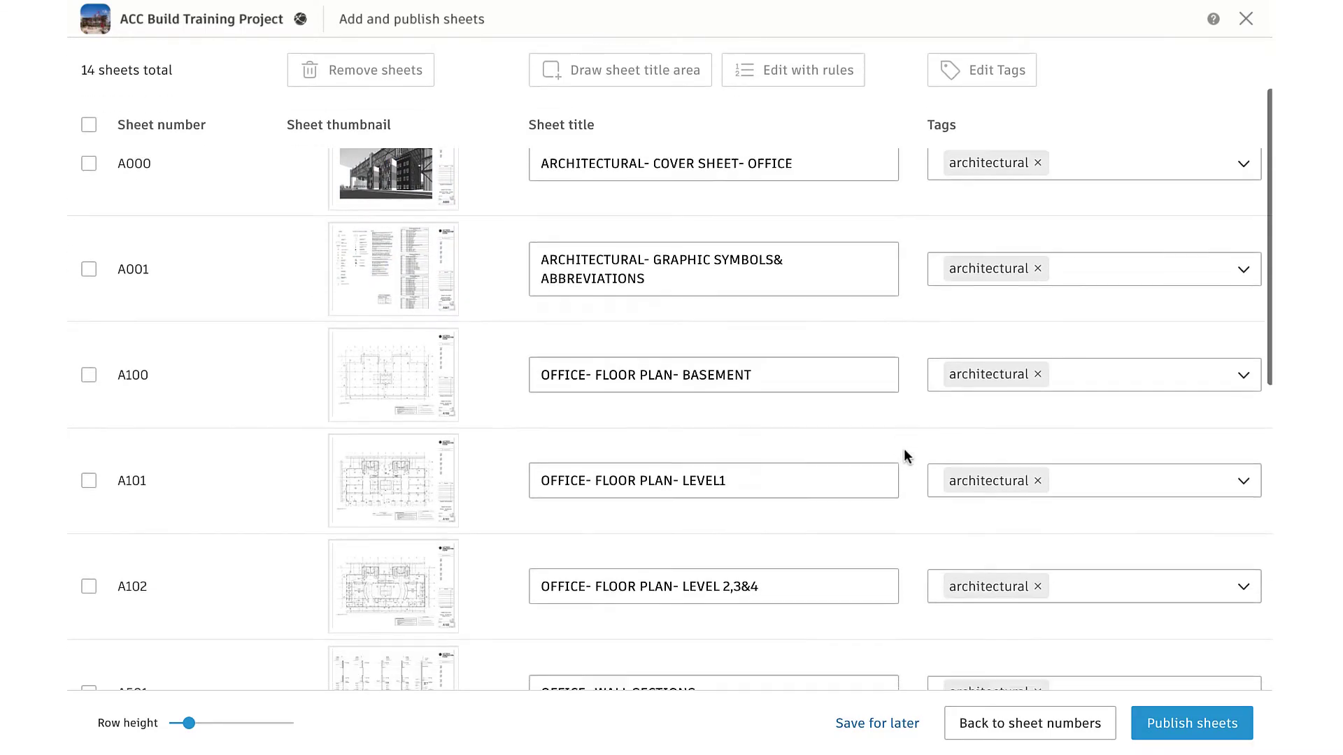
pyautogui.scroll(5, 904, 456)
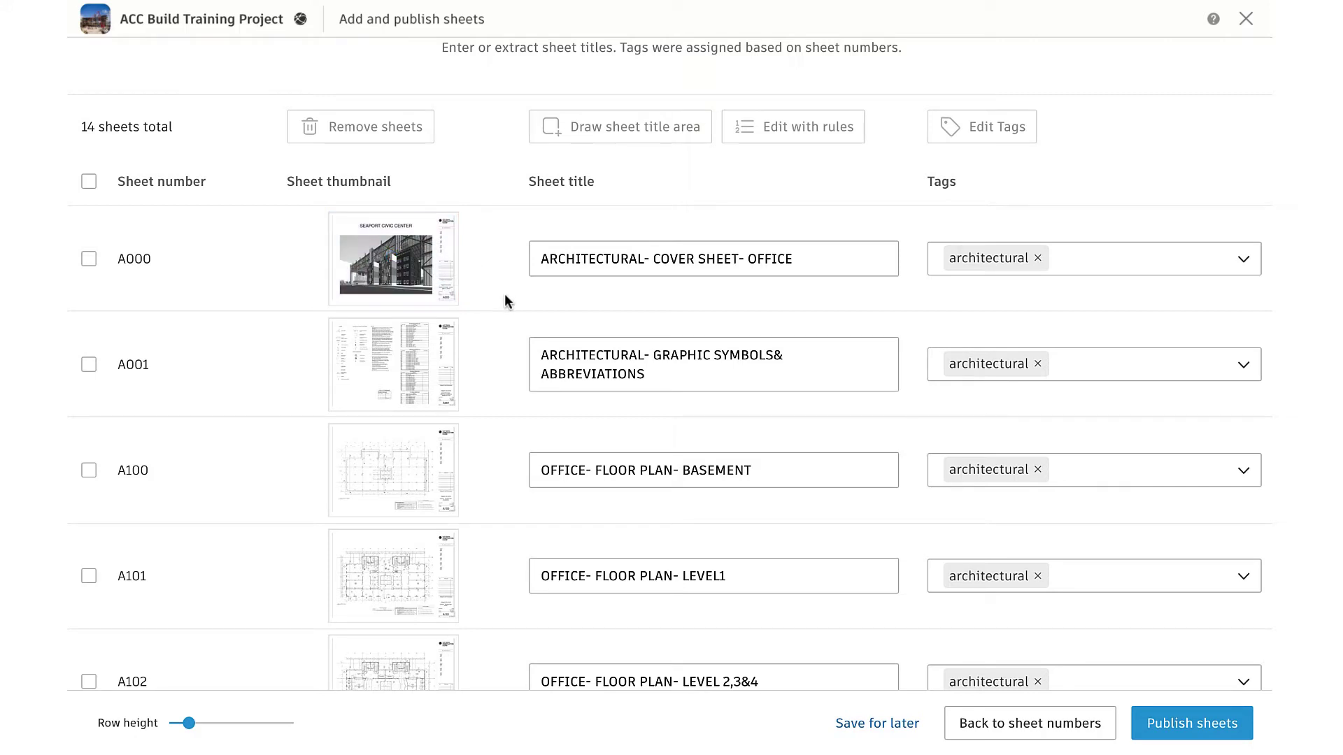
pyautogui.scroll(2, 505, 295)
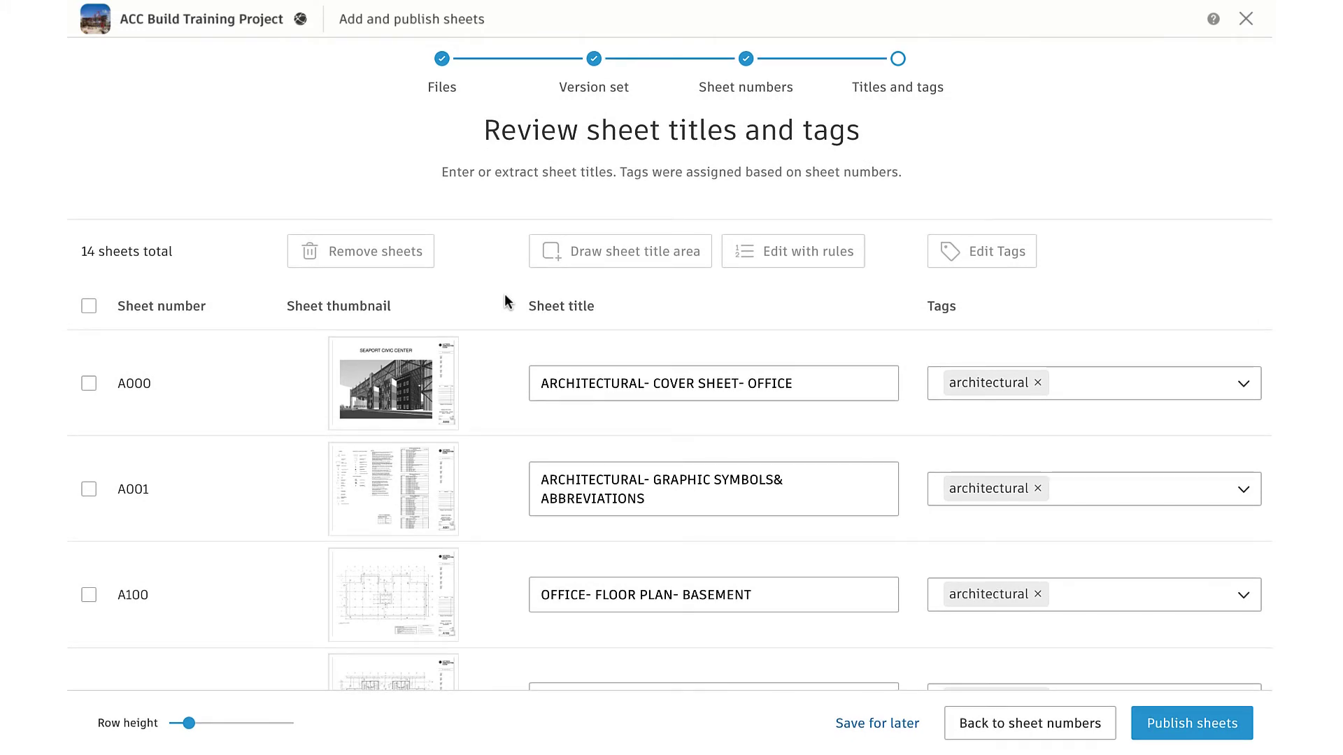
pyautogui.click(807, 389)
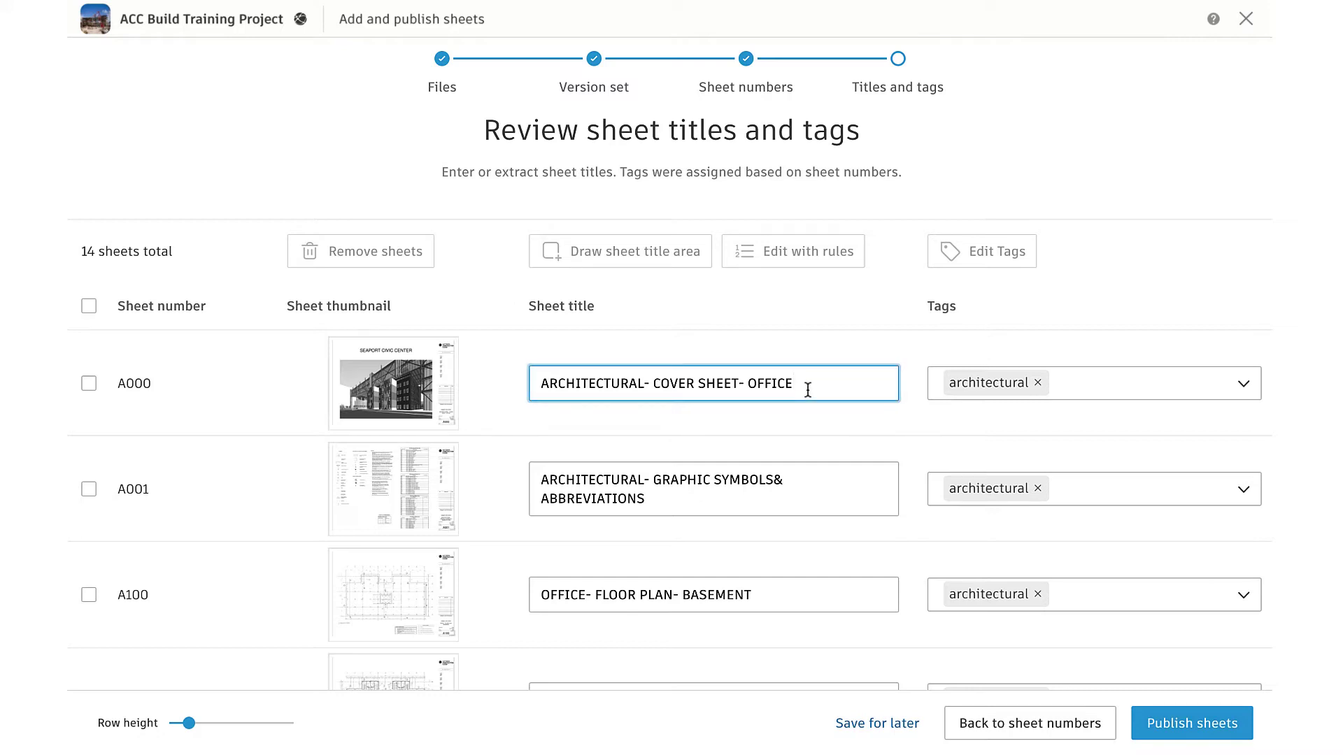
pyautogui.click(793, 480)
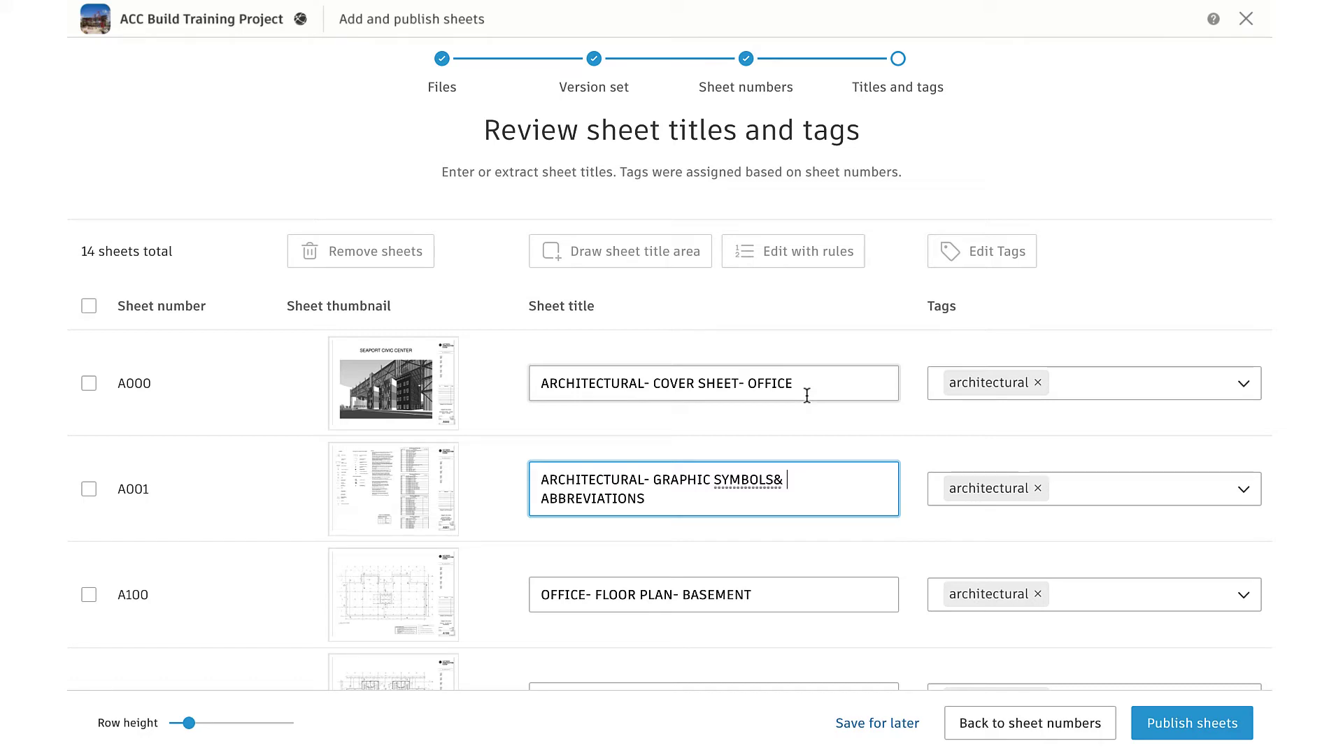
pyautogui.click(89, 489)
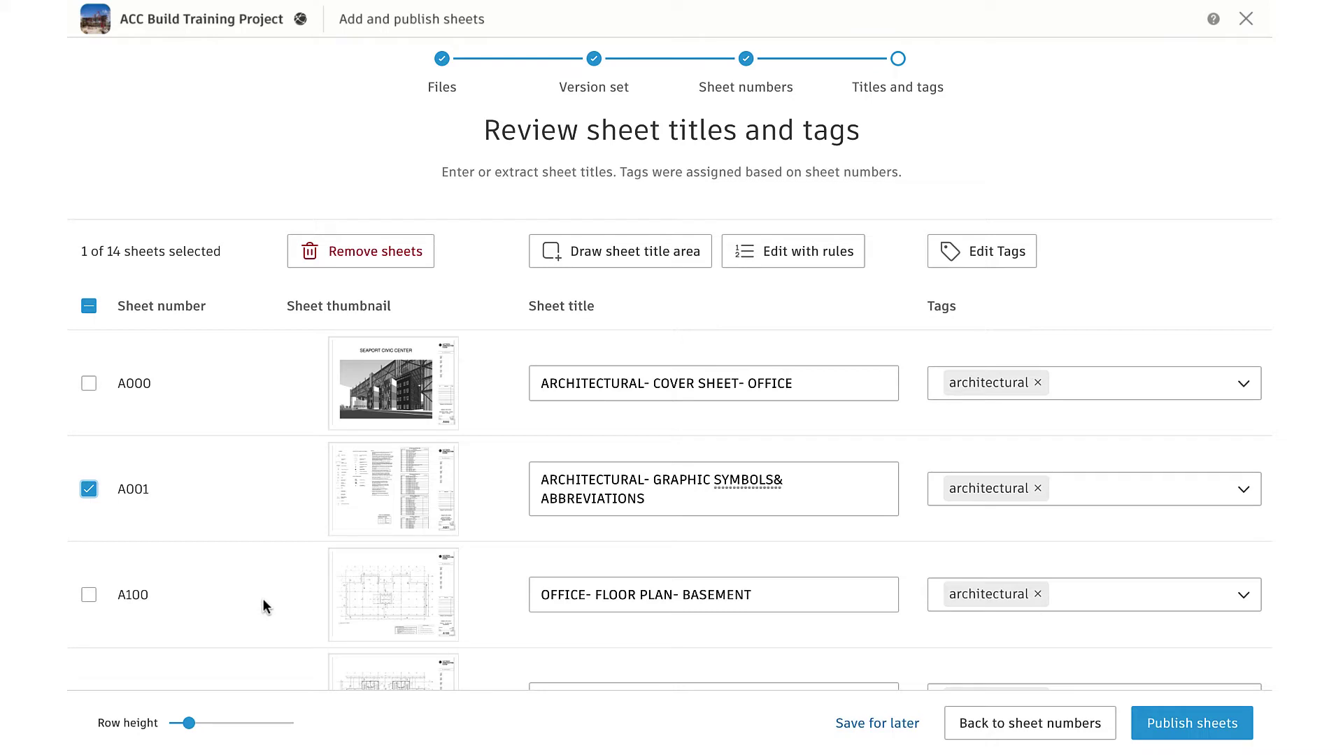
pyautogui.click(1070, 397)
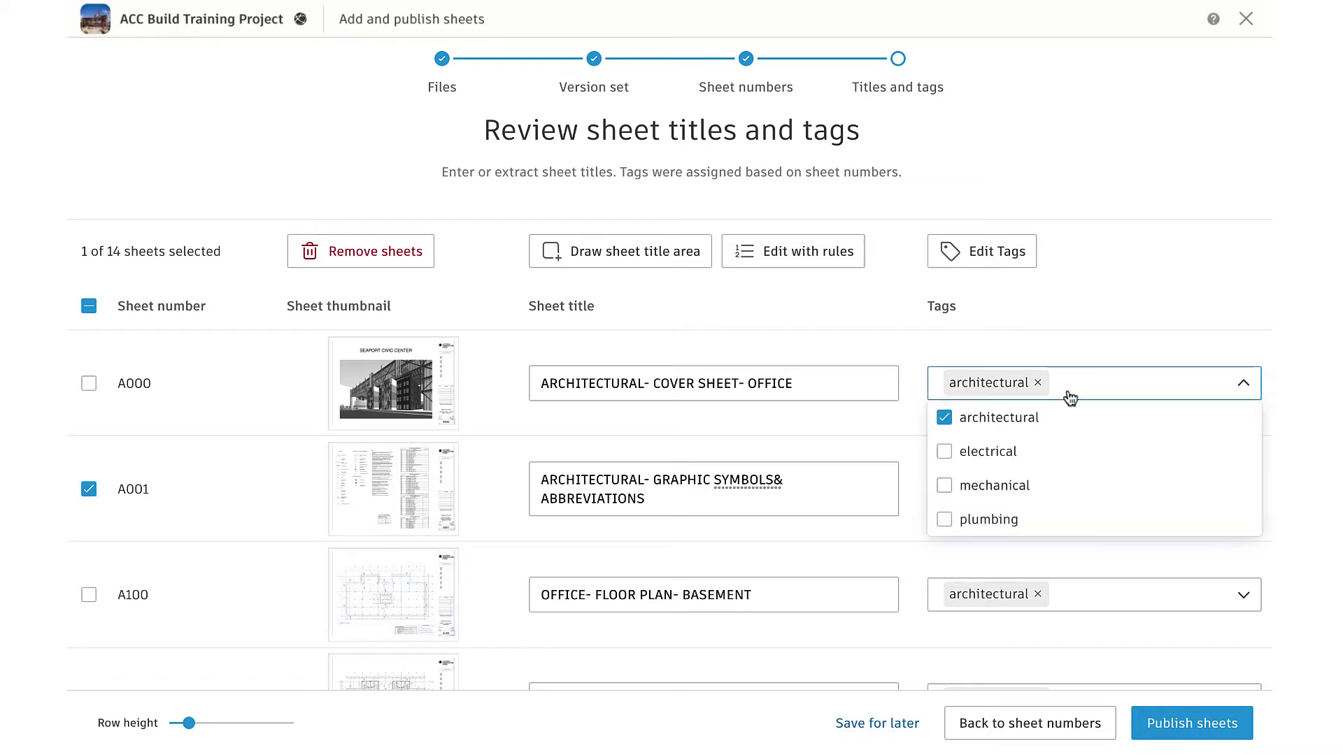
pyautogui.click(1068, 356)
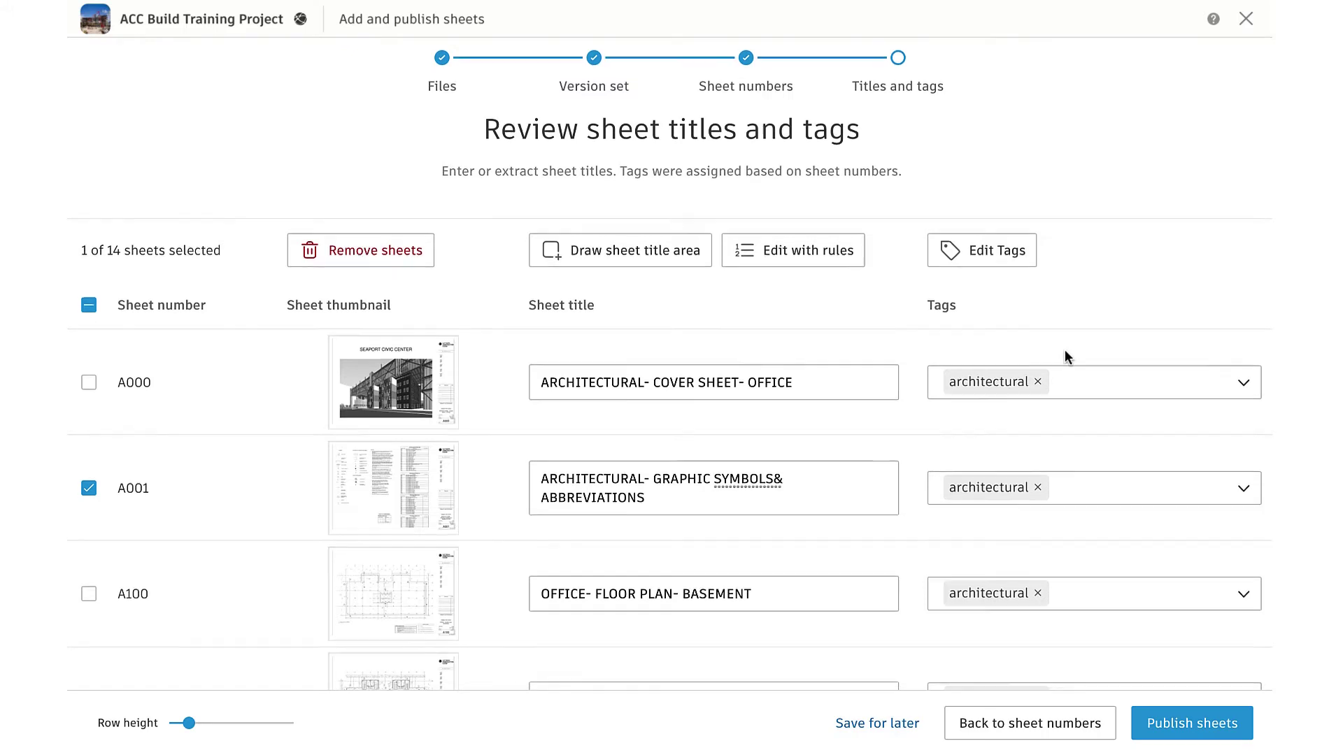
pyautogui.scroll(-3, 1065, 353)
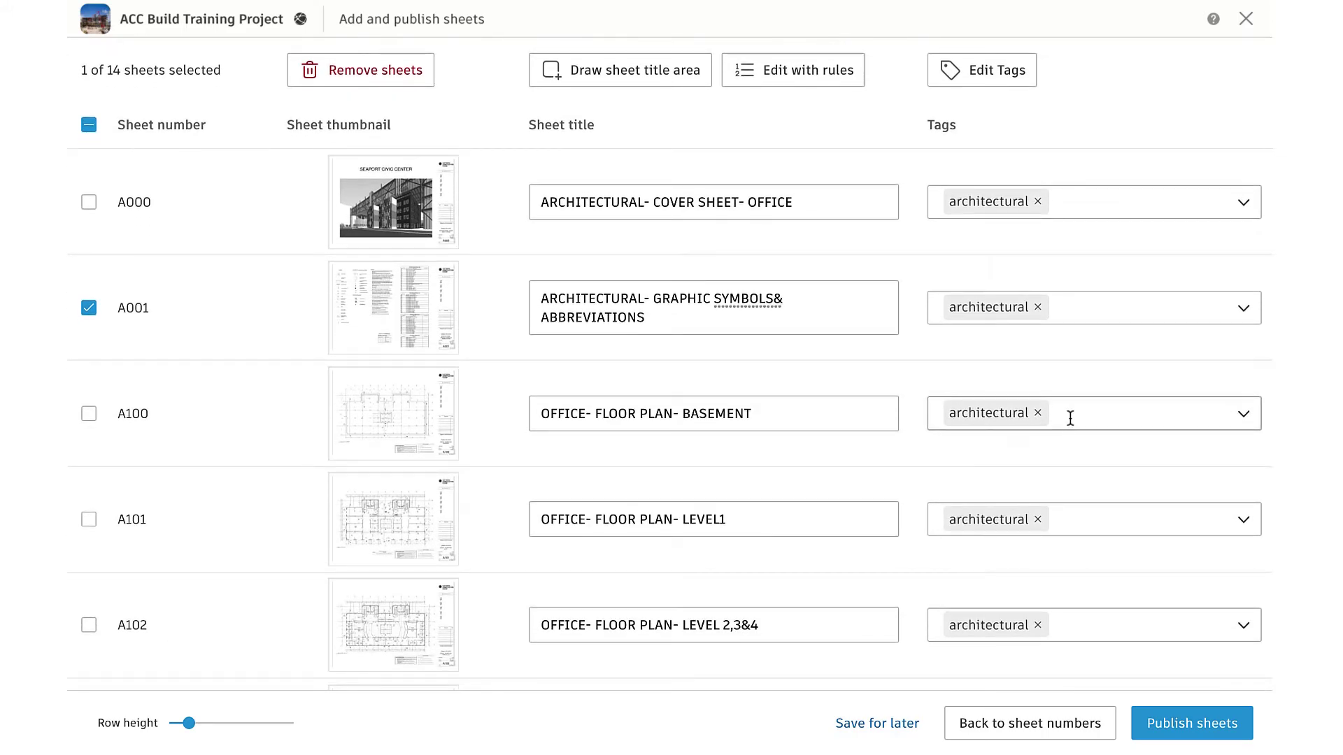
pyautogui.click(1067, 415)
pyautogui.scroll(-1, 1024, 501)
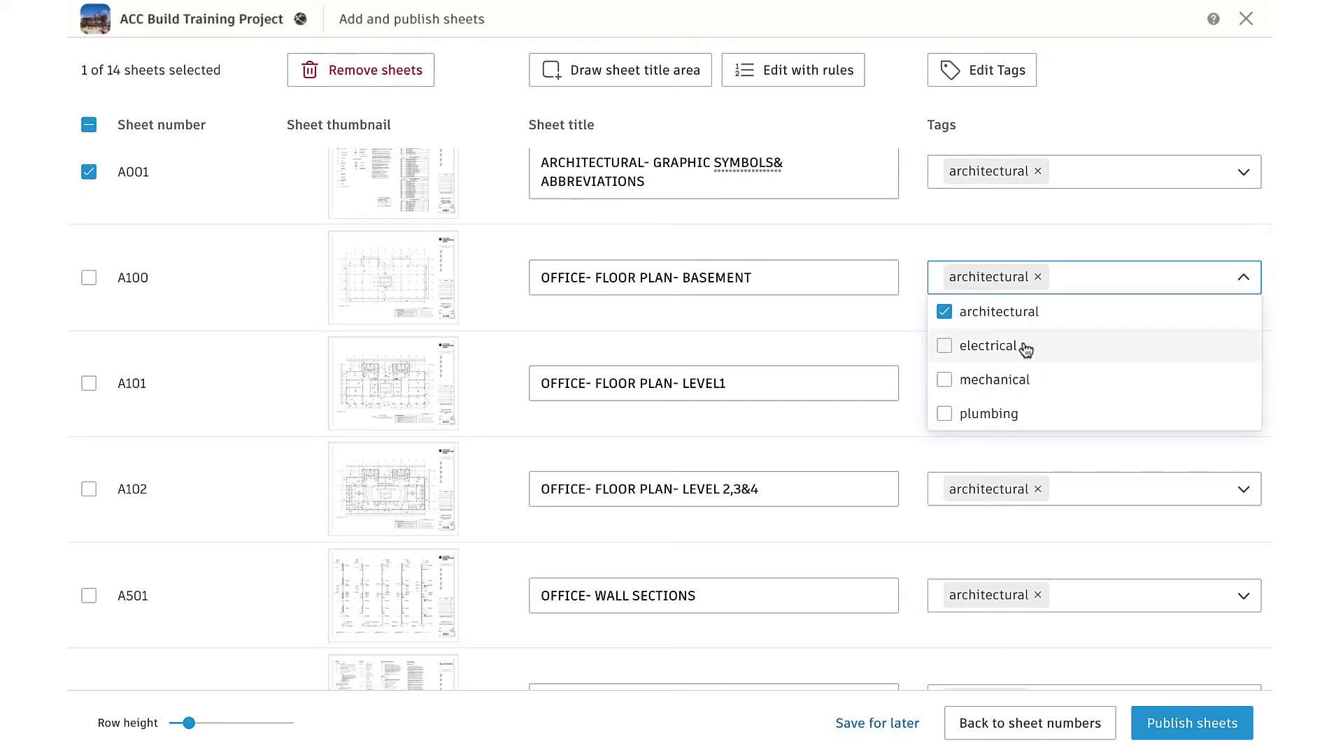
pyautogui.click(1012, 233)
pyautogui.scroll(-6, 1007, 494)
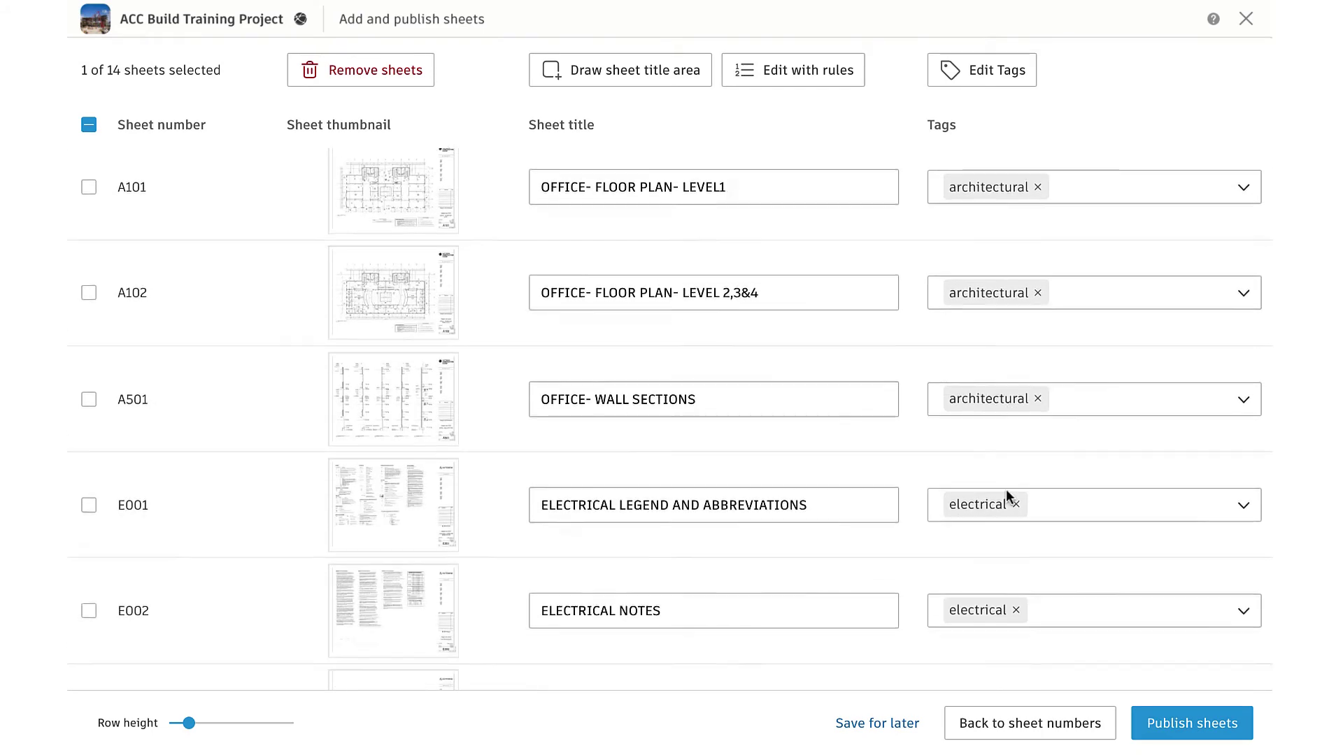
pyautogui.scroll(-6, 1013, 564)
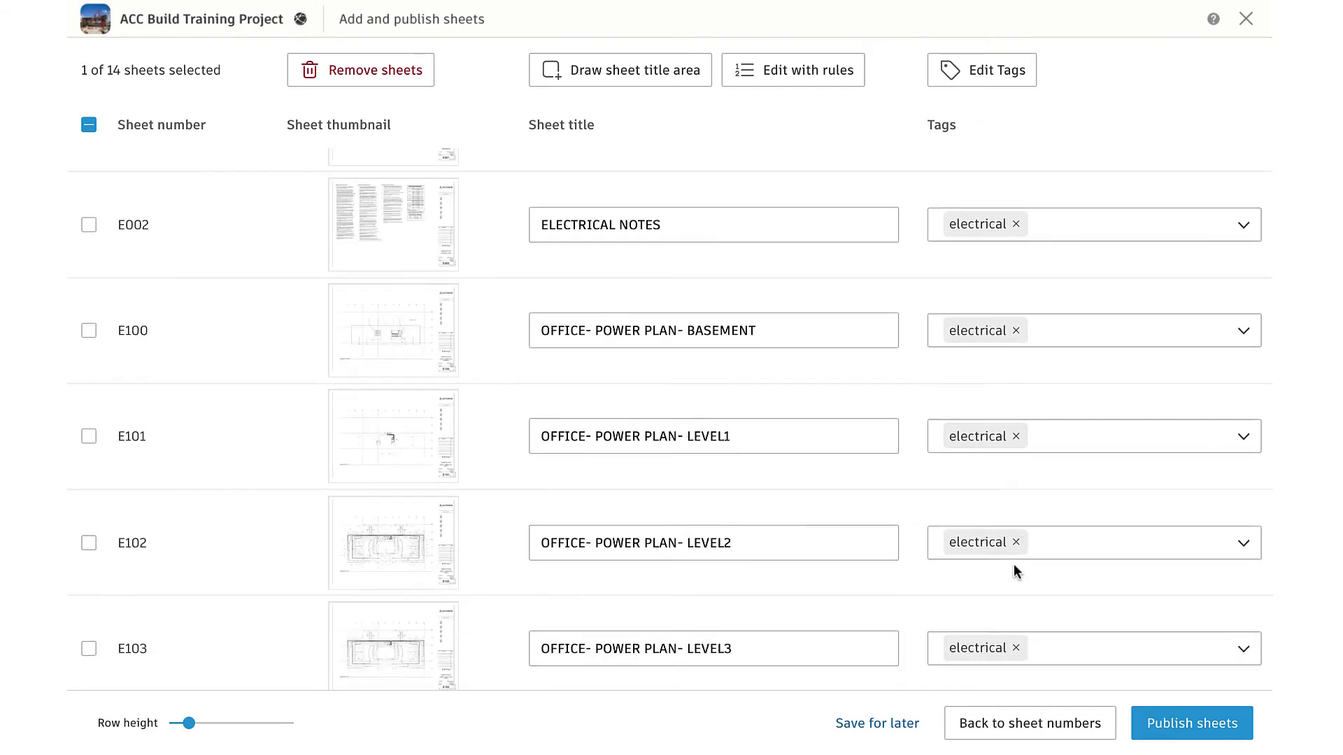
pyautogui.scroll(10, 1008, 392)
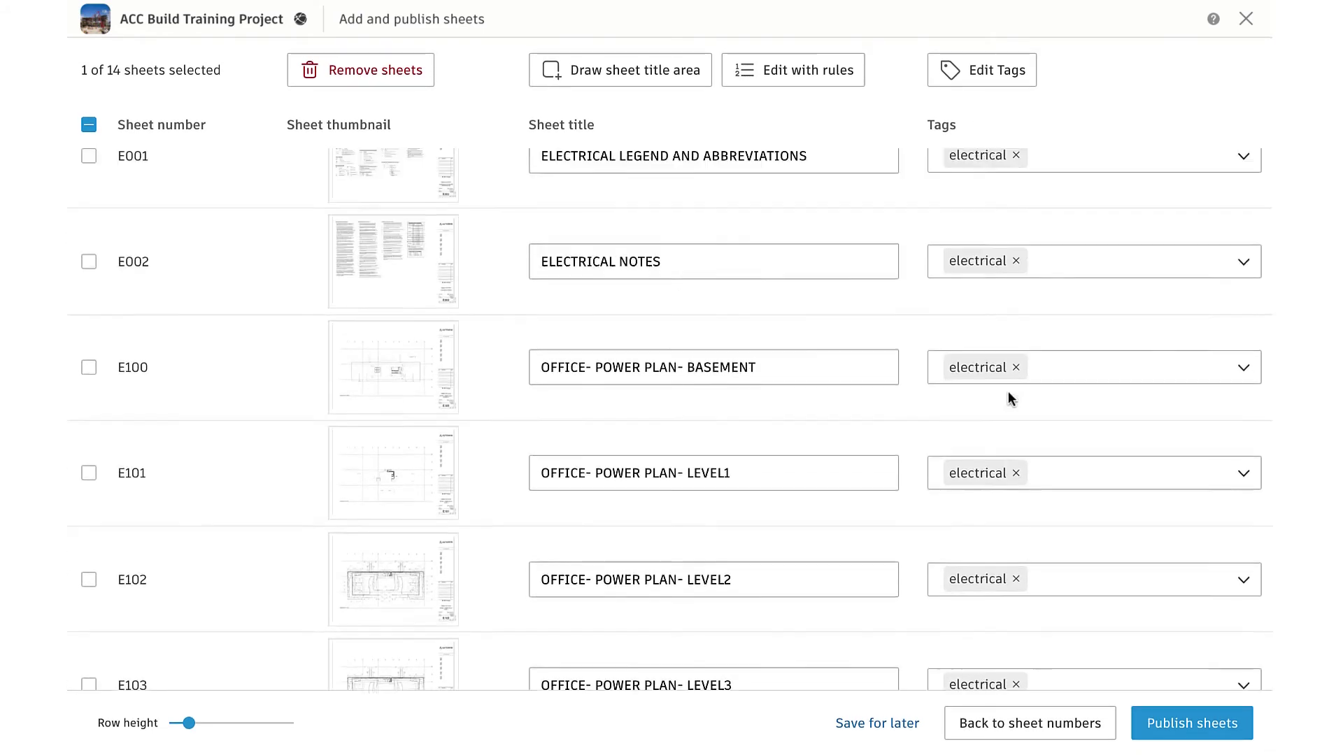
pyautogui.scroll(5, 1008, 392)
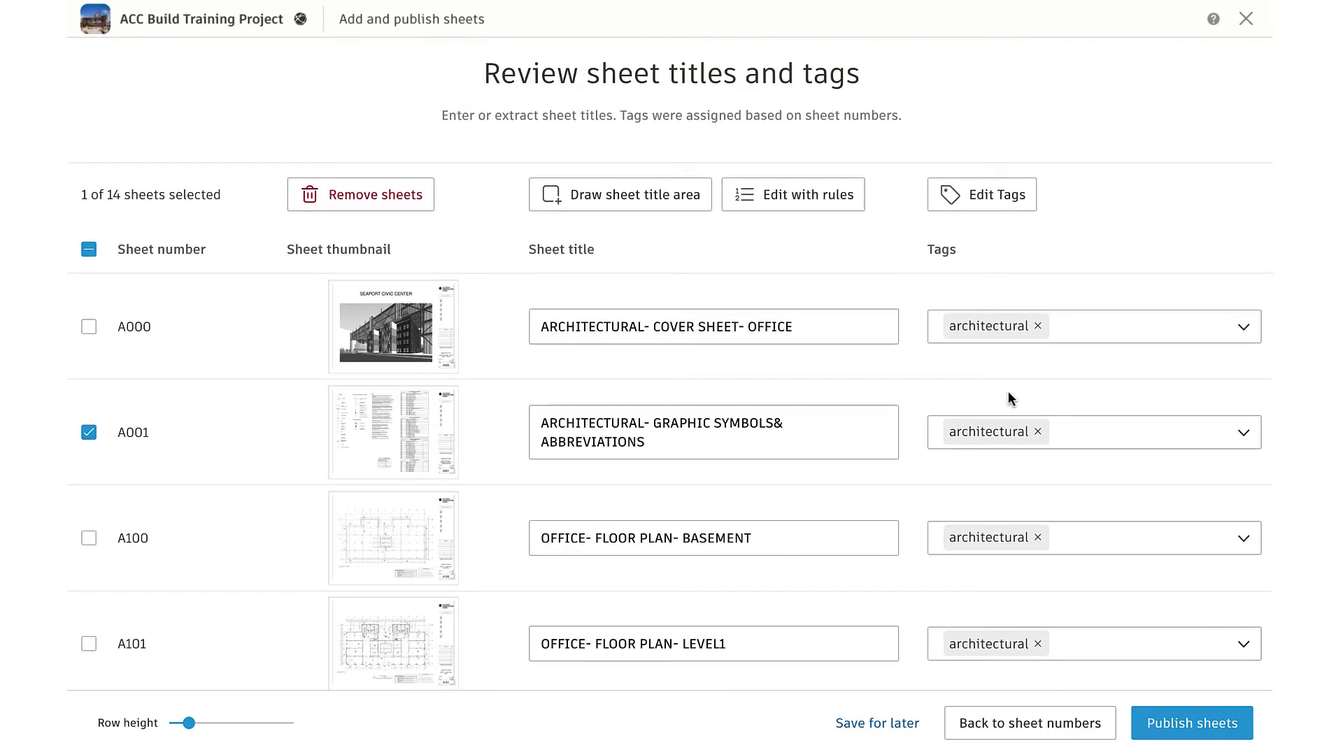
# Add a 'basement' tag to sheet A100 alongside architectural, then publish the 14 sheets
pyautogui.click(1053, 546)
pyautogui.write('basement')
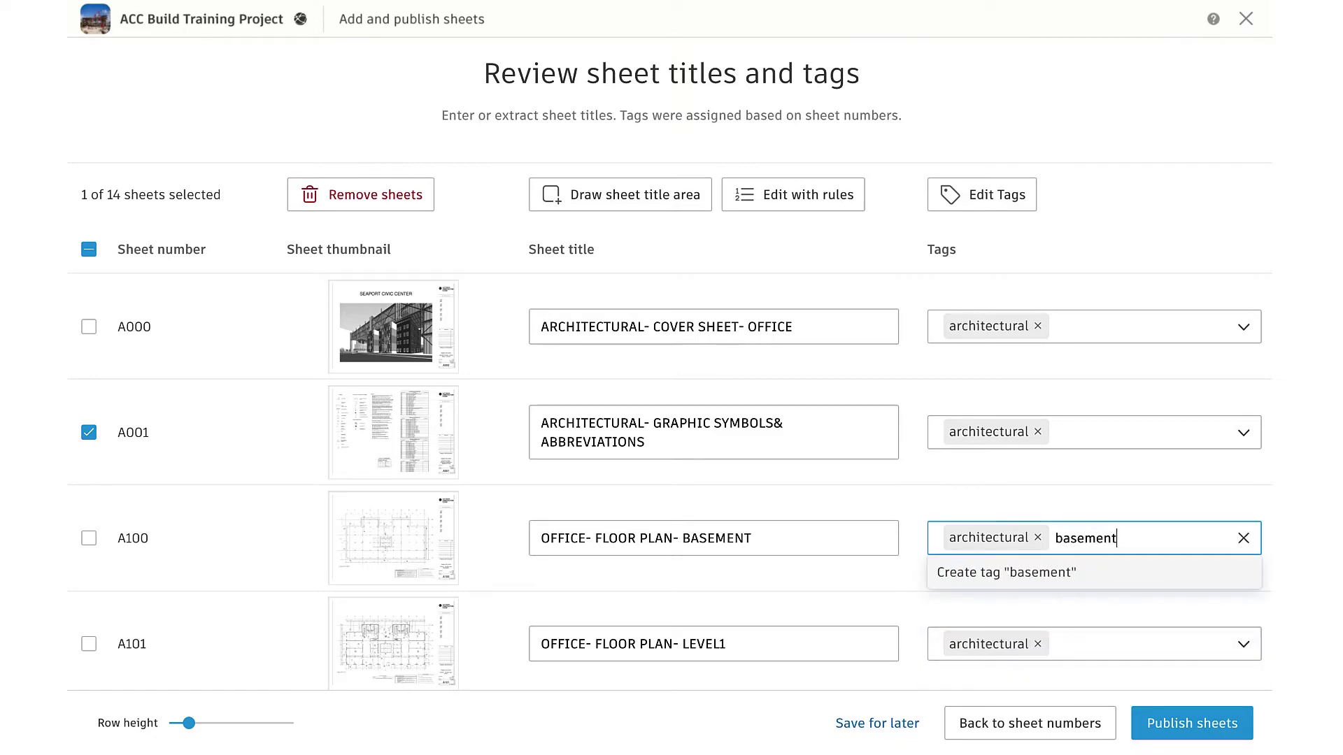
pyautogui.press('Return')
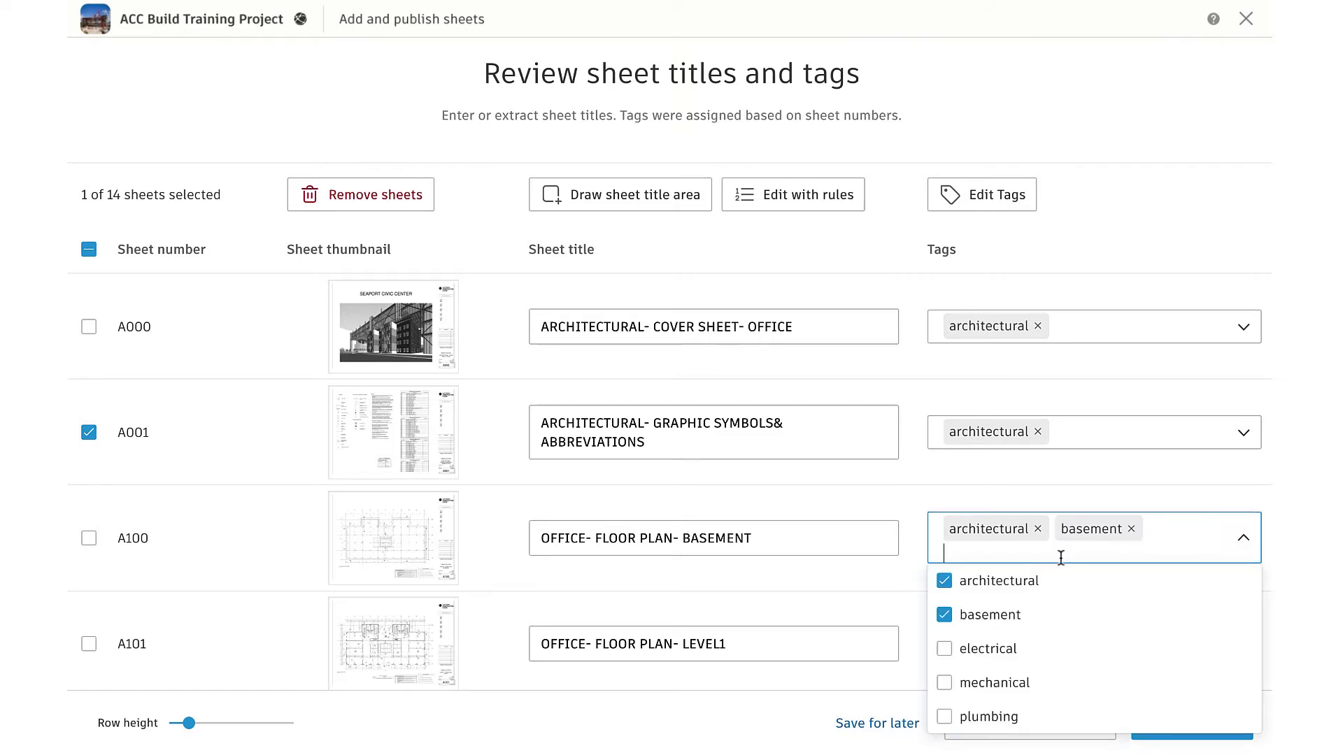
pyautogui.click(983, 501)
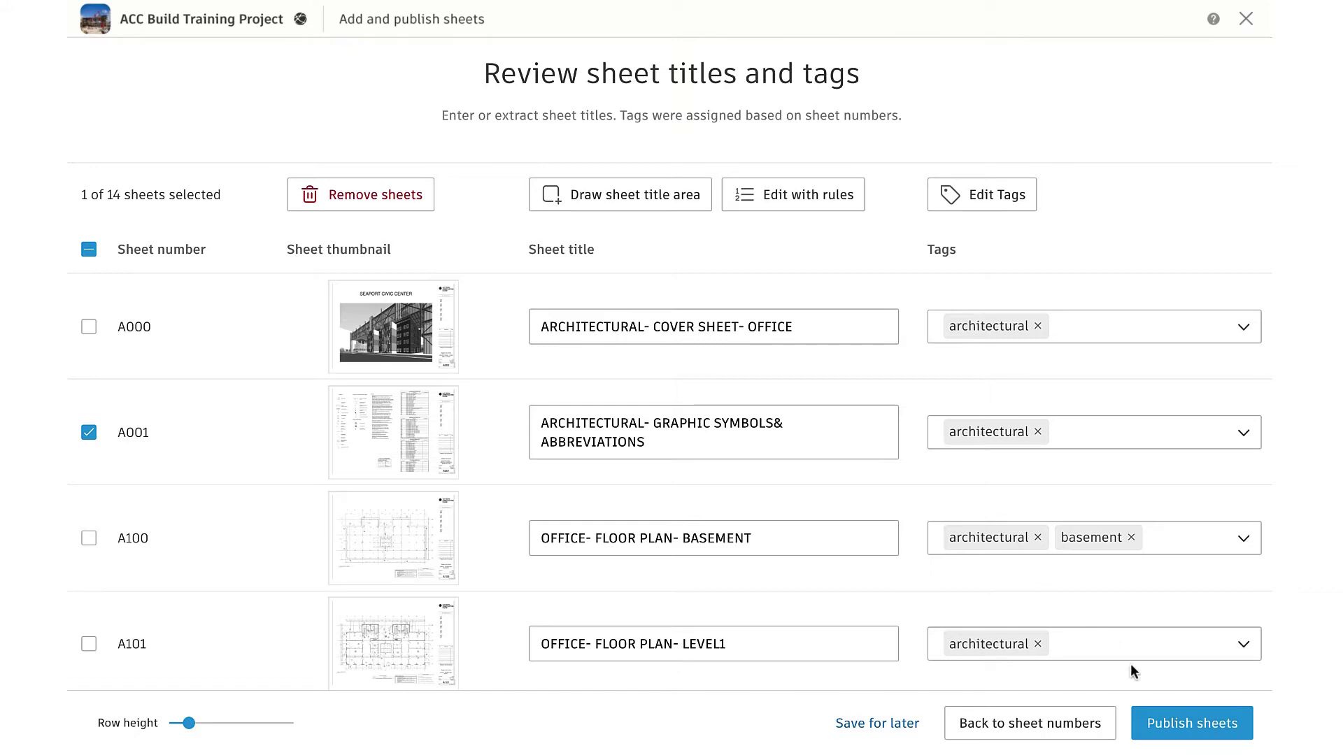
pyautogui.click(1183, 722)
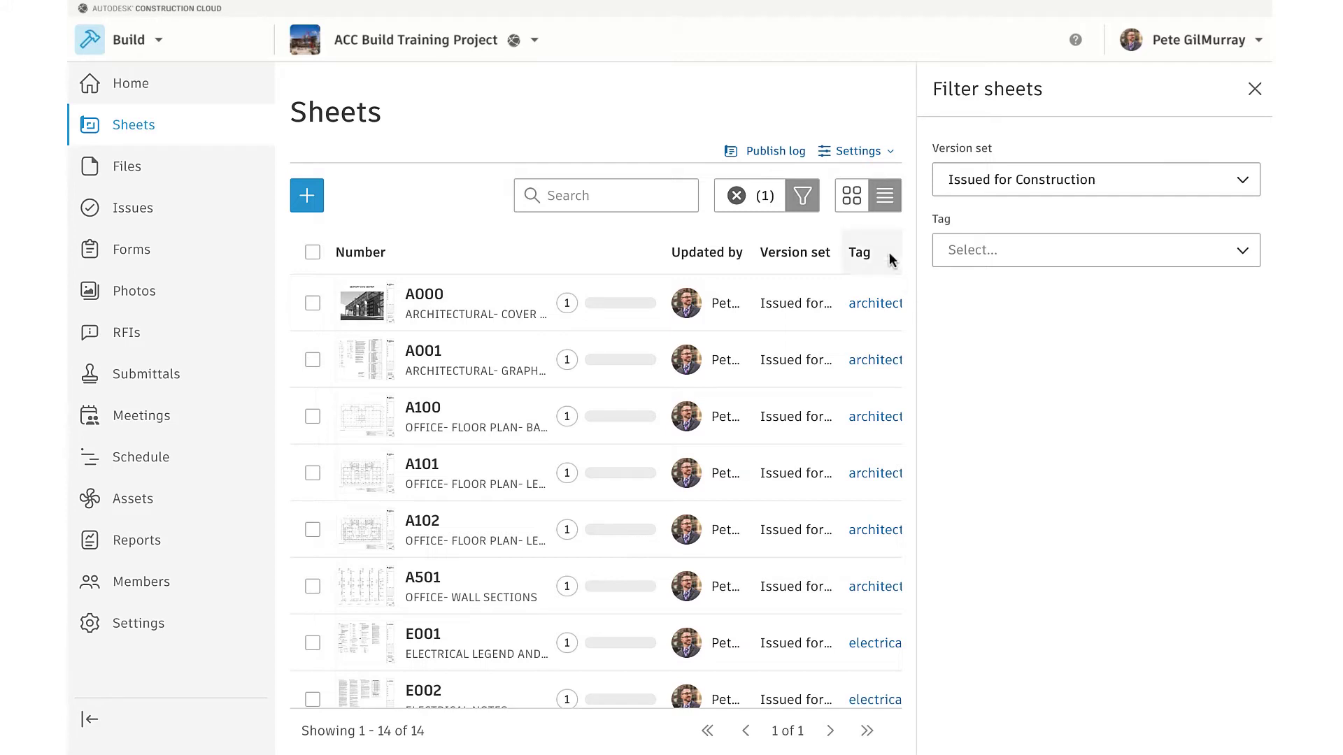
# Close the Filter sheets panel, browse the sheets as thumbnails, then return to list view
pyautogui.click(1253, 88)
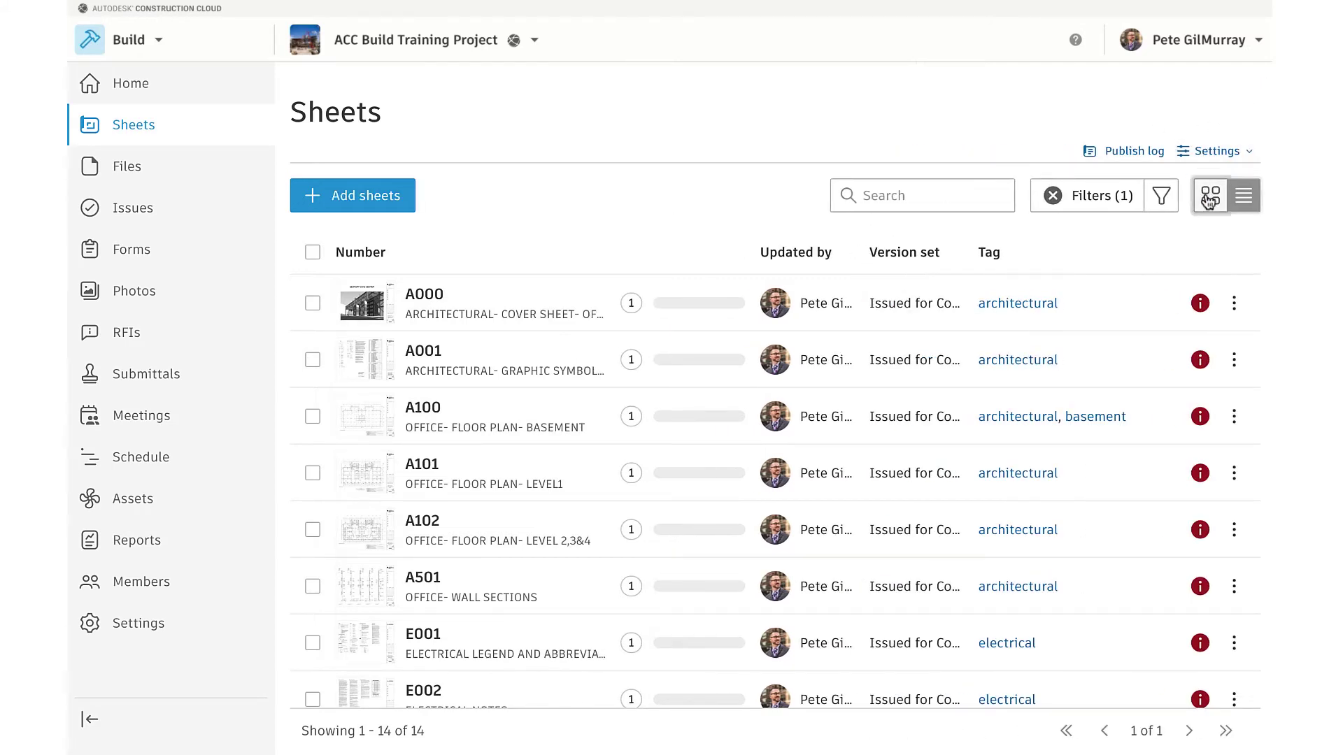
pyautogui.click(1209, 197)
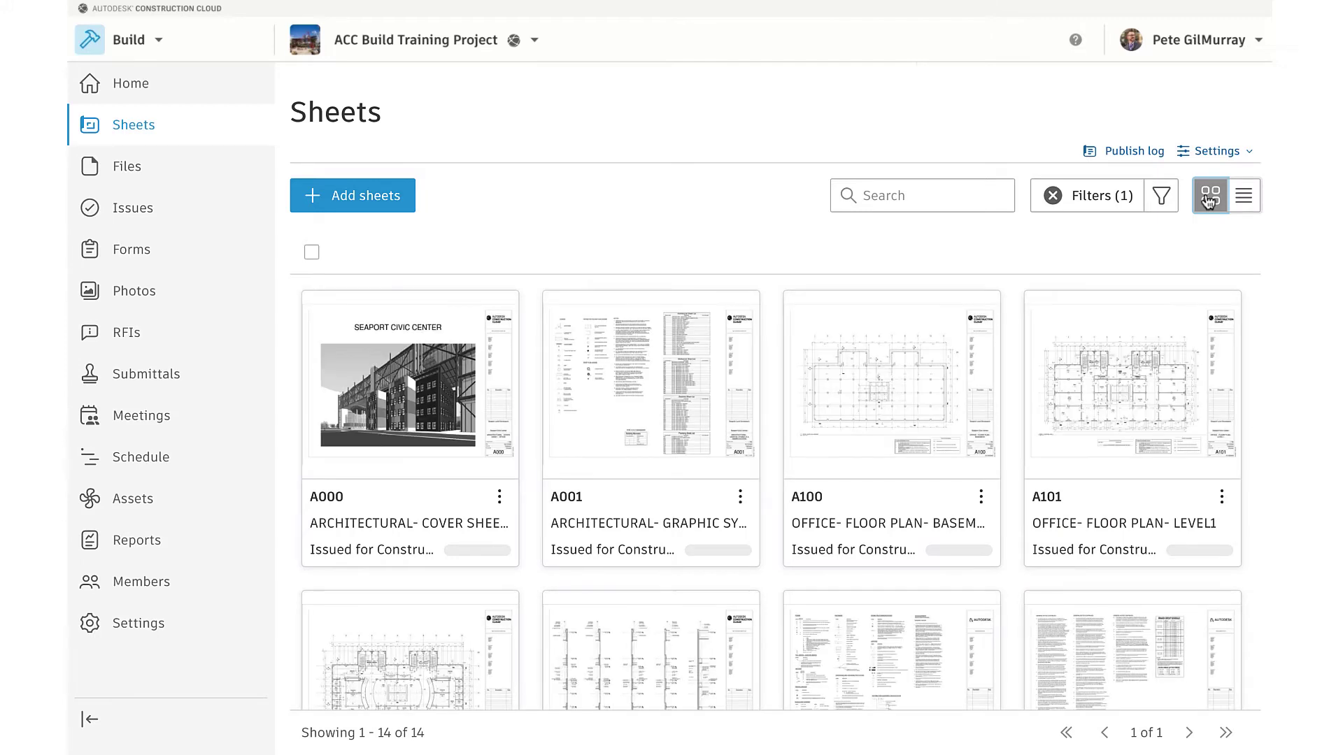
pyautogui.scroll(-1, 1014, 472)
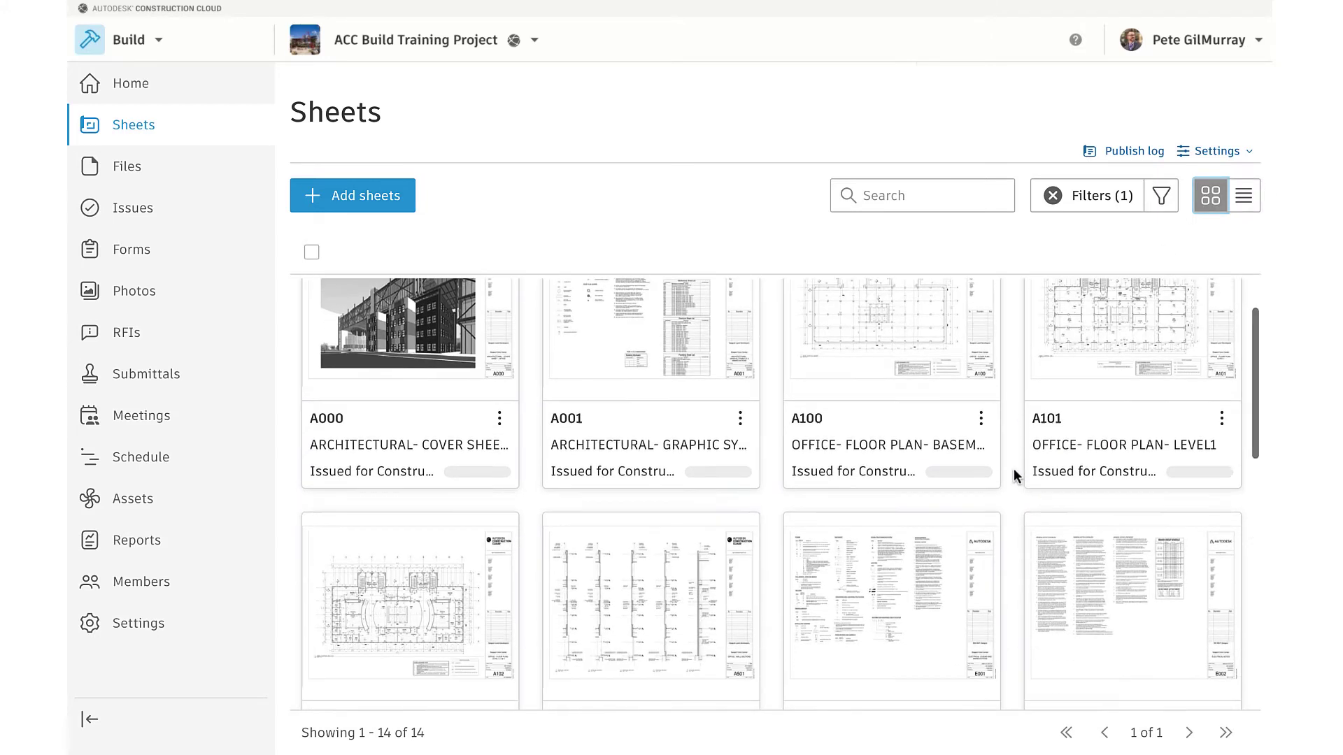
pyautogui.scroll(-8, 1015, 476)
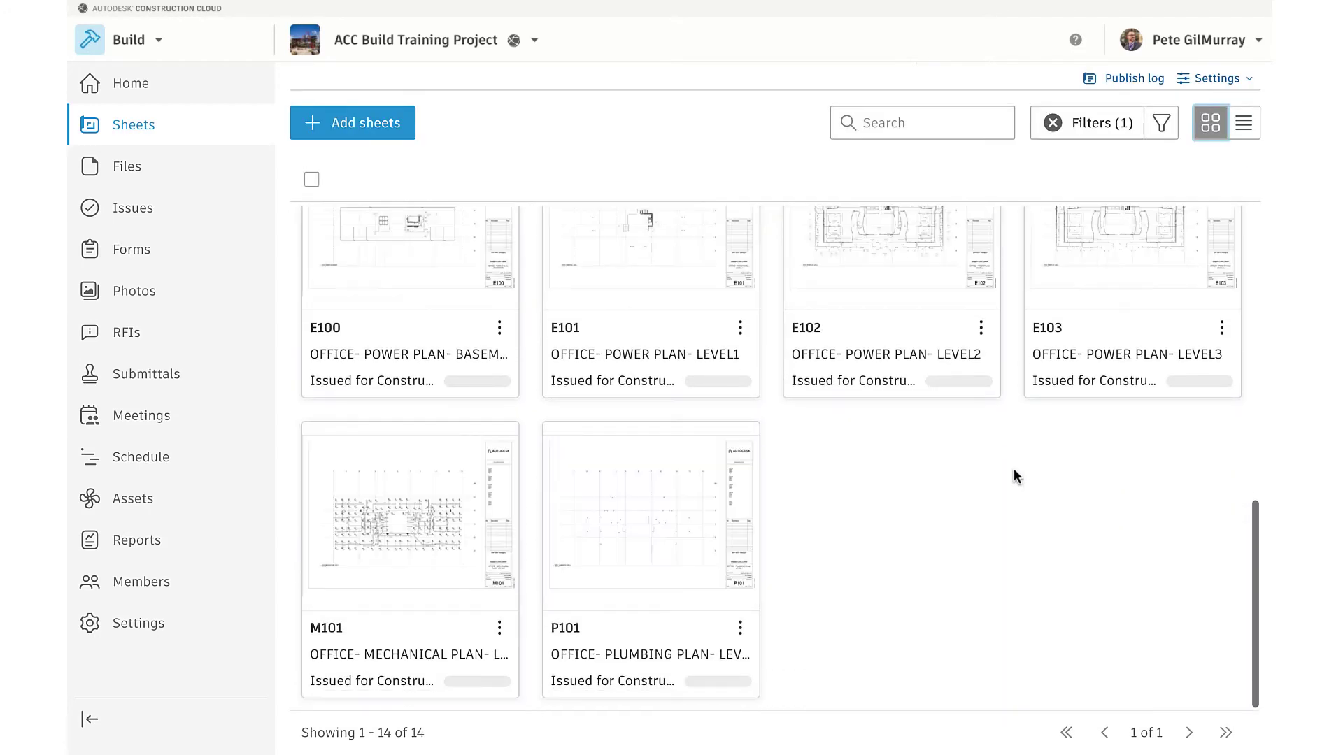
pyautogui.scroll(3, 984, 432)
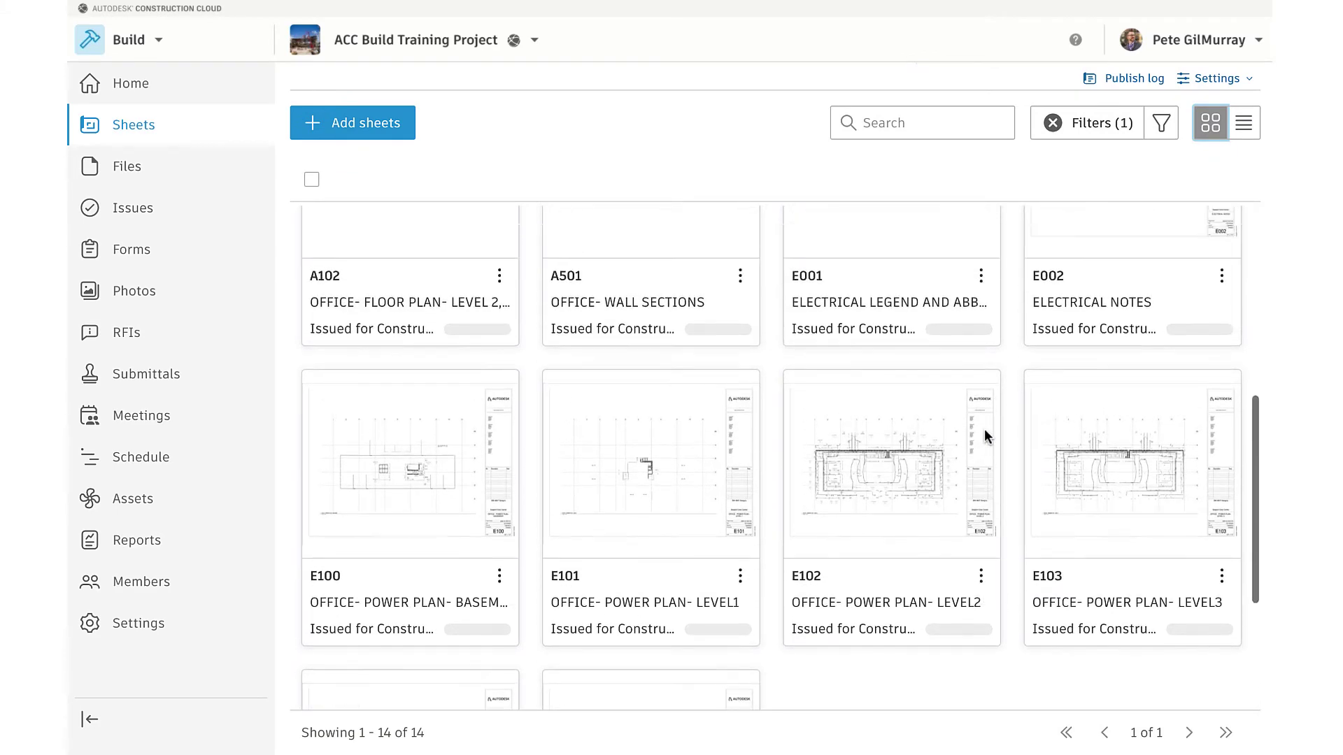
pyautogui.scroll(6, 984, 429)
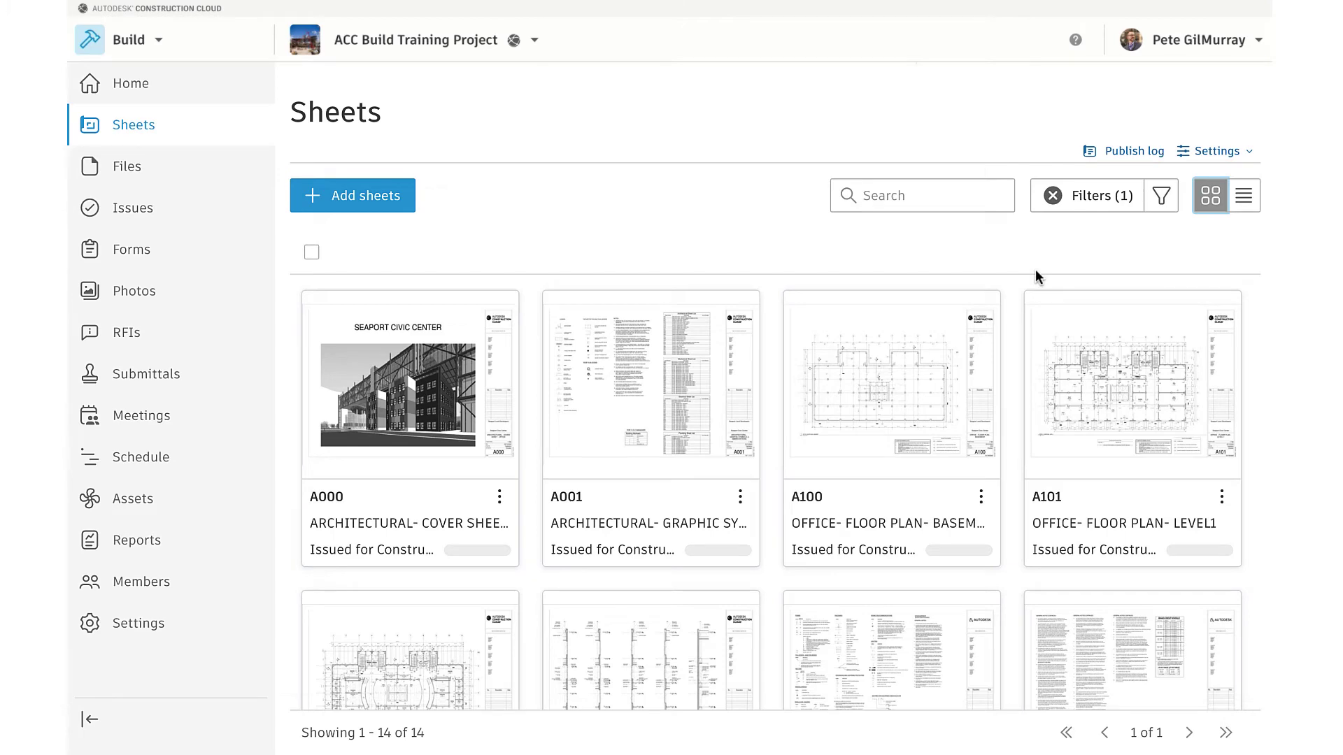
pyautogui.click(1242, 200)
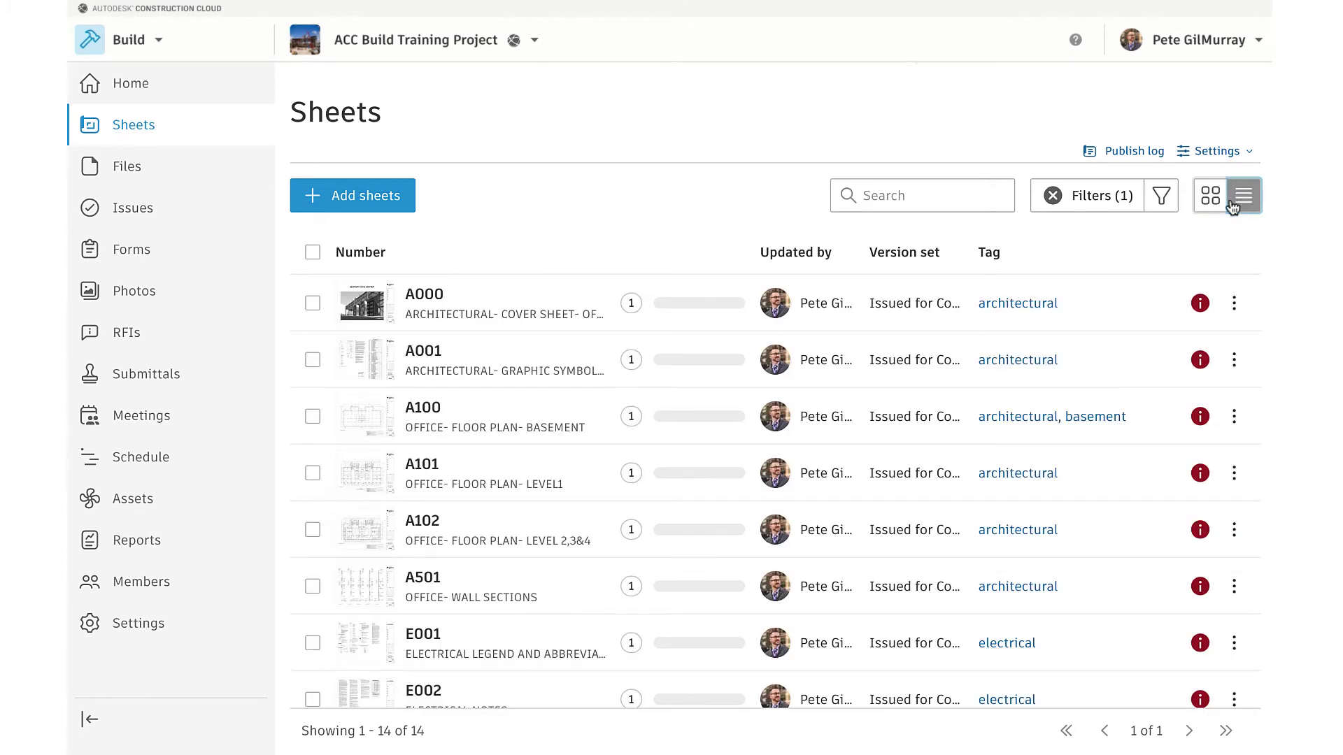
pyautogui.scroll(-5, 809, 391)
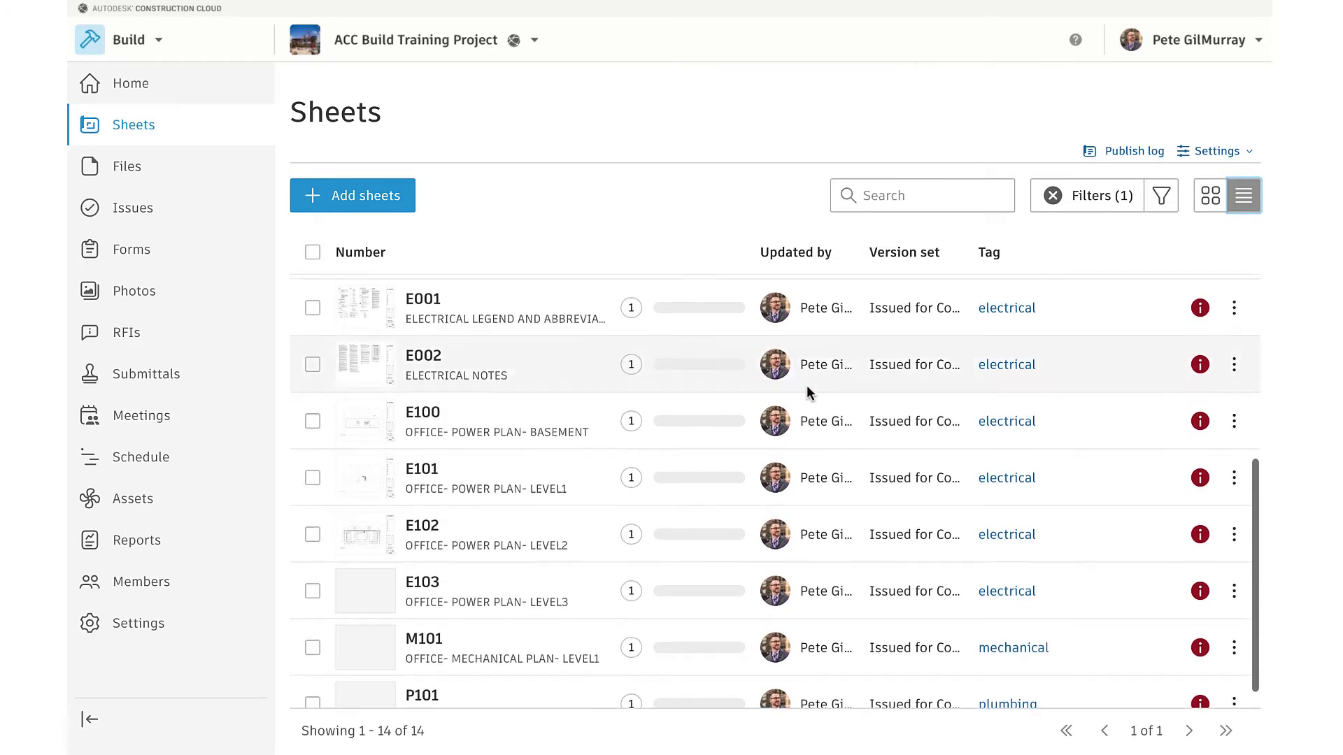
pyautogui.scroll(5, 809, 392)
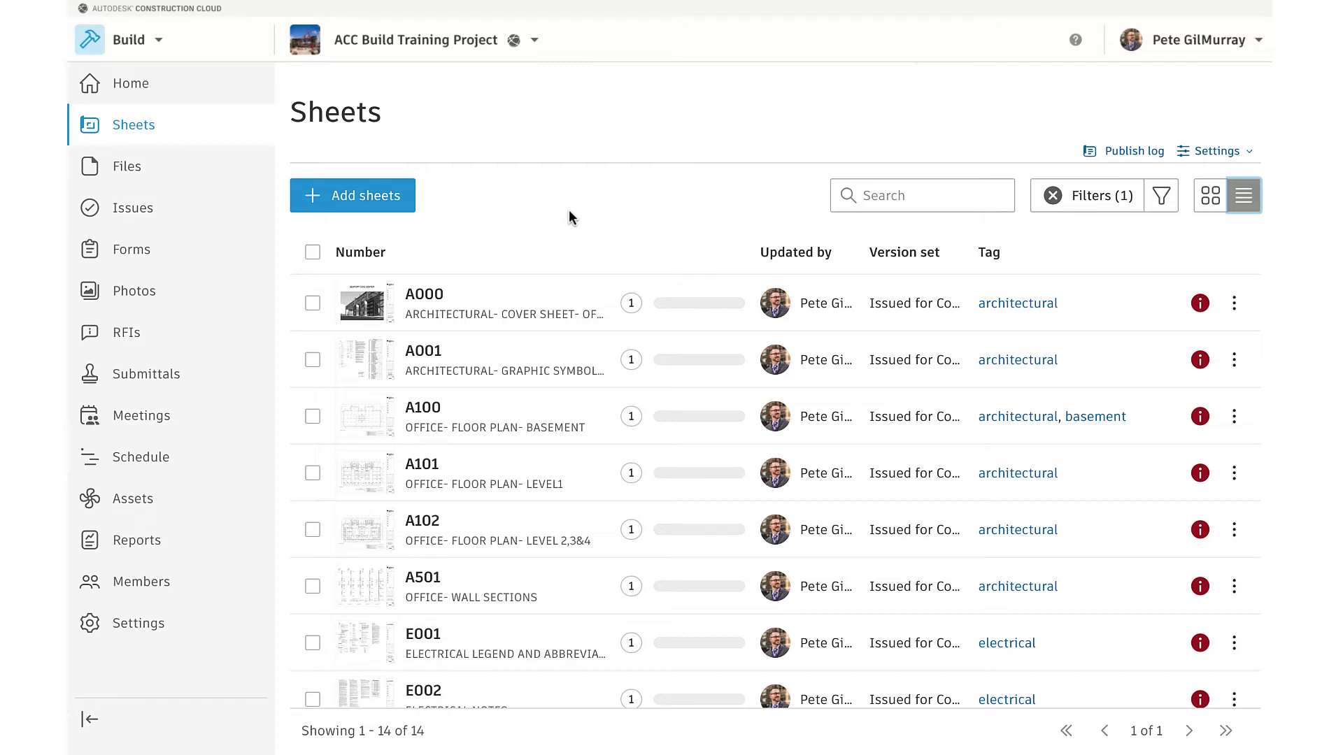
# Add Bulletin 01.pdf as new sheets and continue to the version-set step
pyautogui.click(395, 195)
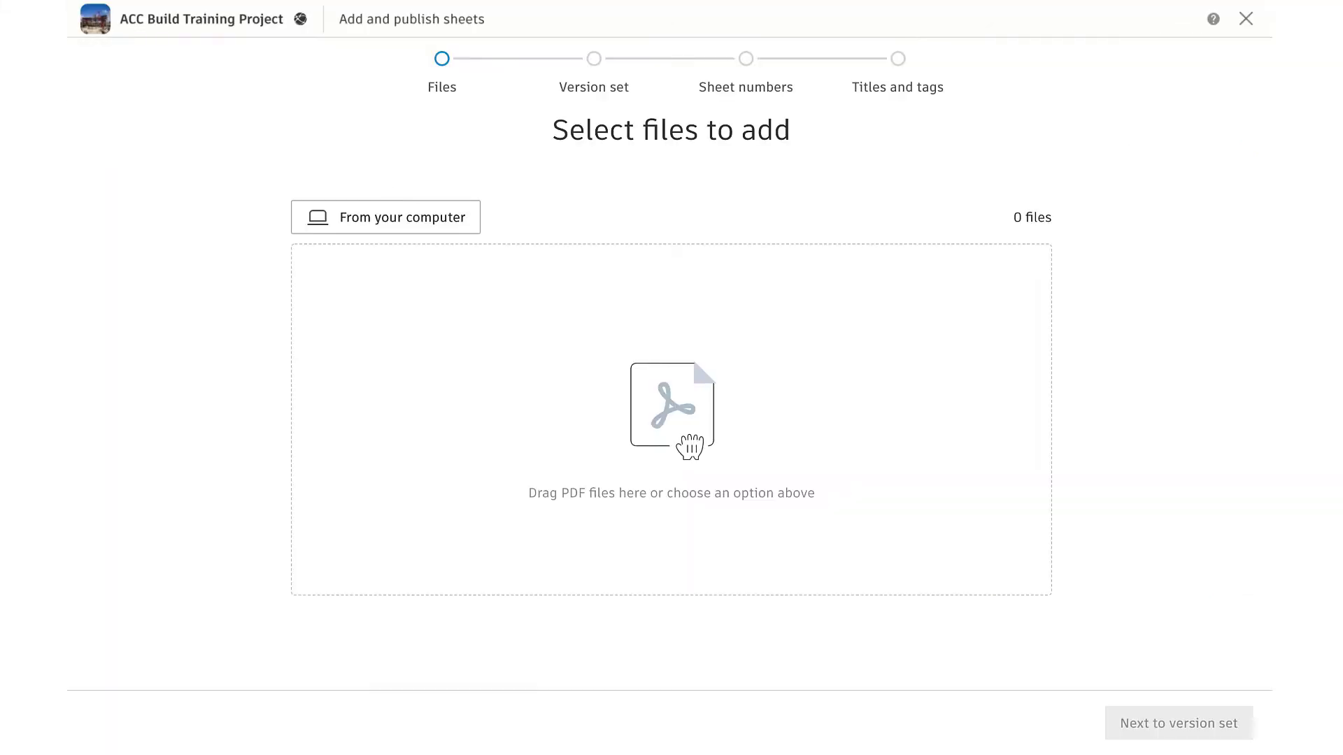
pyautogui.moveTo(279, 430); pyautogui.dragTo(570, 420)
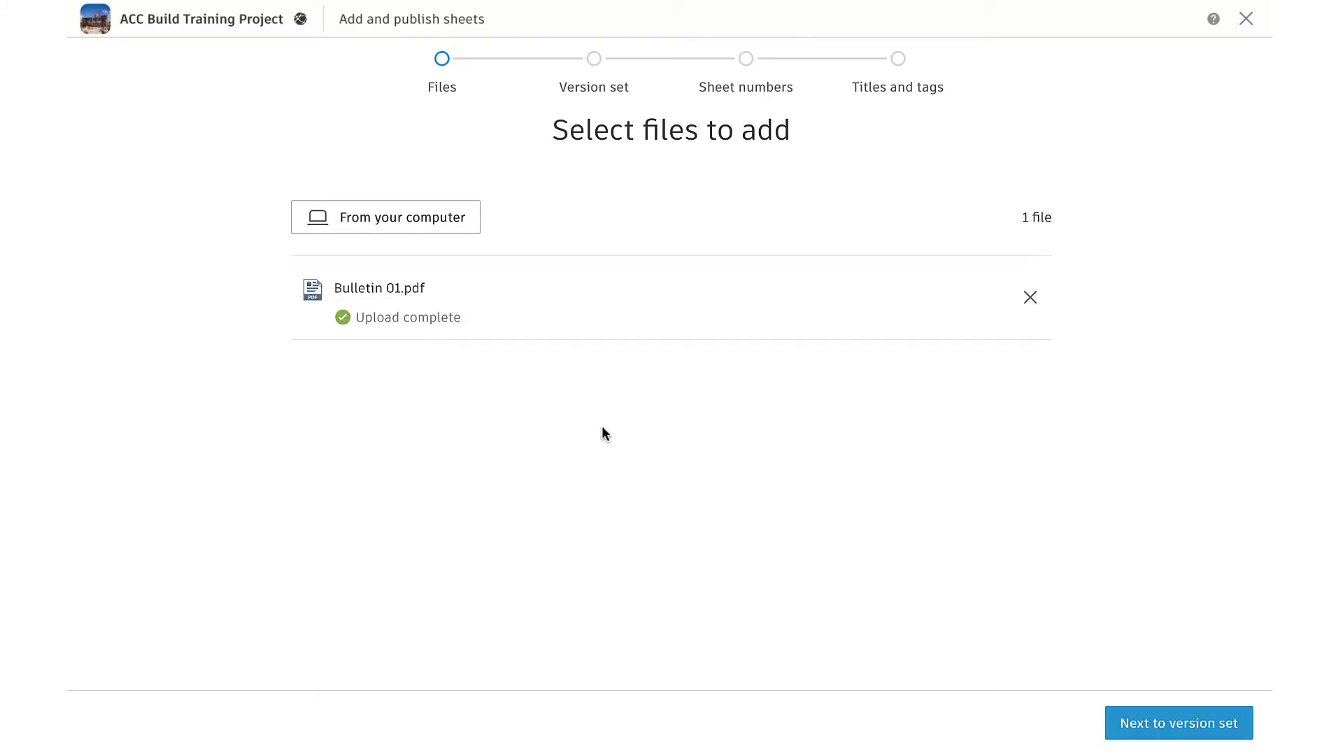
pyautogui.click(1157, 724)
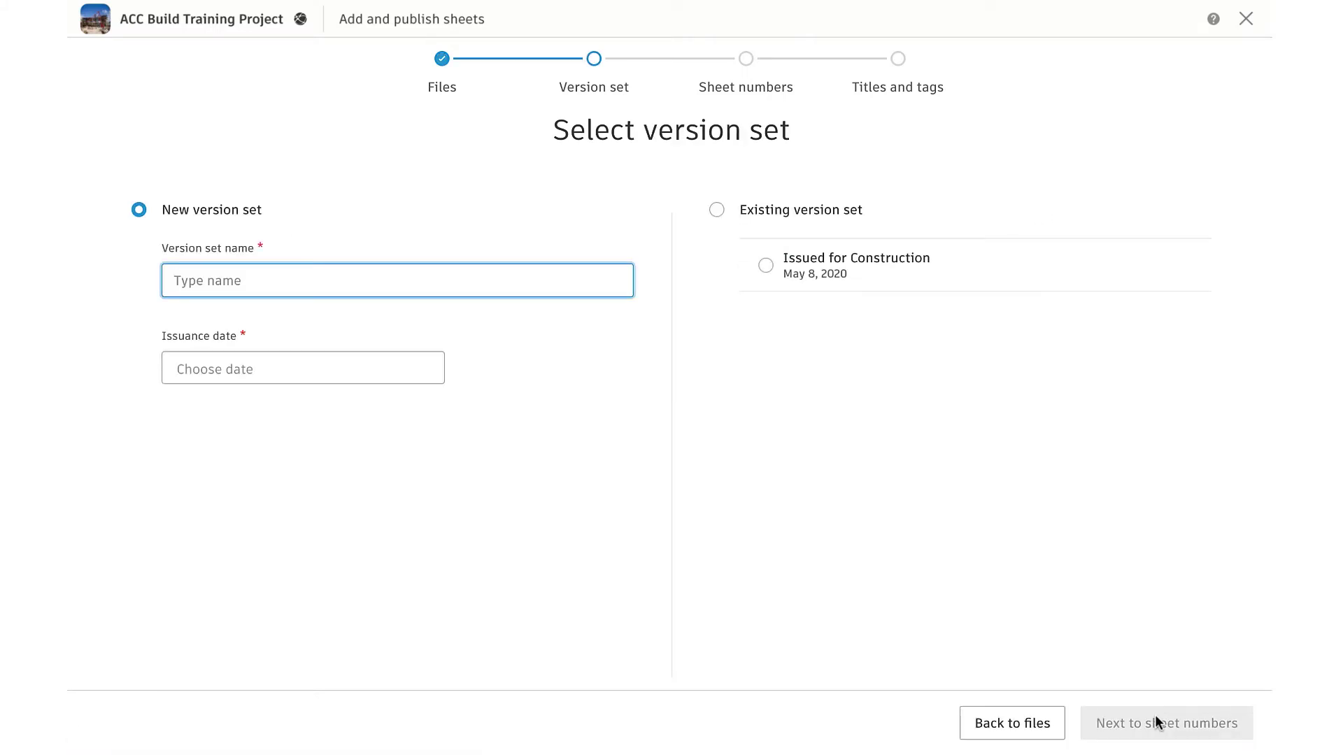
# Create version set 'Bulletin 01' issued June 8, 2020 and proceed to sheet numbers
pyautogui.write('Bulletin 01')
pyautogui.press('Tab')
pyautogui.click(179, 409)
pyautogui.click(179, 409)
pyautogui.click(179, 410)
pyautogui.click(179, 409)
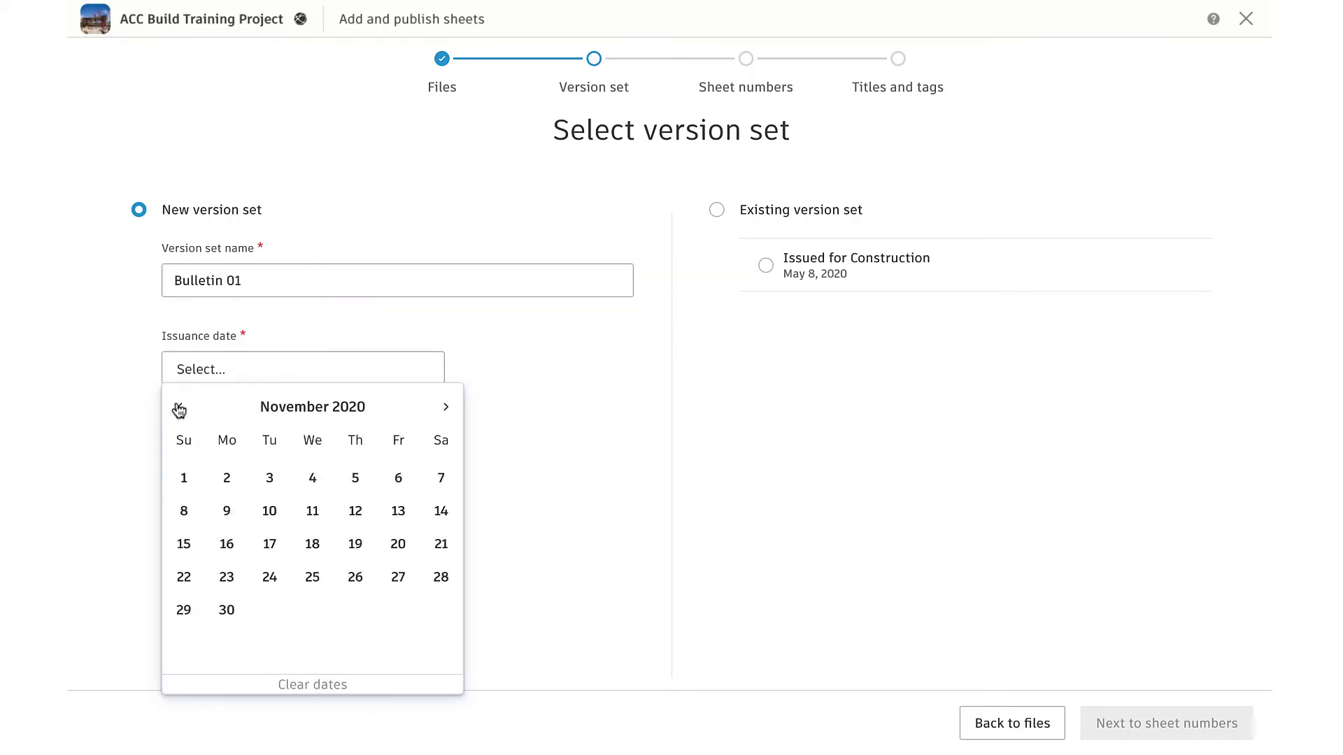
pyautogui.click(179, 409)
pyautogui.click(179, 410)
pyautogui.click(179, 410)
pyautogui.click(179, 410)
pyautogui.click(229, 514)
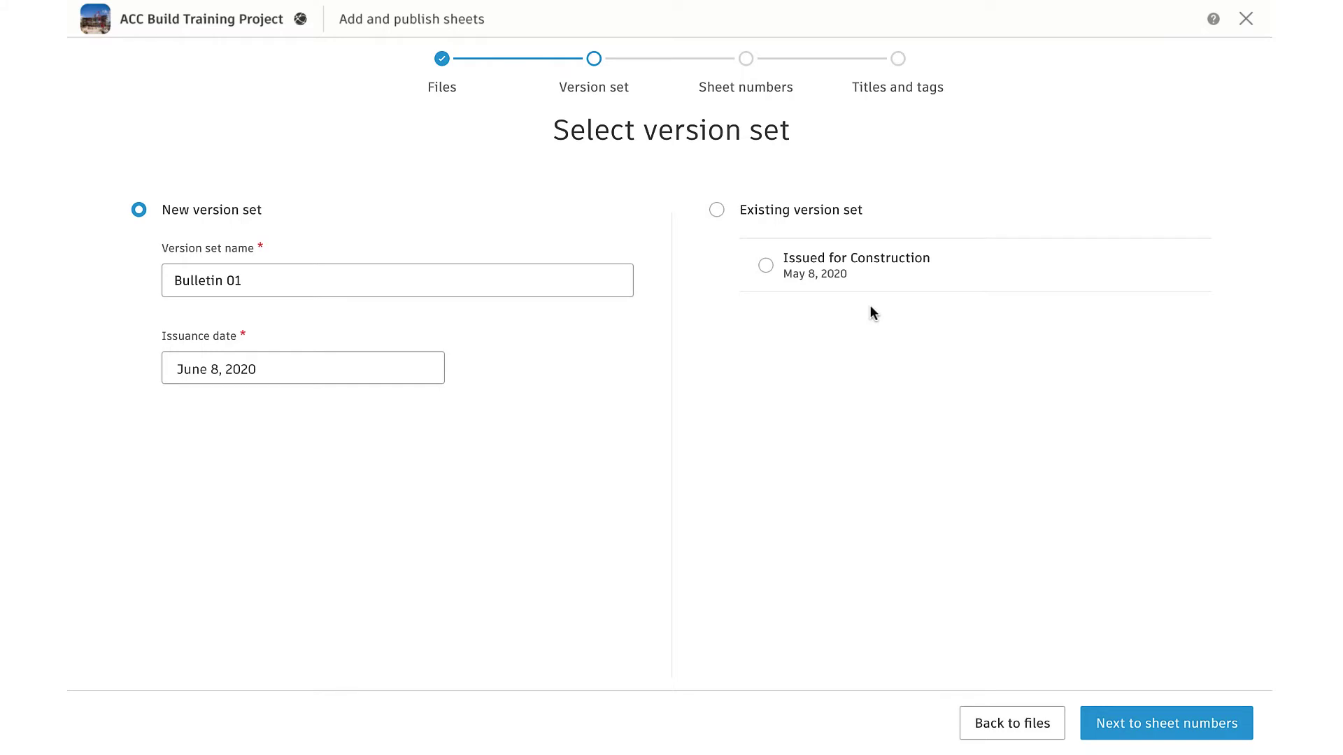
pyautogui.click(1147, 741)
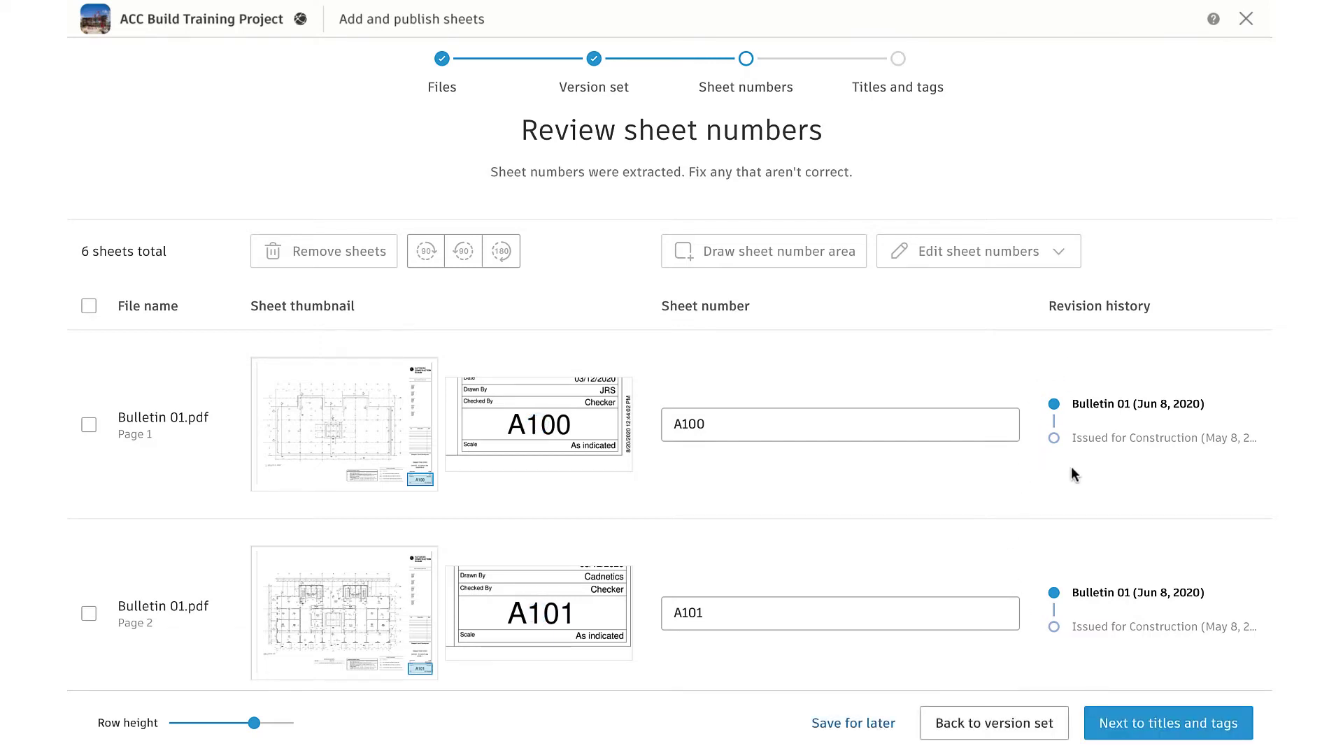
# Check sheet numbers A100–A105, move to titles and tags, and select A104's title field
pyautogui.scroll(-1, 1068, 504)
pyautogui.scroll(-8, 1068, 504)
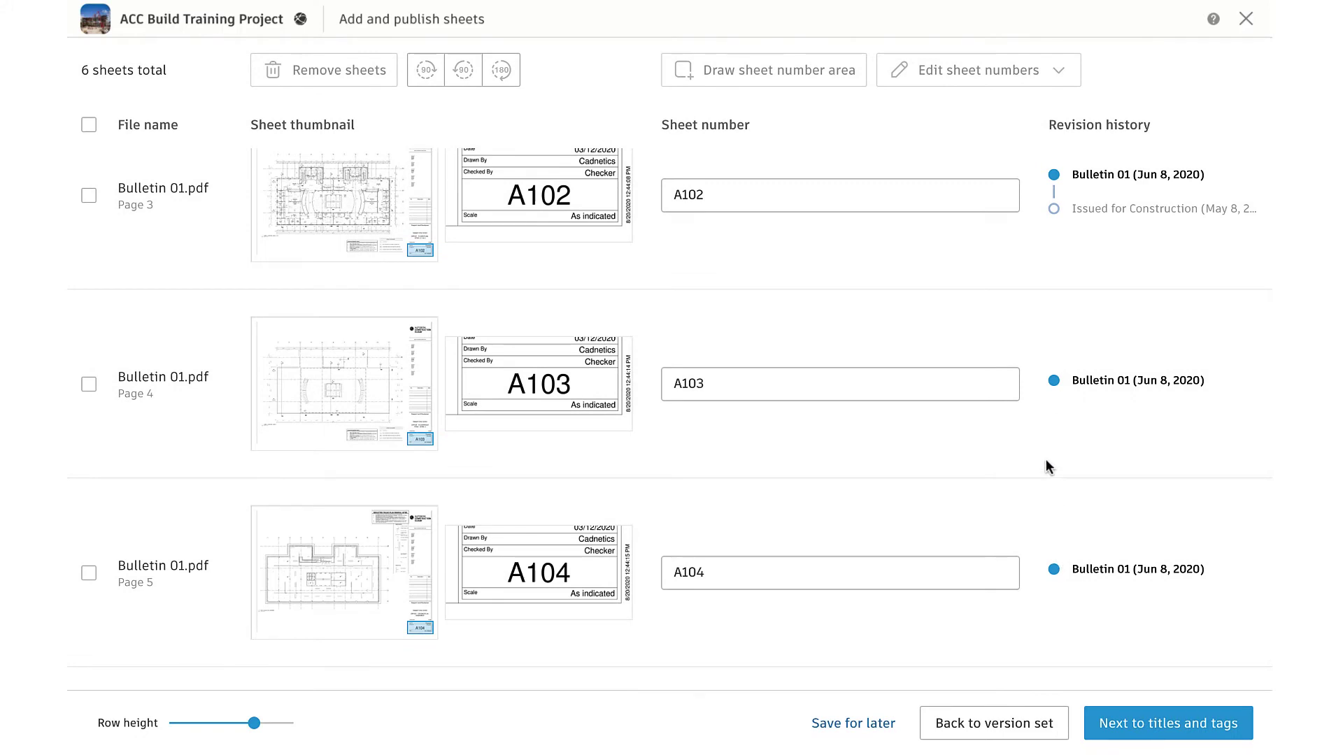
pyautogui.click(1147, 728)
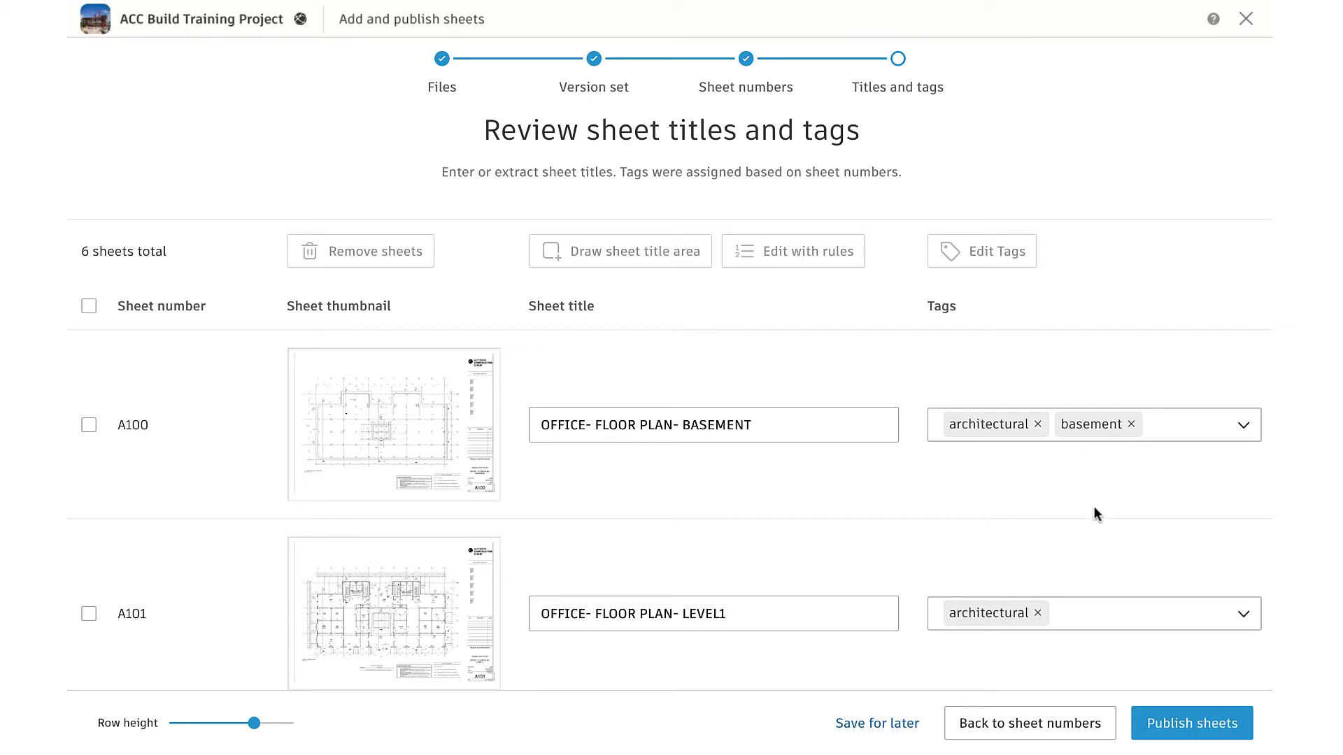
pyautogui.scroll(-9, 895, 556)
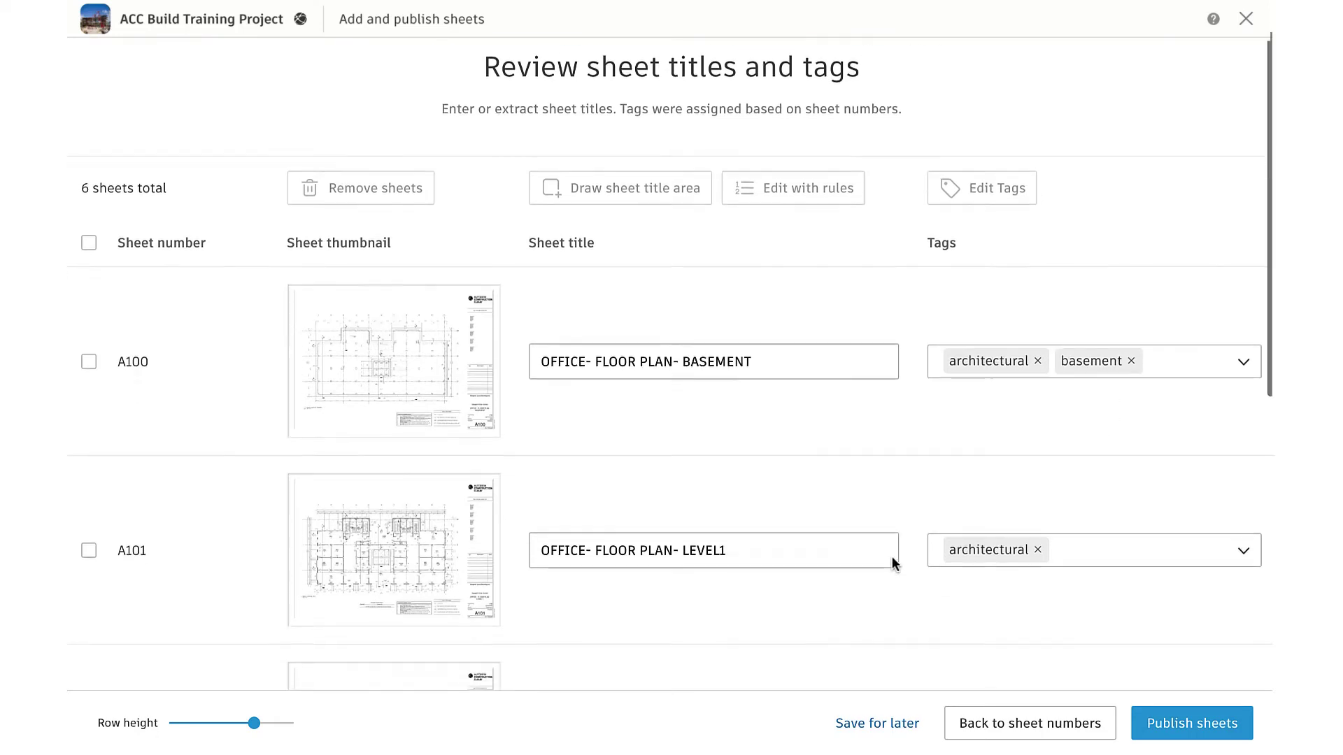
pyautogui.scroll(-3, 892, 556)
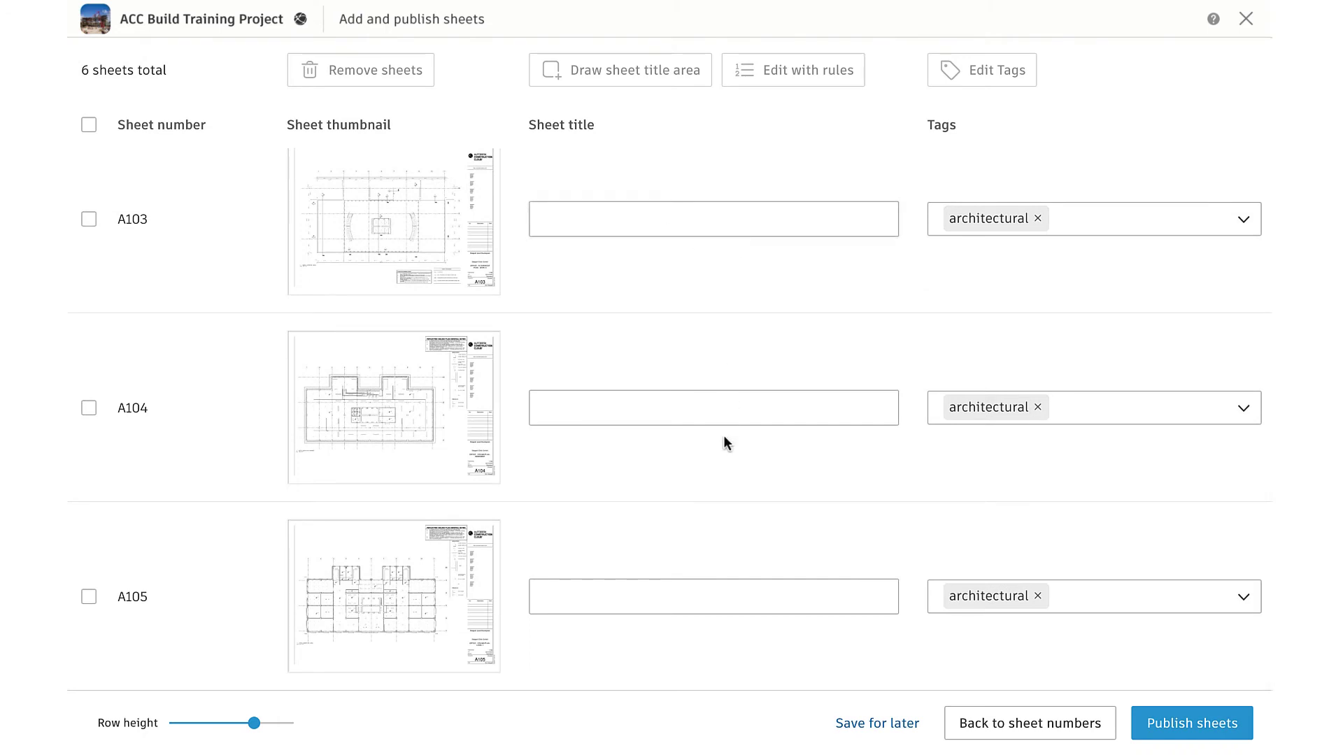
pyautogui.click(691, 412)
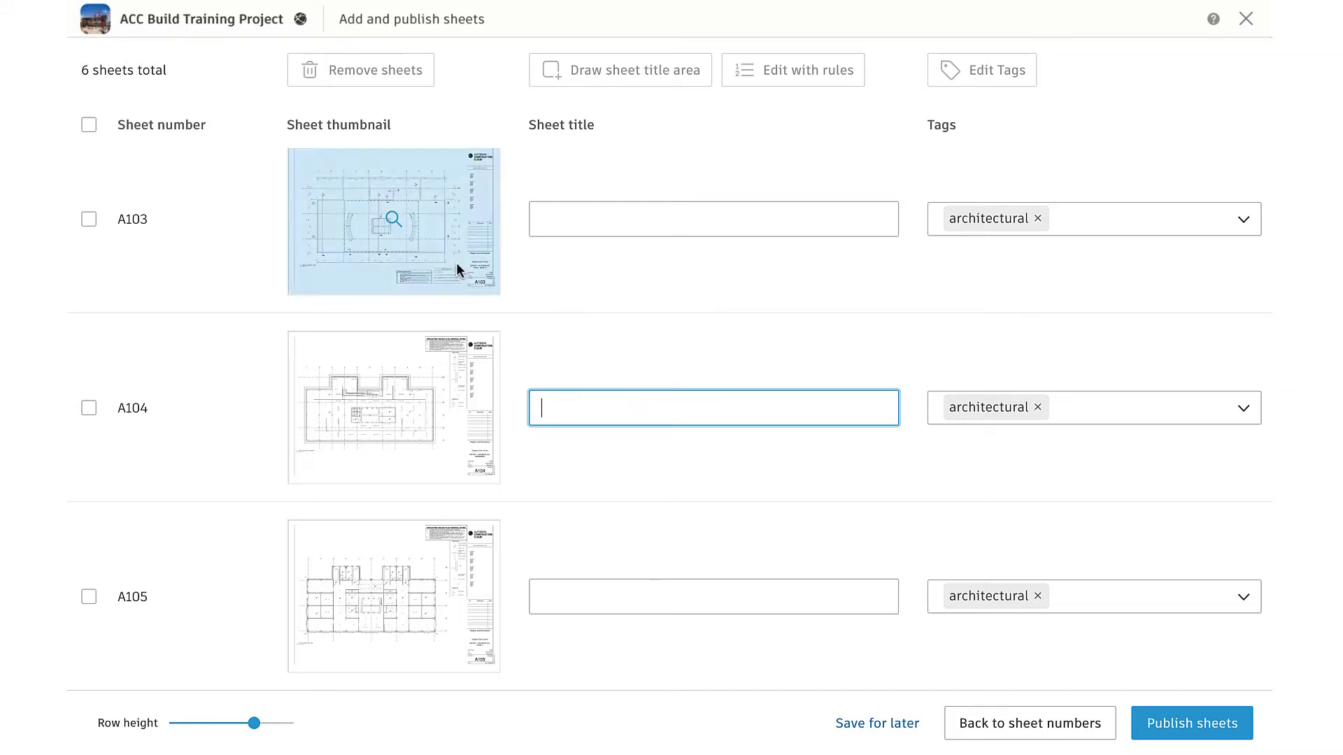
# Extract titles for all six sheets from the OFFICE - FLOOR PLAN - BASEMENT title area, then publish
pyautogui.click(88, 126)
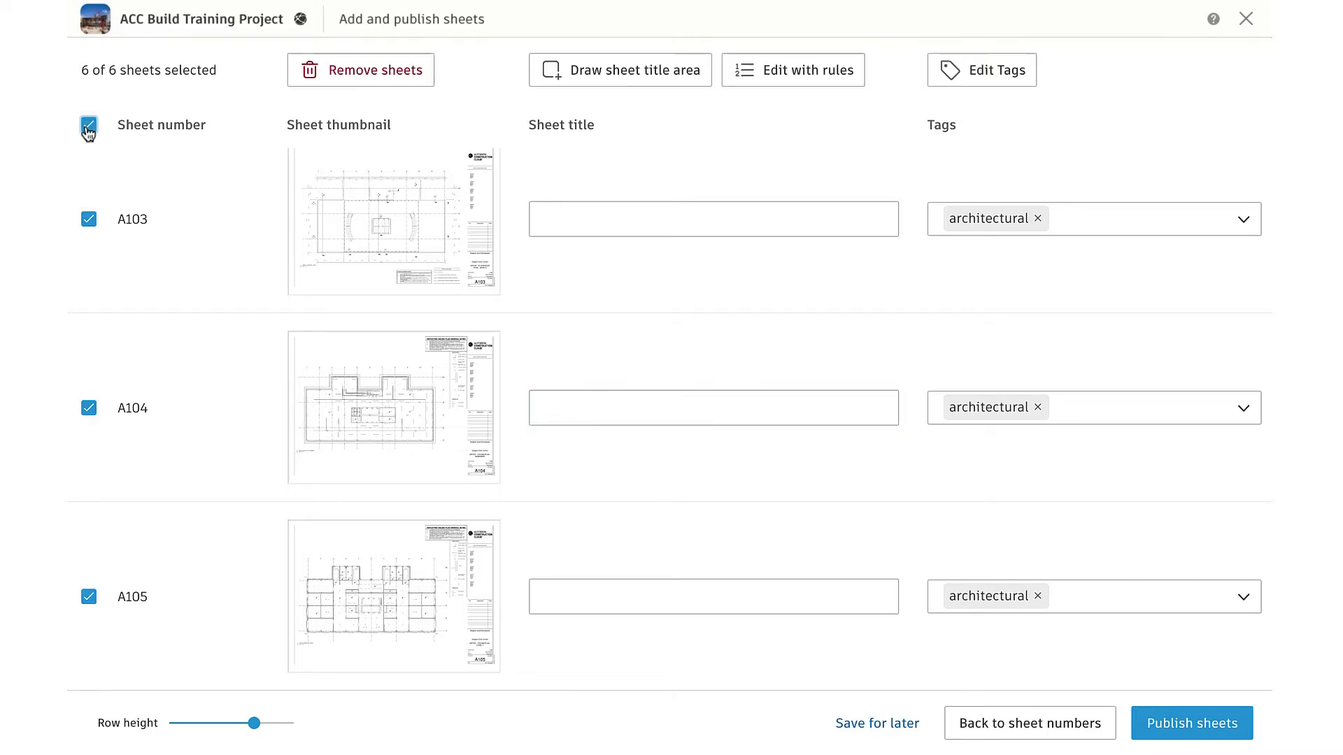
pyautogui.scroll(10, 220, 179)
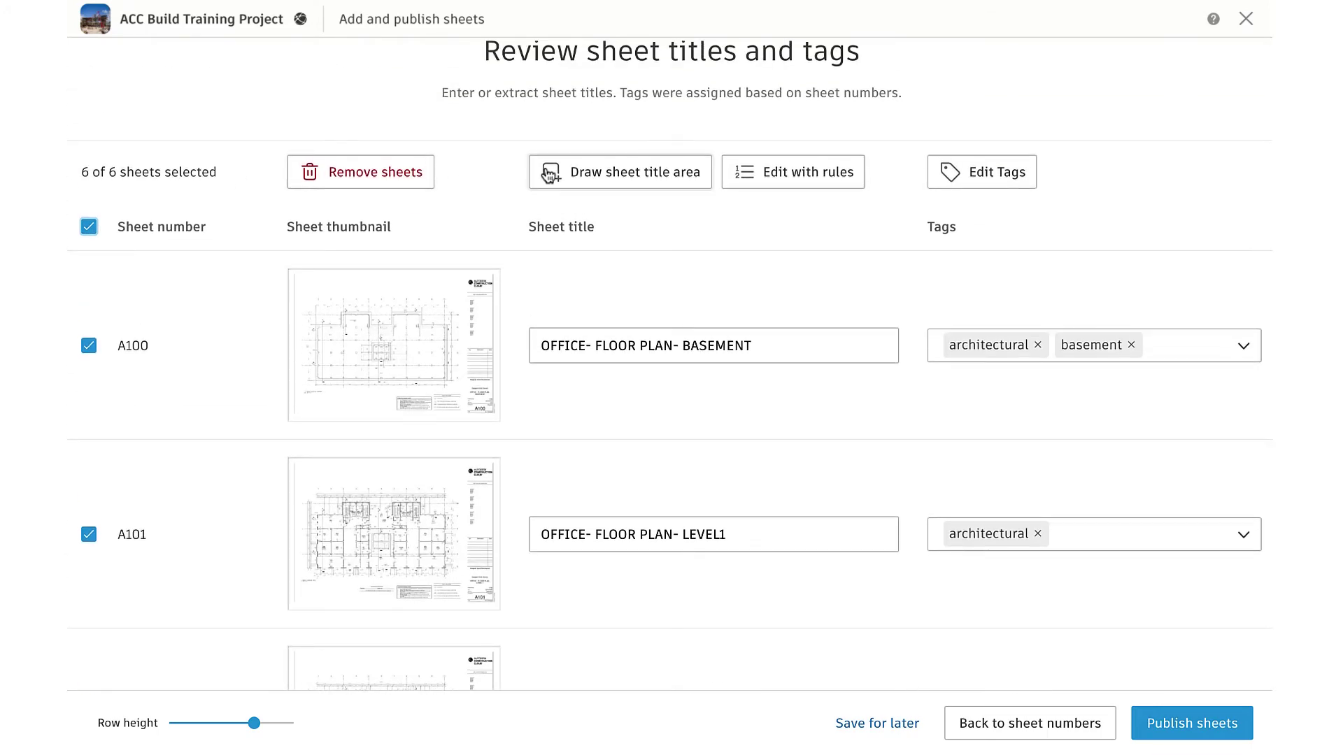
pyautogui.click(544, 166)
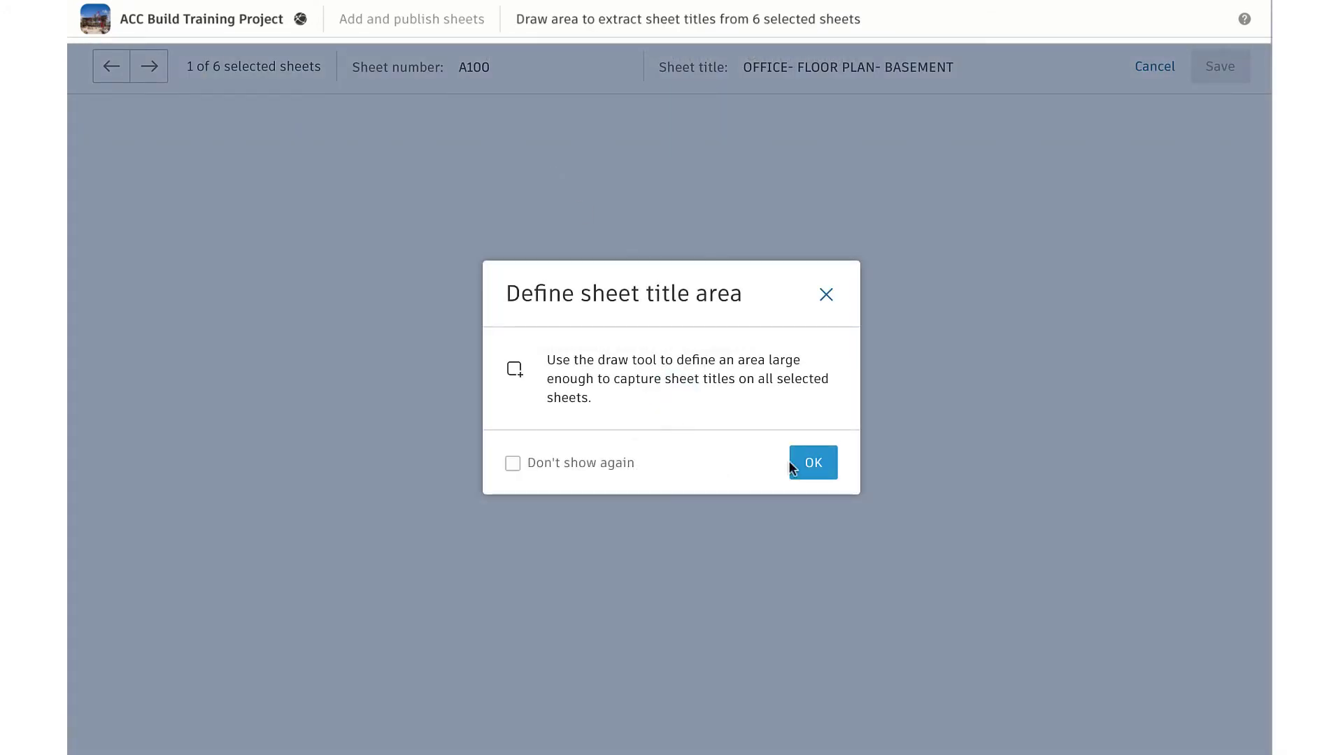
pyautogui.click(811, 462)
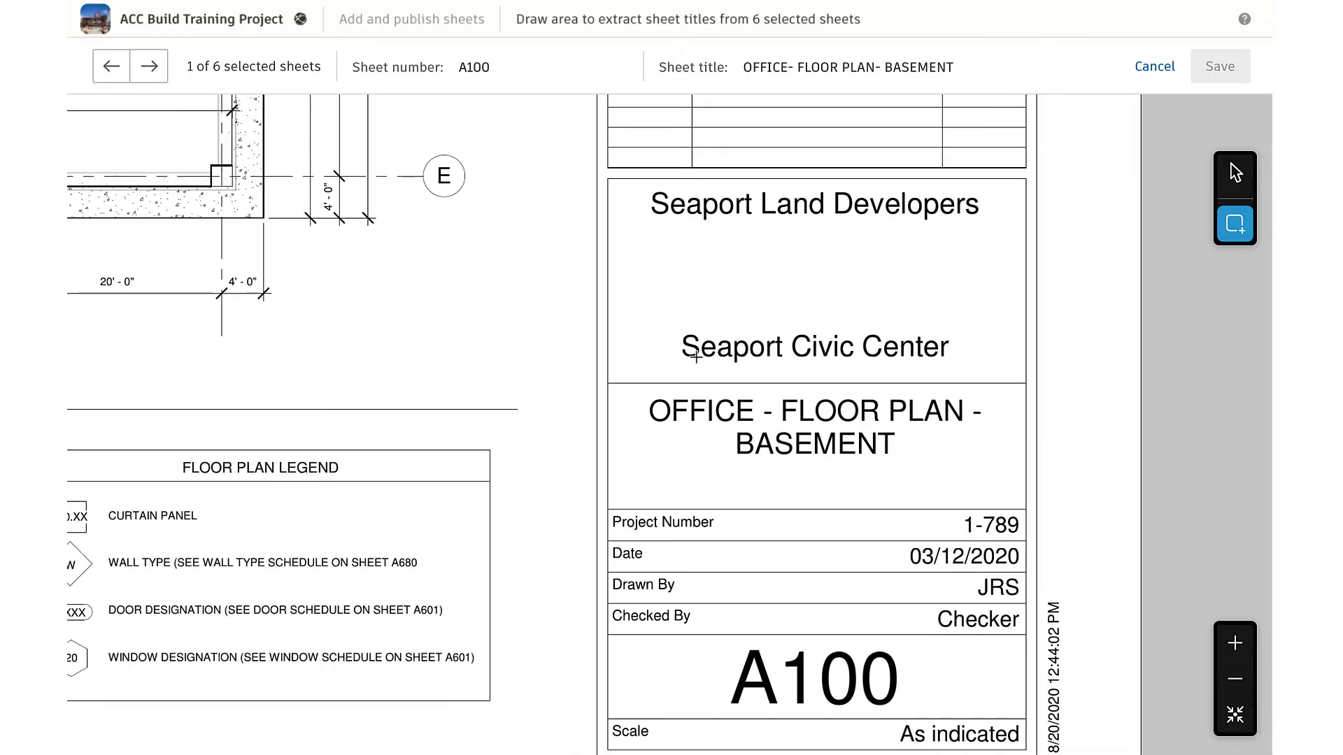
pyautogui.moveTo(617, 392); pyautogui.dragTo(1013, 493)
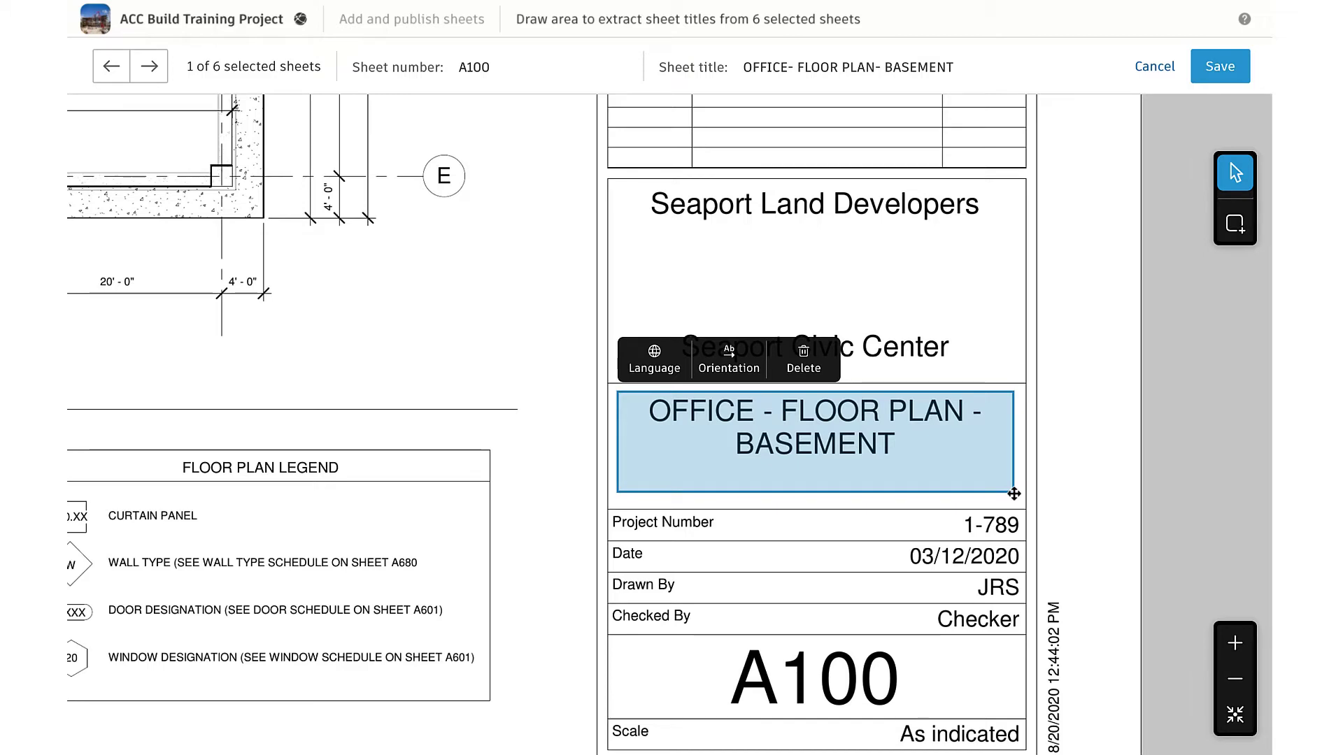
pyautogui.click(1217, 79)
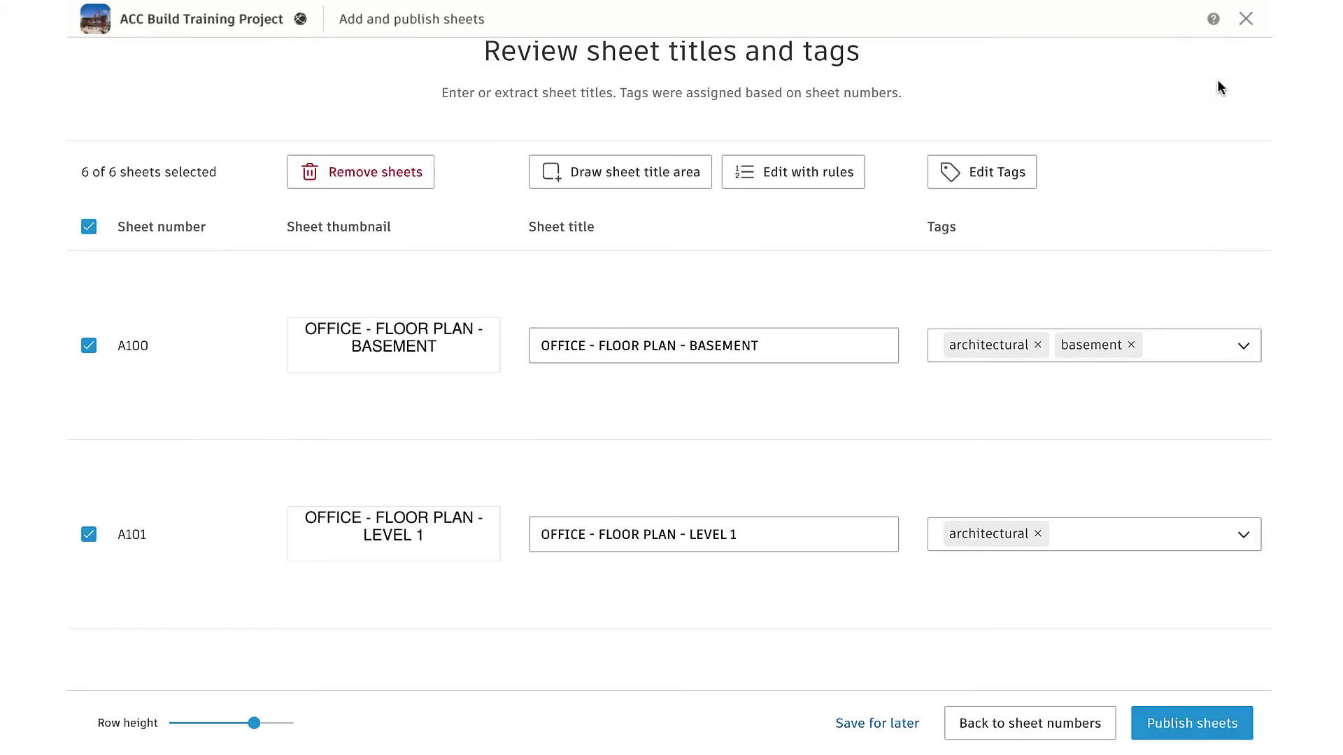
pyautogui.scroll(-10, 1092, 463)
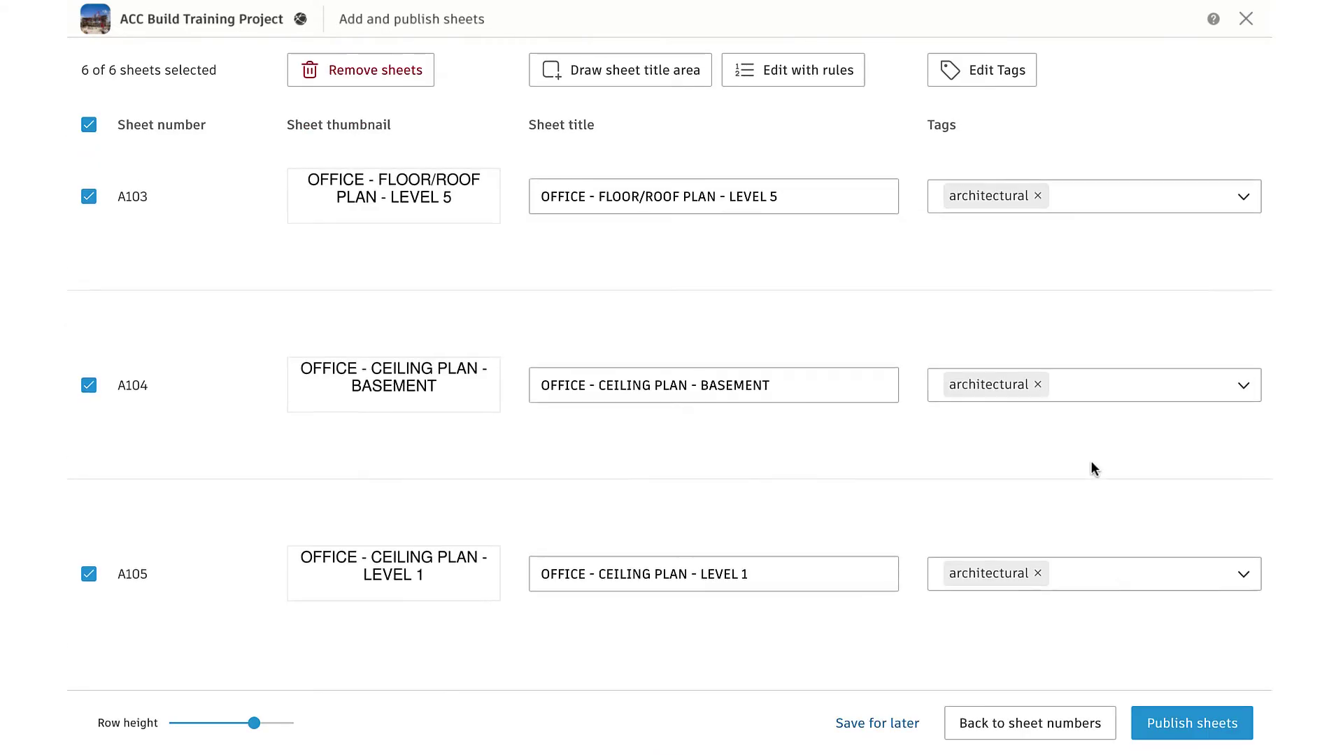
pyautogui.click(1153, 727)
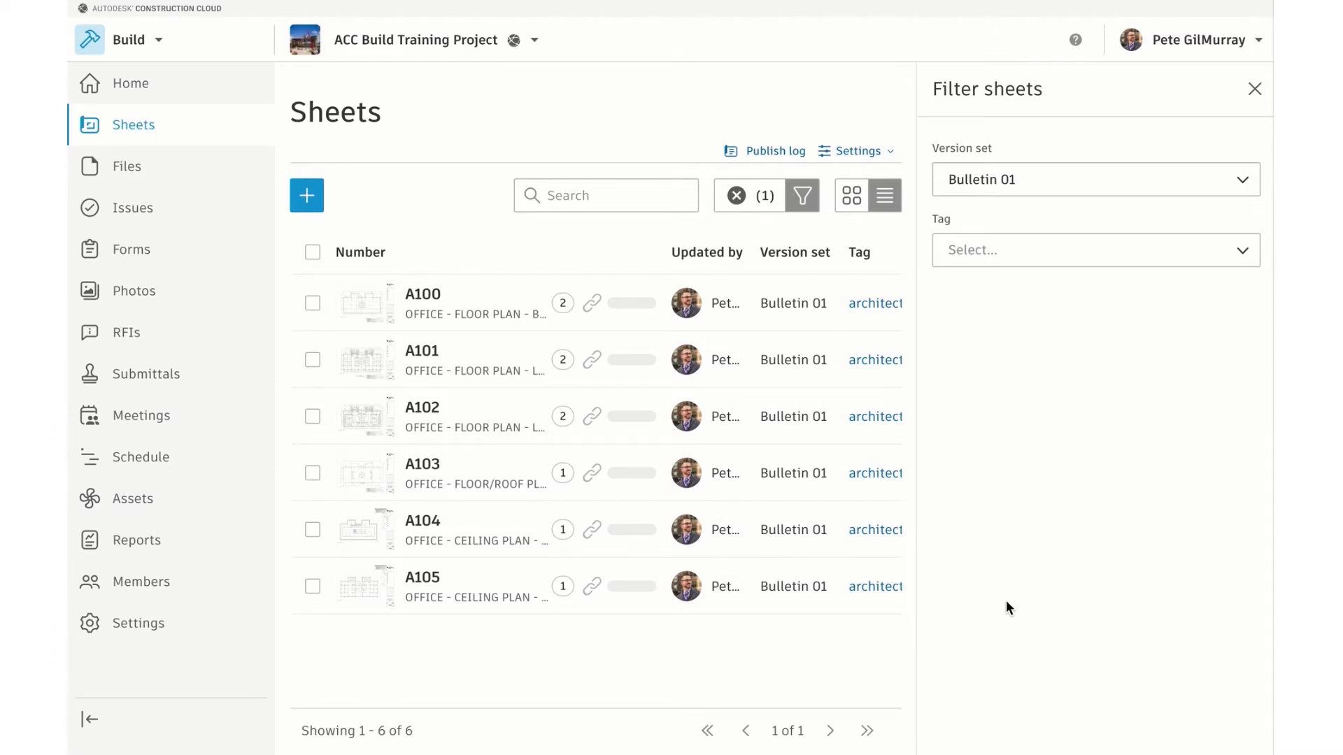
# Review the Sheets version sets and permissions, leaving the single user at Create
pyautogui.click(883, 152)
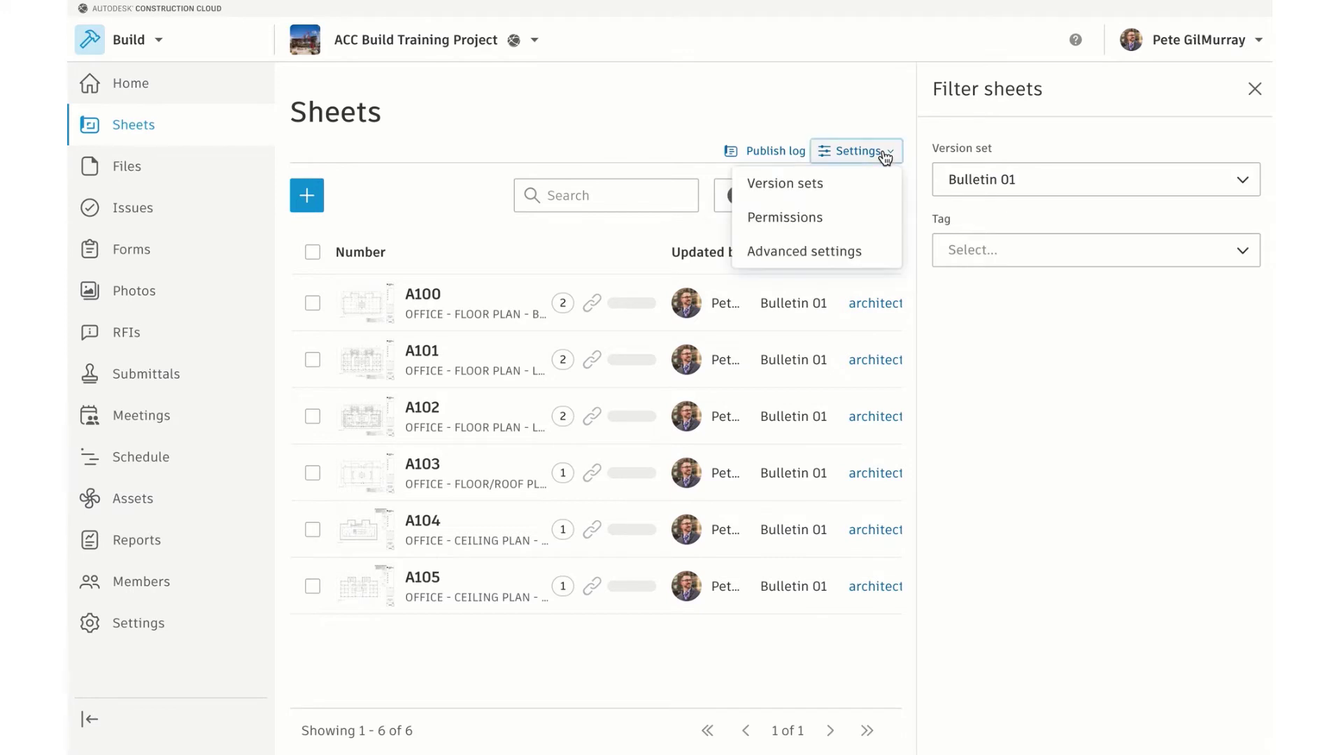
pyautogui.click(852, 188)
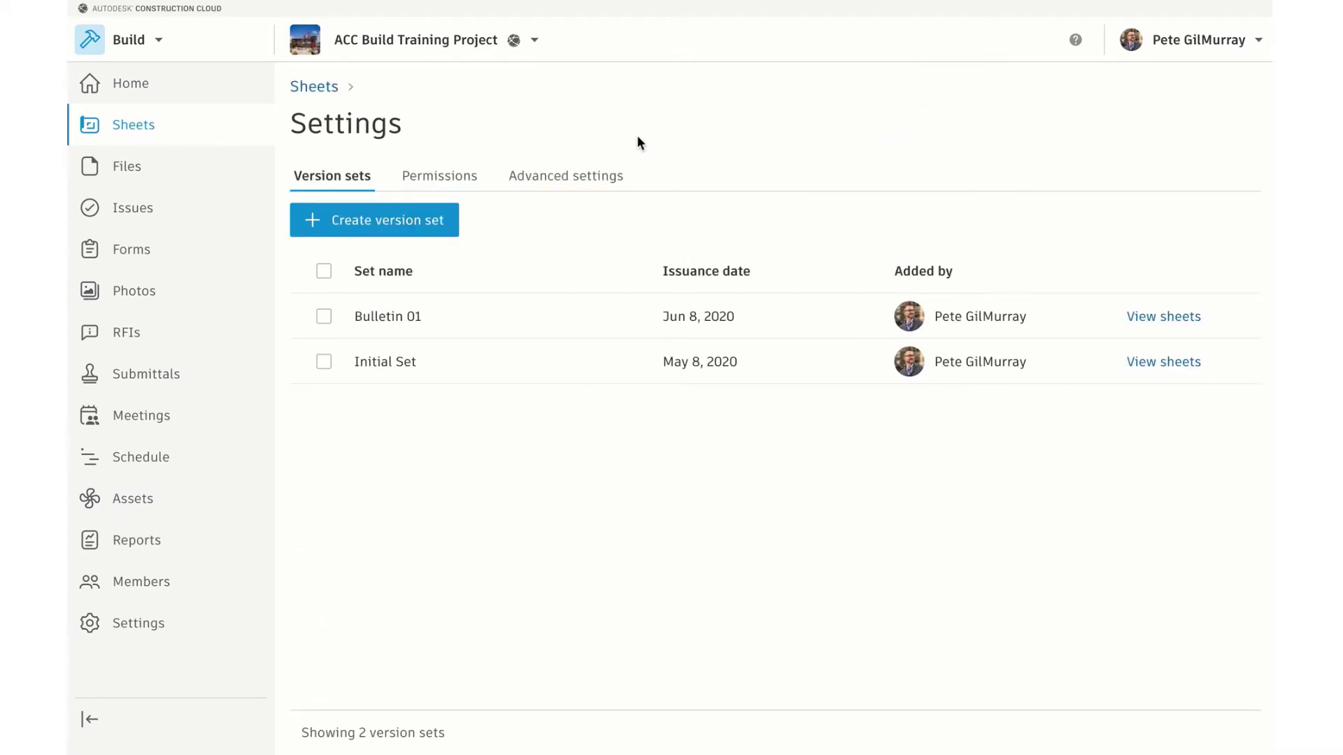
pyautogui.click(465, 183)
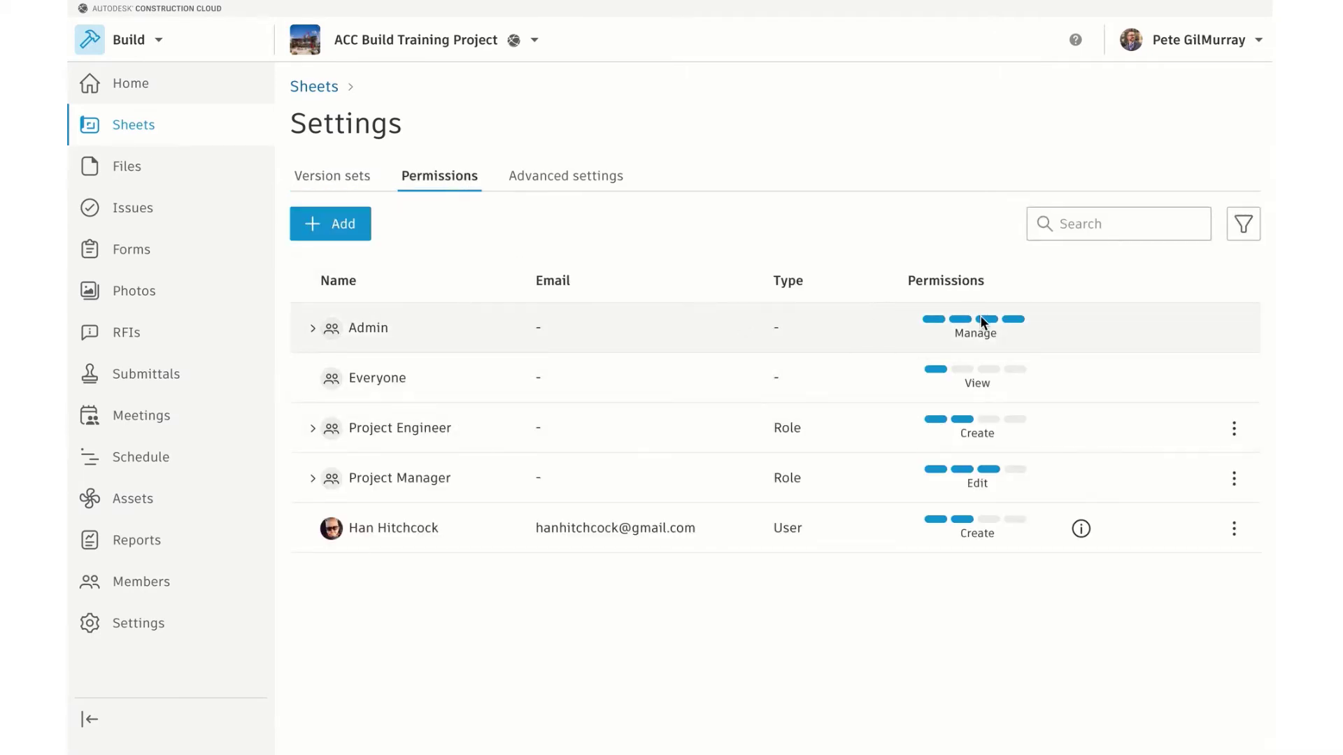
pyautogui.click(1051, 529)
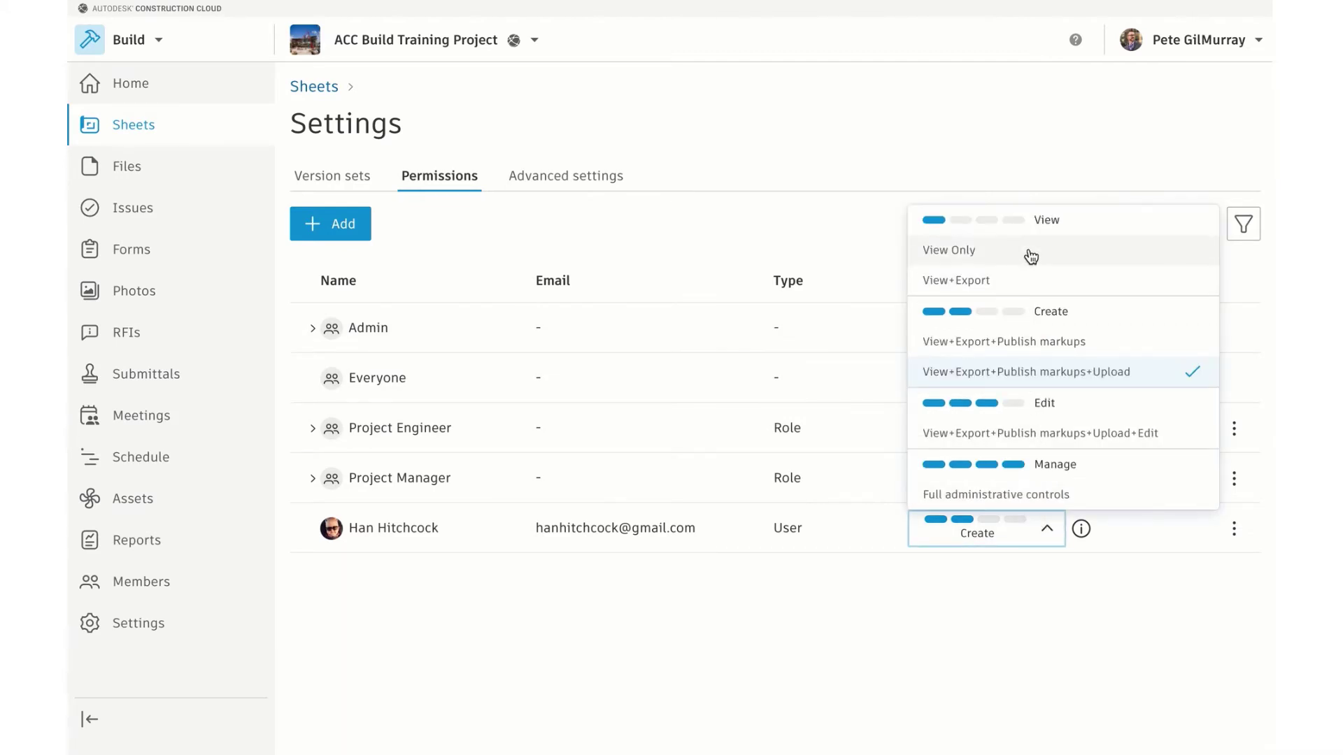
pyautogui.click(892, 165)
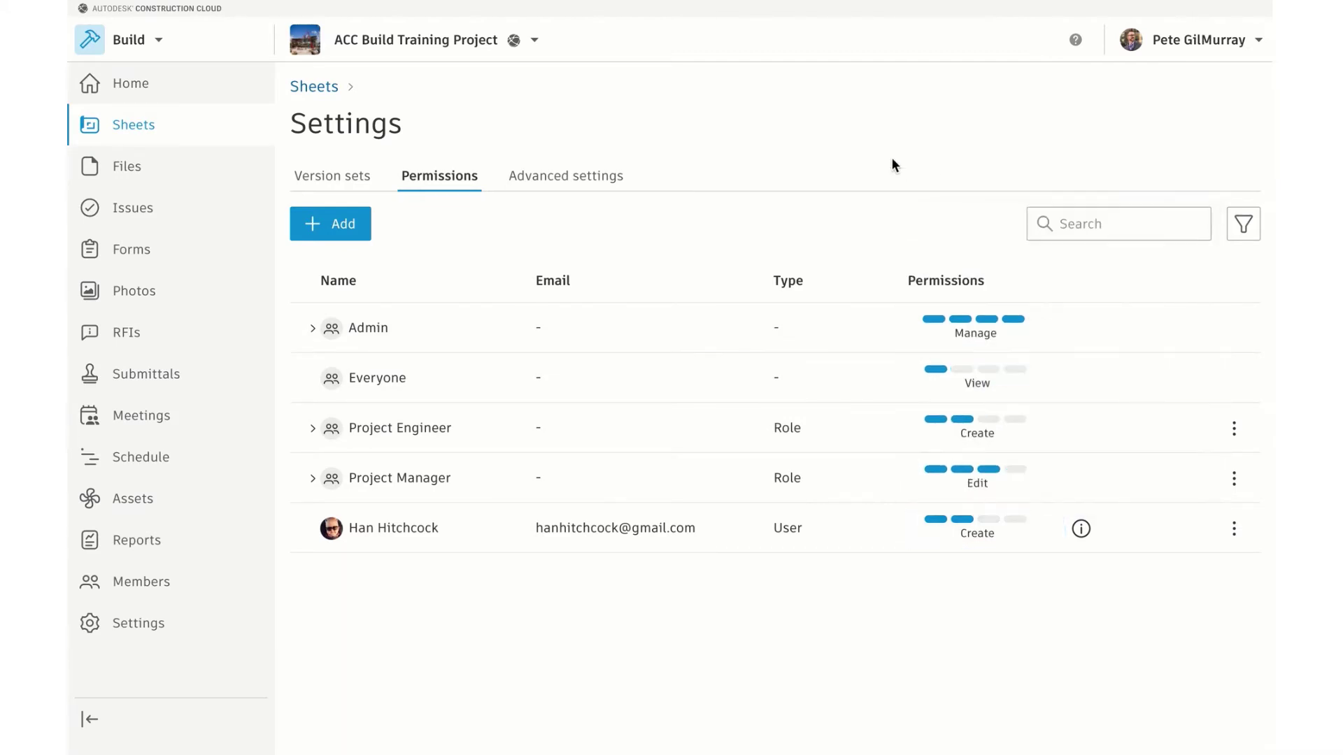
# Check the advanced settings, keeping the public link expiry at 90 days
pyautogui.click(607, 183)
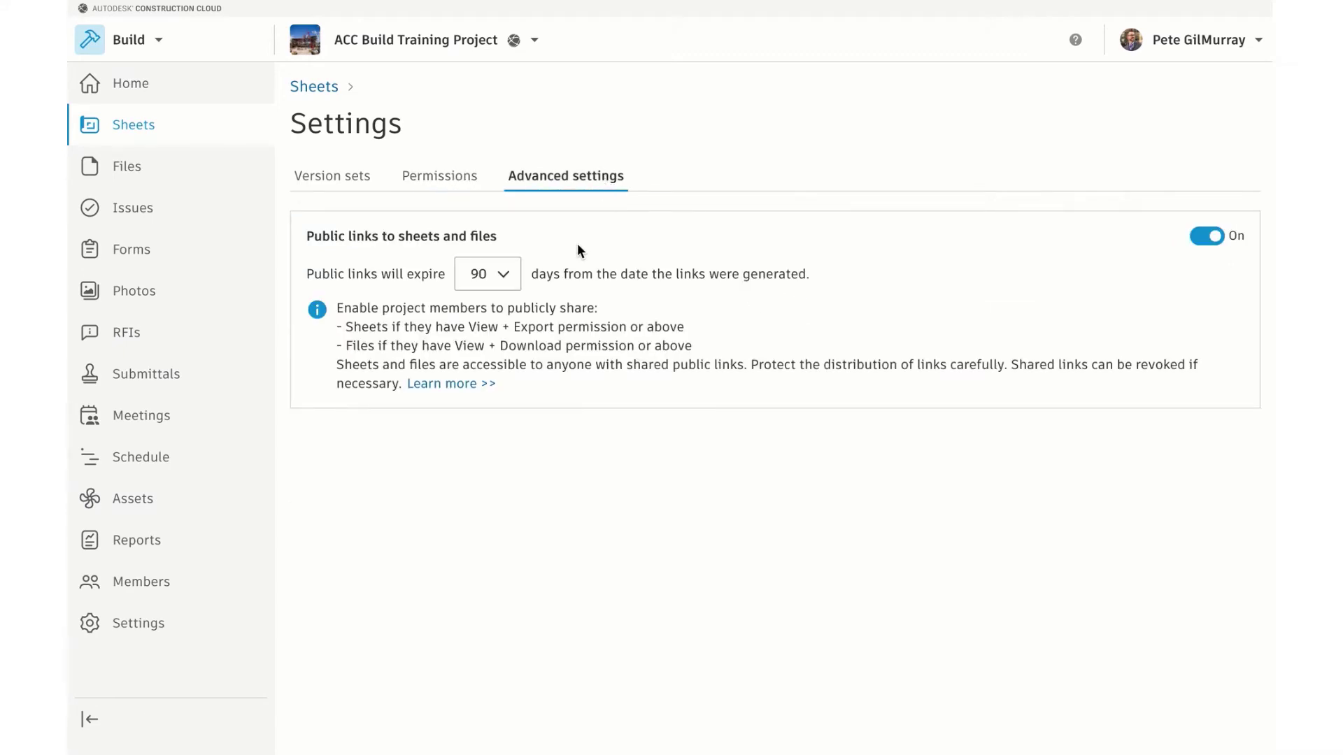
pyautogui.click(503, 278)
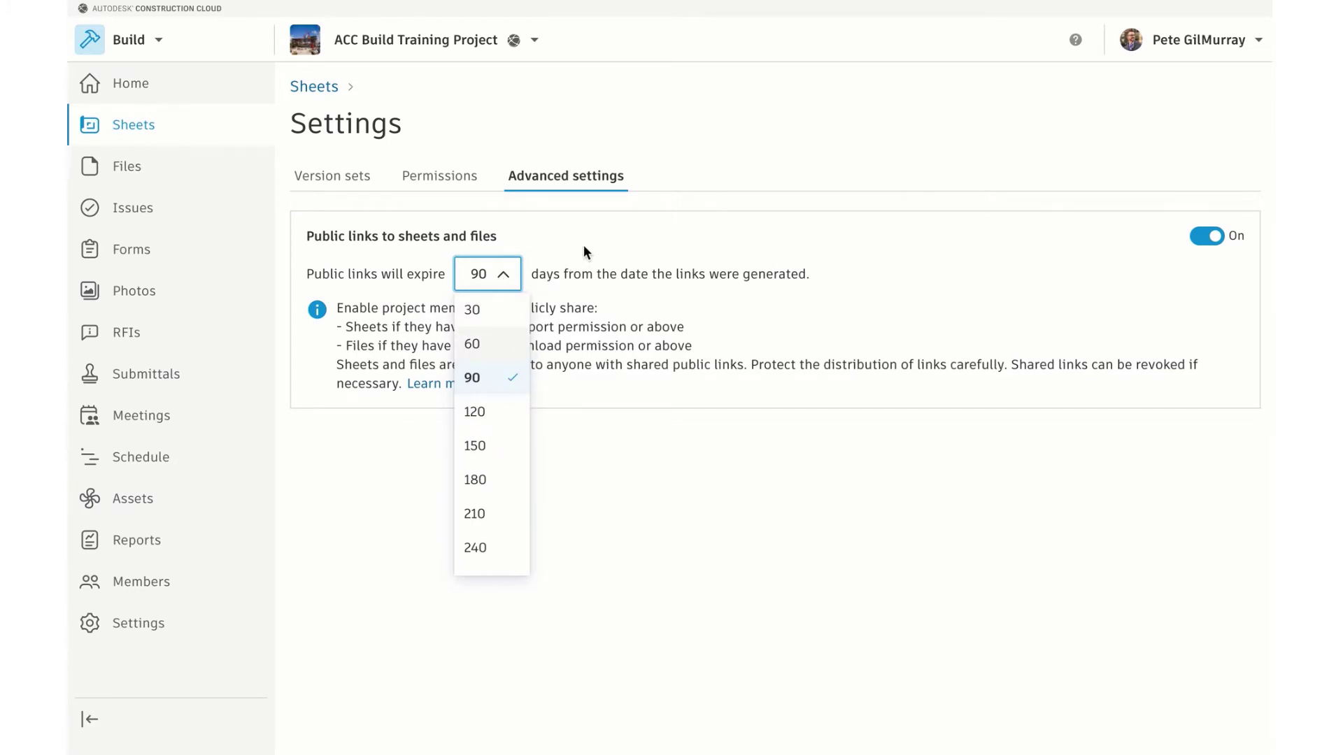
pyautogui.click(672, 219)
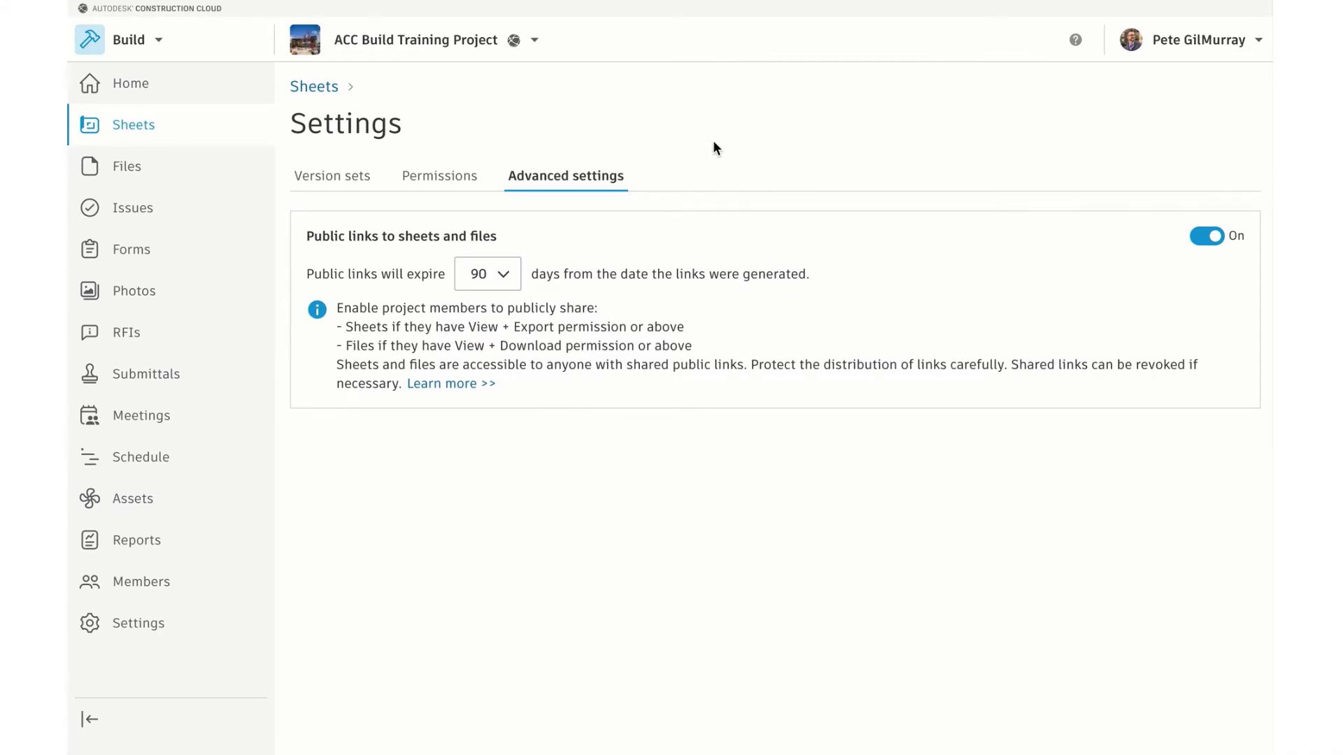
pyautogui.click(1074, 42)
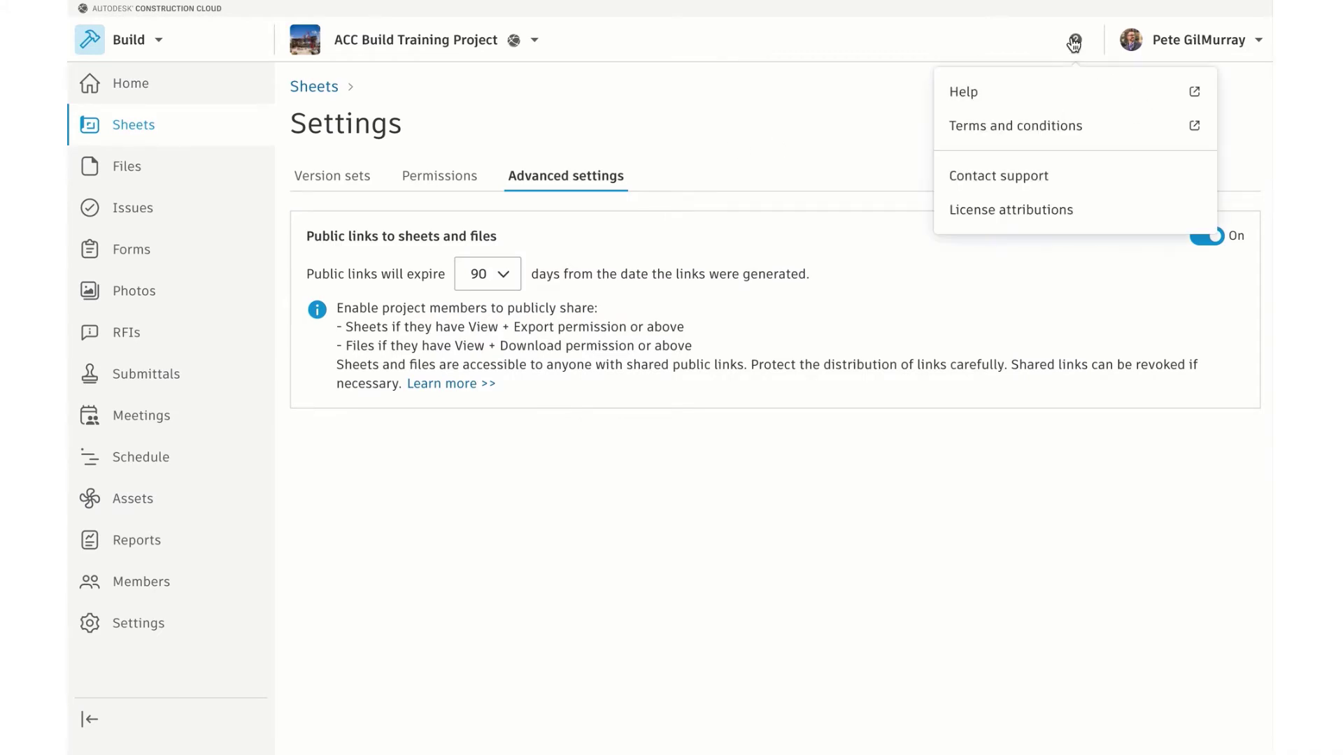
pyautogui.click(1009, 90)
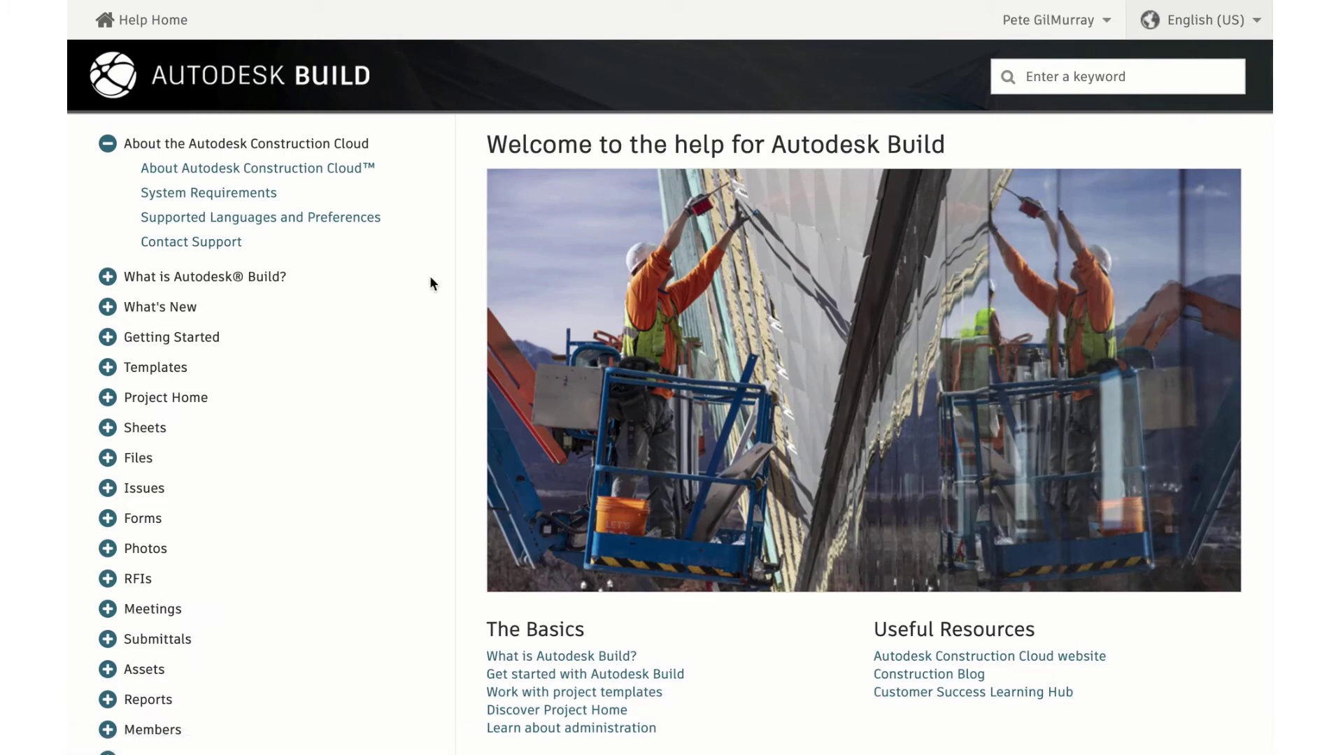
pyautogui.click(133, 429)
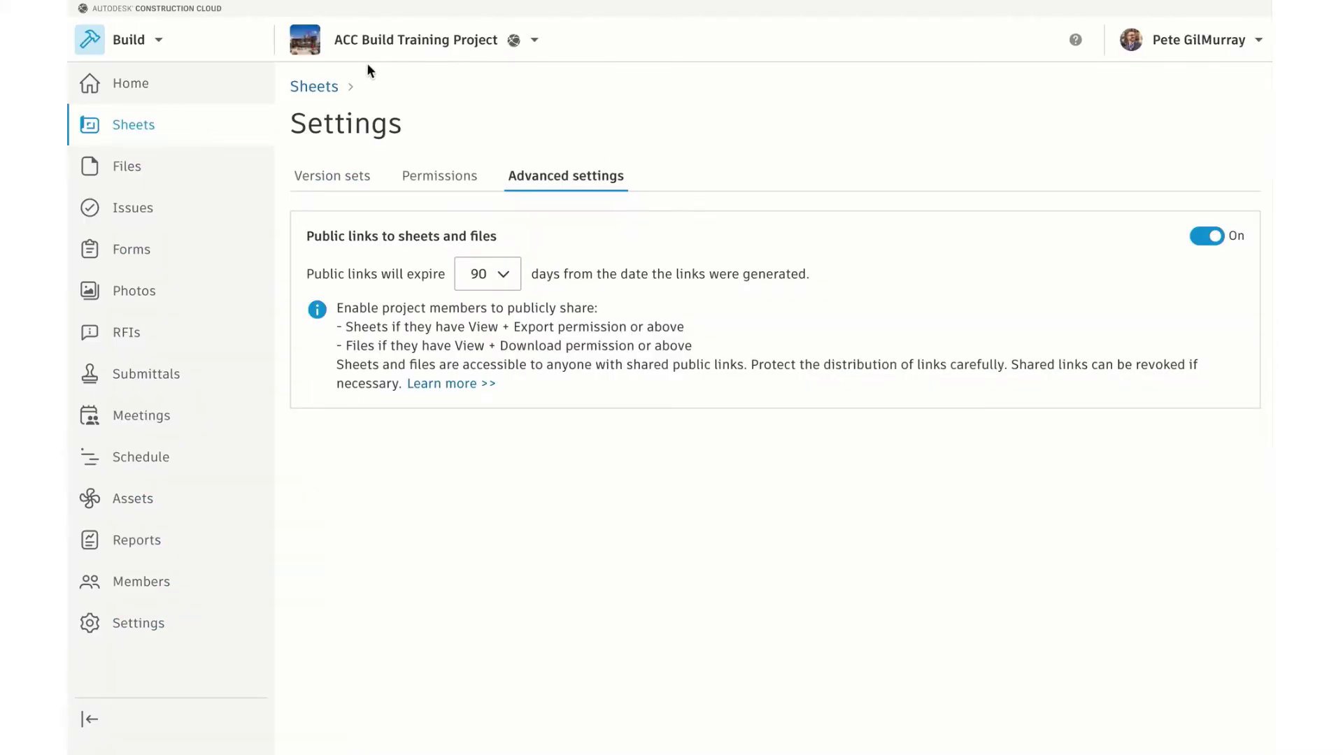
pyautogui.click(323, 85)
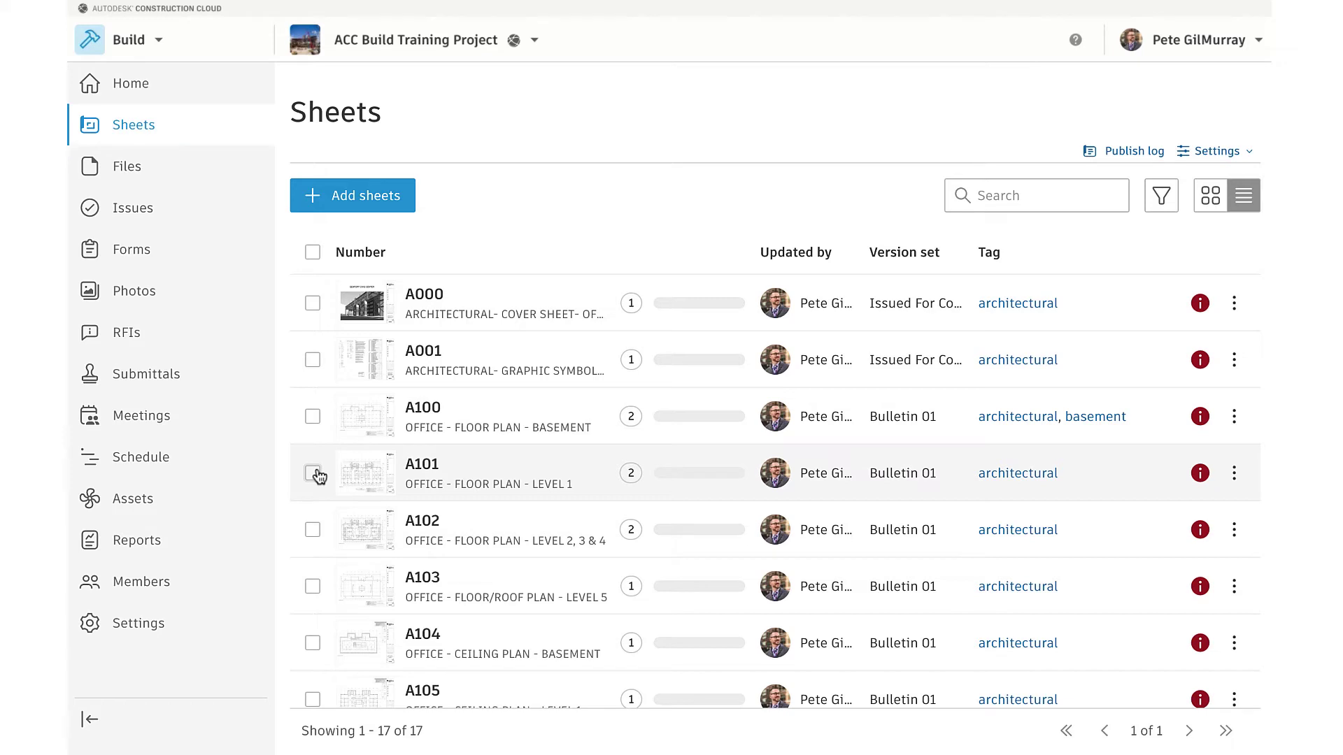
# Edit A101, checking its Number, Title and Bulletin 01 version set, then also select A100
pyautogui.click(313, 474)
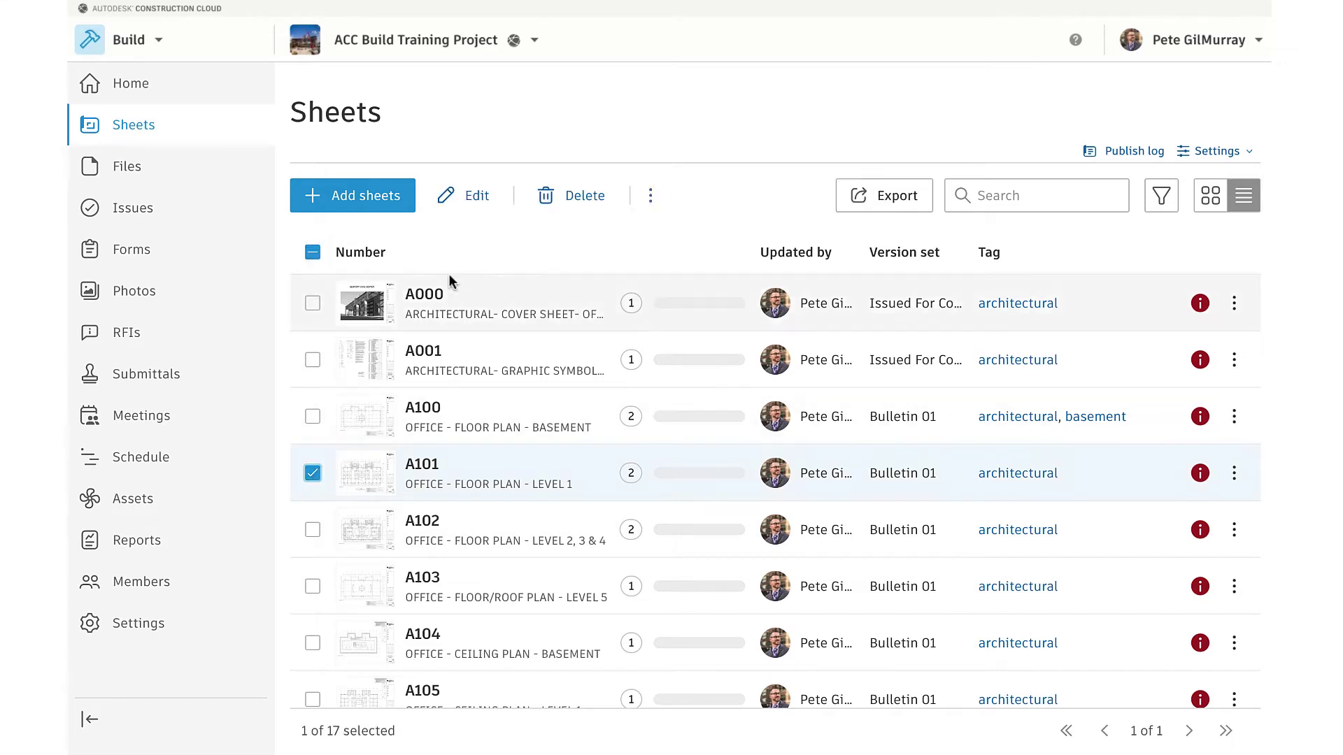
pyautogui.click(476, 197)
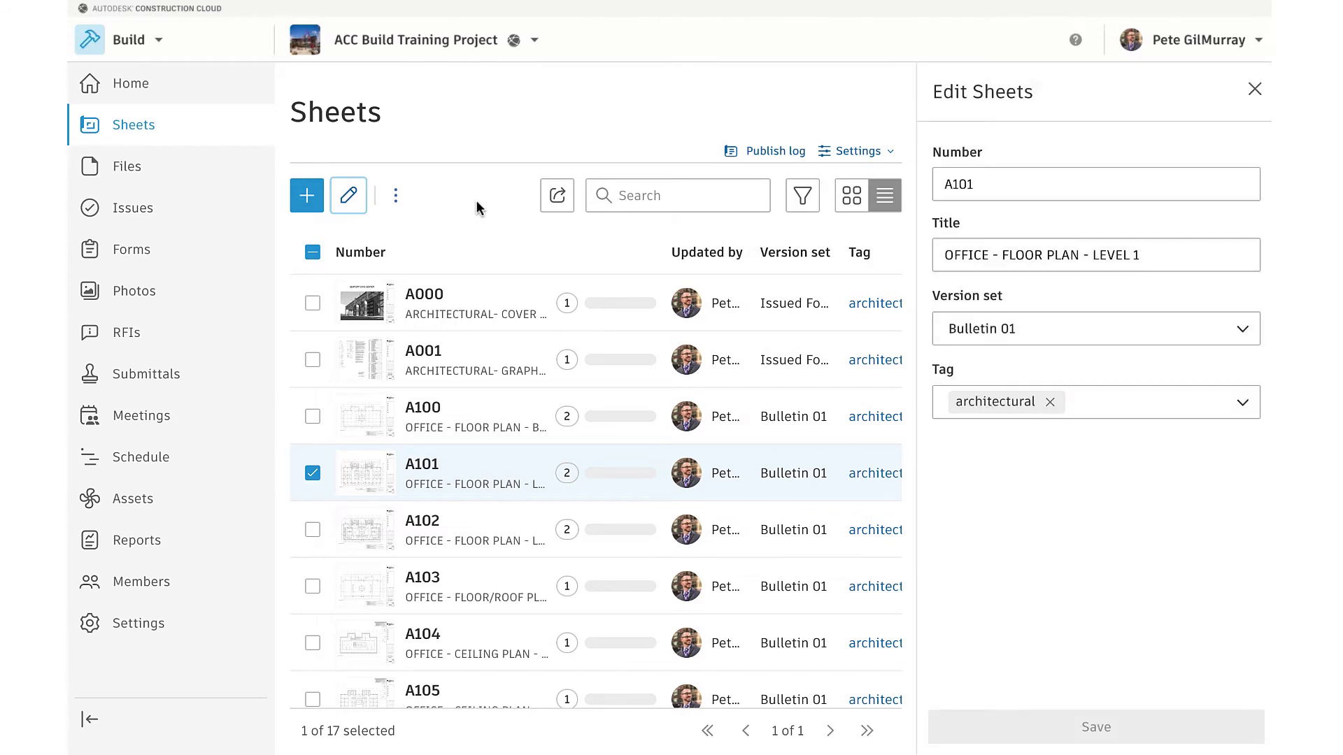
pyautogui.click(1002, 182)
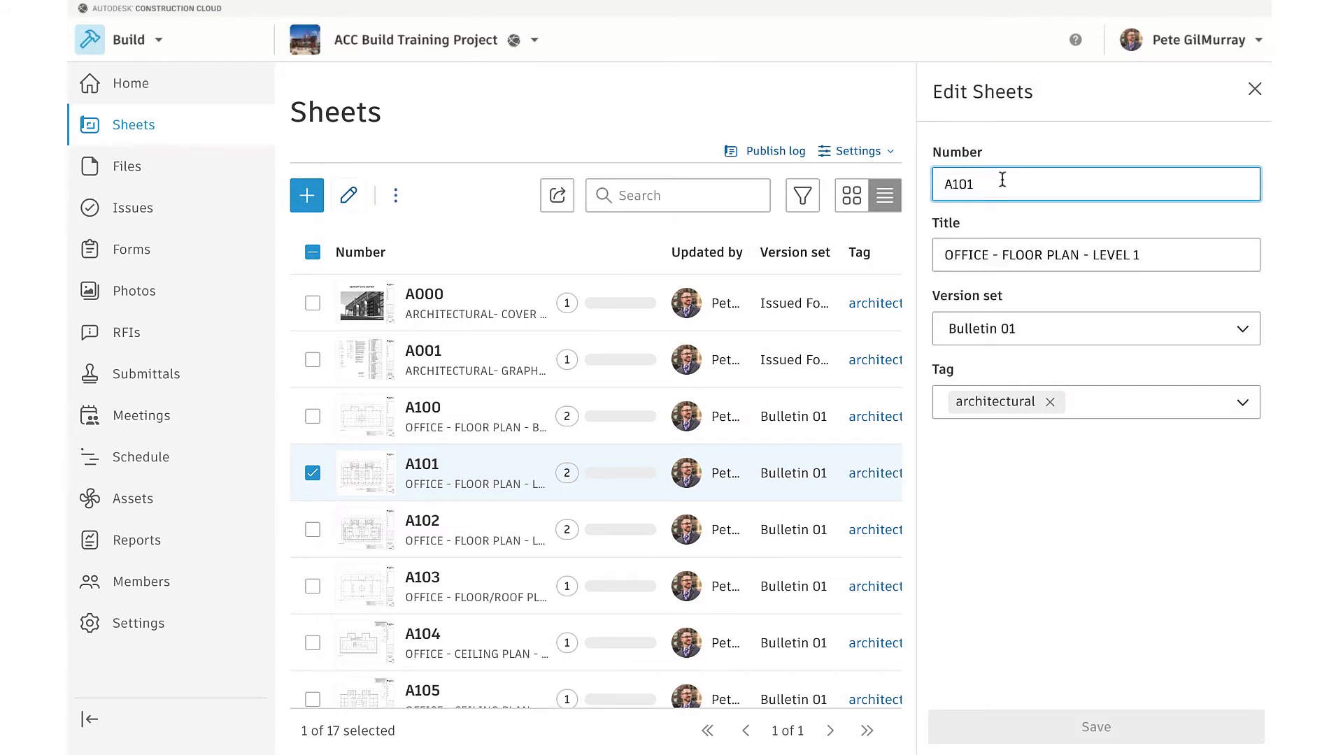
pyautogui.click(1001, 255)
pyautogui.click(1032, 322)
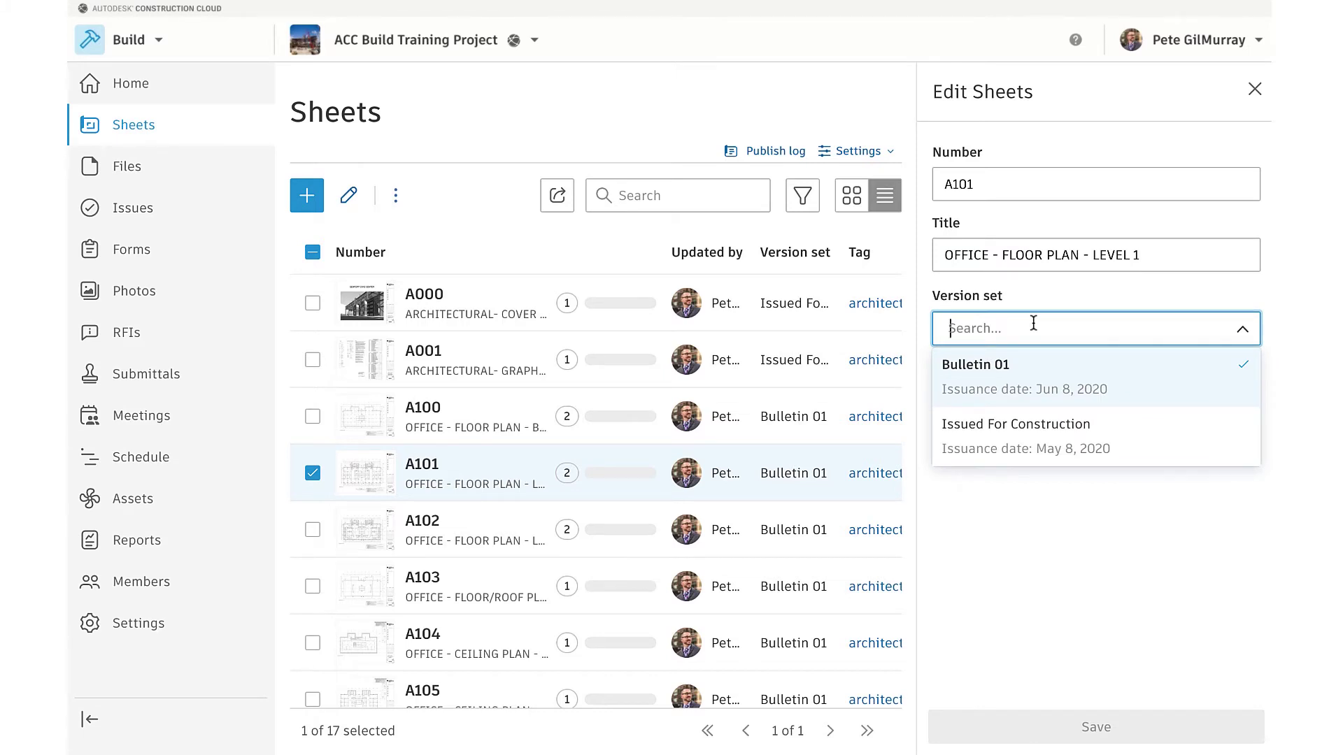
pyautogui.click(1016, 297)
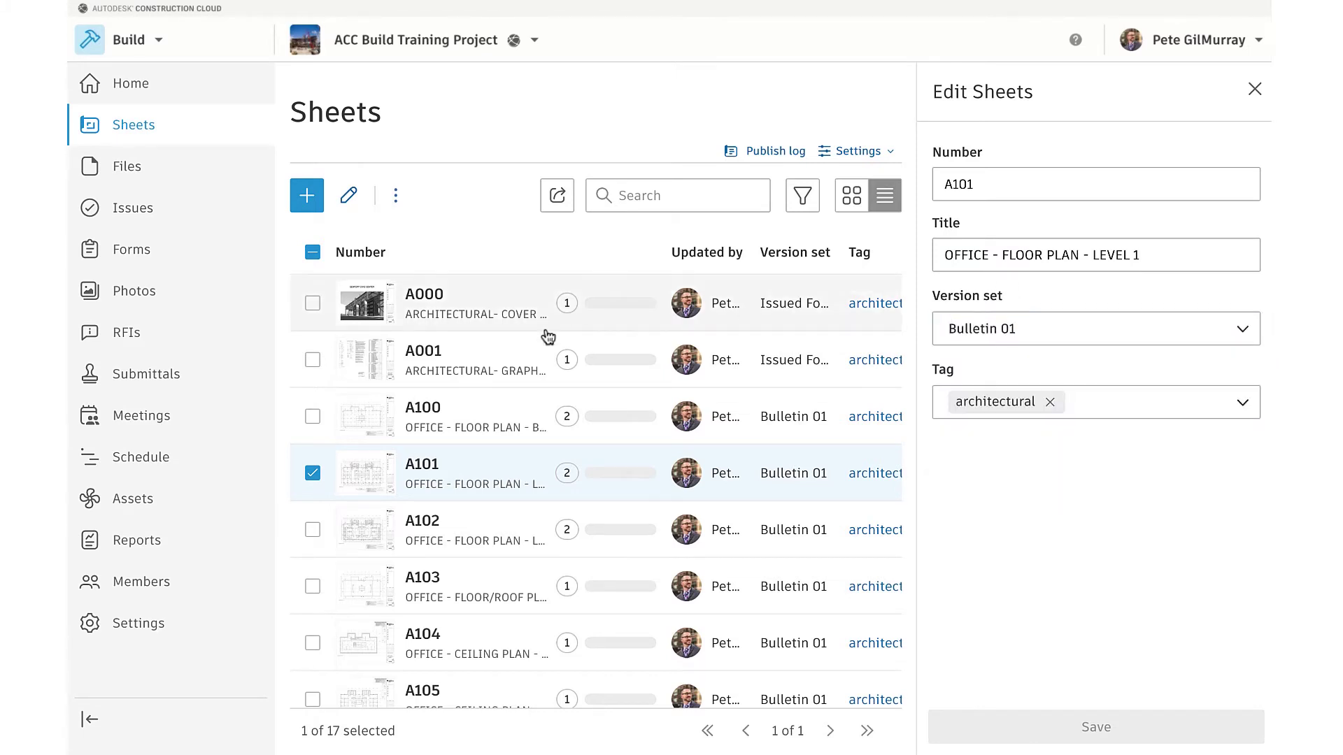
pyautogui.click(312, 420)
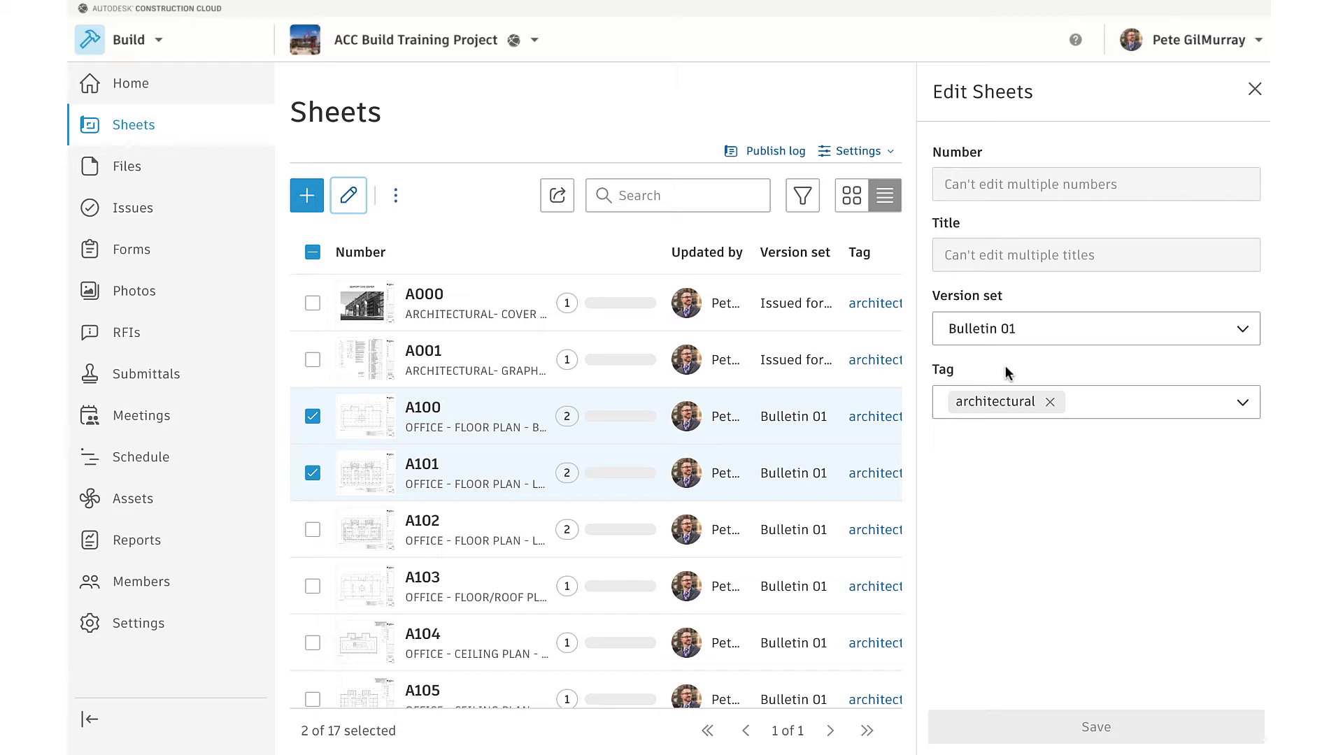
# Search the sheets for 'level 1' and edit all five matching sheets together
pyautogui.click(688, 198)
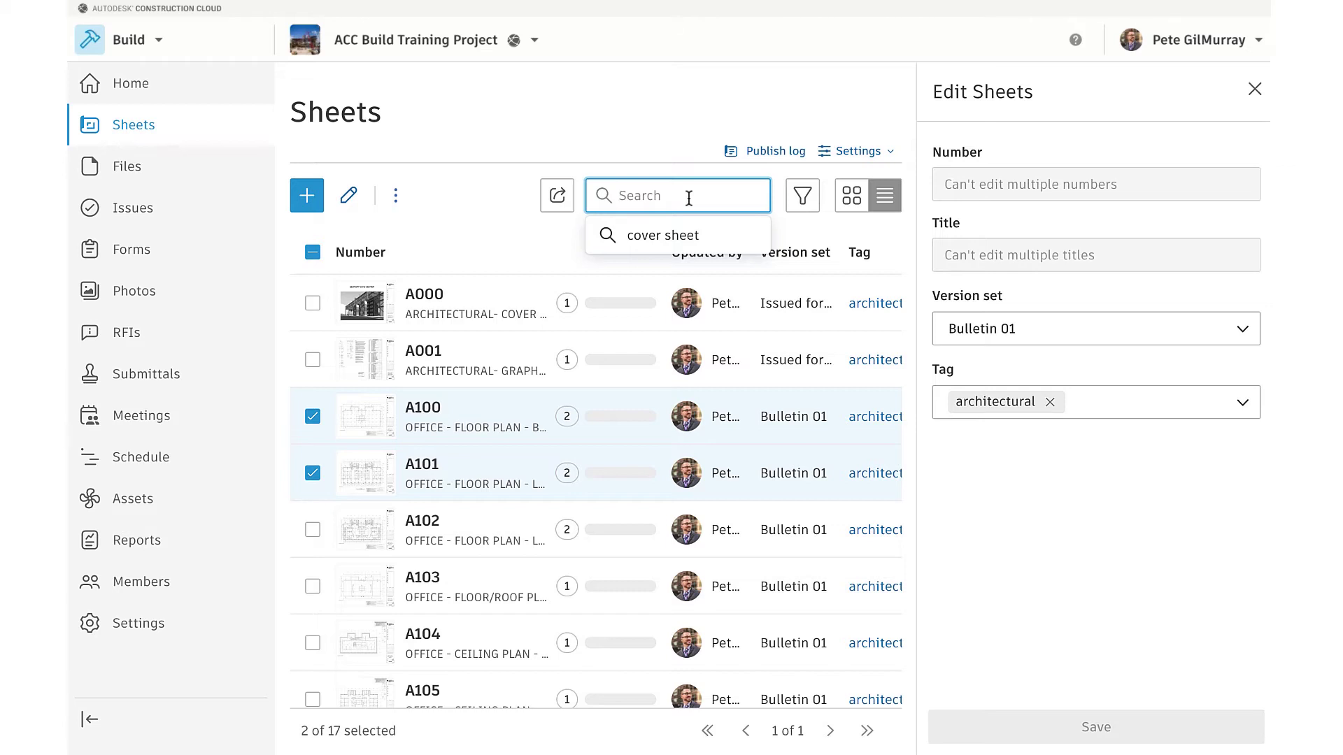
pyautogui.write('level 1')
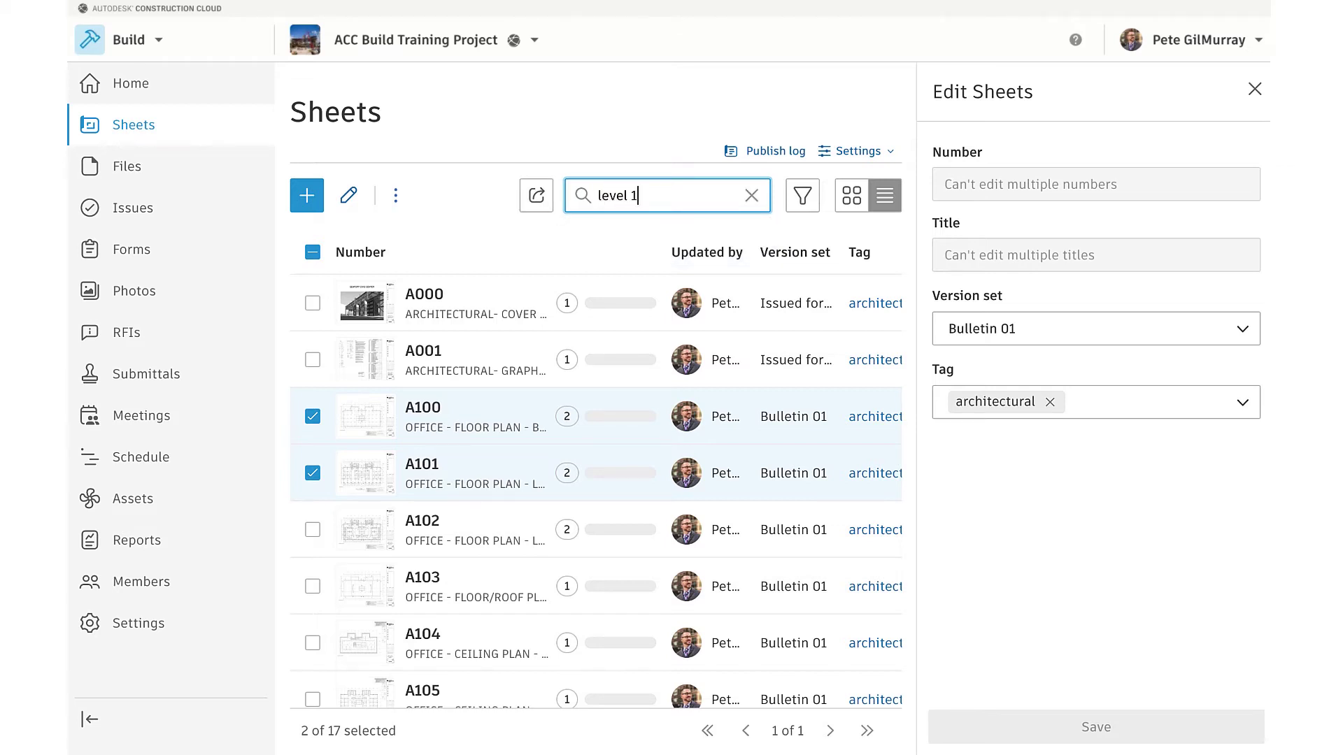
pyautogui.press('Return')
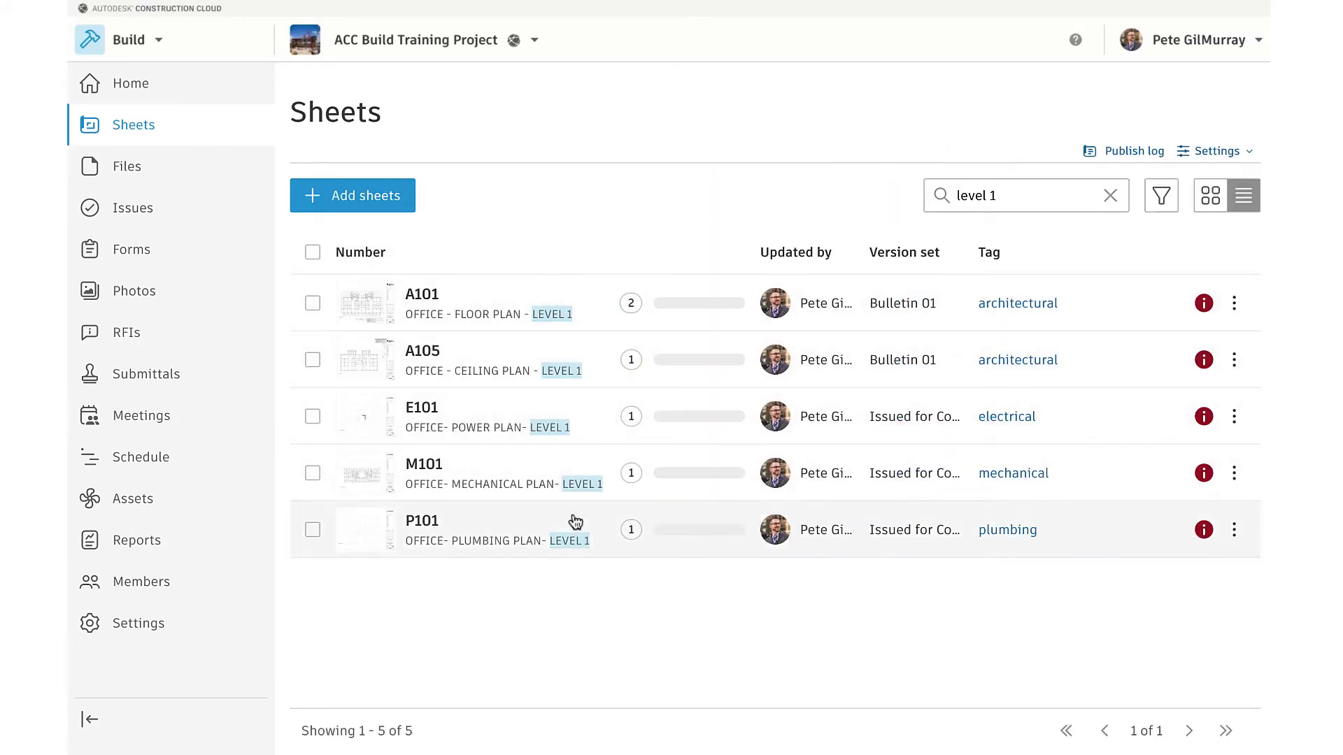
pyautogui.click(312, 255)
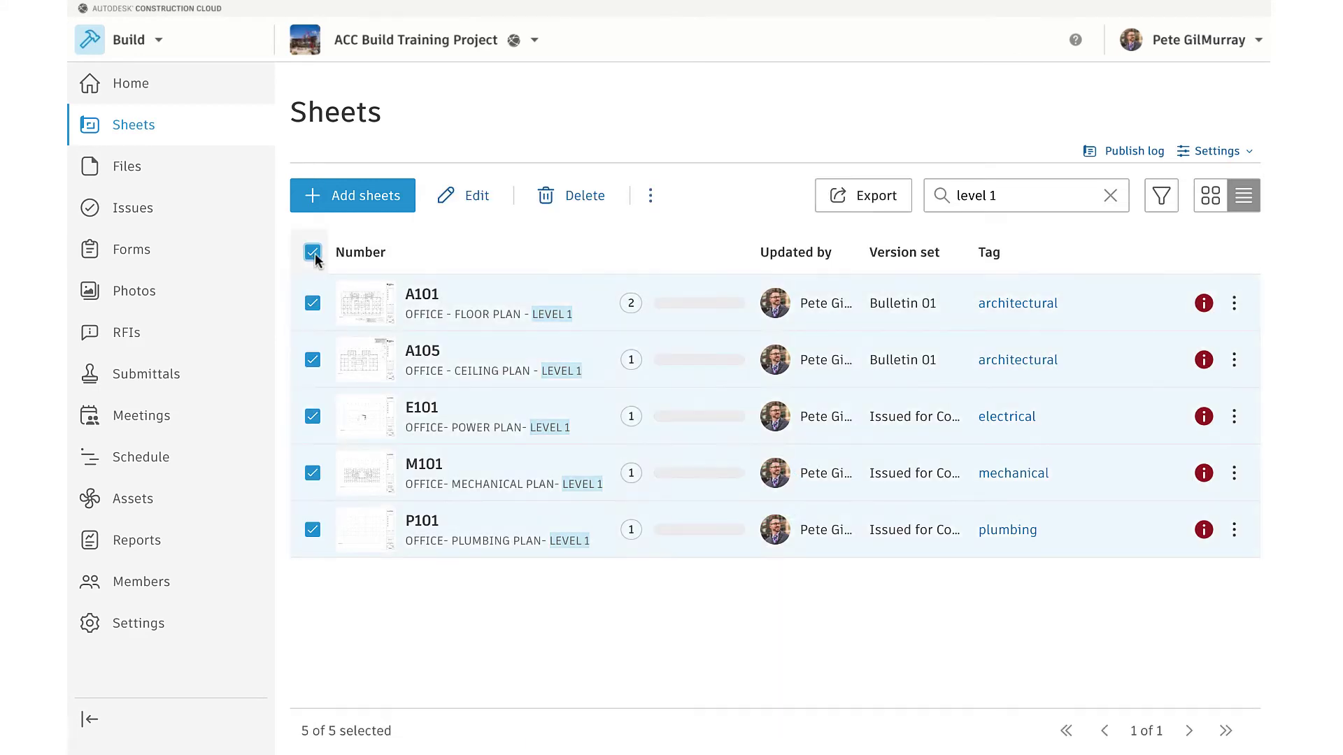
pyautogui.click(471, 202)
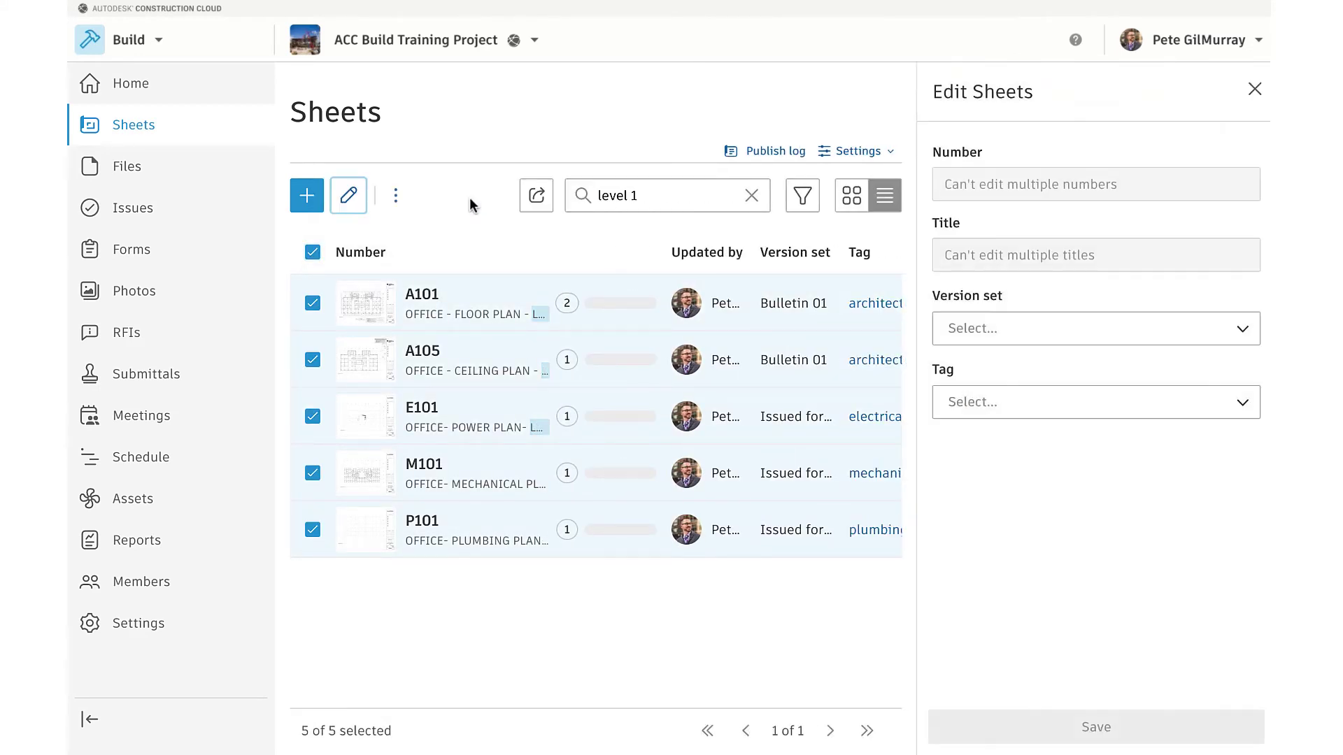
# Create and save a new 'Level 01' tag on the five sheets
pyautogui.click(979, 406)
pyautogui.write('Level 01')
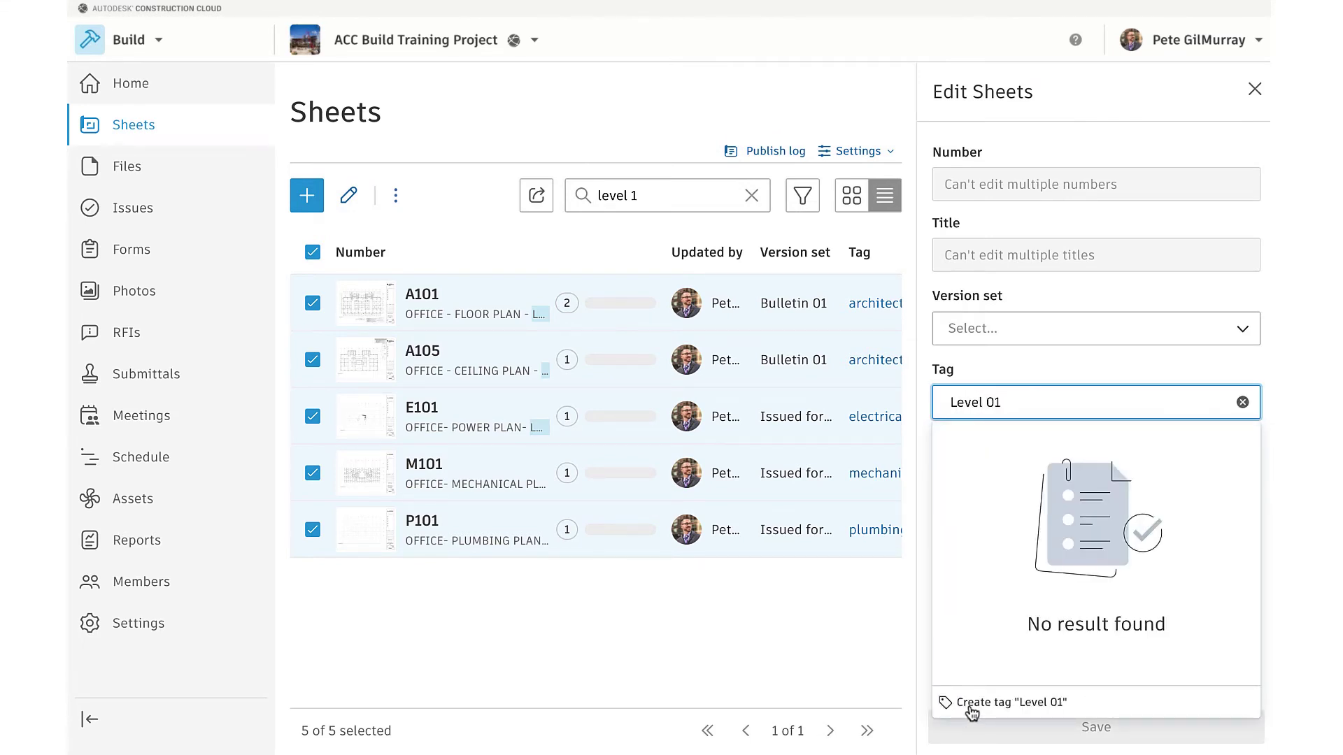
pyautogui.click(972, 703)
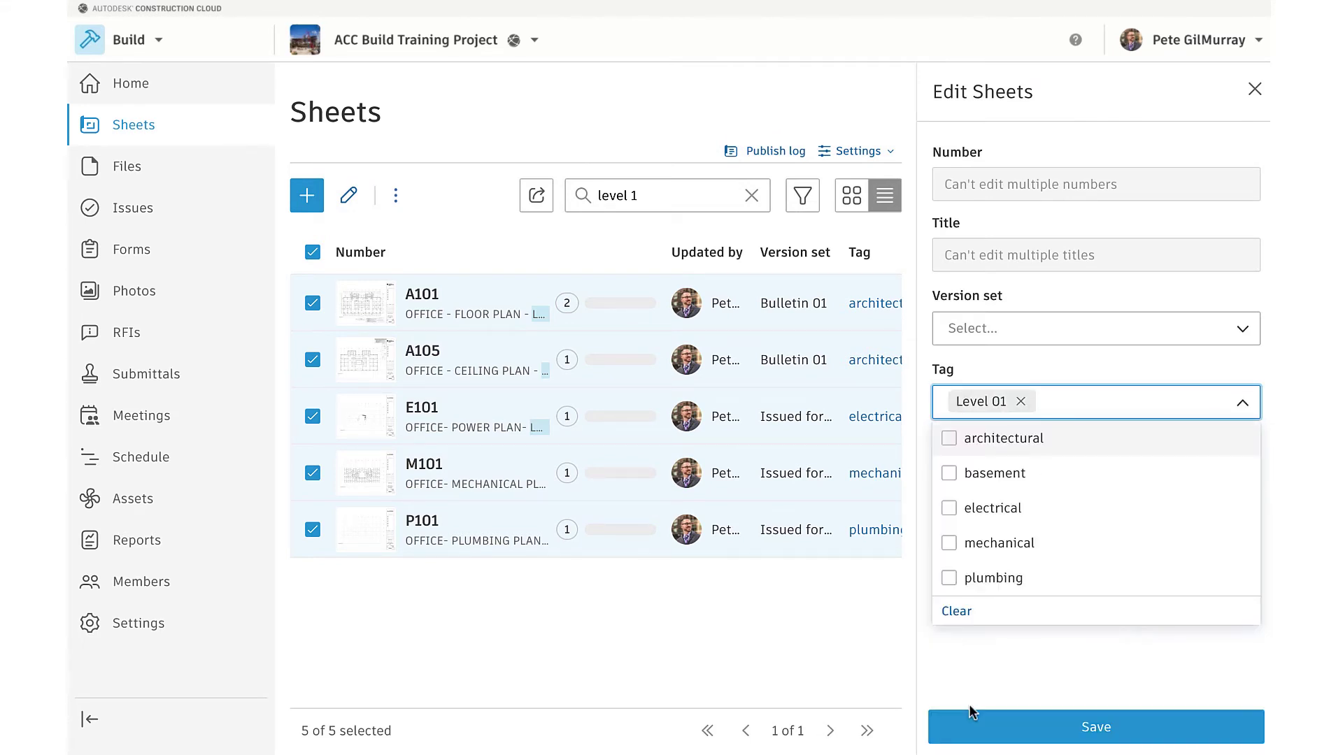
pyautogui.click(1050, 734)
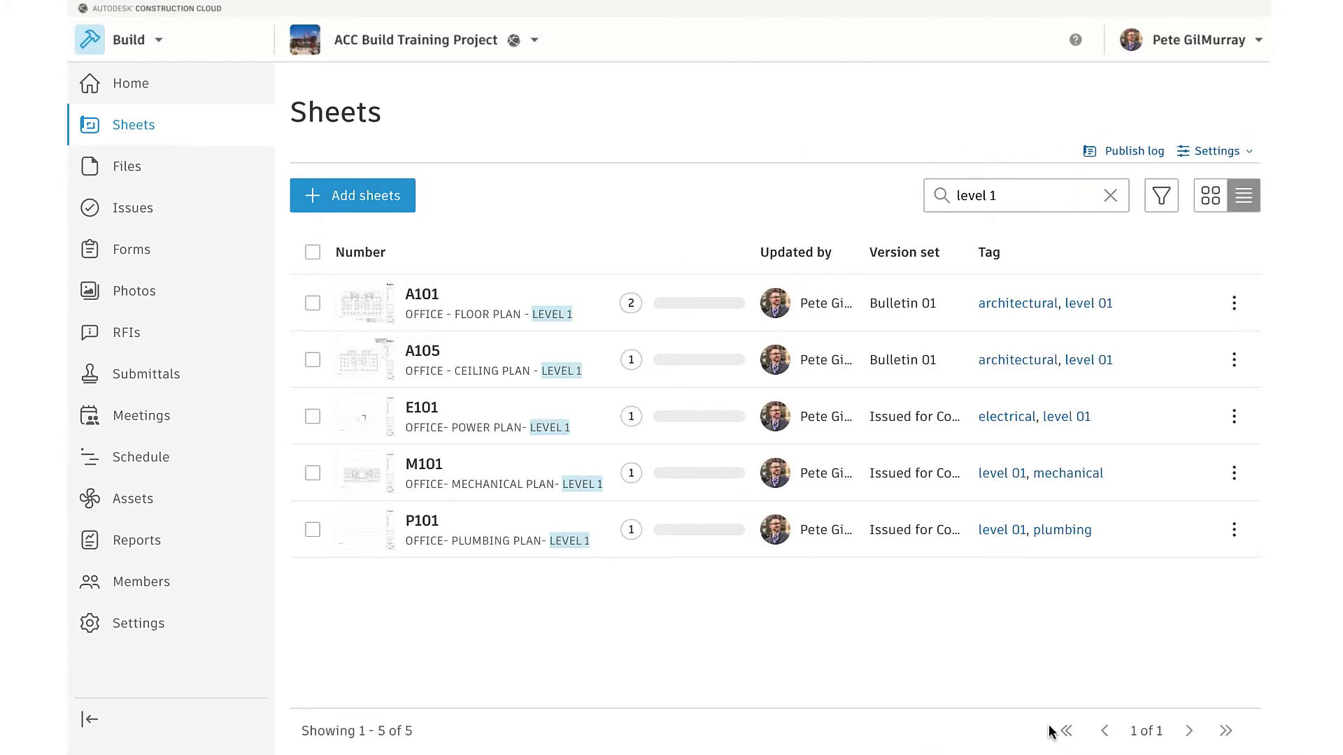
pyautogui.click(1159, 196)
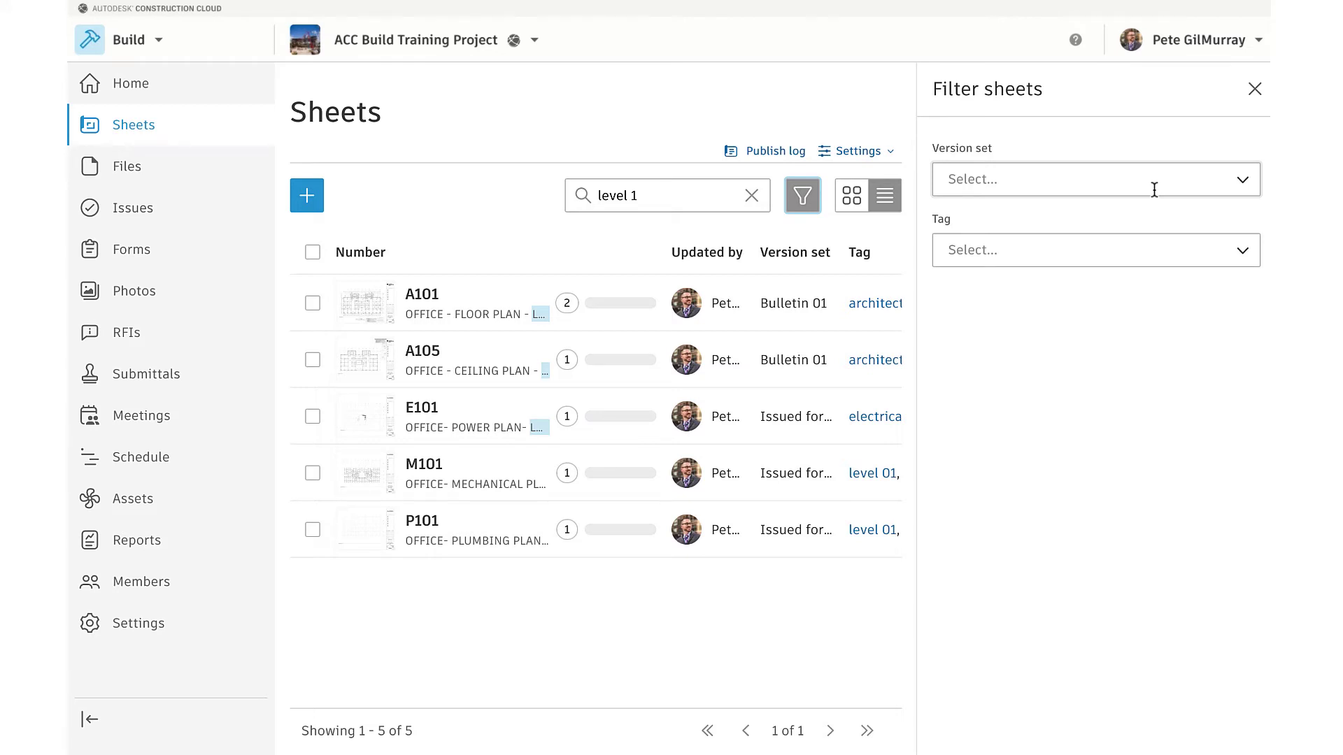
# Look through the version set and tag filter options without choosing any
pyautogui.click(1154, 189)
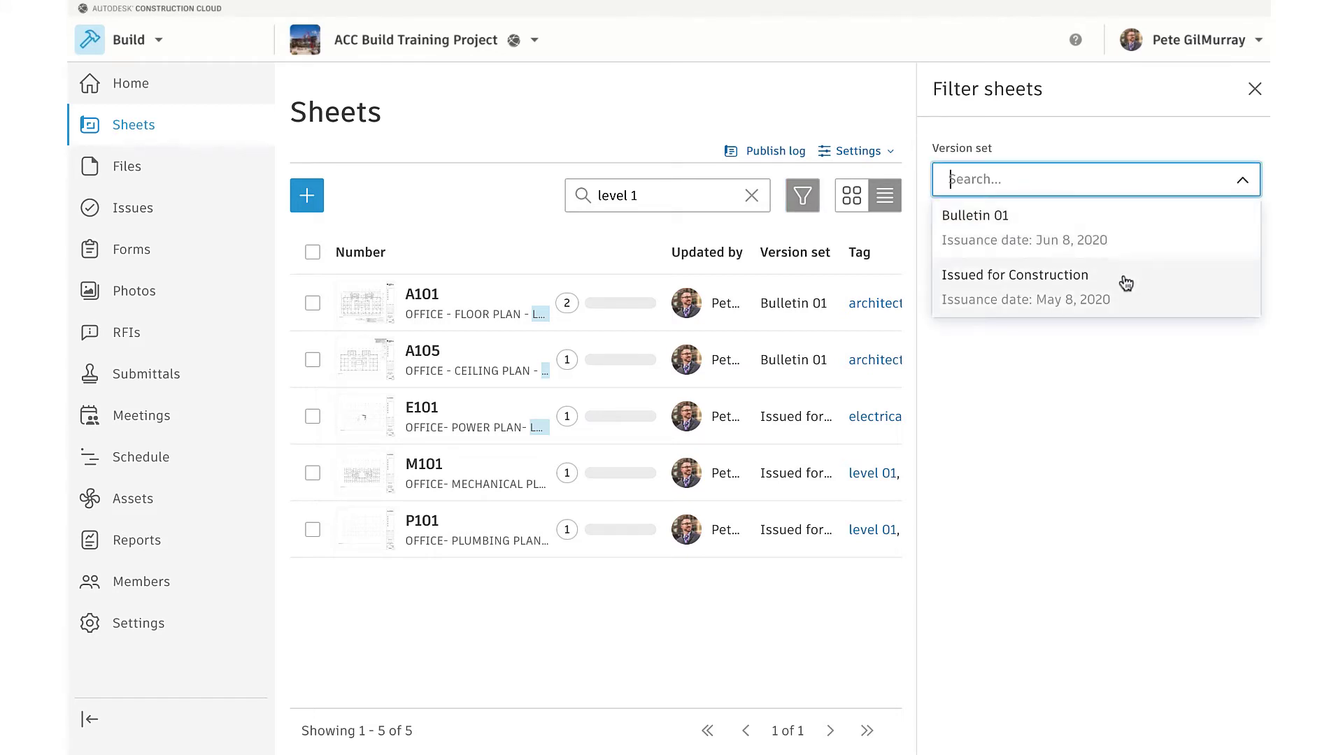
pyautogui.click(1113, 153)
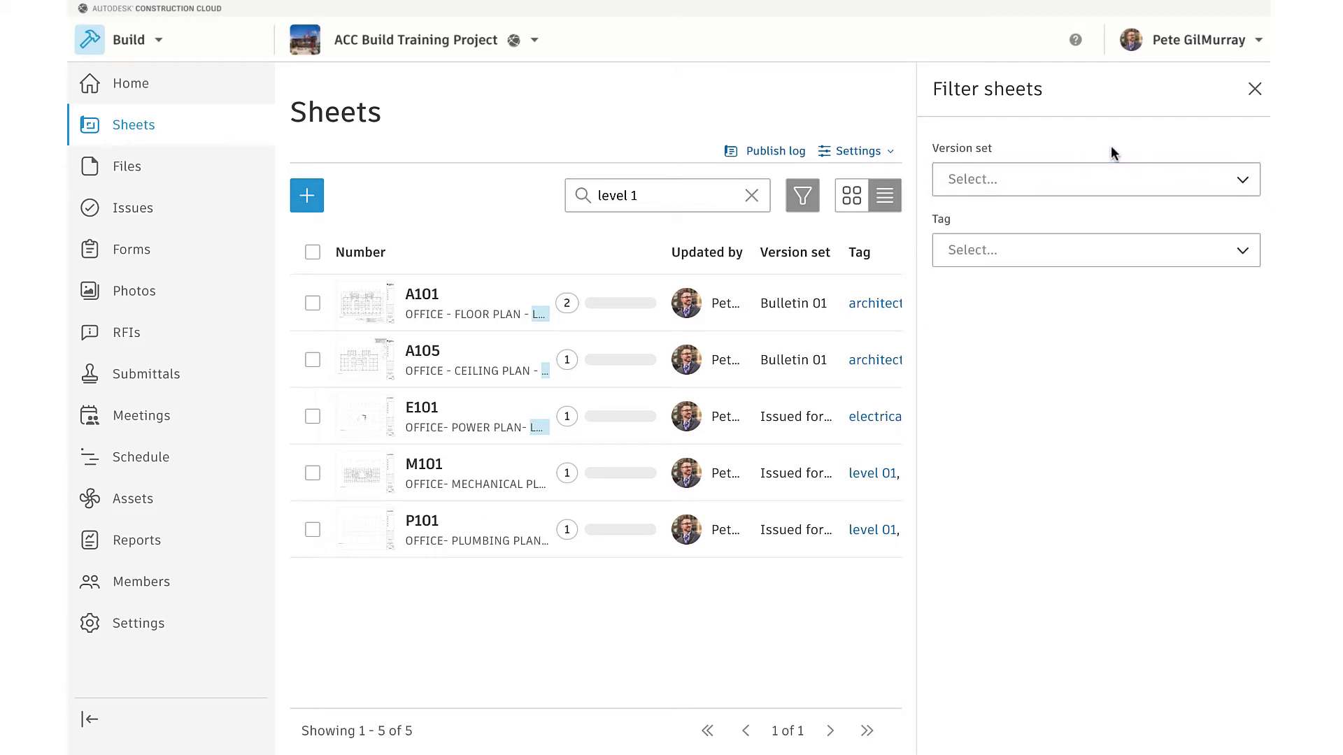
pyautogui.click(1107, 248)
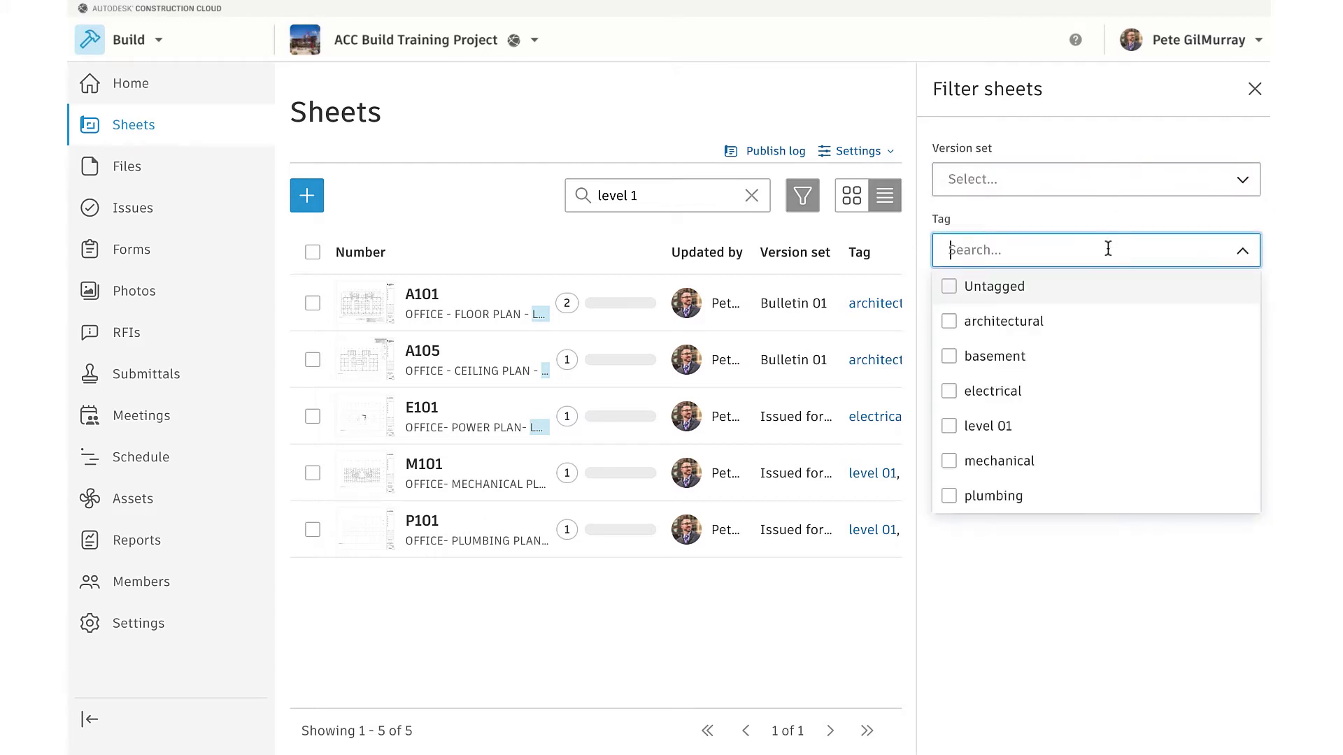
pyautogui.click(1035, 221)
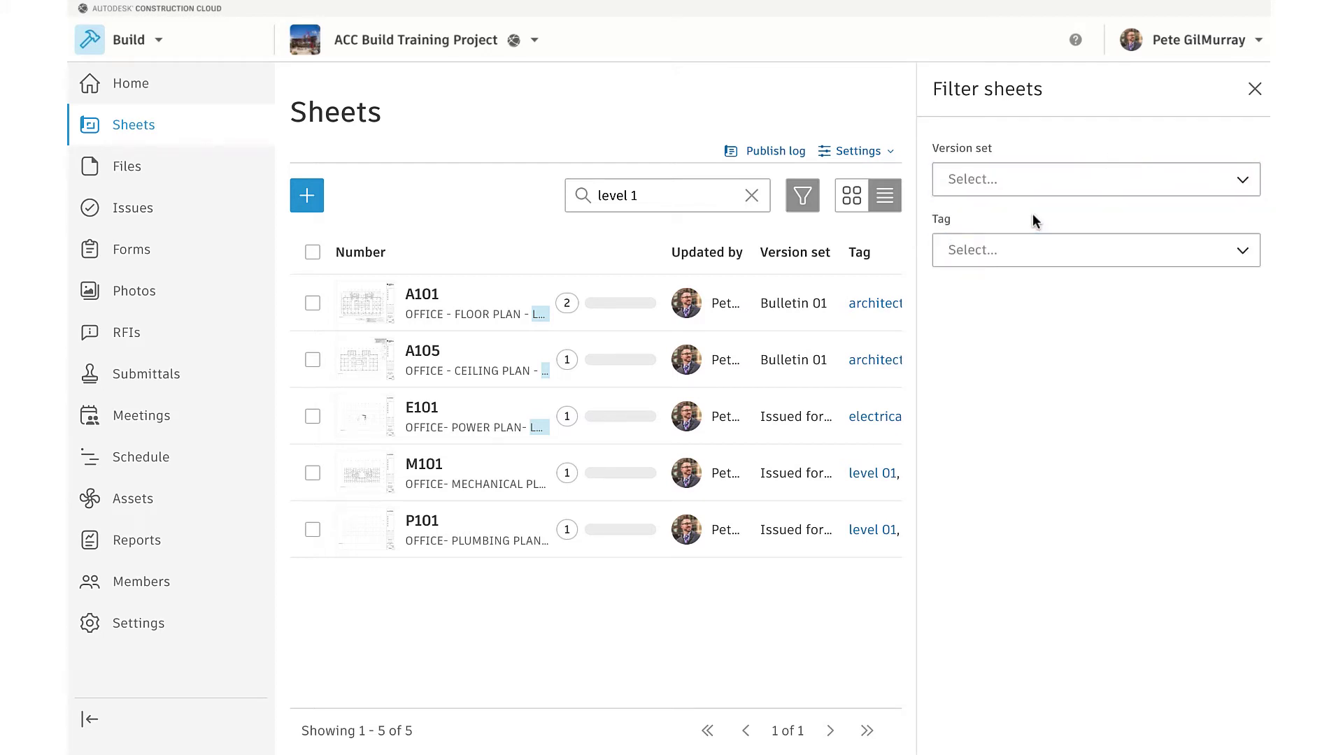
# Replace the 'level 1' search with 'floor plan' and select A100, A101 and A102
pyautogui.click(751, 195)
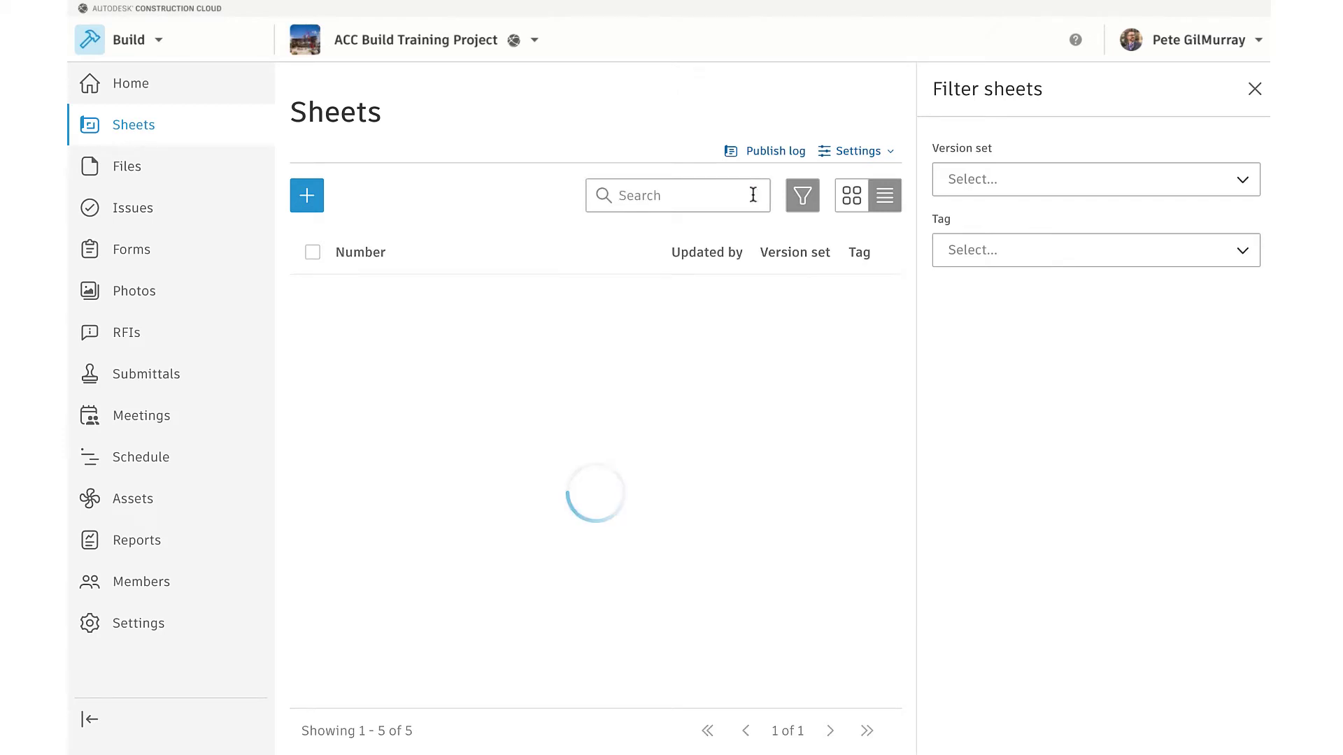
pyautogui.click(714, 195)
pyautogui.write('floor plan')
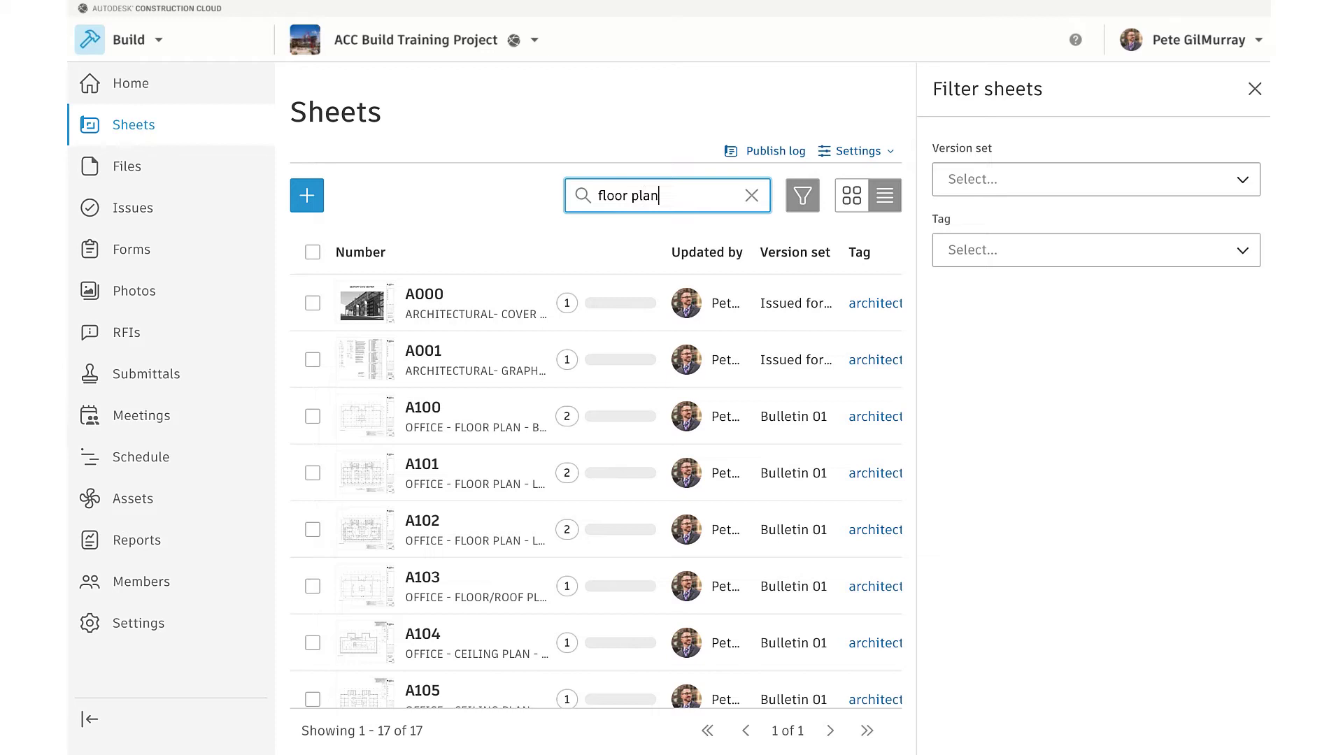
pyautogui.press('Return')
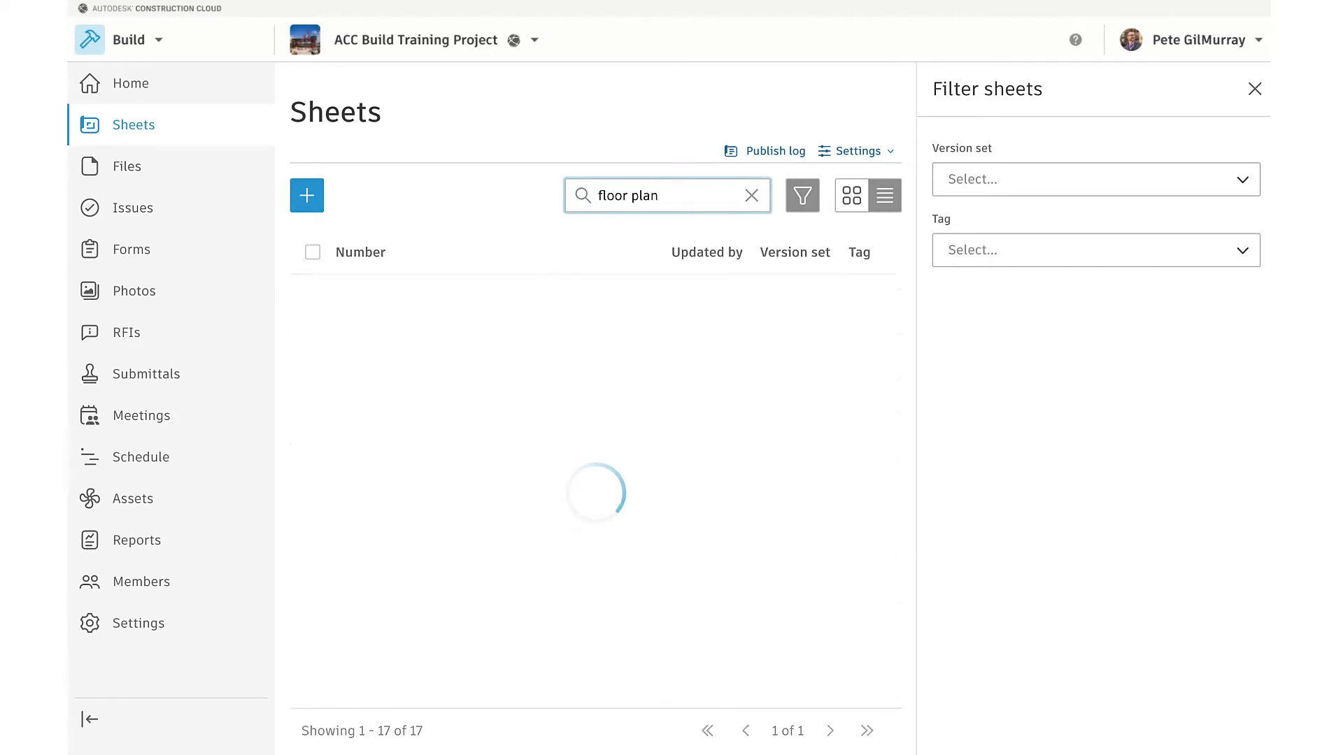
pyautogui.click(312, 252)
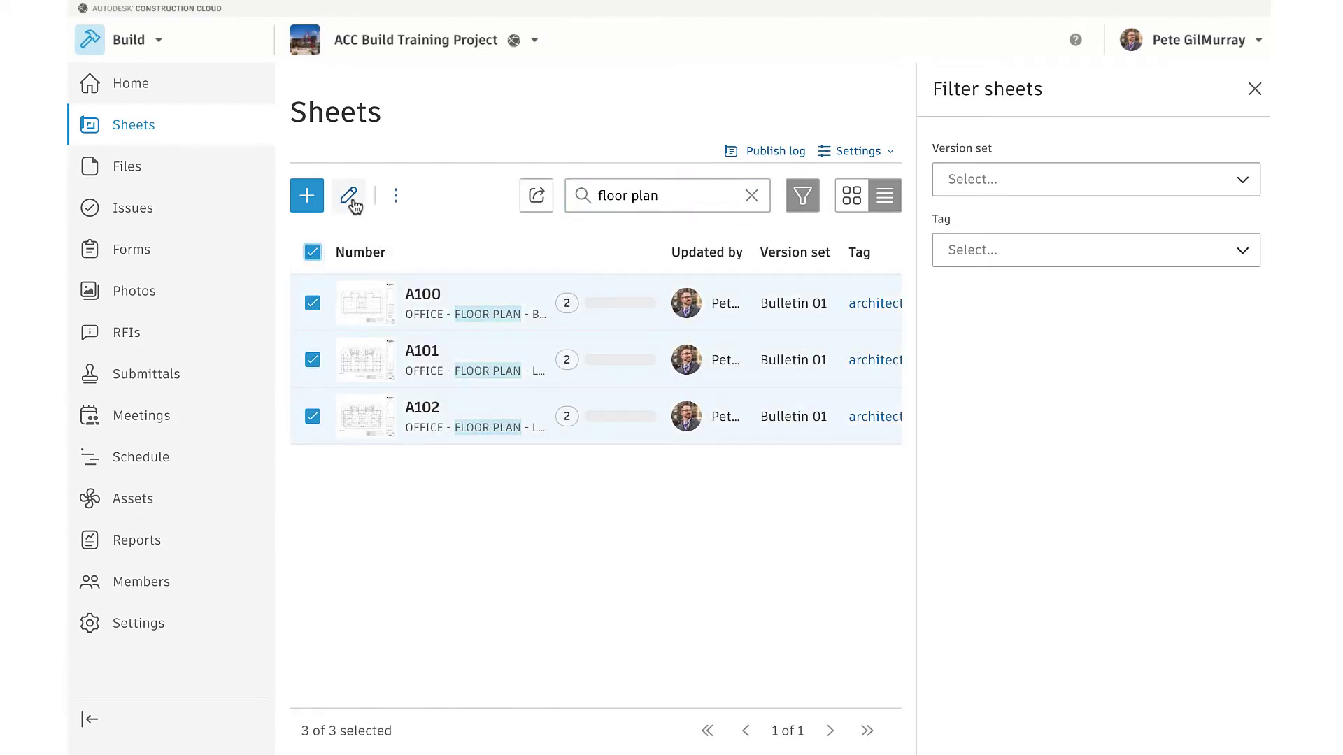
# Tag A100, A101 and A102 with a new 'floor plan' tag, then clear the search
pyautogui.click(348, 196)
pyautogui.click(1084, 402)
pyautogui.write('floor plan')
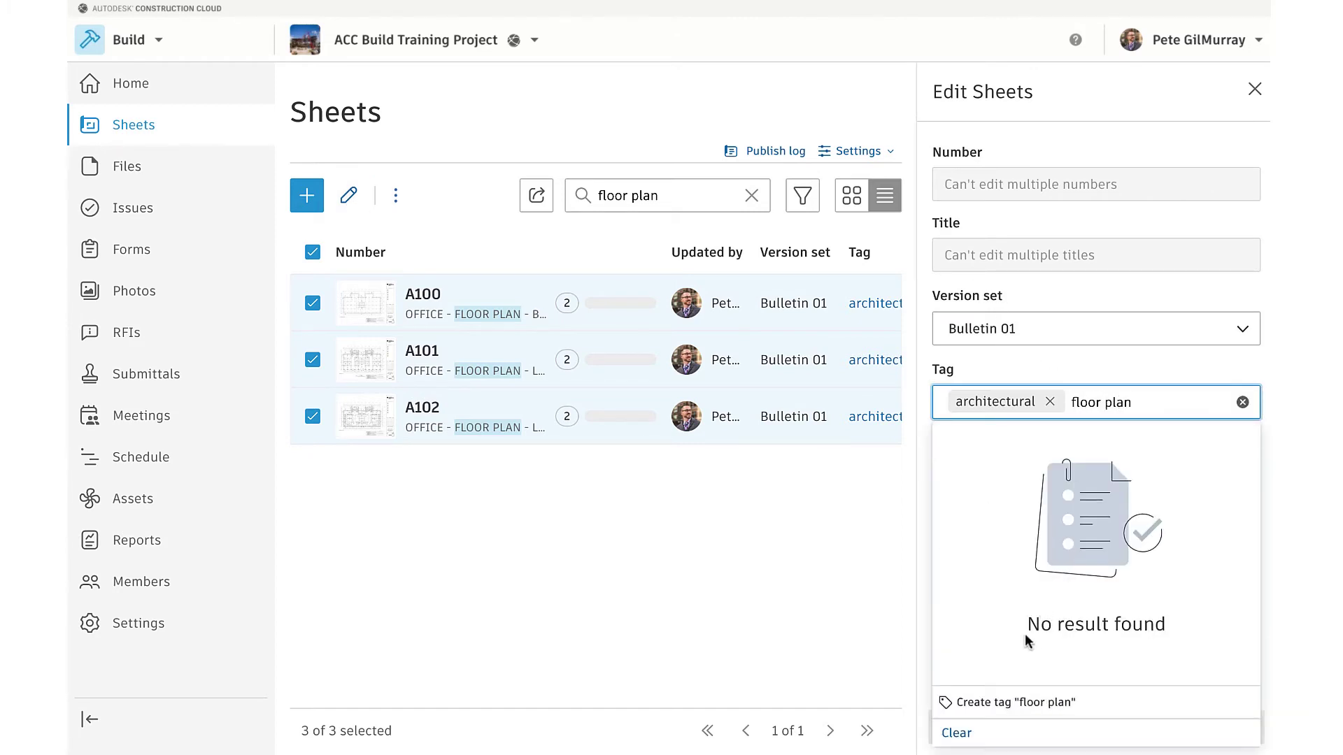
pyautogui.click(982, 699)
pyautogui.click(1028, 730)
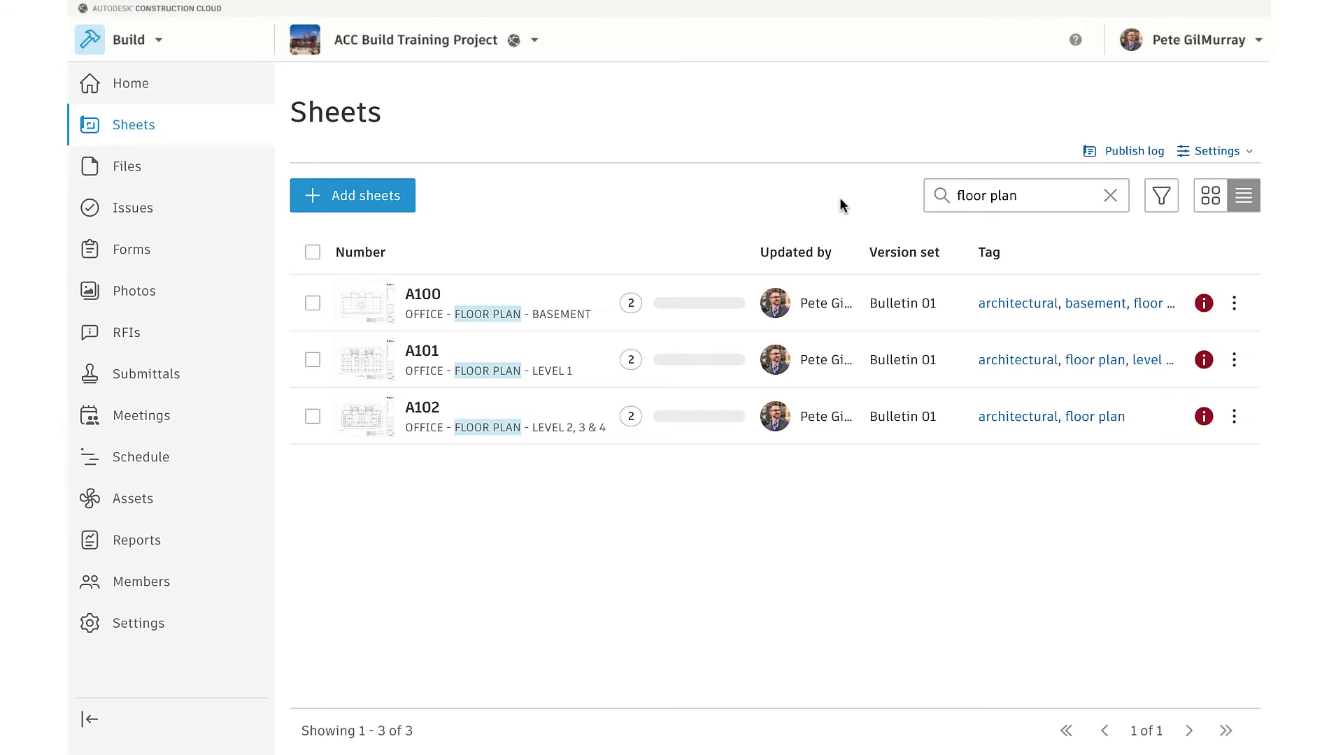
pyautogui.click(1110, 193)
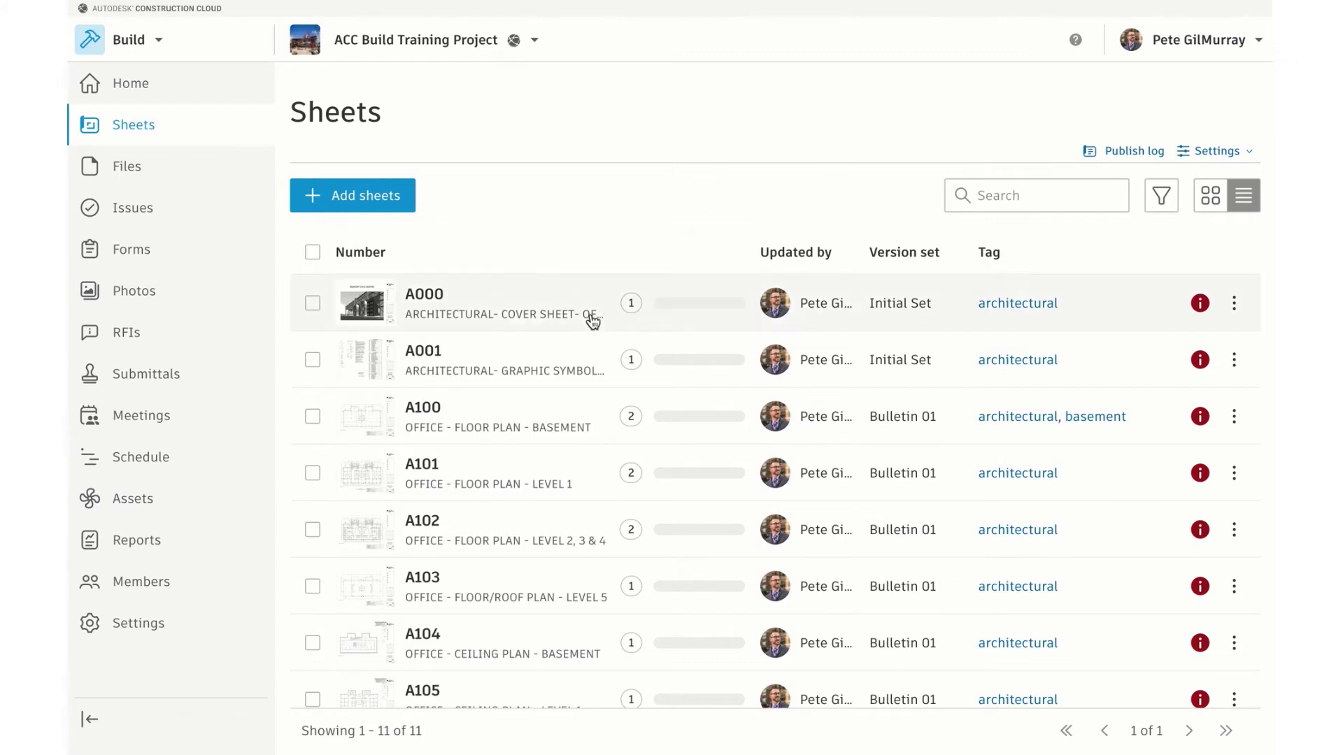
# Open sheet A100 and check its available versions
pyautogui.click(381, 428)
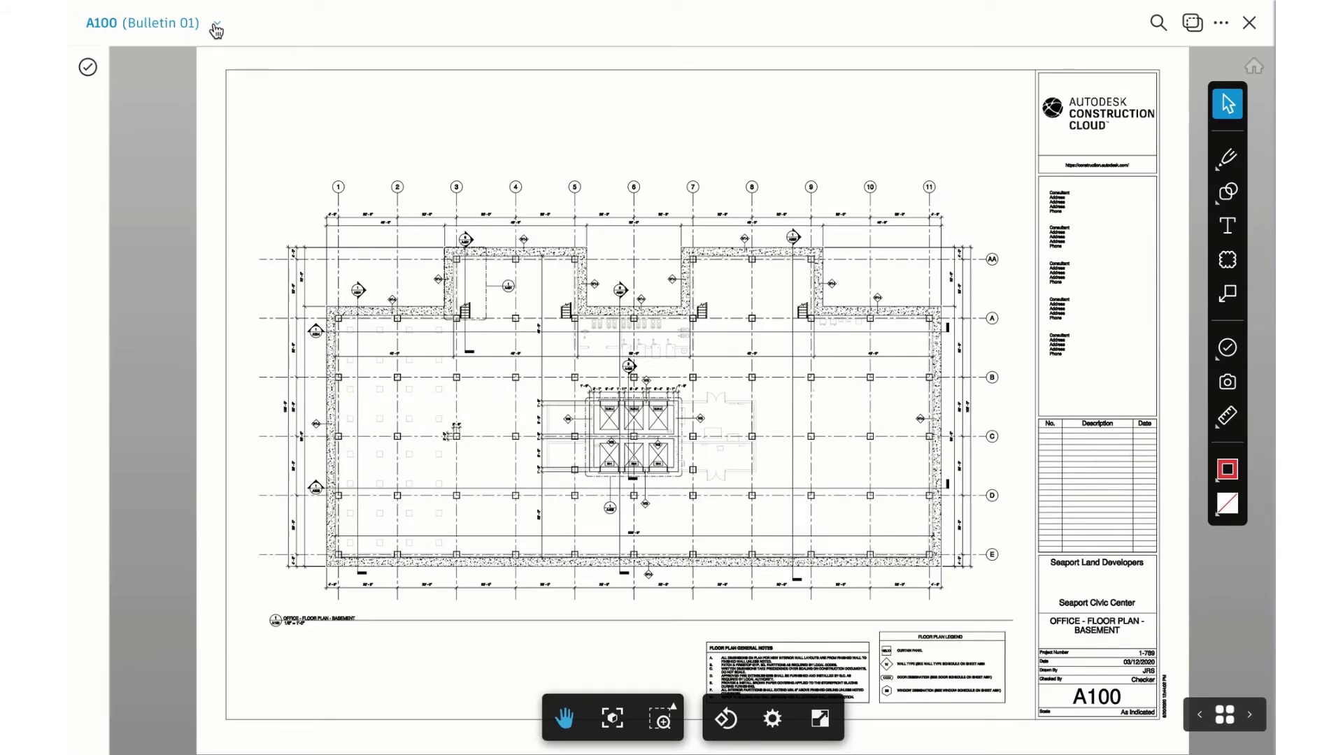
pyautogui.click(216, 28)
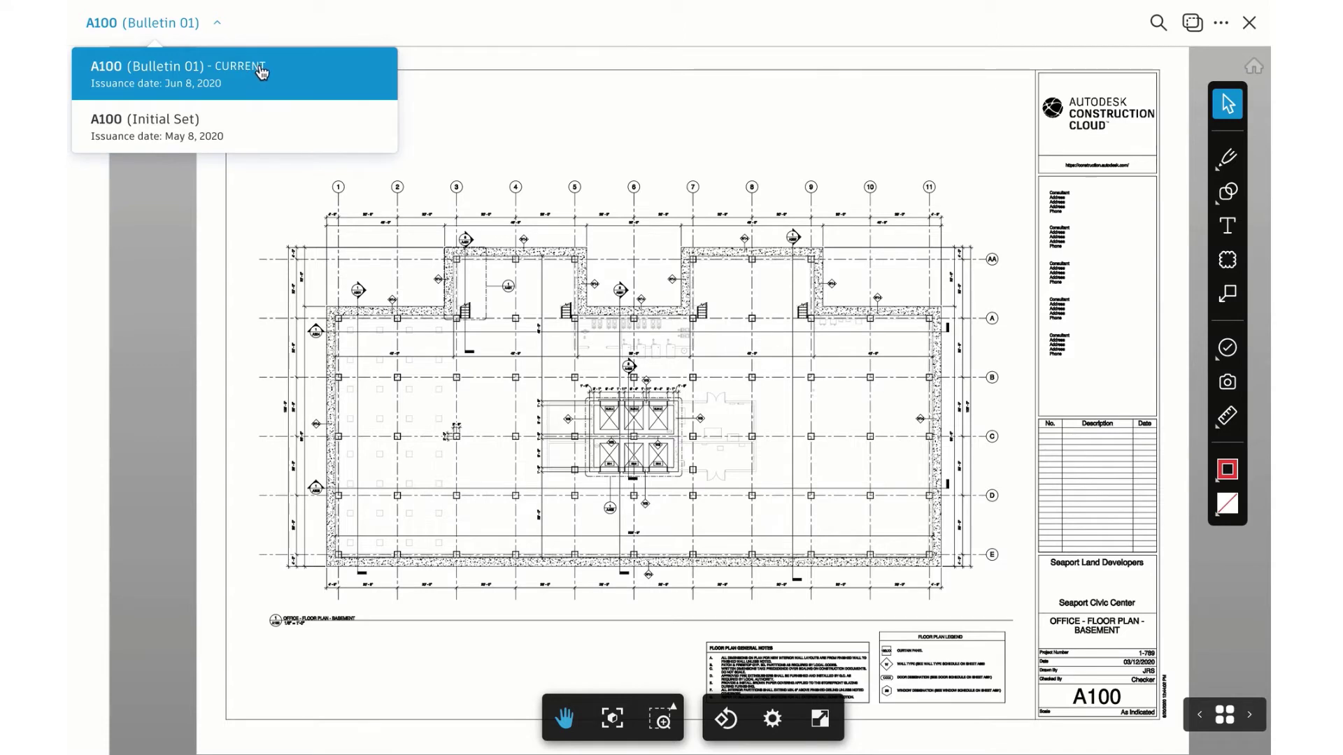
pyautogui.click(317, 37)
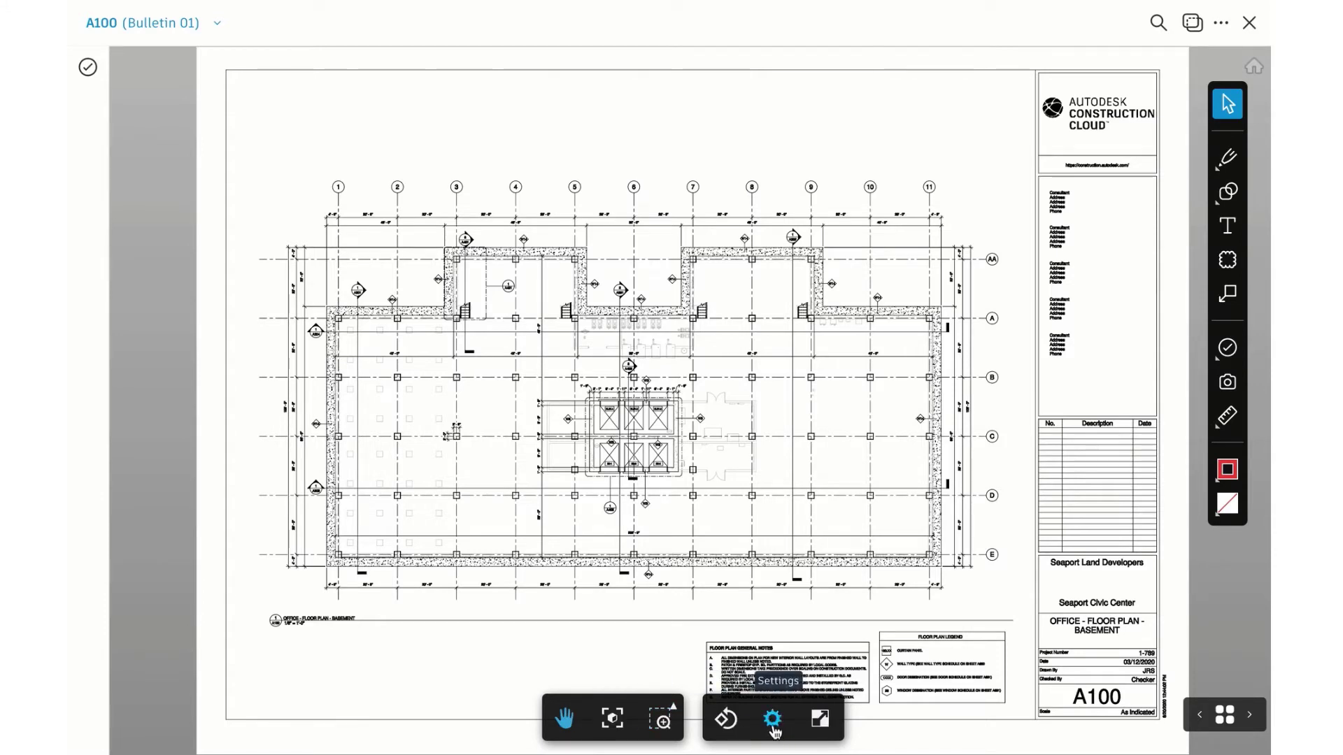
# Zoom in and pan around the elevator core, then fit the whole sheet in view
pyautogui.moveTo(665, 725)
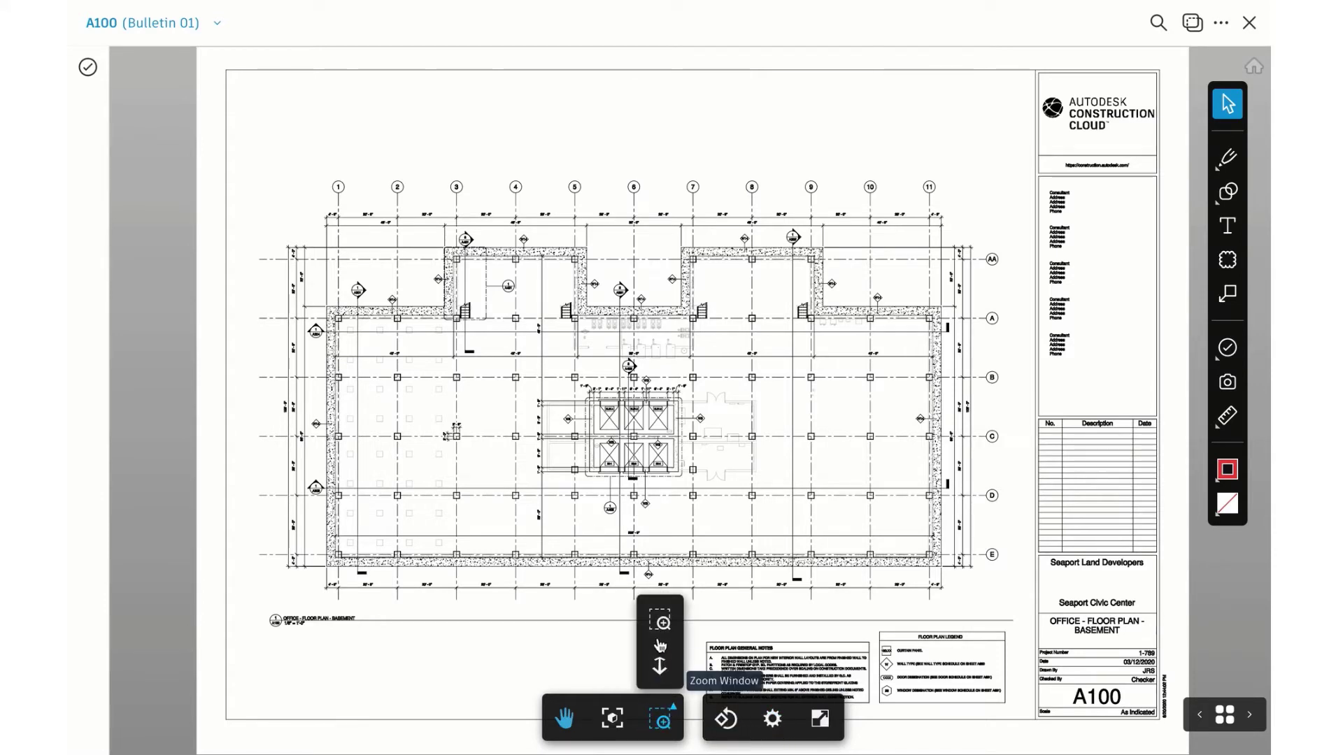
pyautogui.click(660, 621)
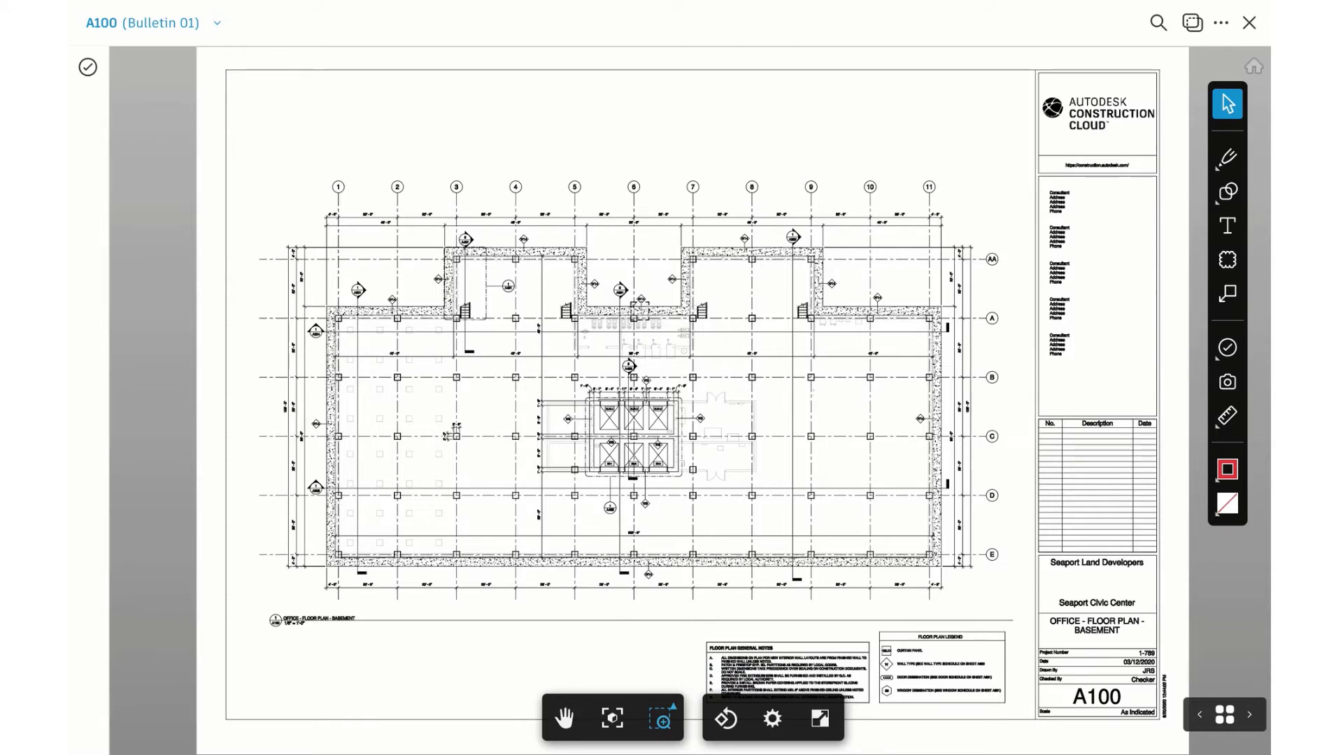
pyautogui.moveTo(547, 368); pyautogui.dragTo(738, 516)
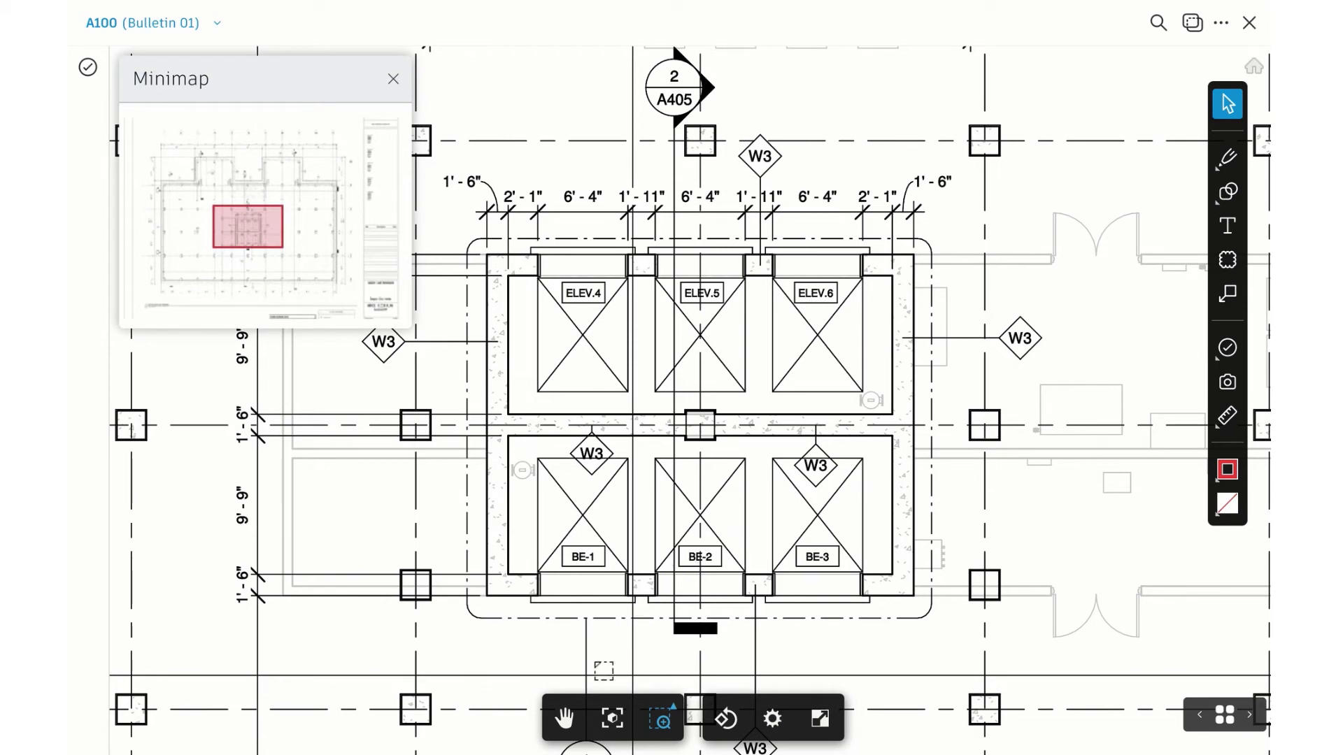
pyautogui.click(563, 718)
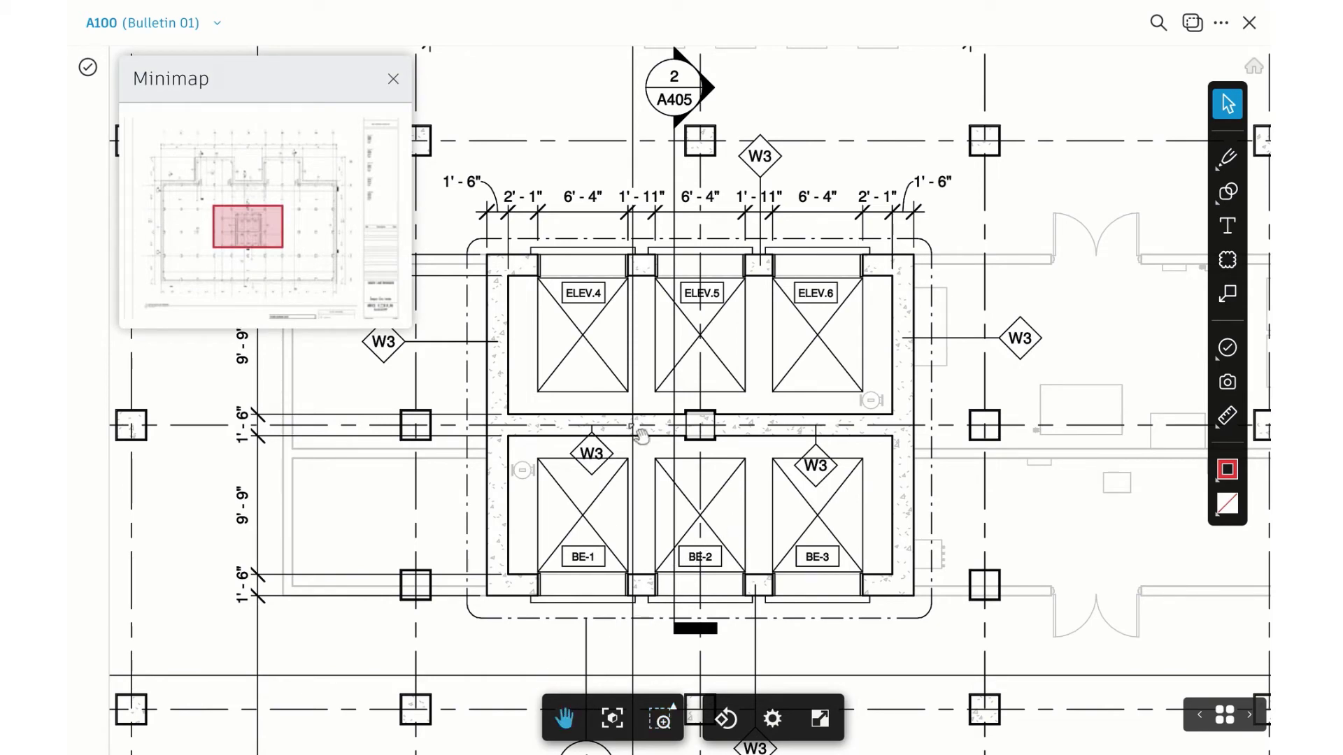
pyautogui.moveTo(724, 388)
pyautogui.mouseDown()
pyautogui.moveTo(812, 488)
pyautogui.moveTo(893, 399)
pyautogui.moveTo(691, 334)
pyautogui.moveTo(668, 385)
pyautogui.mouseUp()
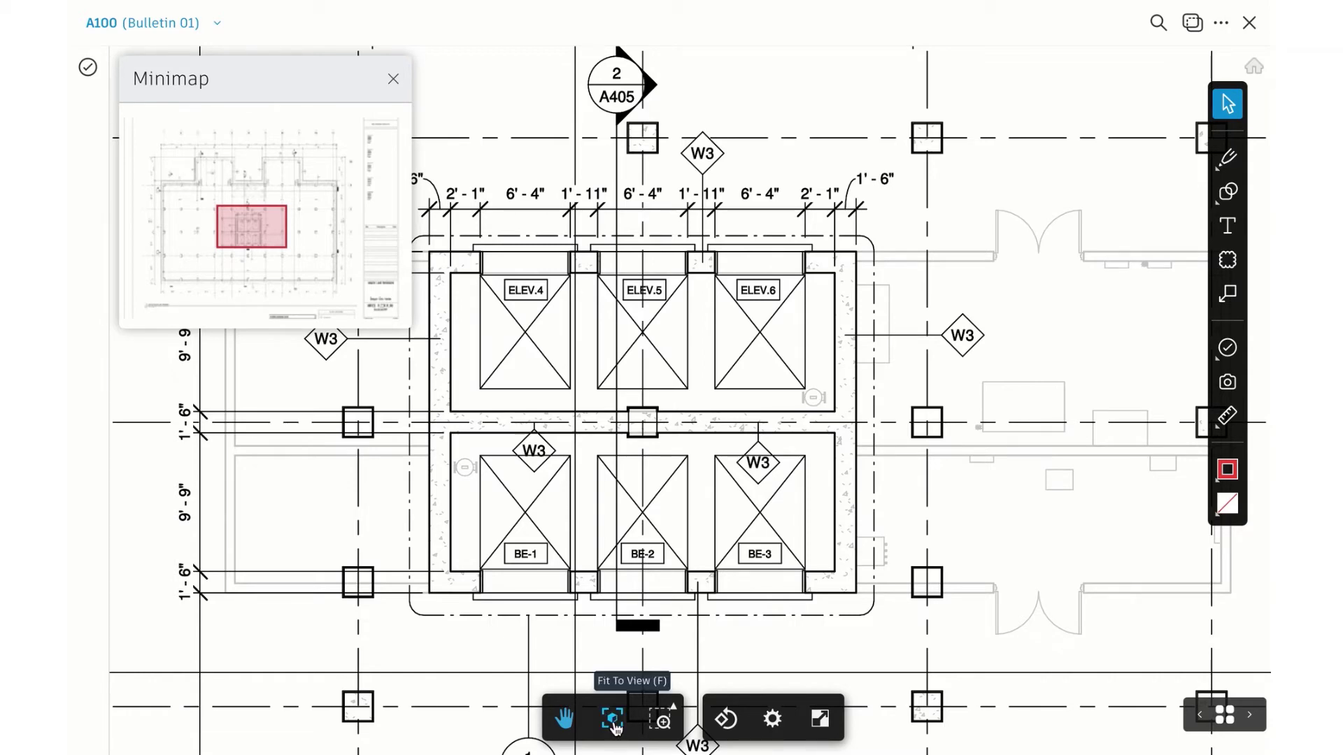
pyautogui.click(613, 720)
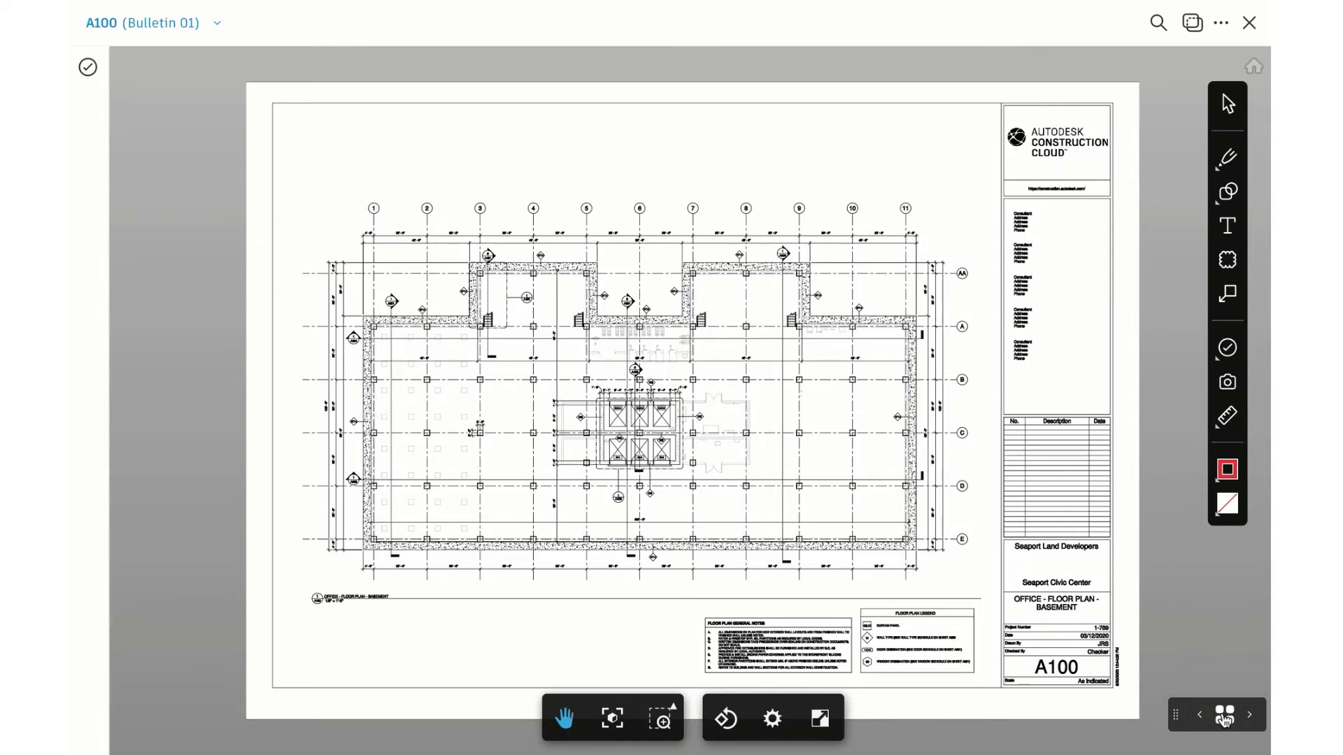
# Switch from A100 to sheet A101 using the sheet thumbnails
pyautogui.click(1224, 716)
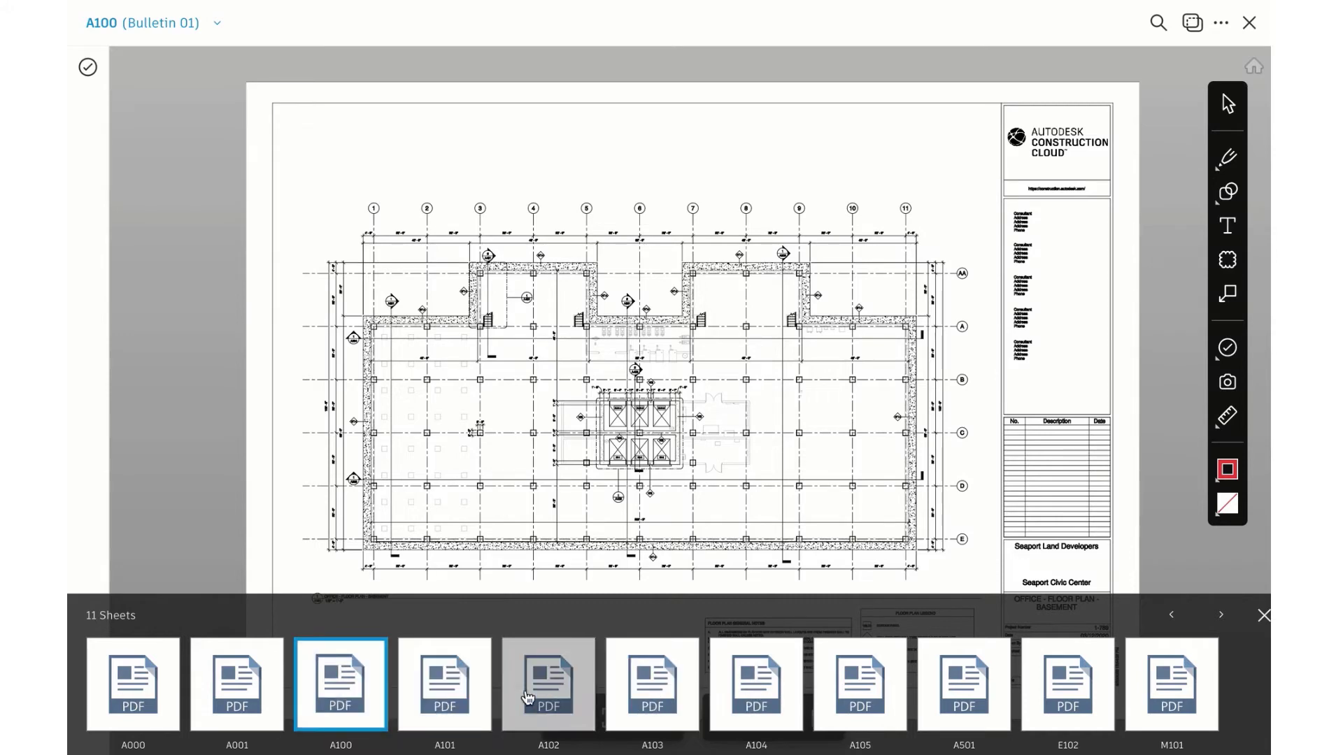
pyautogui.click(452, 694)
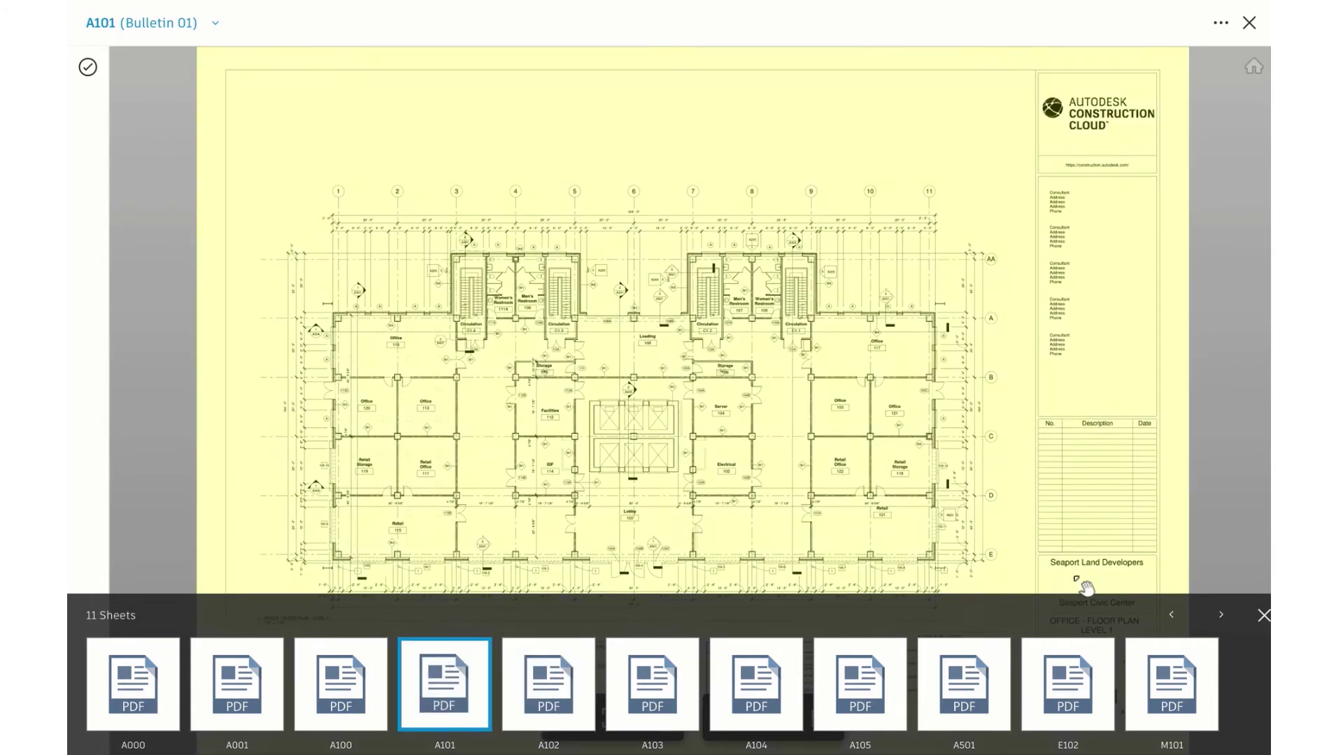
pyautogui.click(1263, 617)
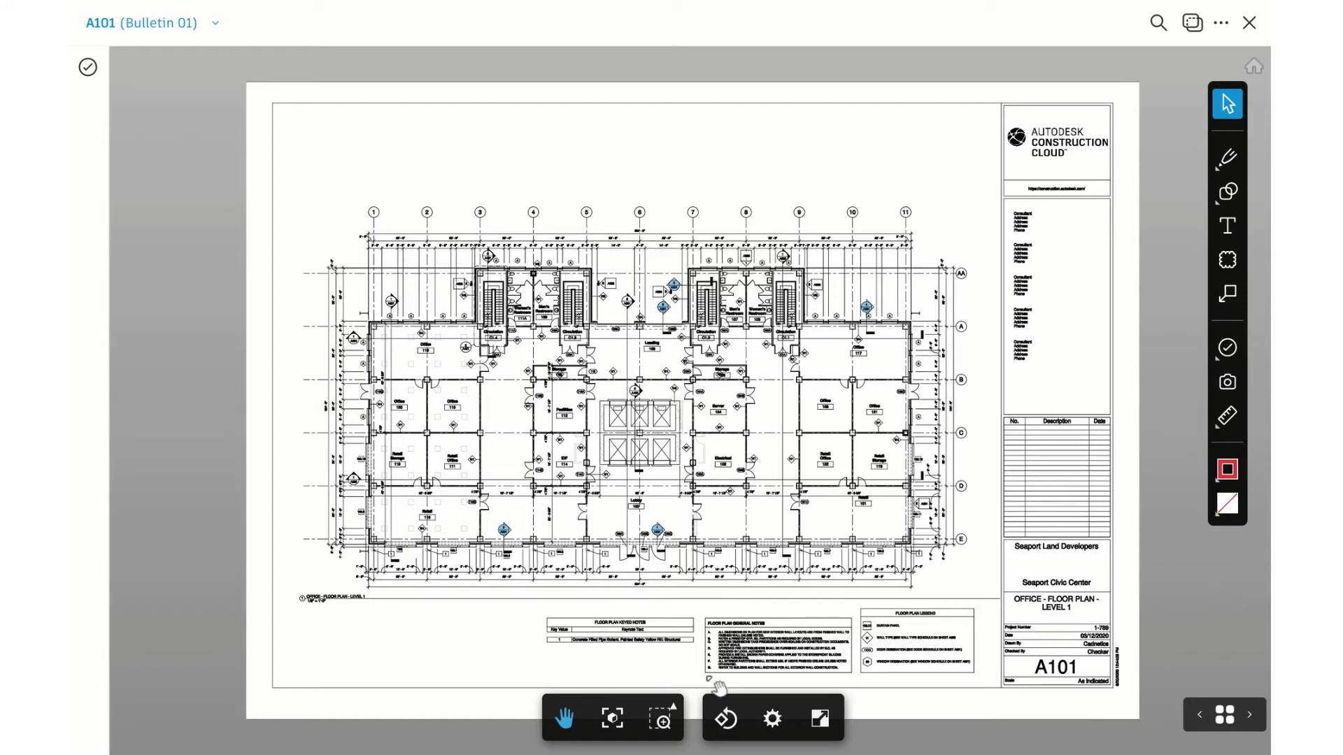
# Zoom window around the A101 stairwell and upper offices
pyautogui.moveTo(663, 727)
pyautogui.click(659, 622)
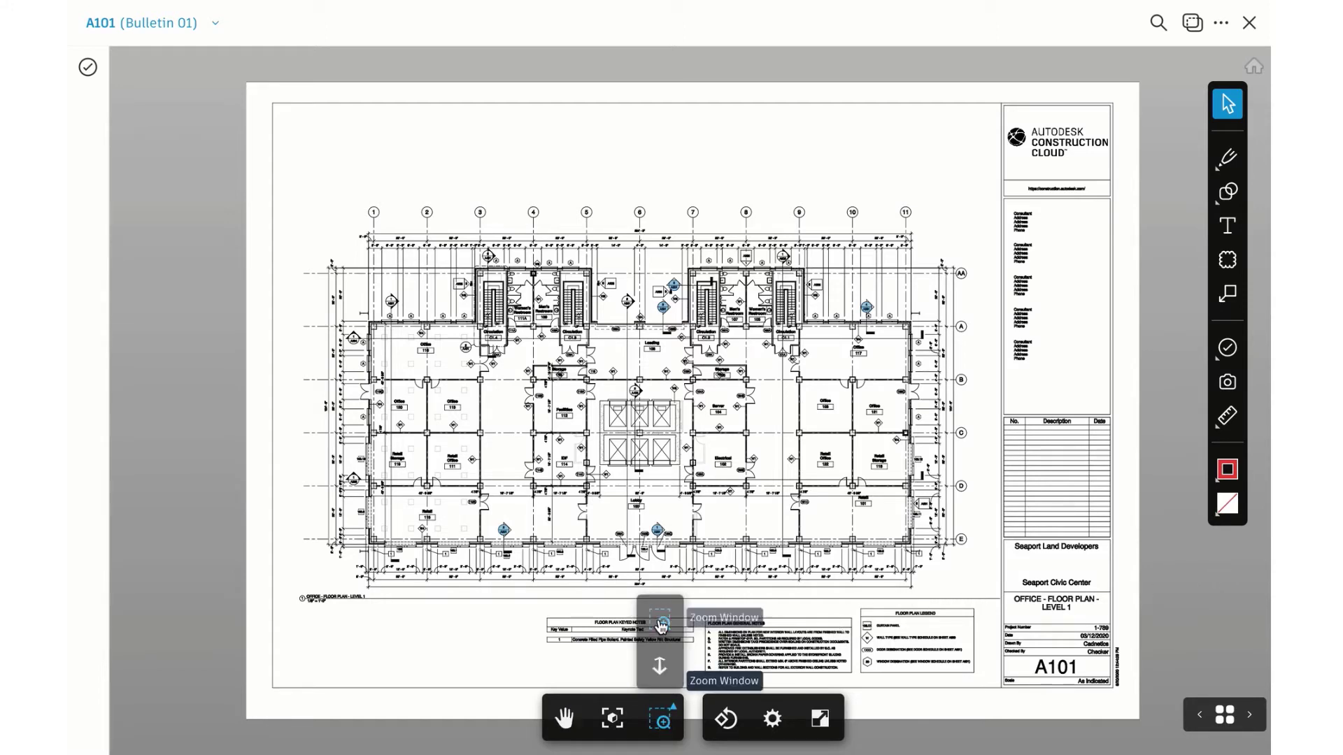
pyautogui.moveTo(705, 228); pyautogui.dragTo(925, 446)
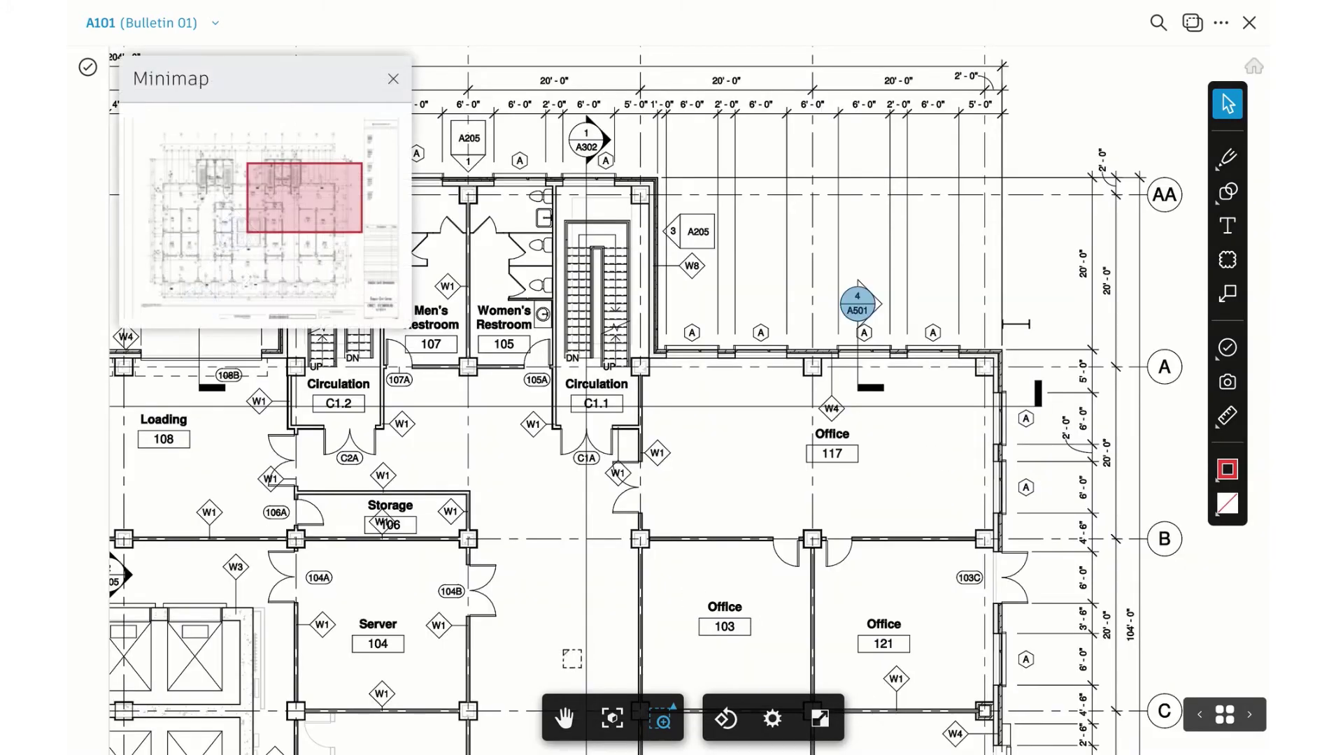
pyautogui.click(565, 719)
pyautogui.click(1228, 298)
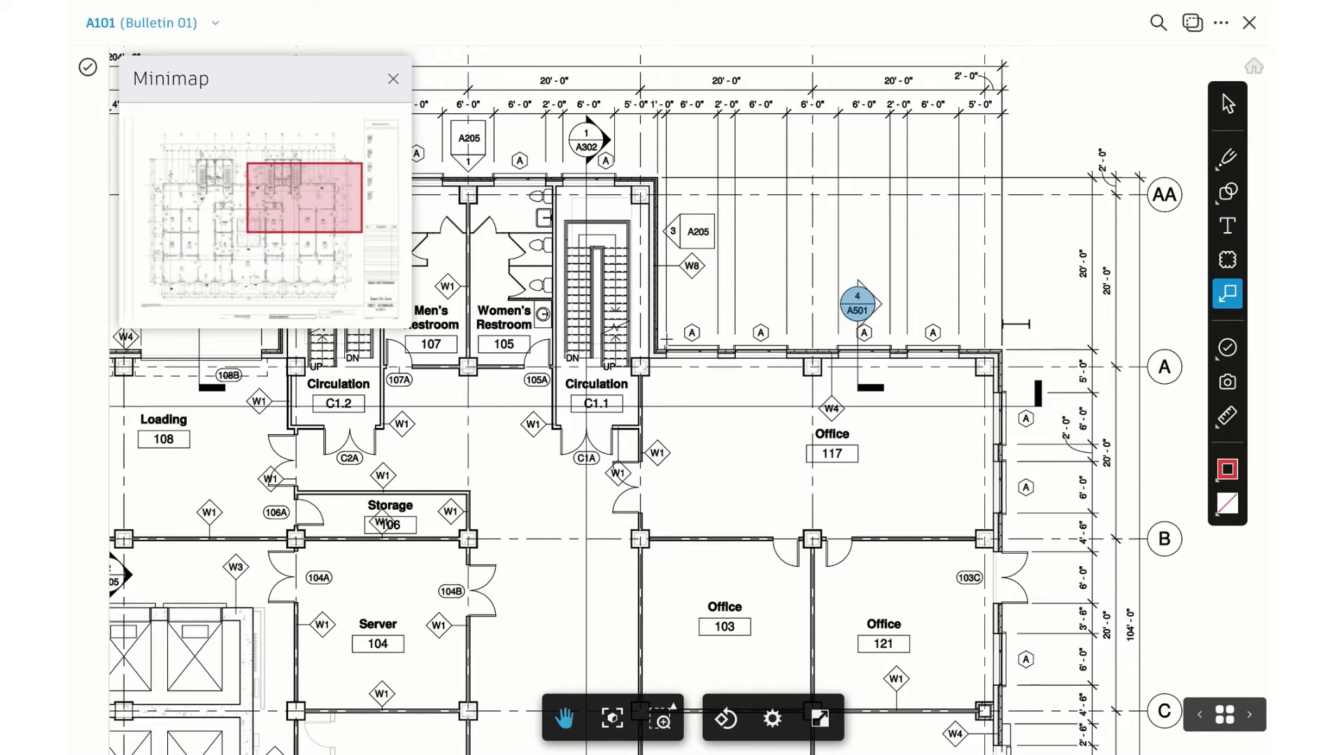
# Place a callout at the stairwell wall reading 'Damage to outside of stairwell.' and resize it
pyautogui.click(665, 340)
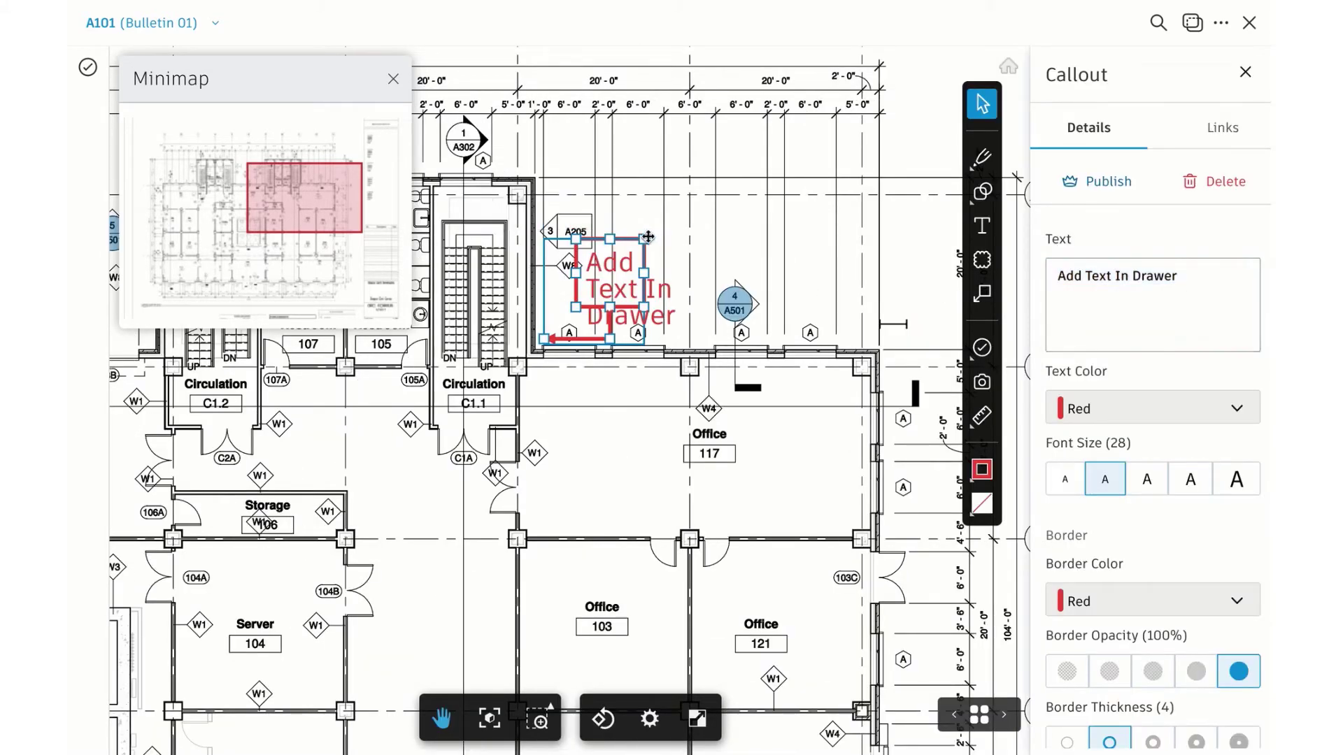
pyautogui.moveTo(649, 237); pyautogui.dragTo(756, 180)
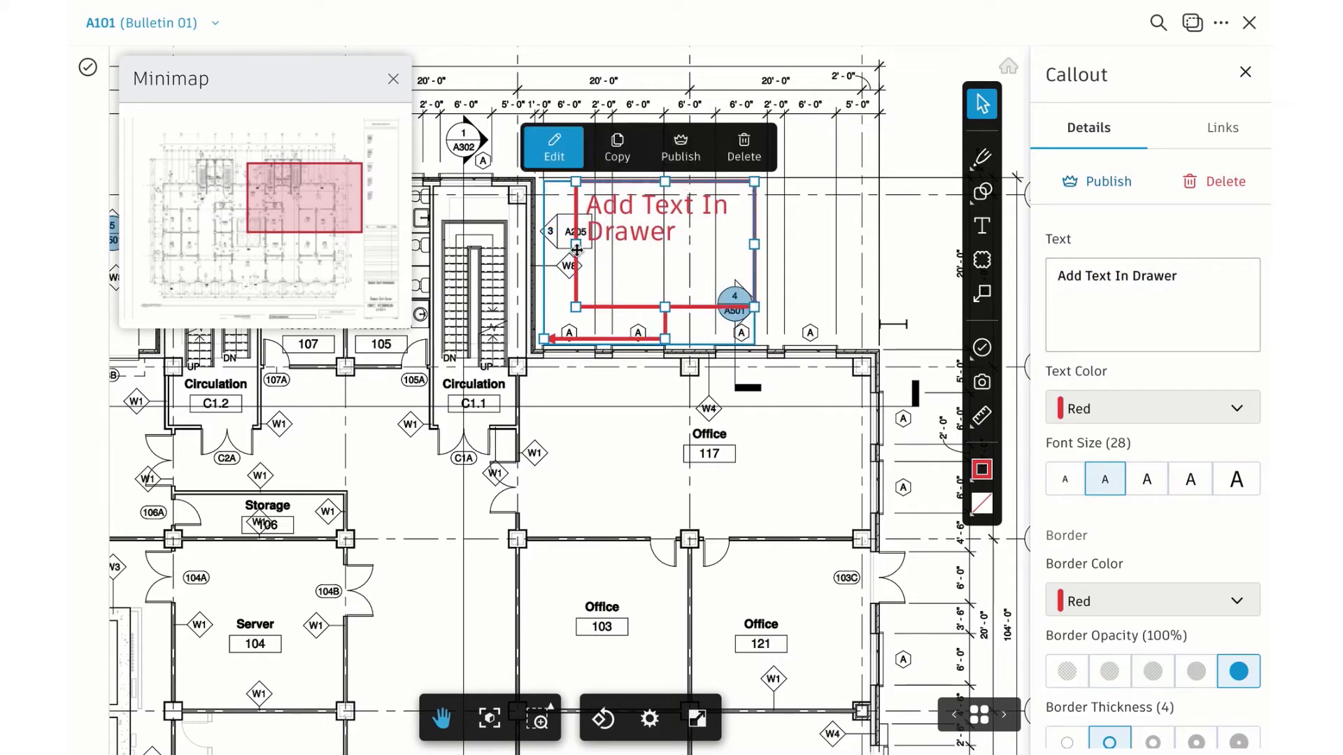
pyautogui.moveTo(577, 250); pyautogui.dragTo(600, 245)
pyautogui.moveTo(1059, 277); pyautogui.dragTo(1177, 276)
pyautogui.write('Dama')
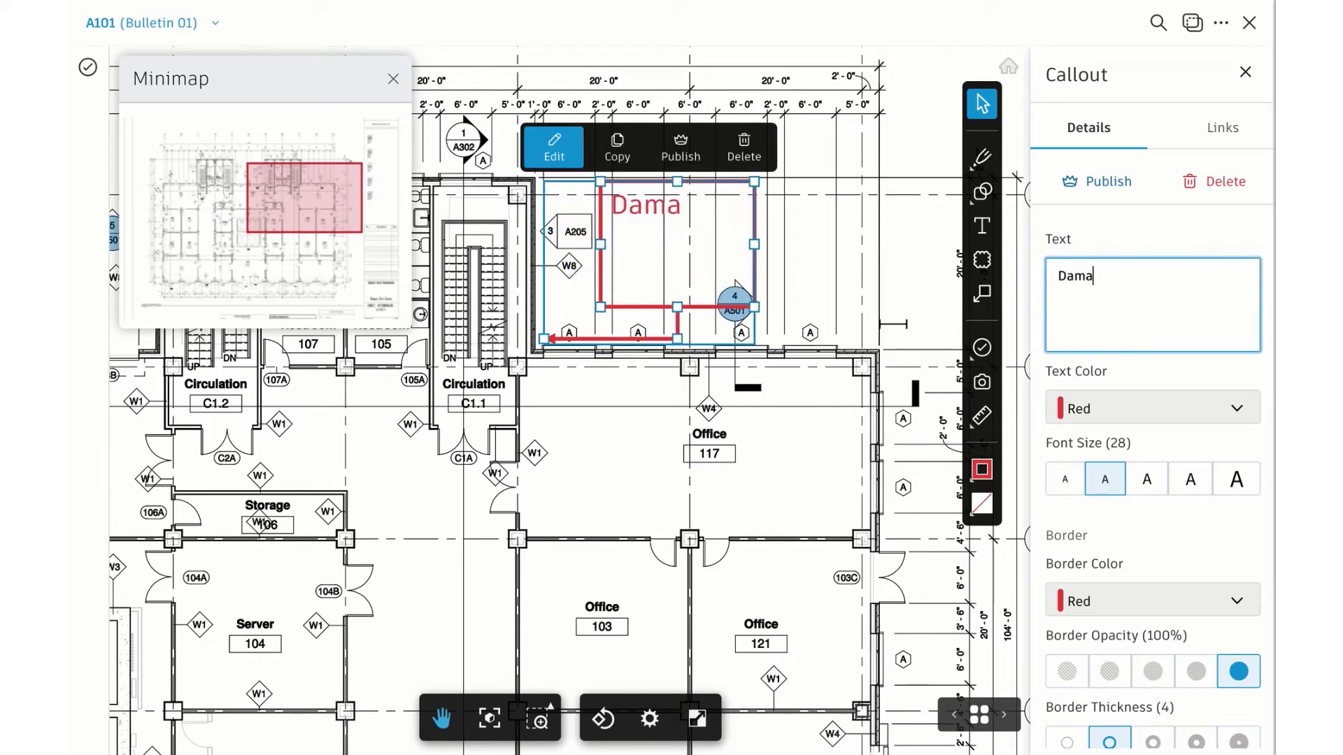
pyautogui.write('ge to outside of s')
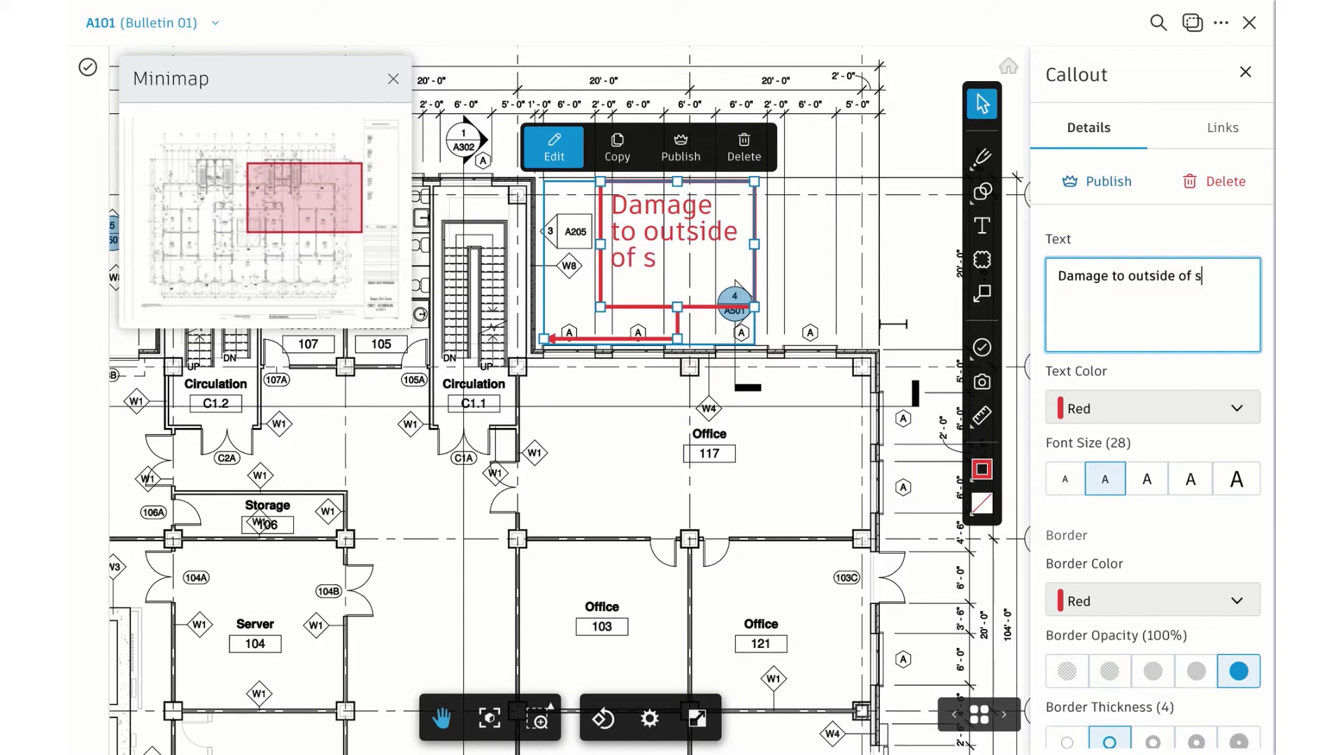
pyautogui.write('tairwell.')
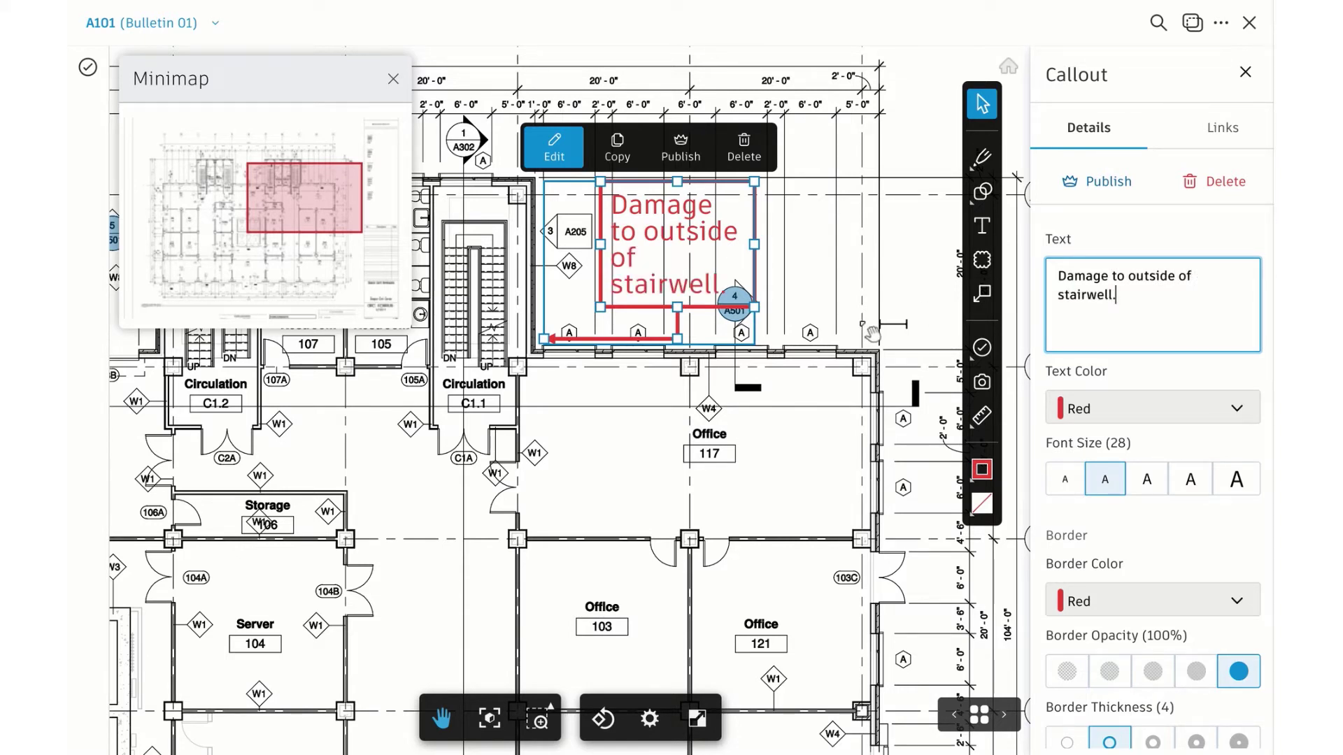
pyautogui.click(981, 382)
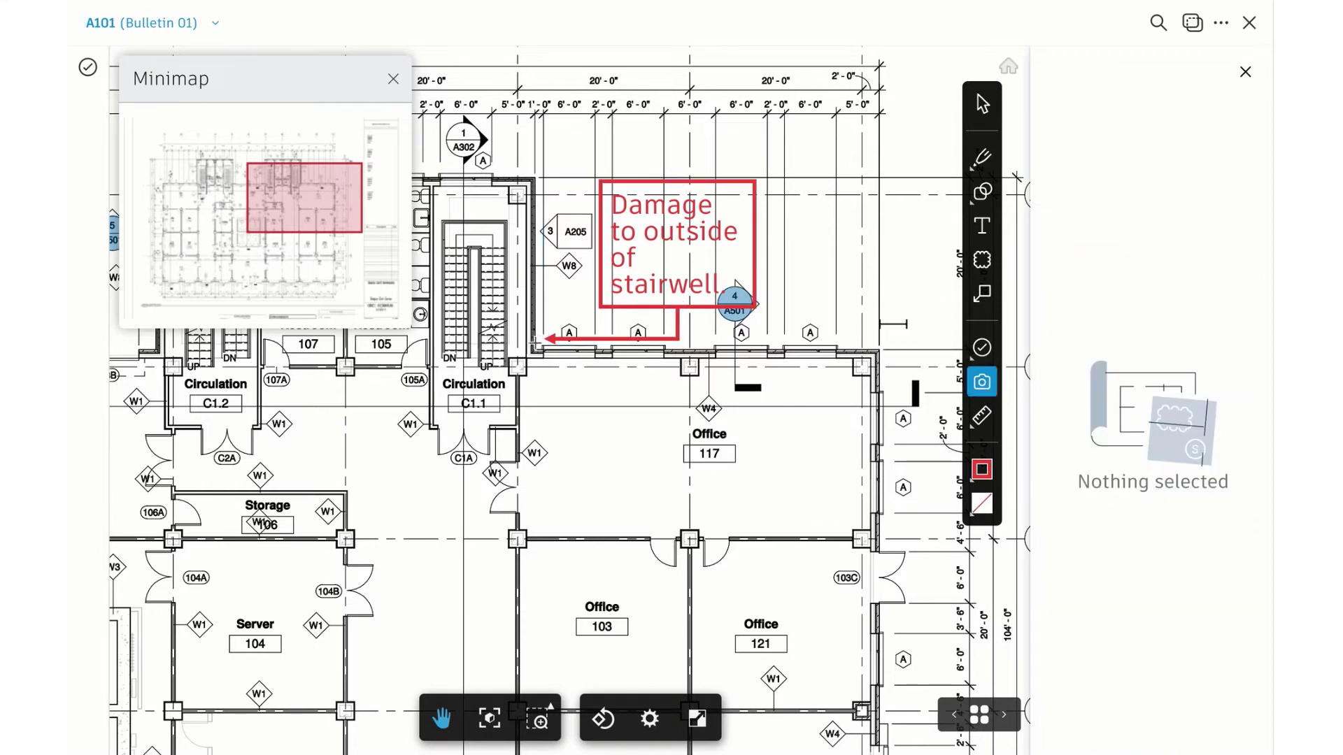
# Place a photo marker at the callout tip with uploaded photo Stairwell Damage.jpg
pyautogui.click(535, 343)
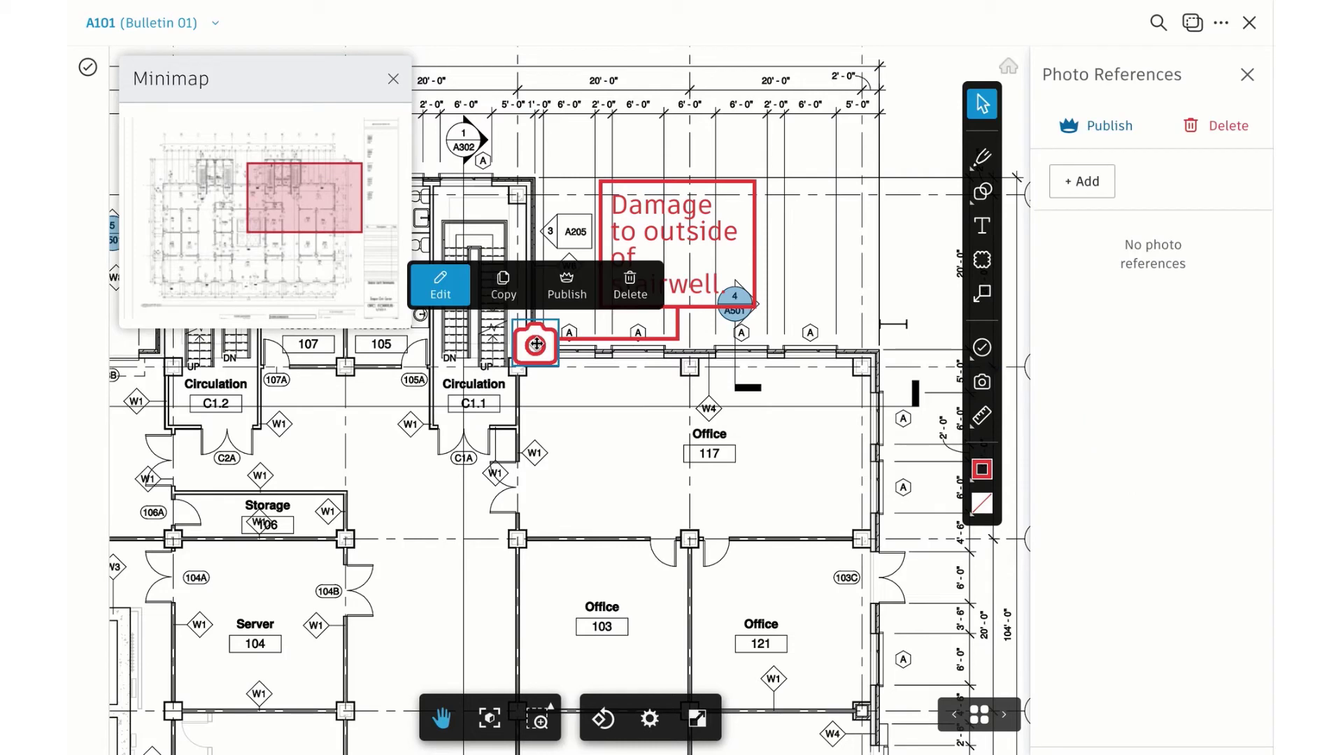
pyautogui.click(1086, 188)
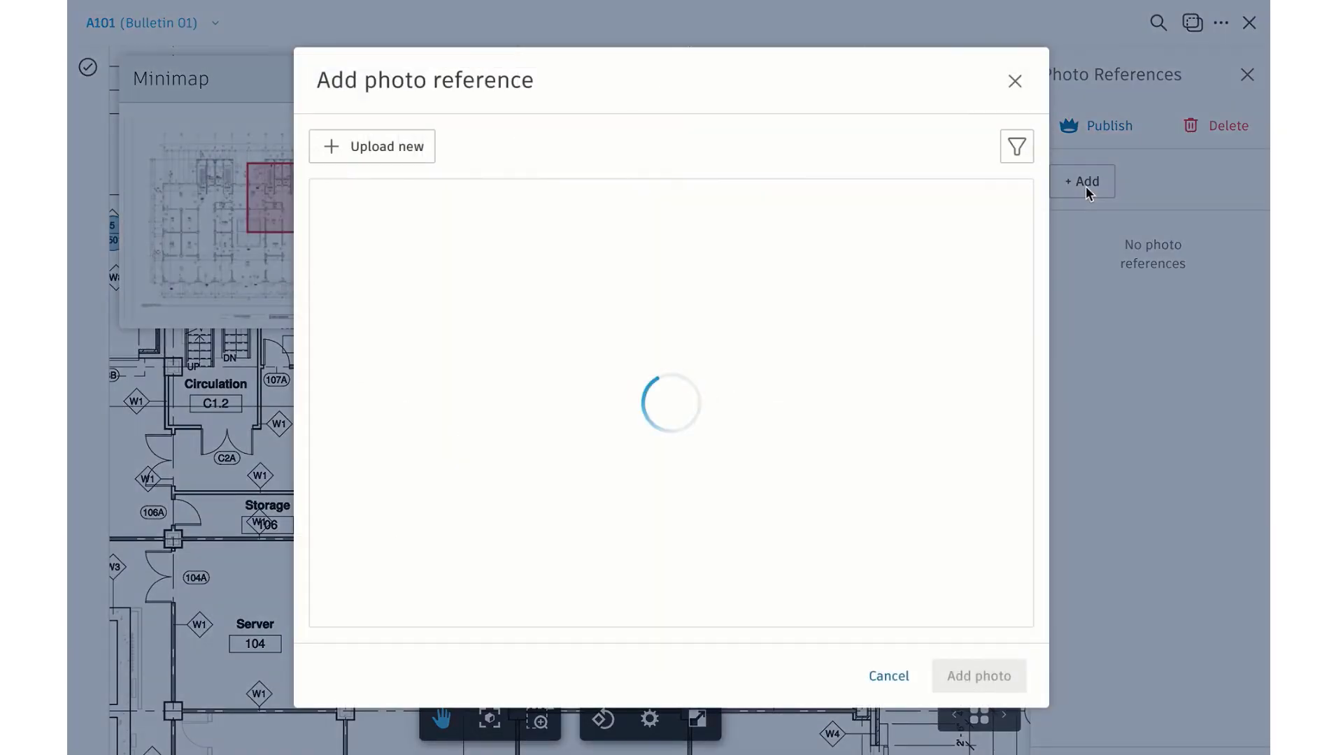
pyautogui.click(378, 145)
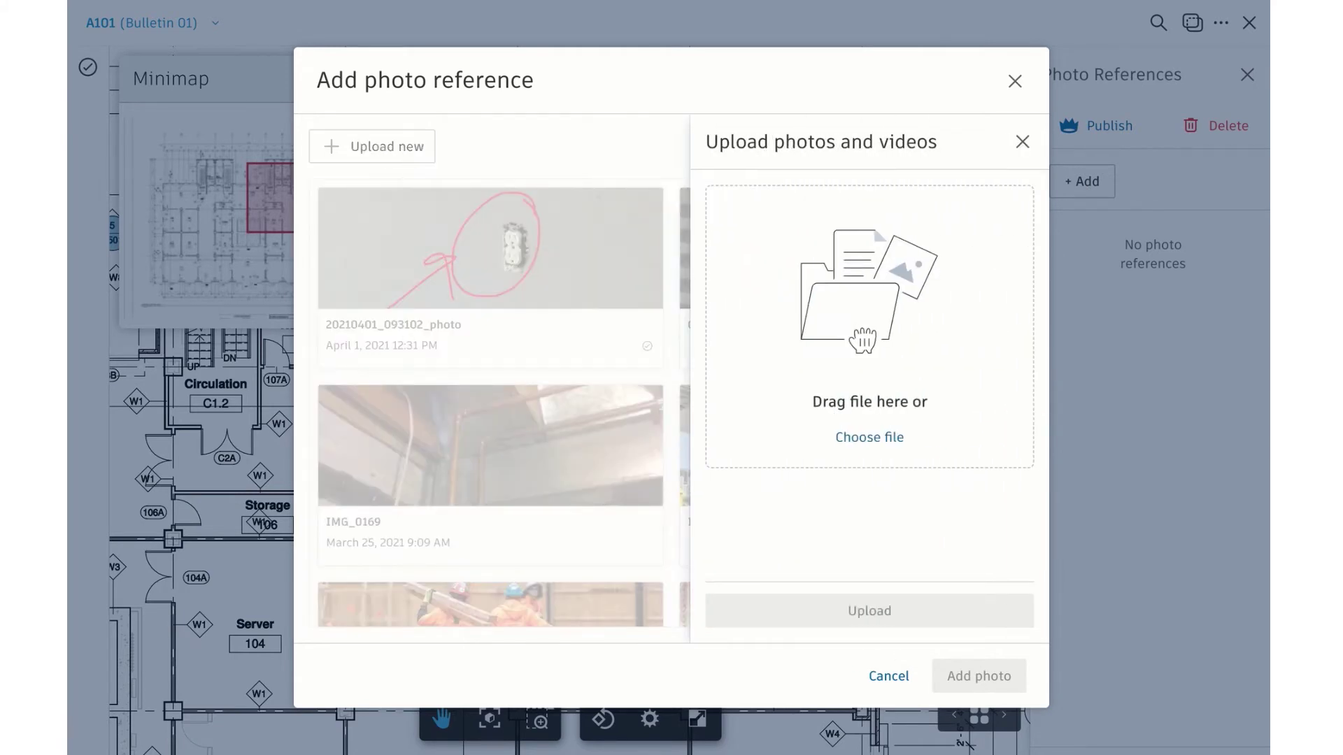
pyautogui.moveTo(443, 159); pyautogui.dragTo(870, 301)
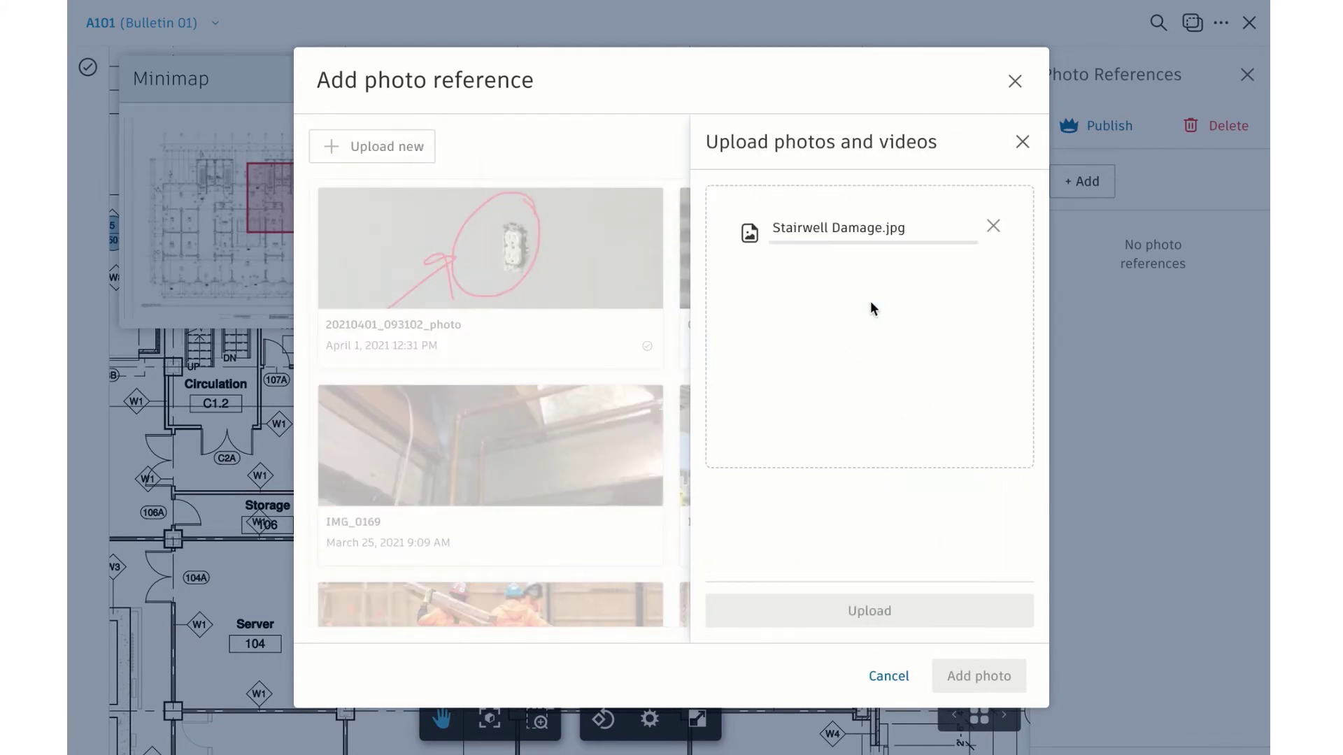
pyautogui.click(903, 613)
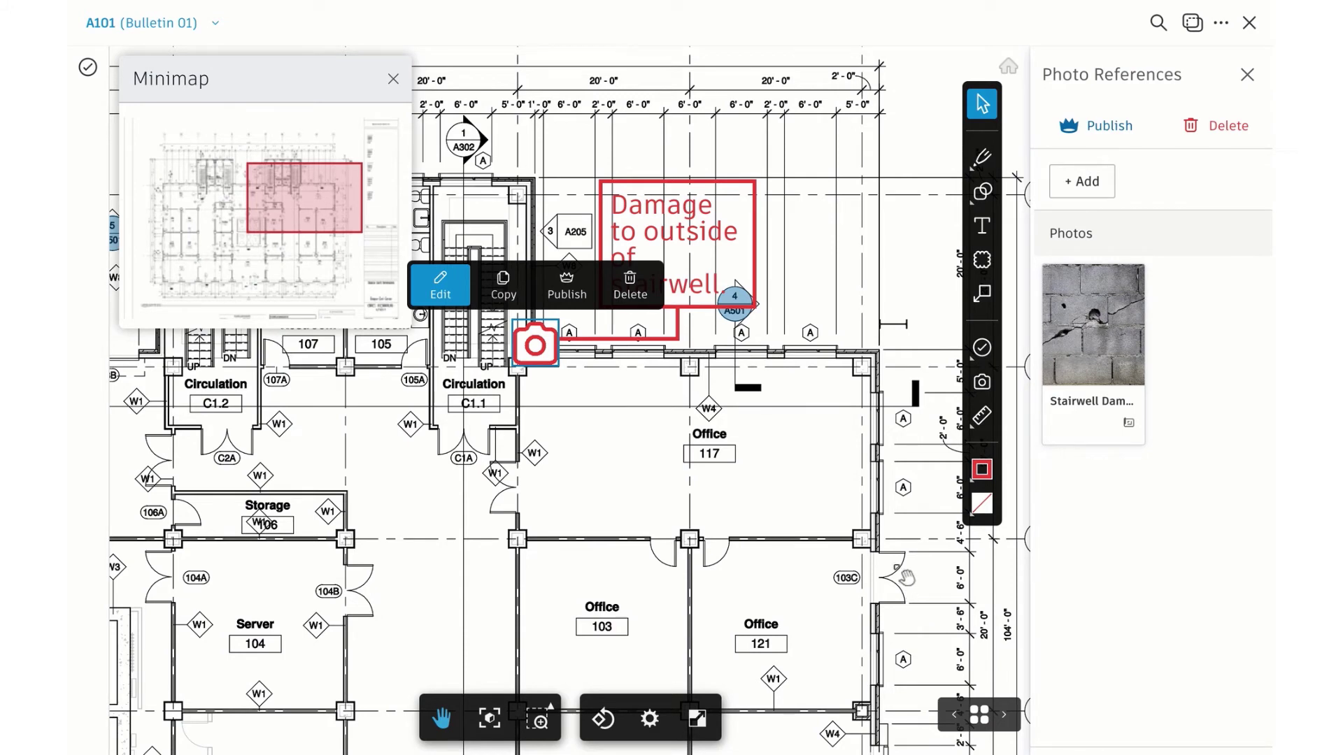
# Publish the photo markup and the stairwell damage callout
pyautogui.click(1095, 130)
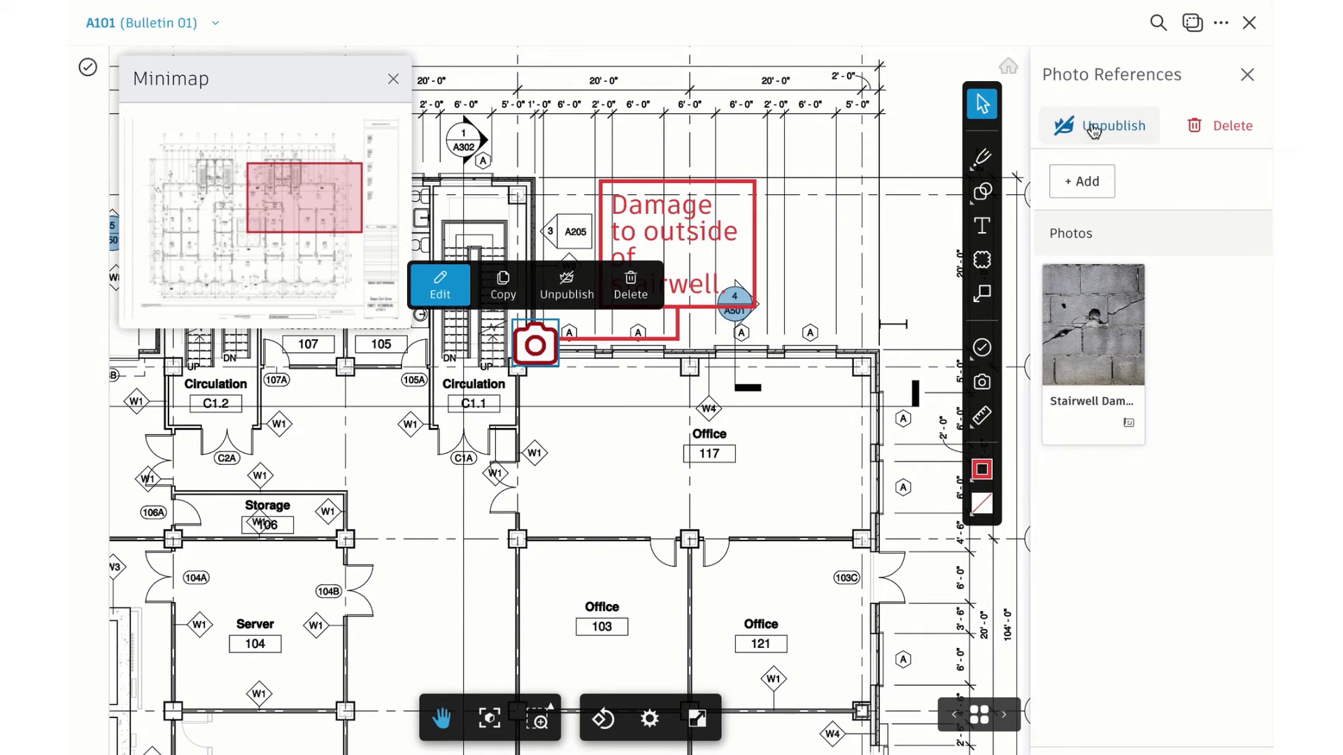
pyautogui.click(638, 341)
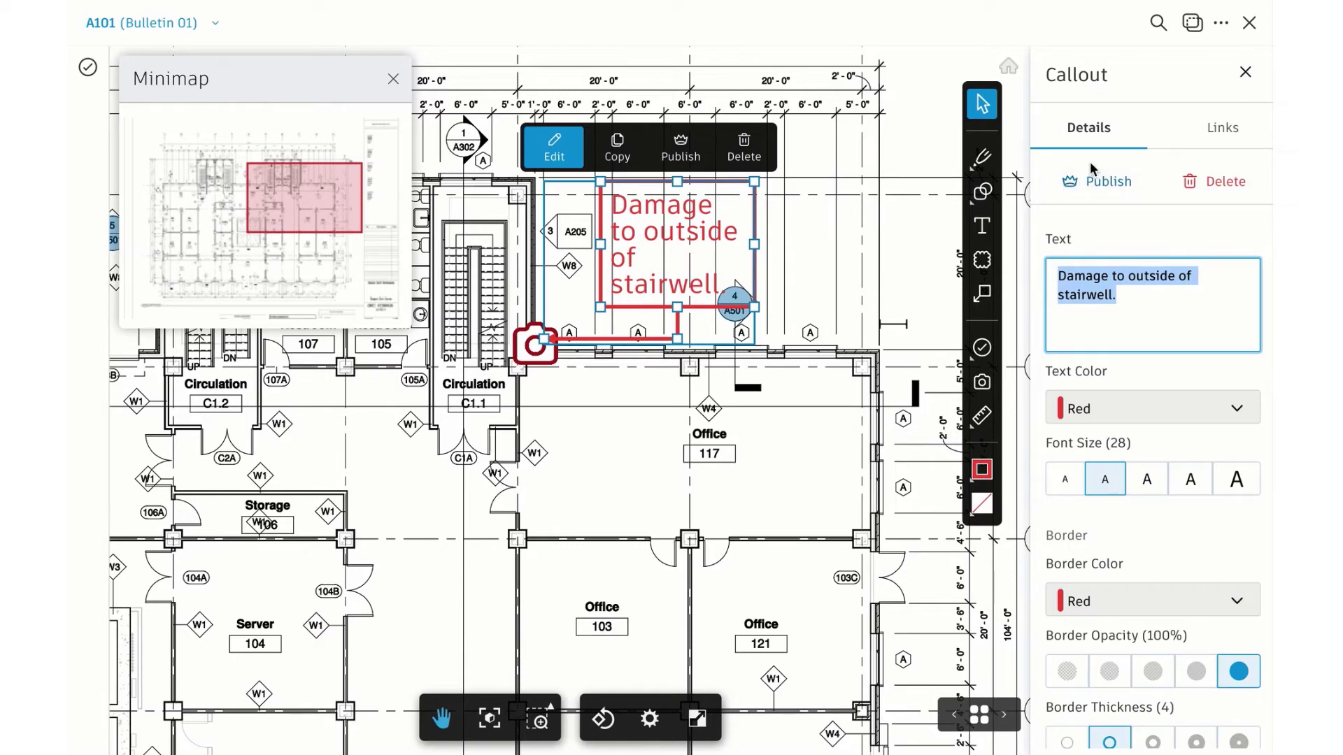
pyautogui.click(1106, 184)
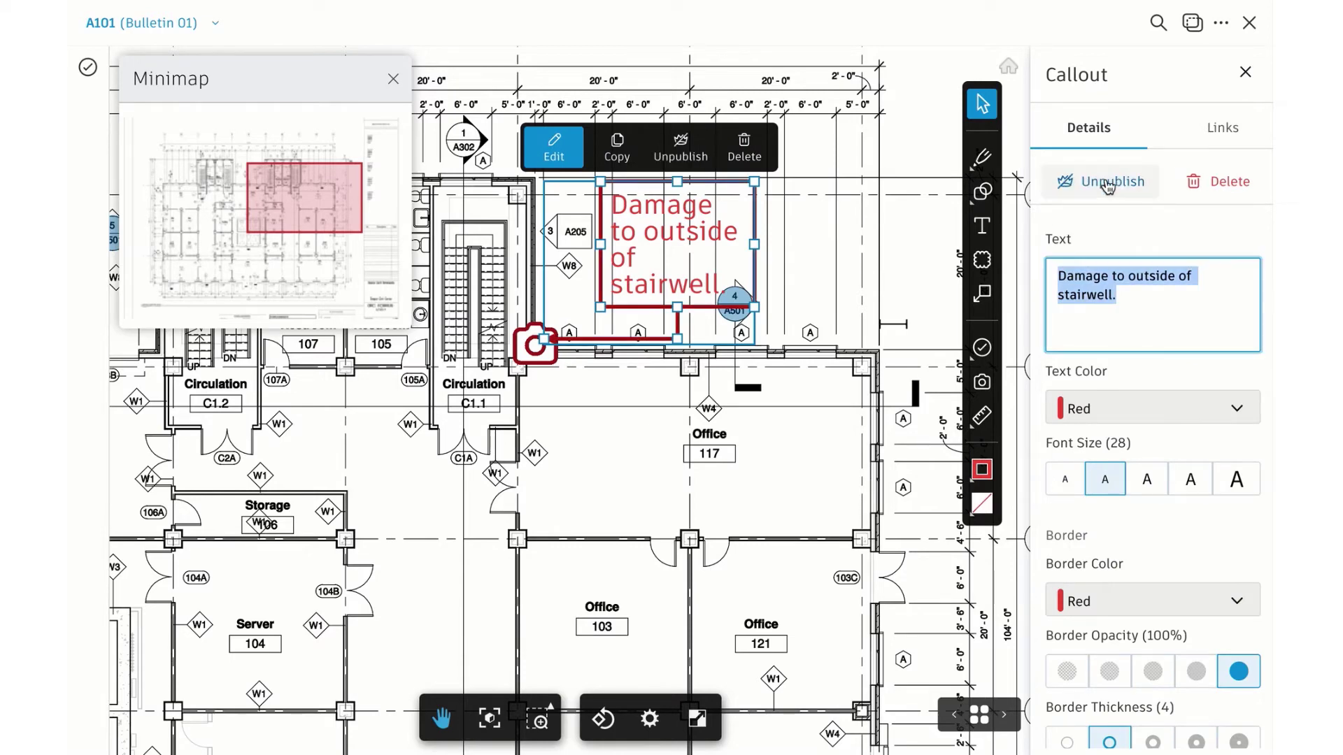
pyautogui.click(1244, 72)
pyautogui.click(1014, 255)
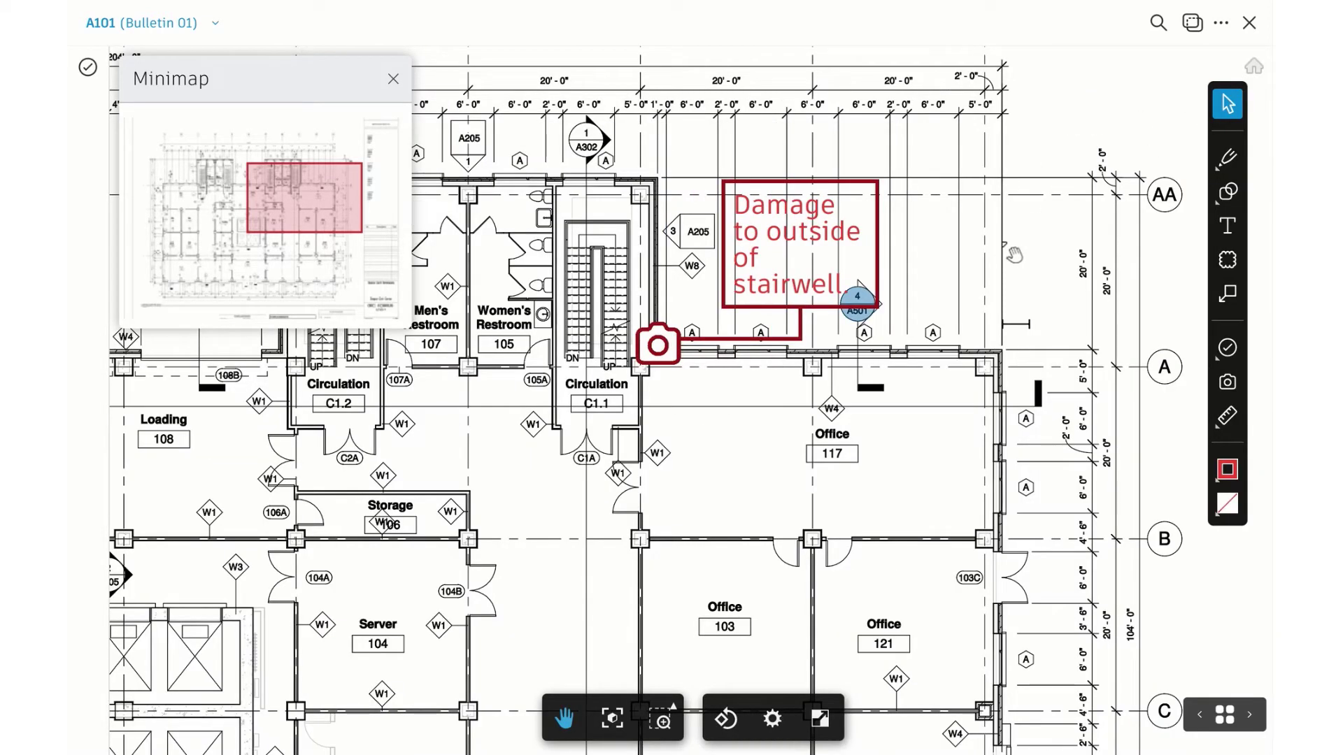
pyautogui.click(1222, 25)
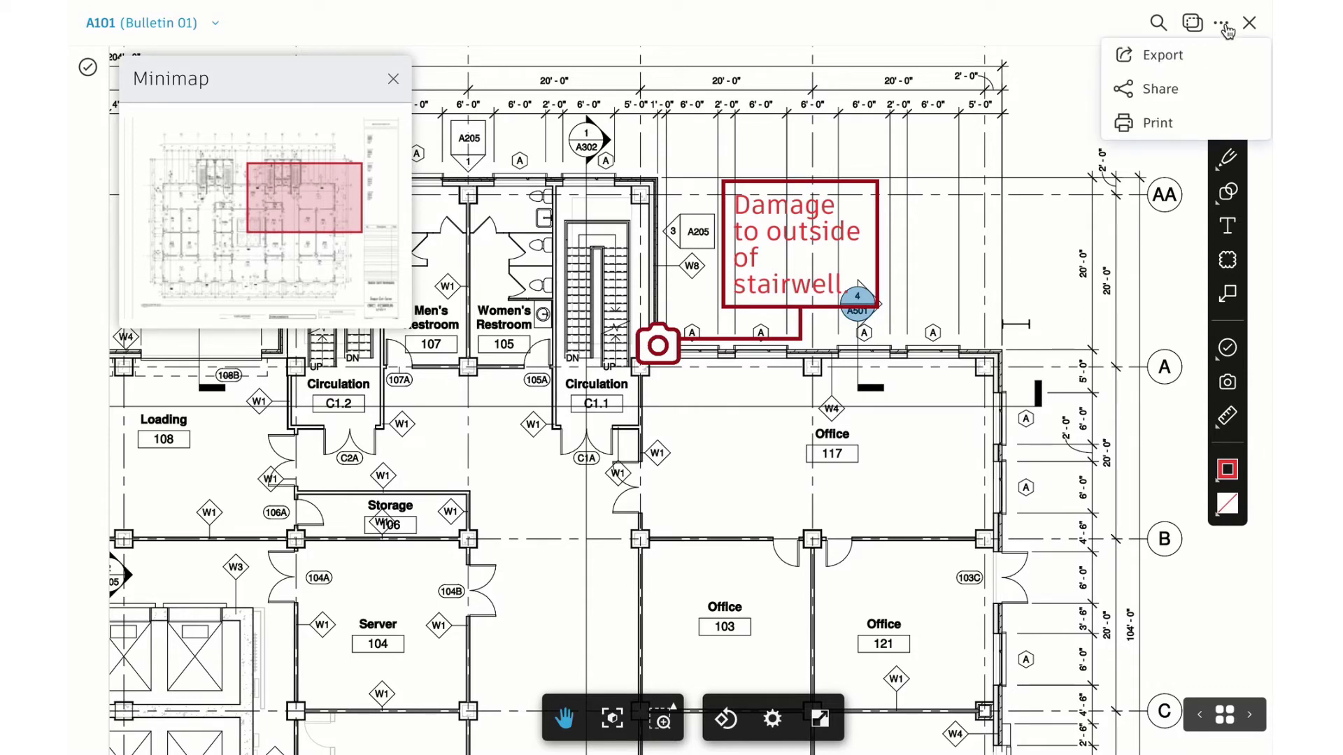
# Share A101 with anyone with the link, including published markups, to the recipient's e-mail
pyautogui.click(1160, 89)
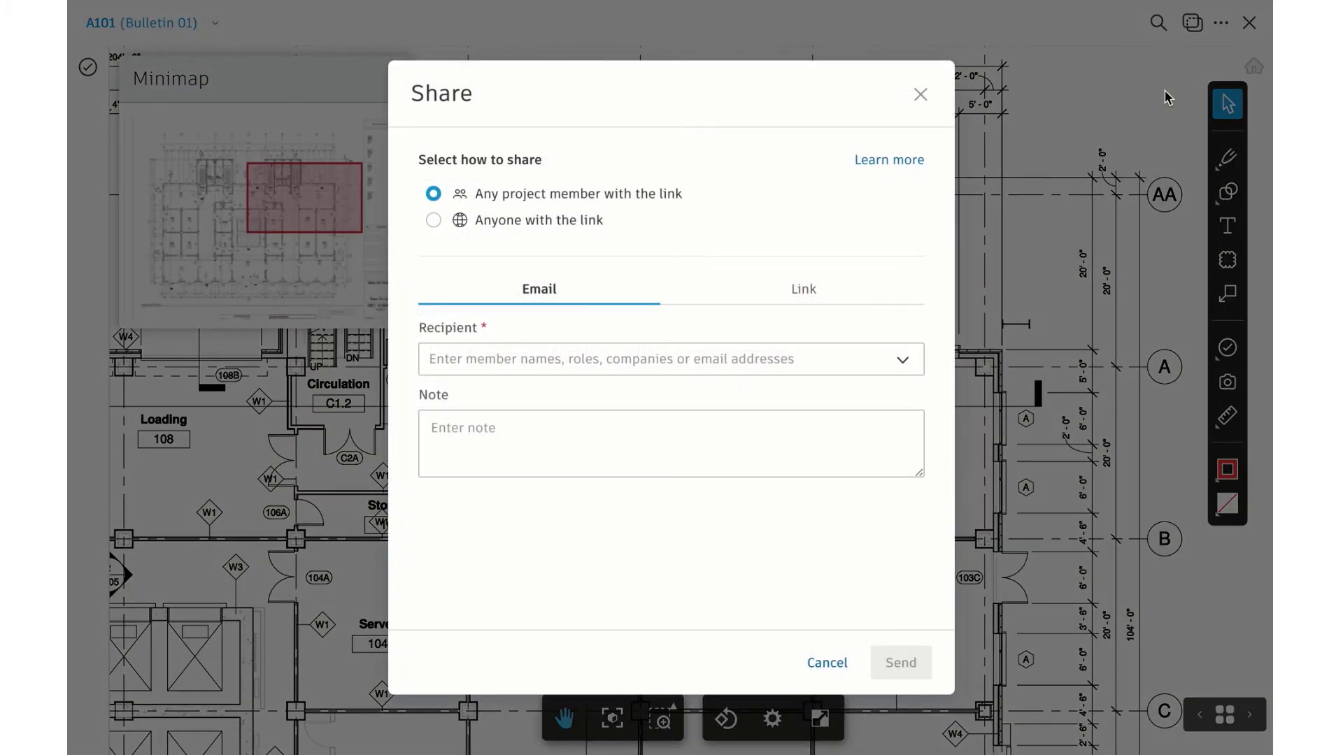
pyautogui.click(434, 220)
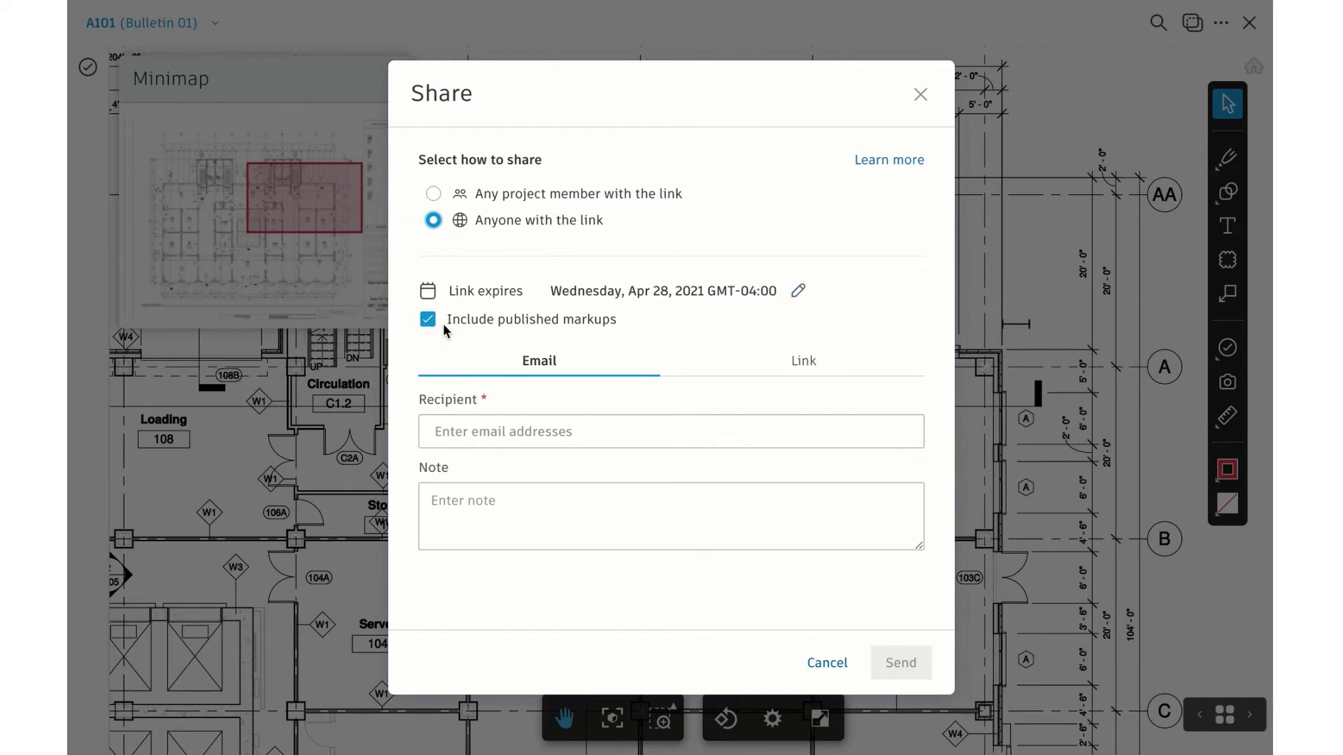
pyautogui.click(457, 426)
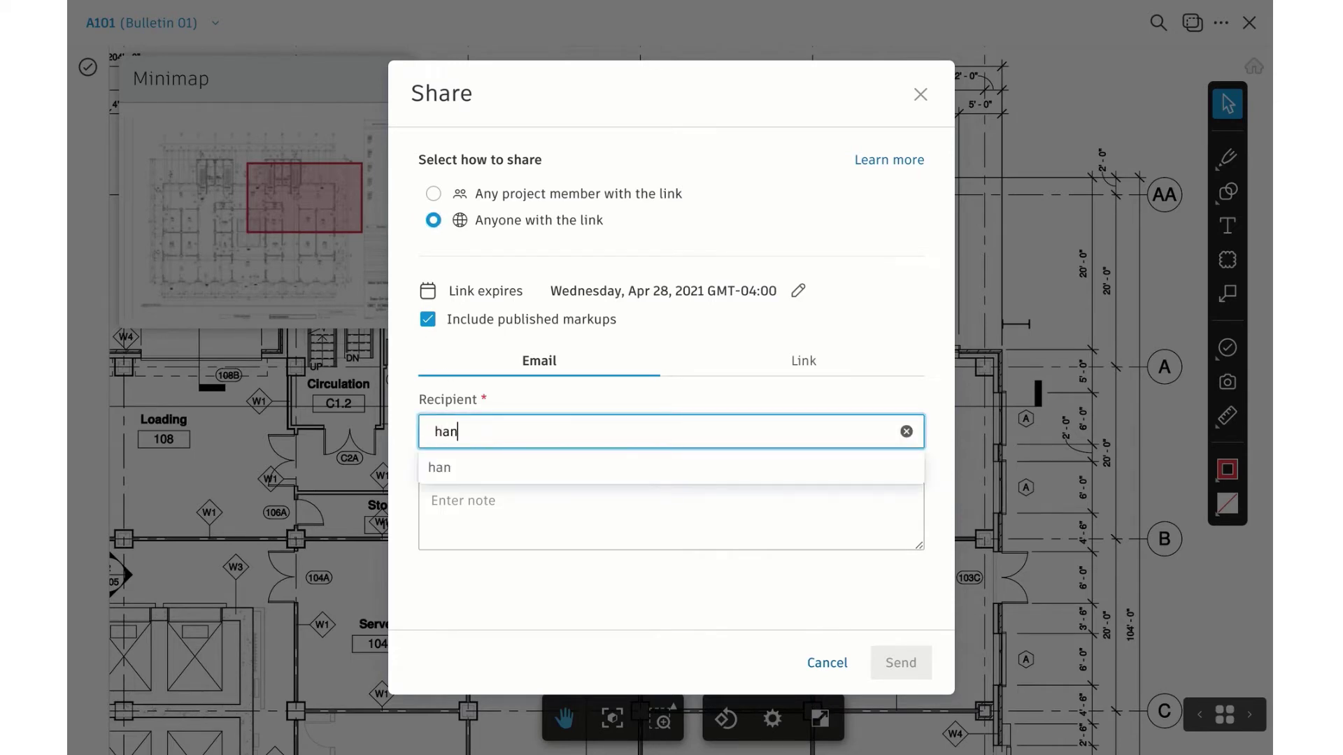
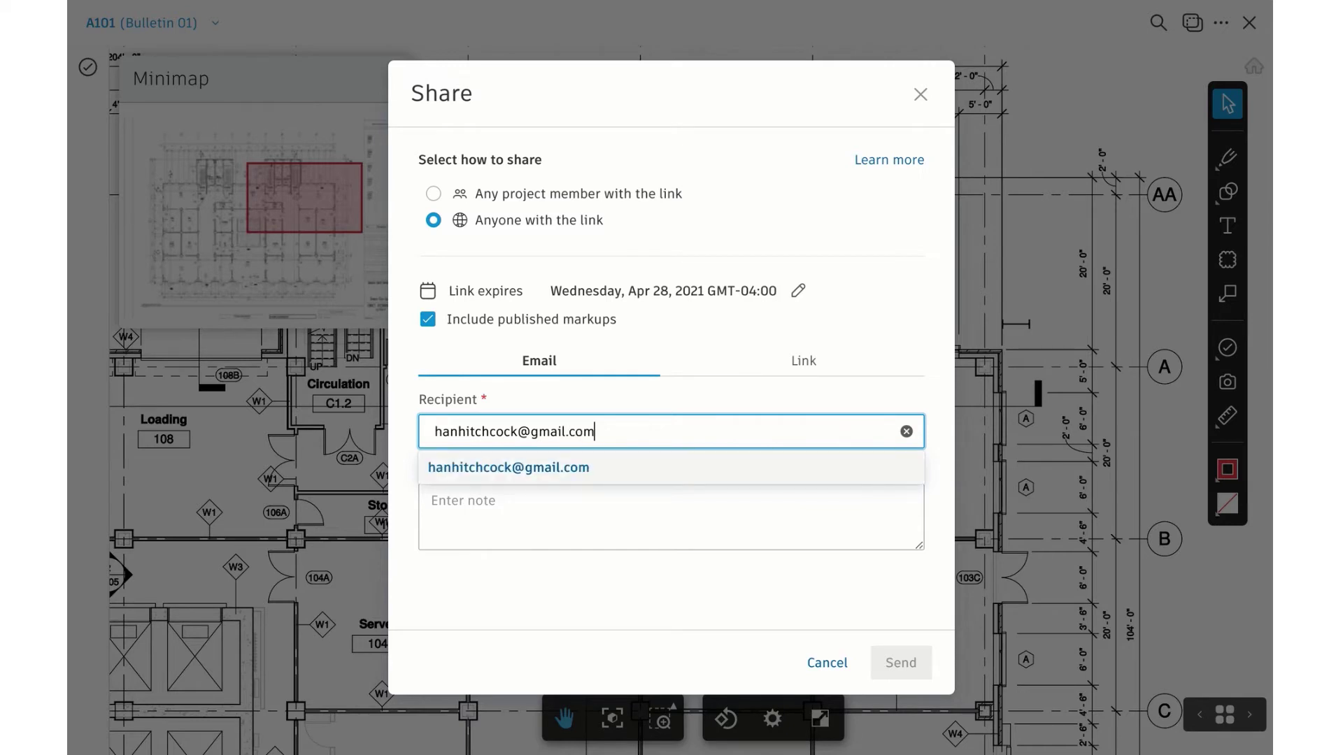
pyautogui.press('Return')
pyautogui.click(511, 507)
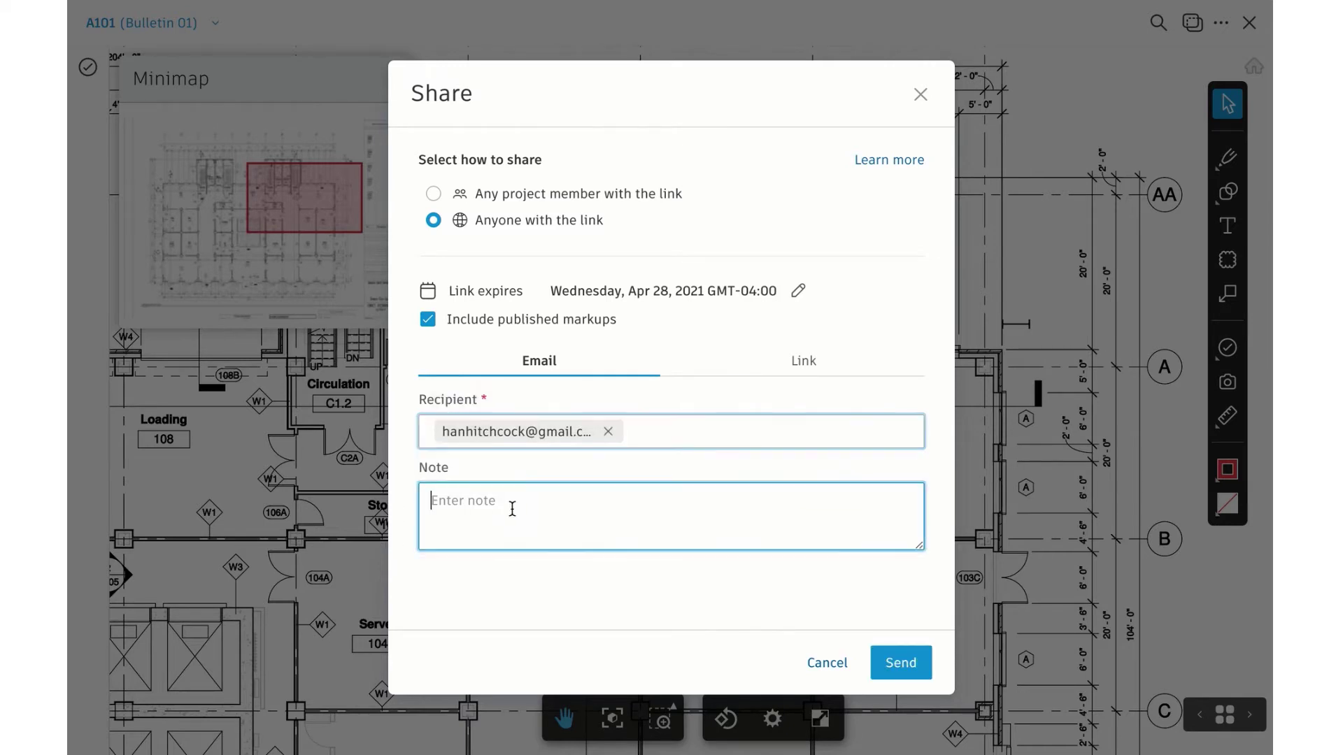
pyautogui.click(892, 673)
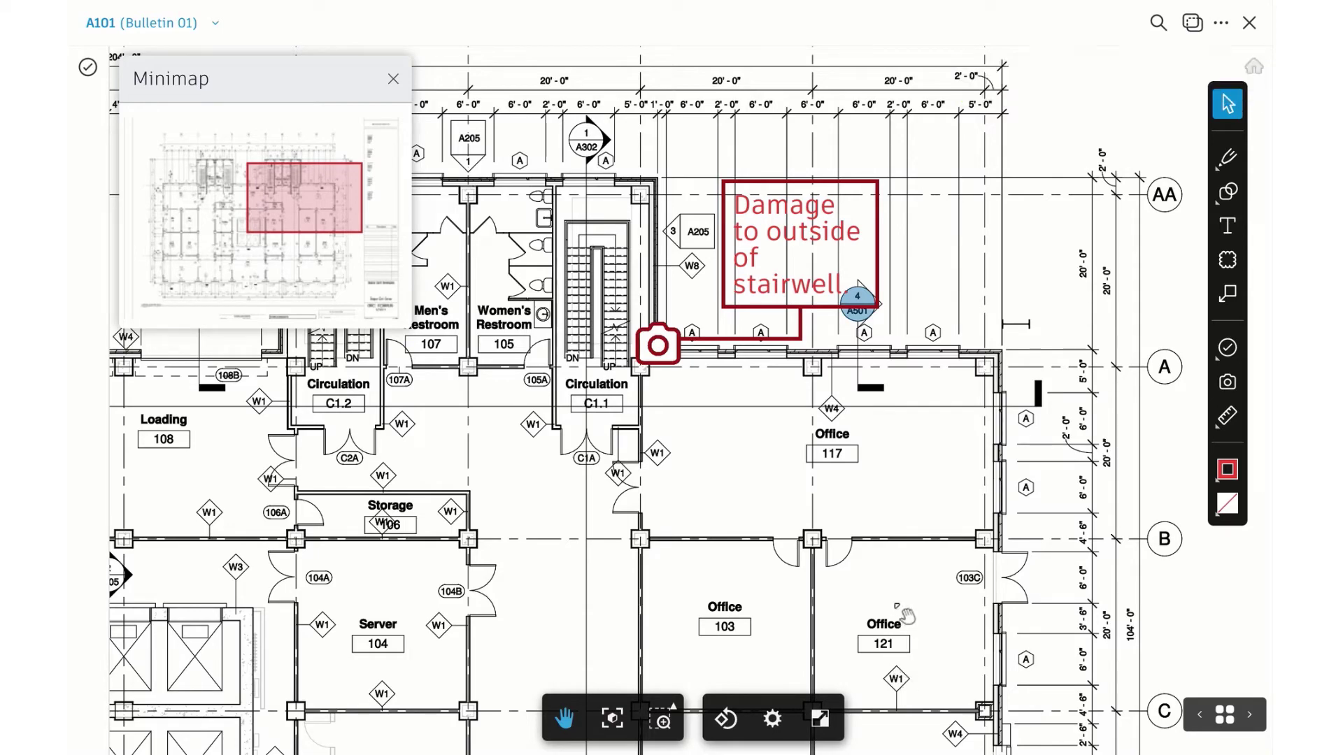
# Follow the lower A501 section callout on the floor plan to open the office wall sections sheet
pyautogui.moveTo(465, 404); pyautogui.dragTo(801, 375)
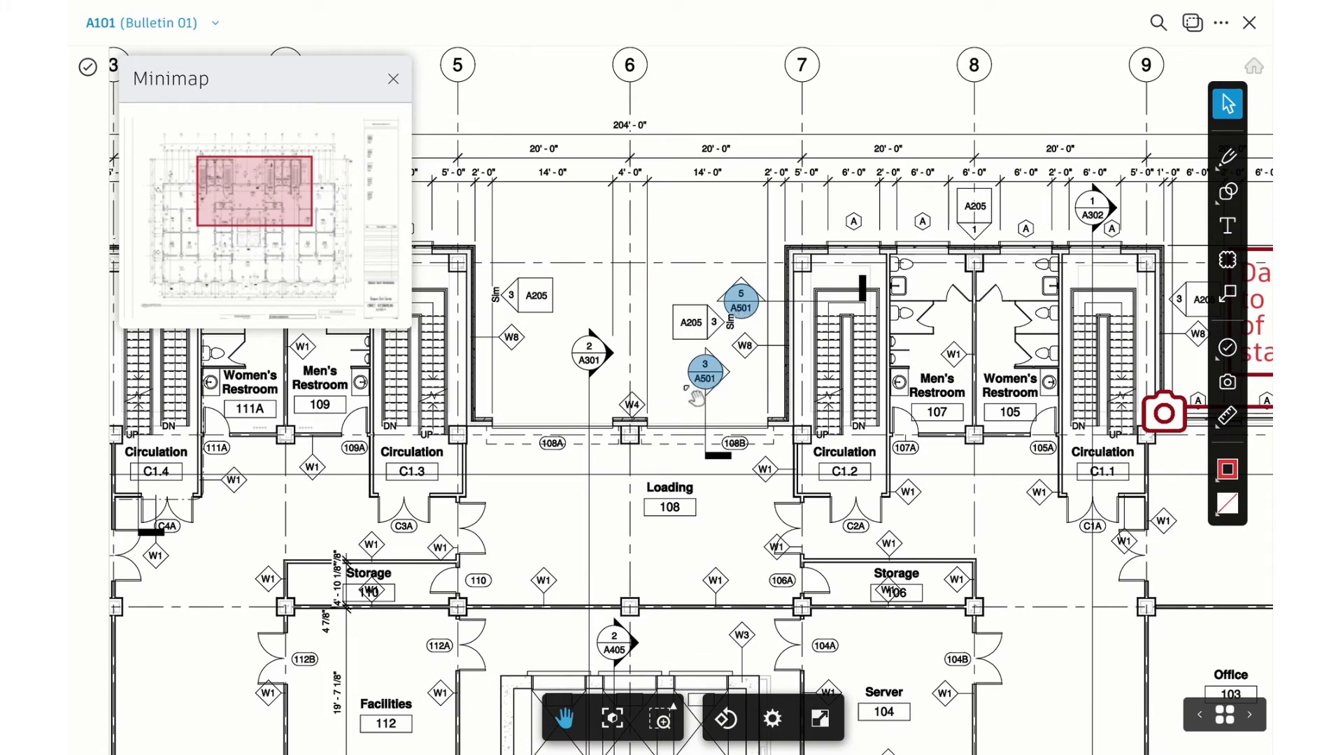
pyautogui.scroll(3, 696, 398)
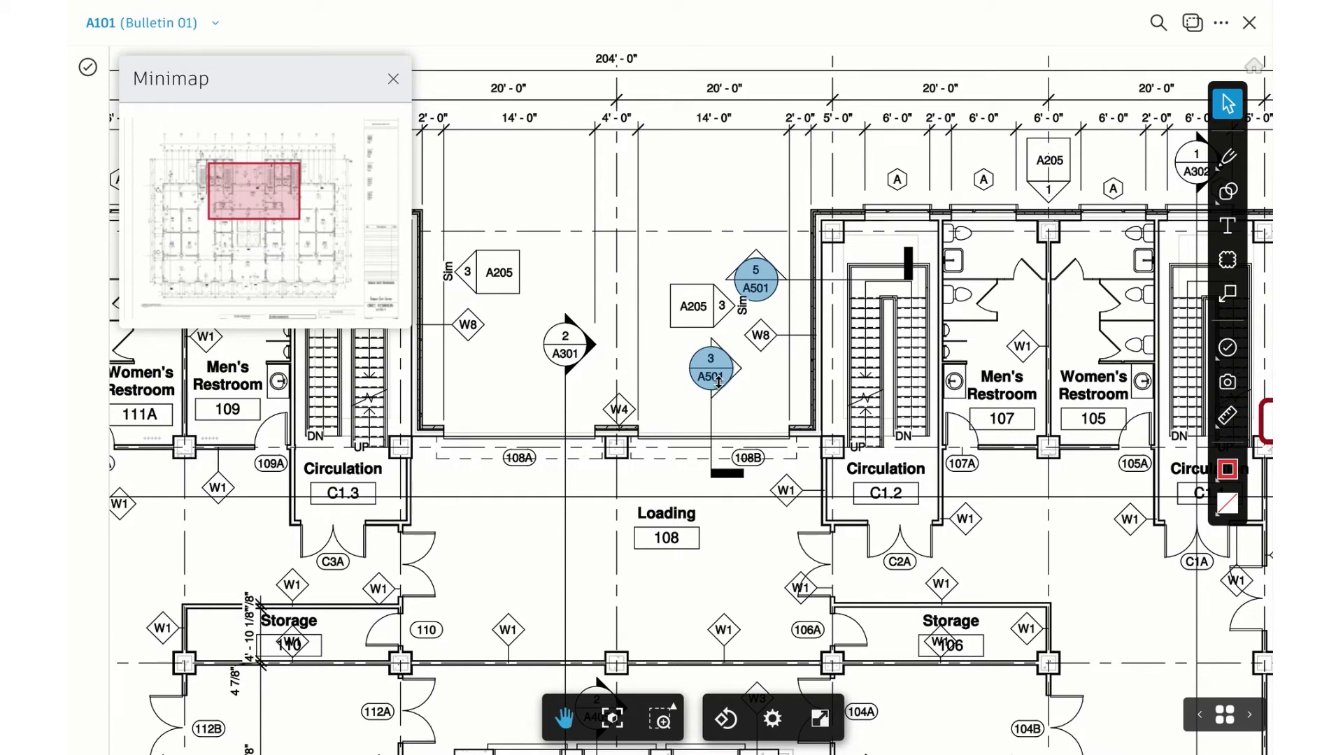
pyautogui.click(718, 387)
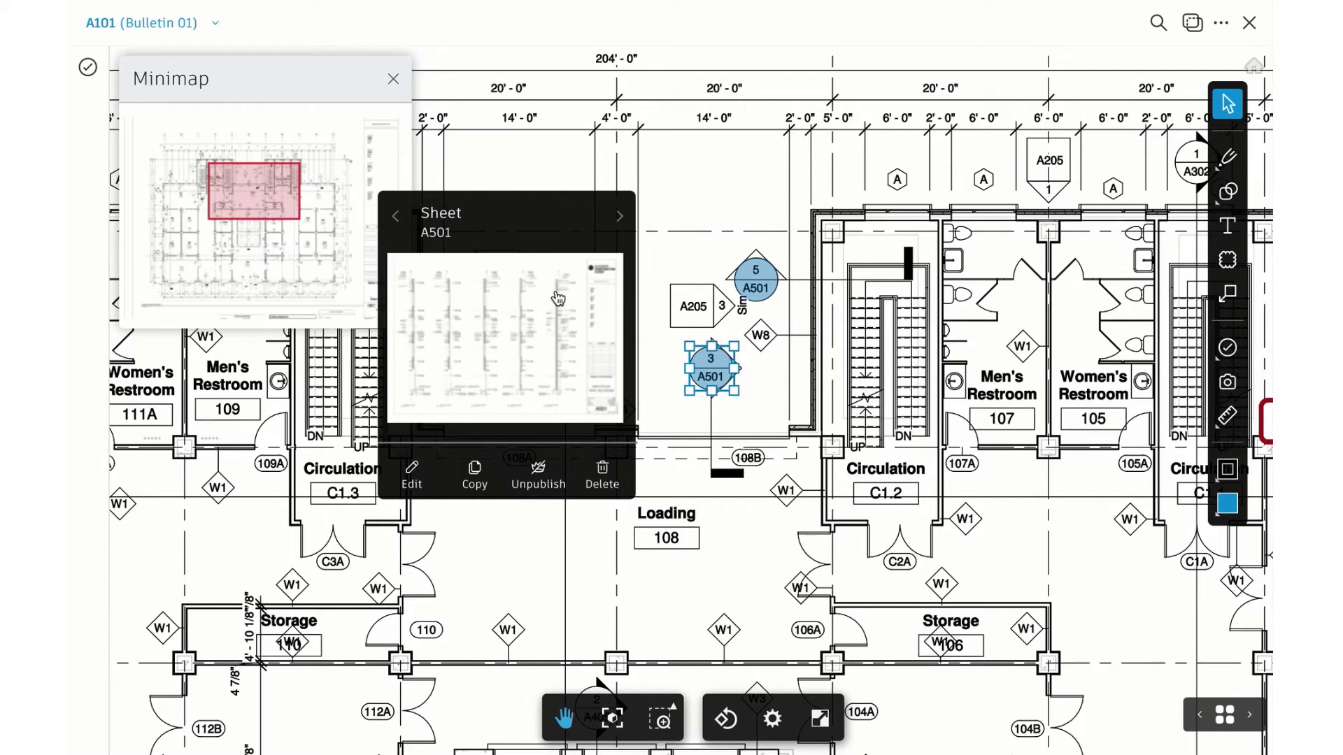
pyautogui.click(443, 272)
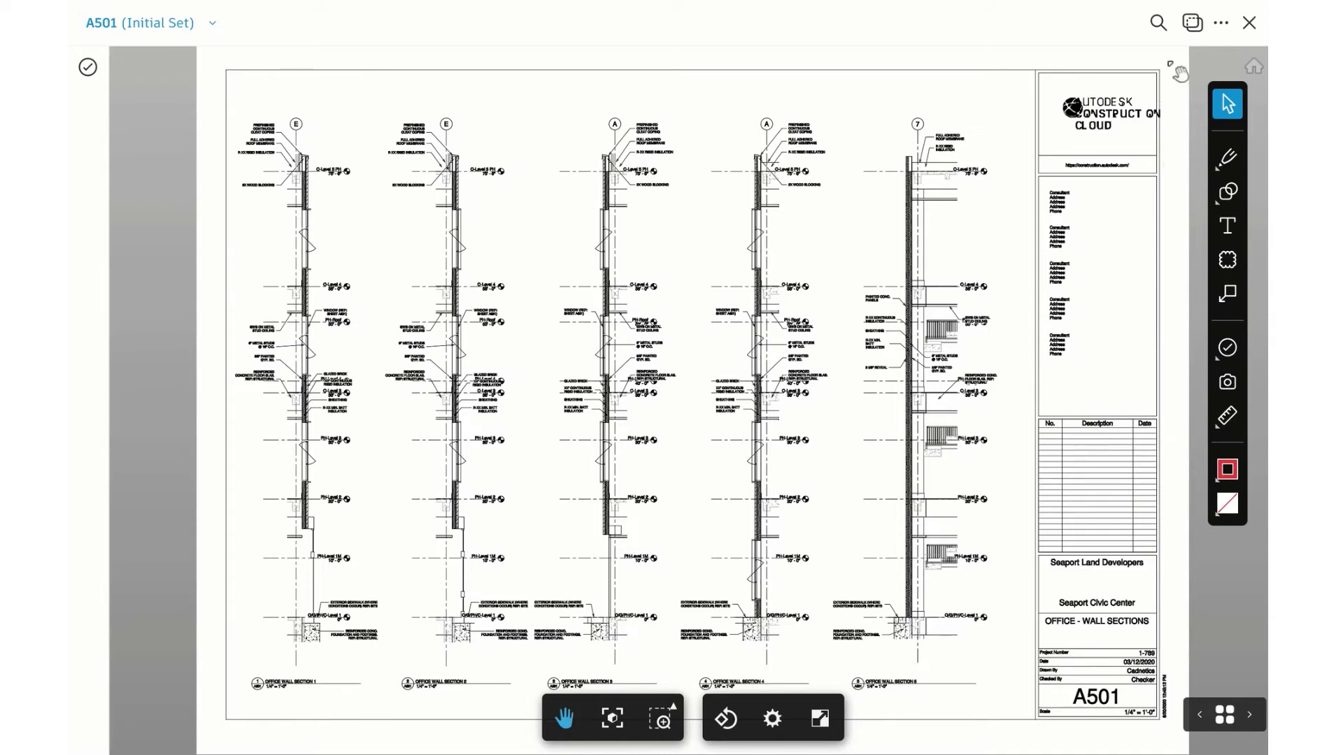
# Close sheet A501 and switch to the project's Files area
pyautogui.click(1249, 26)
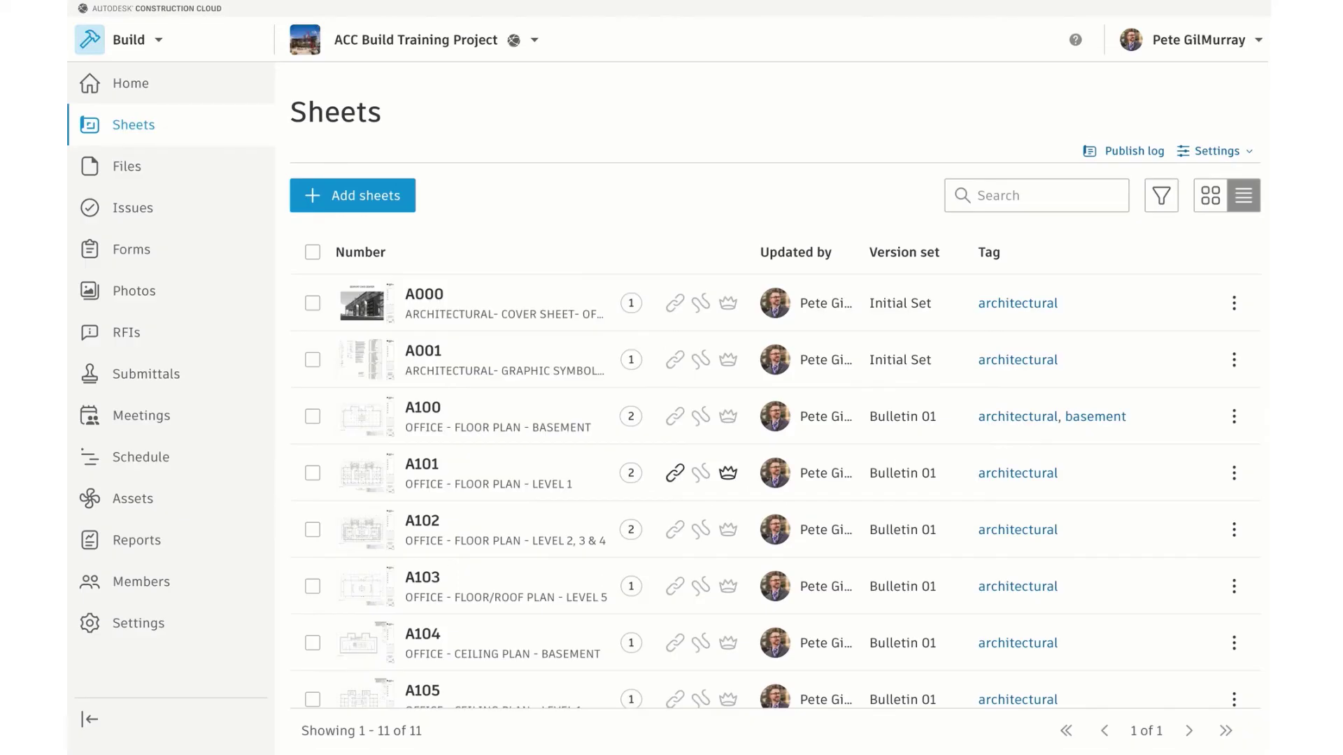
pyautogui.click(119, 173)
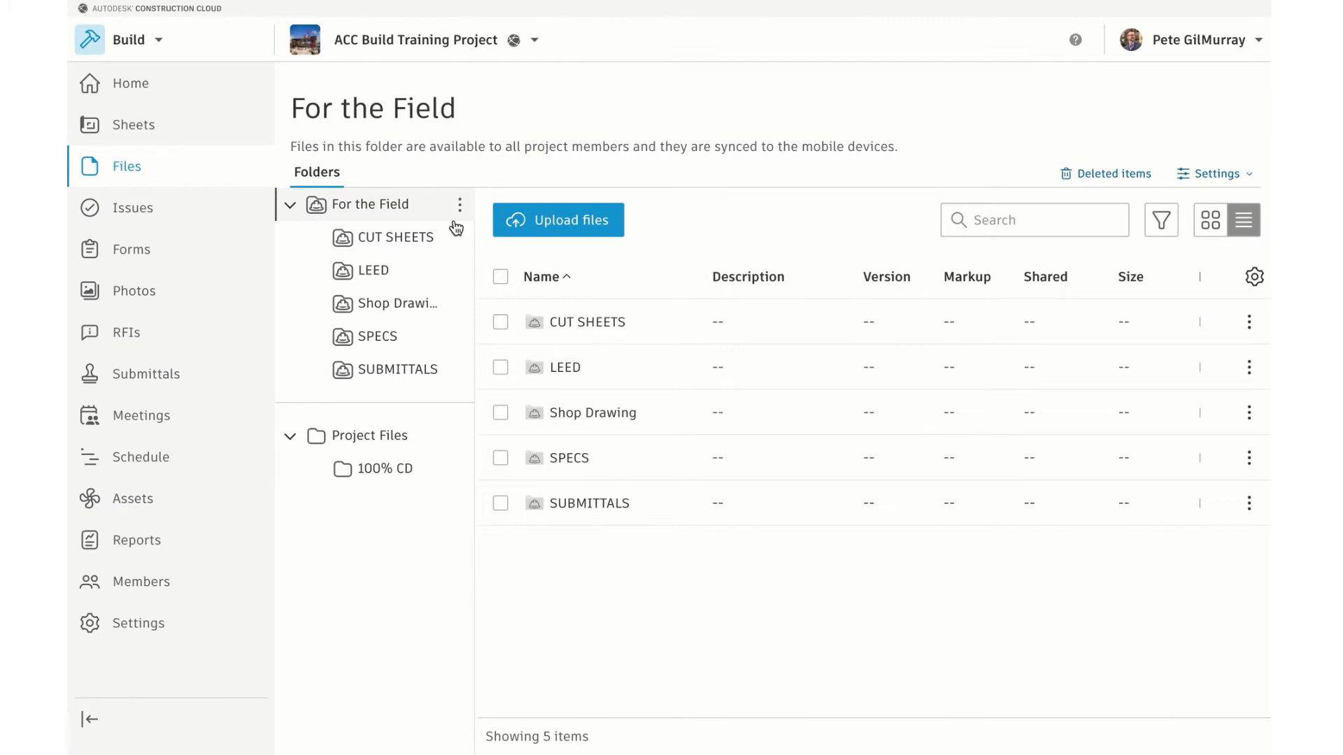
# Browse the Shop Drawing and SPECS folders, then bring up the For the Field folder actions
pyautogui.click(403, 314)
pyautogui.click(395, 346)
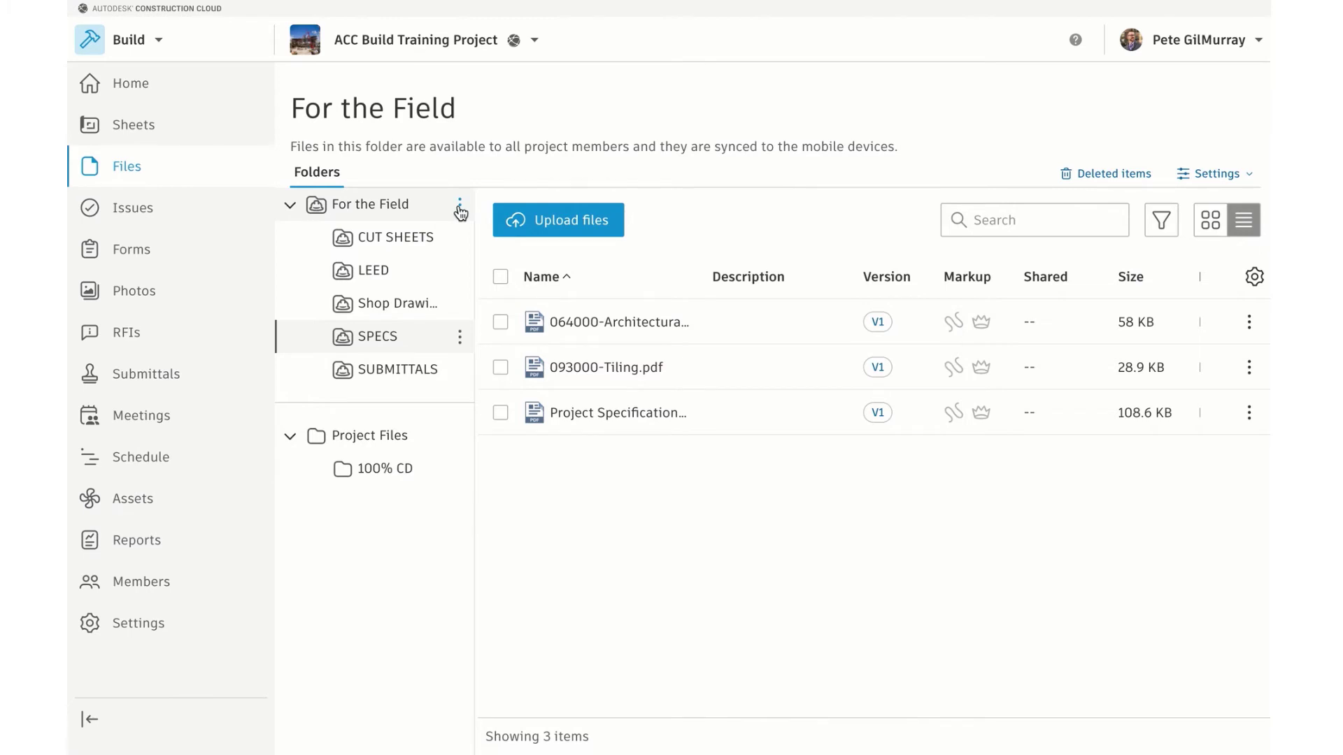
pyautogui.click(459, 210)
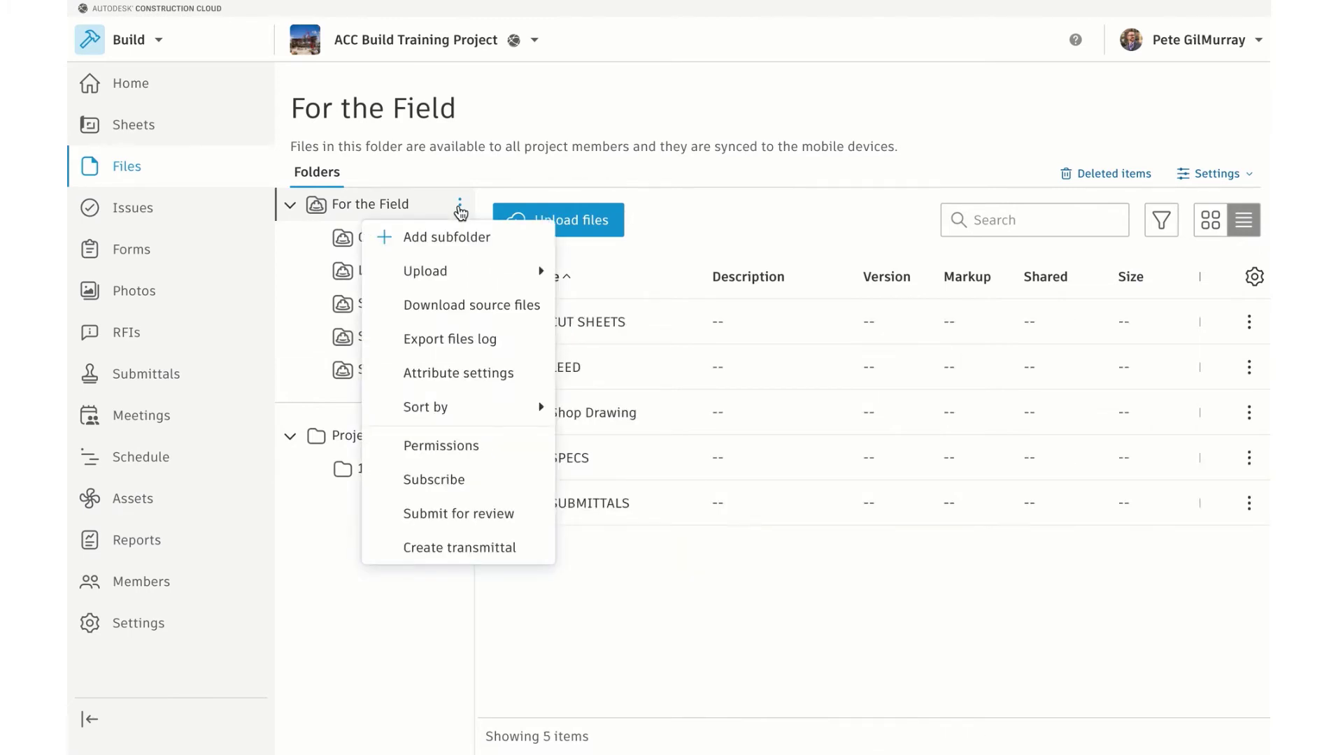
# Add a subfolder named SAFETY under For the Field
pyautogui.click(500, 245)
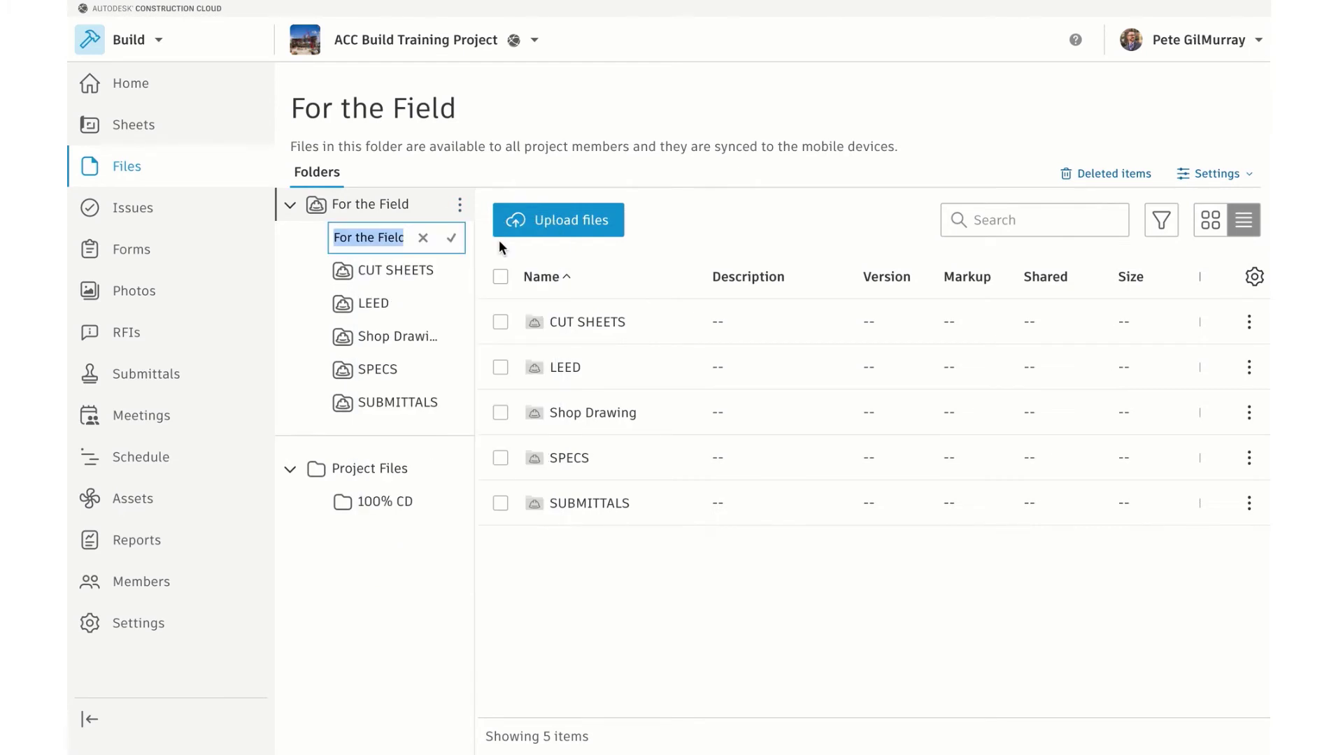
pyautogui.write('SAFETY')
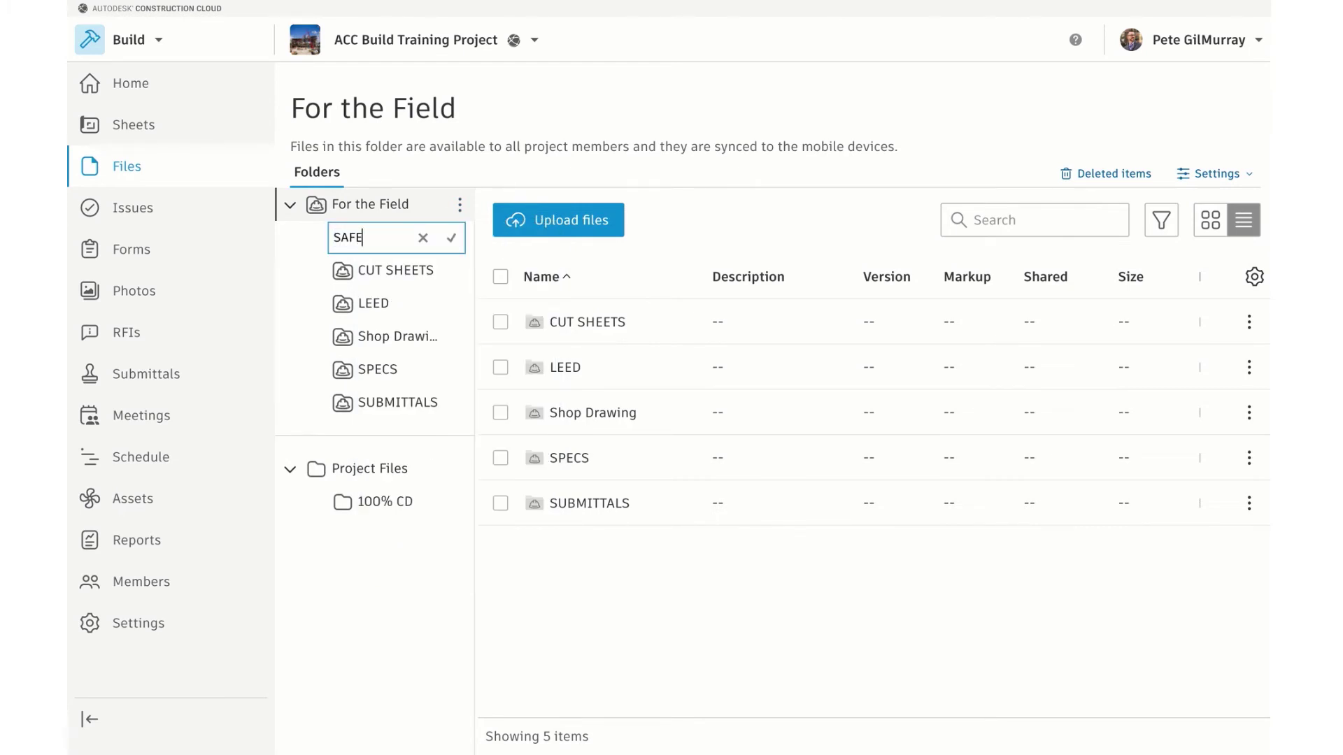
pyautogui.click(453, 240)
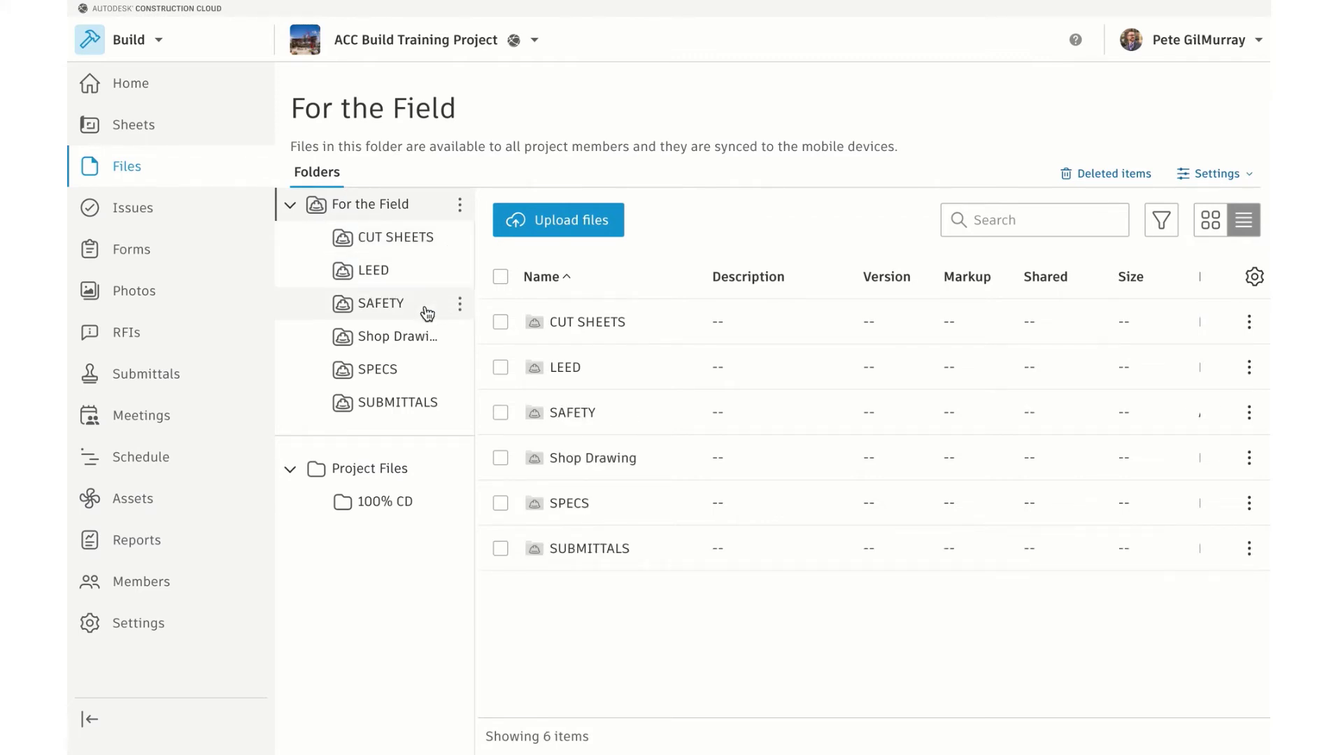
pyautogui.click(458, 305)
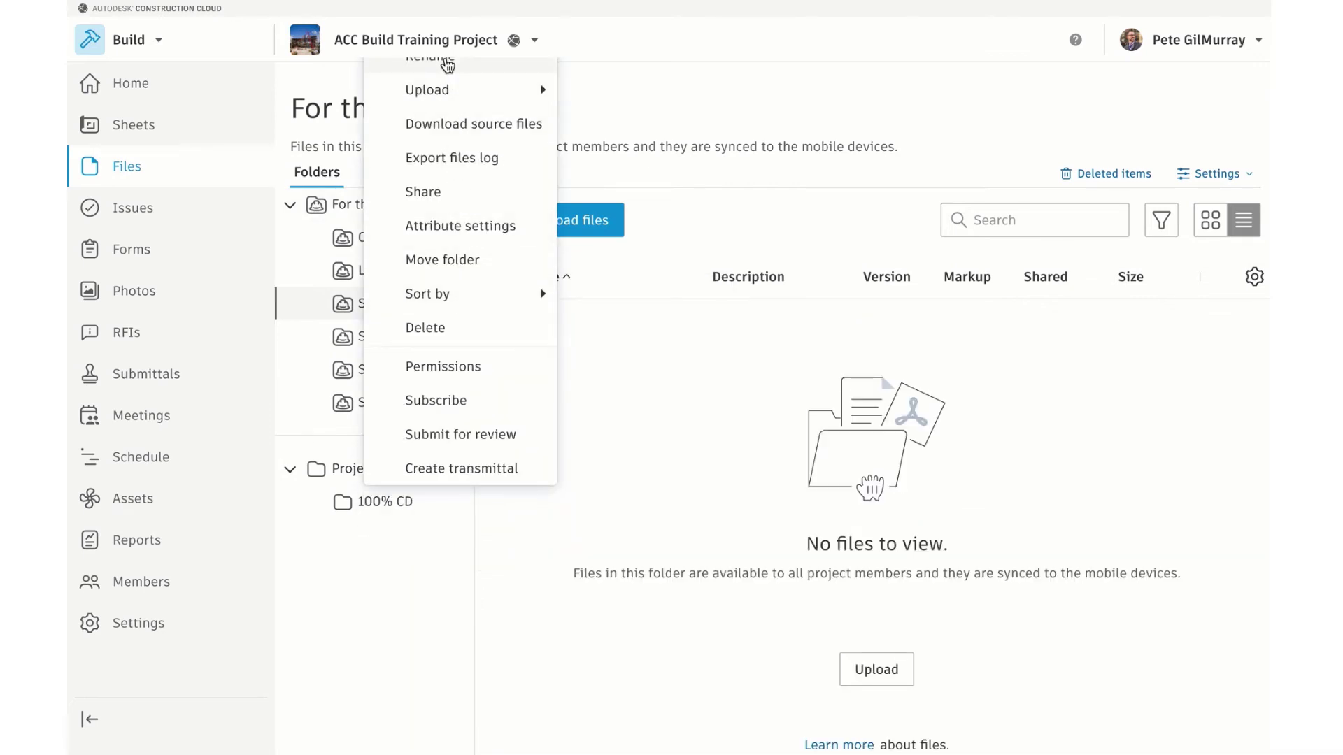
# Open Project Files and add a subfolder named CONTRACTS to it
pyautogui.click(318, 278)
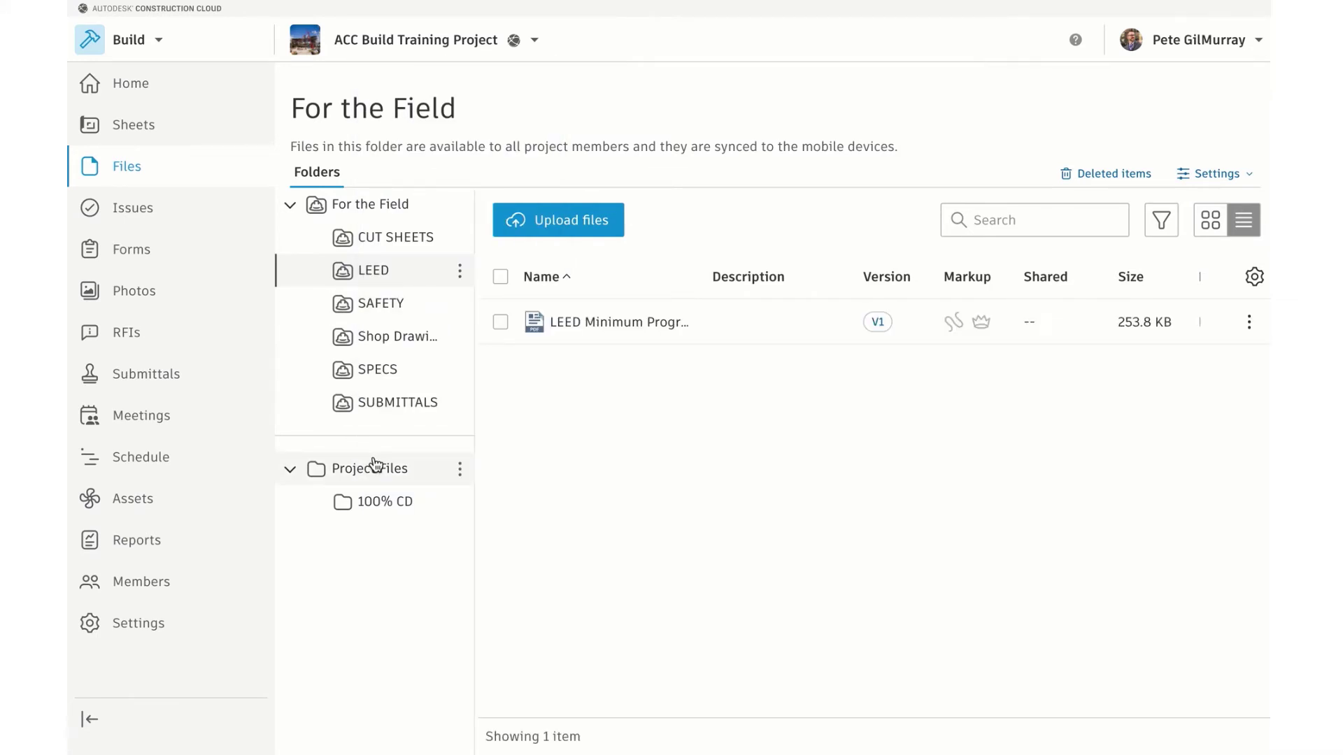
pyautogui.click(432, 473)
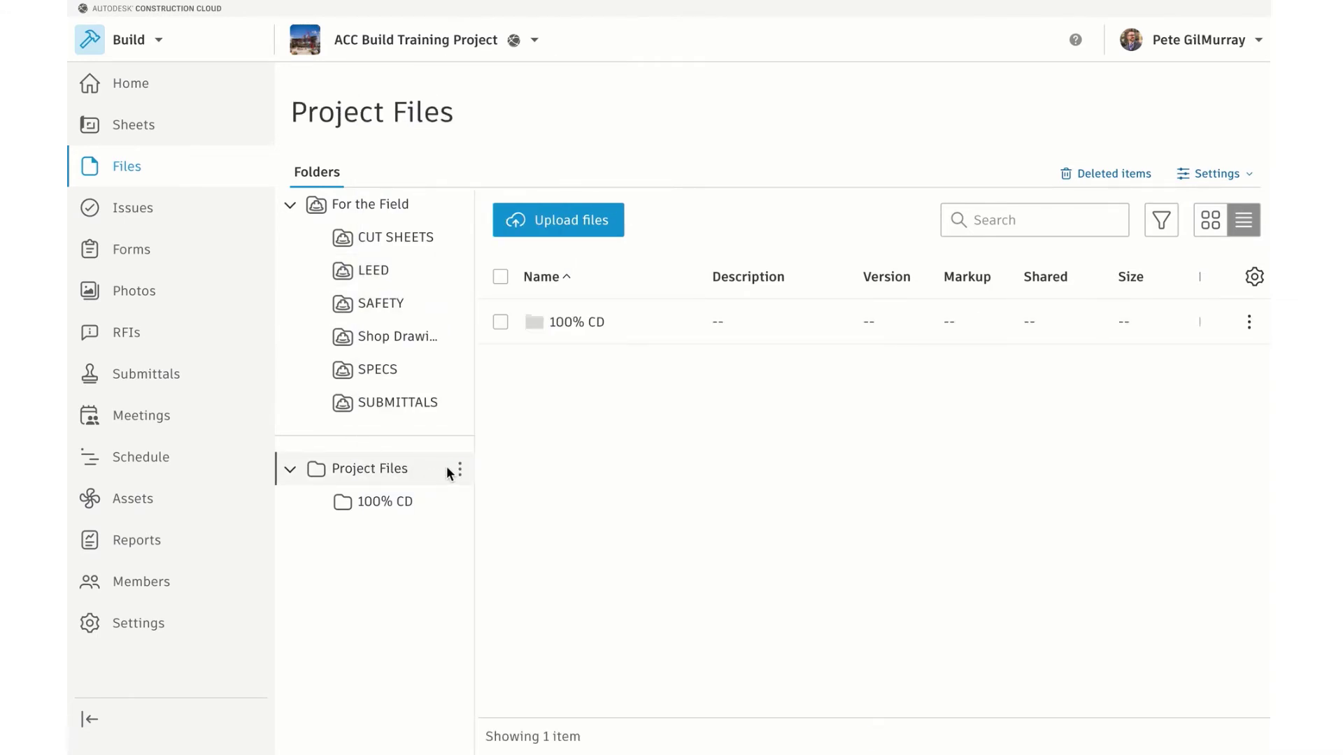
pyautogui.click(460, 470)
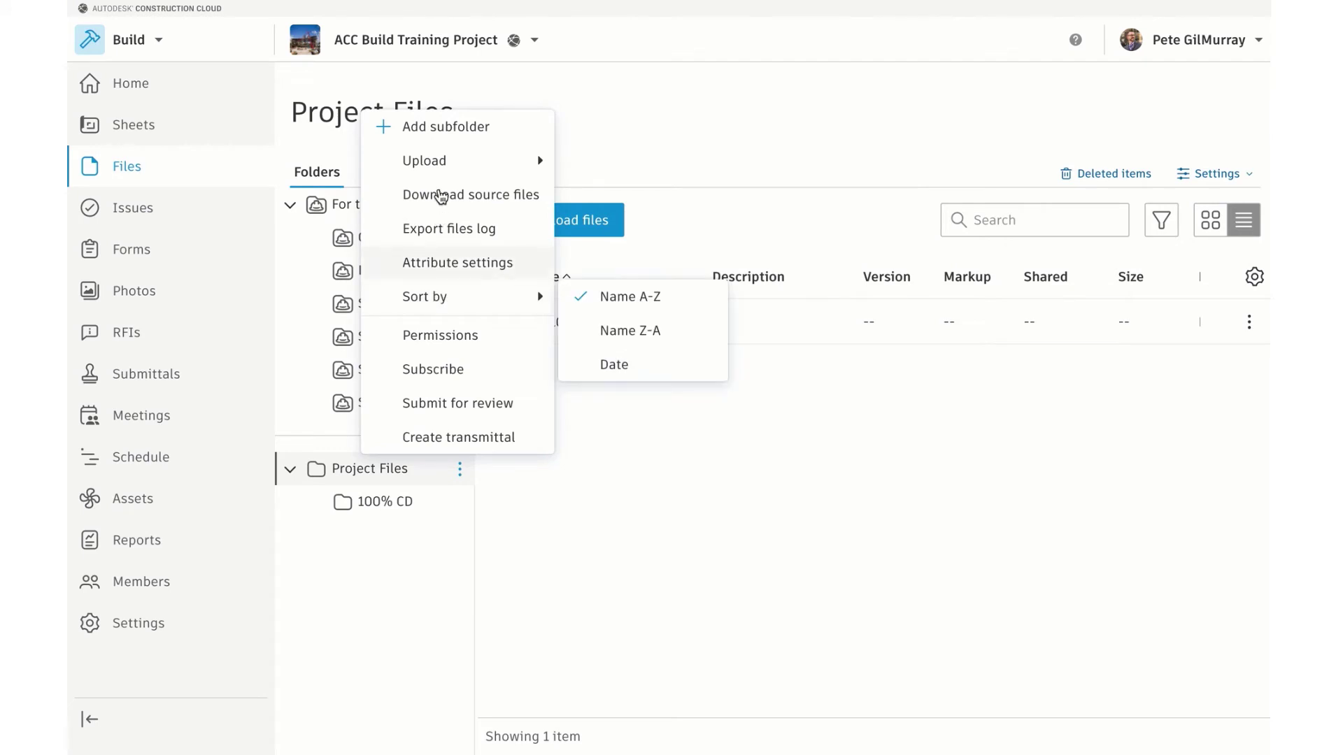
pyautogui.click(468, 132)
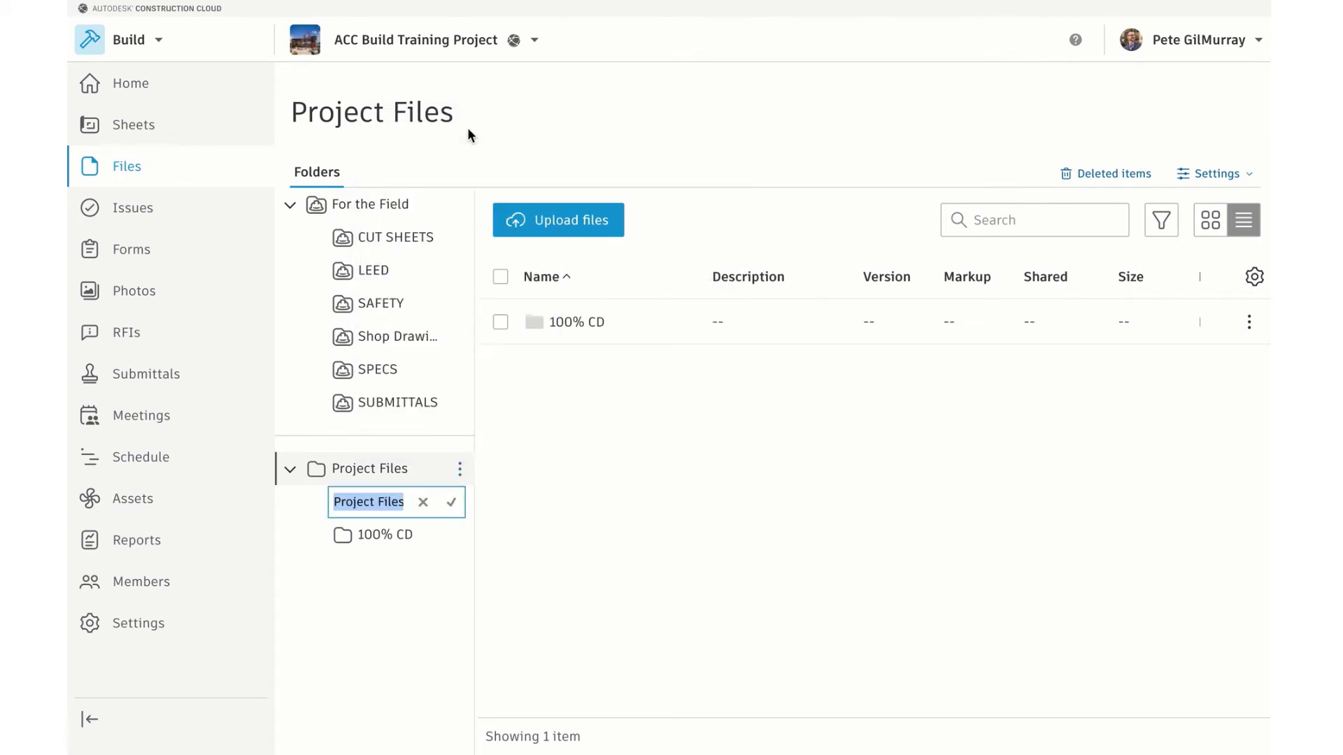
pyautogui.write('CONTRACTS')
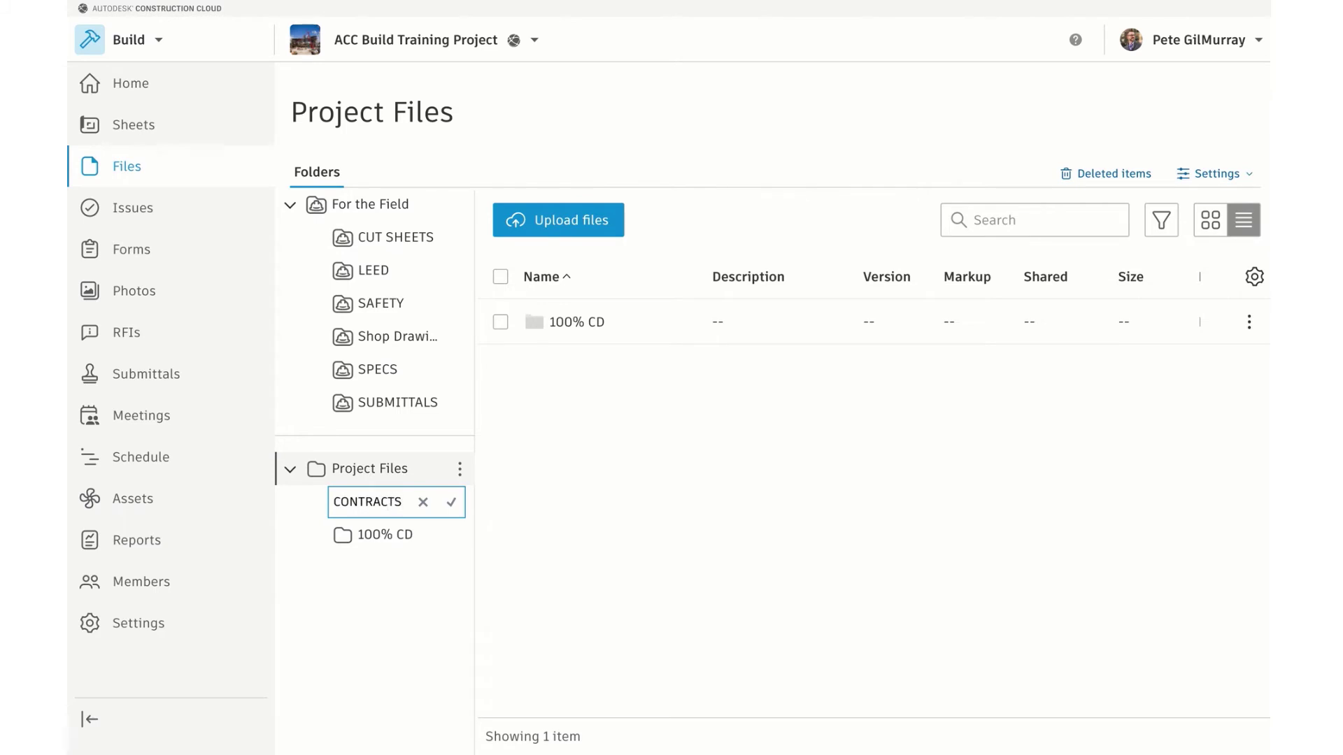
pyautogui.click(451, 501)
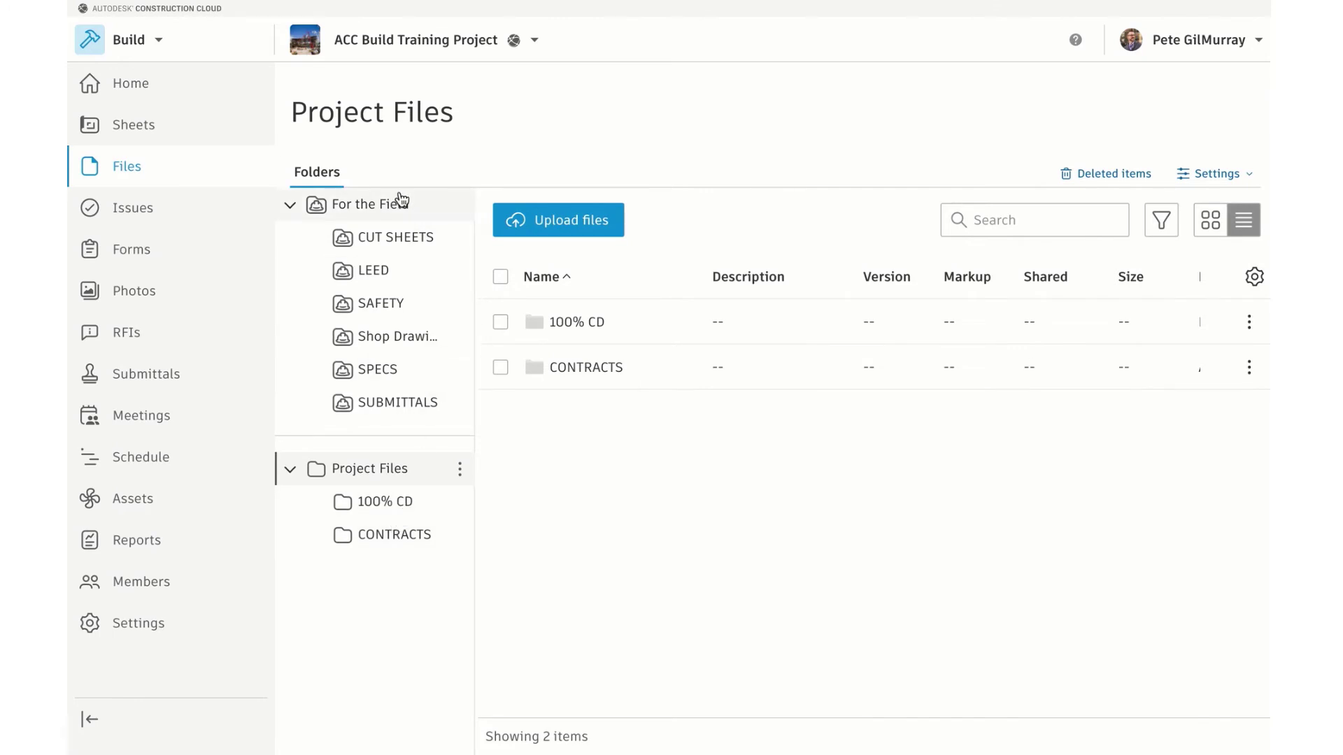
pyautogui.click(461, 206)
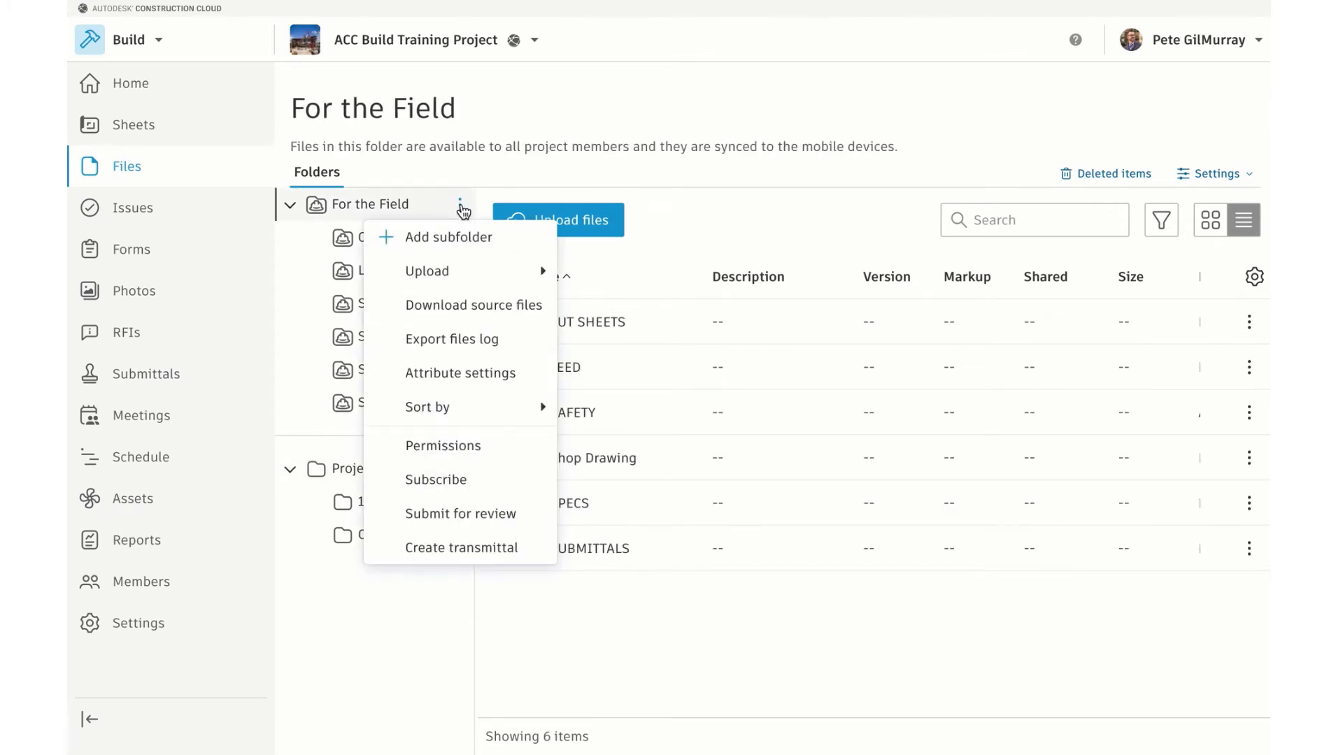
# Open For the Field's permissions and choose the Project Engineer role for new access
pyautogui.click(489, 454)
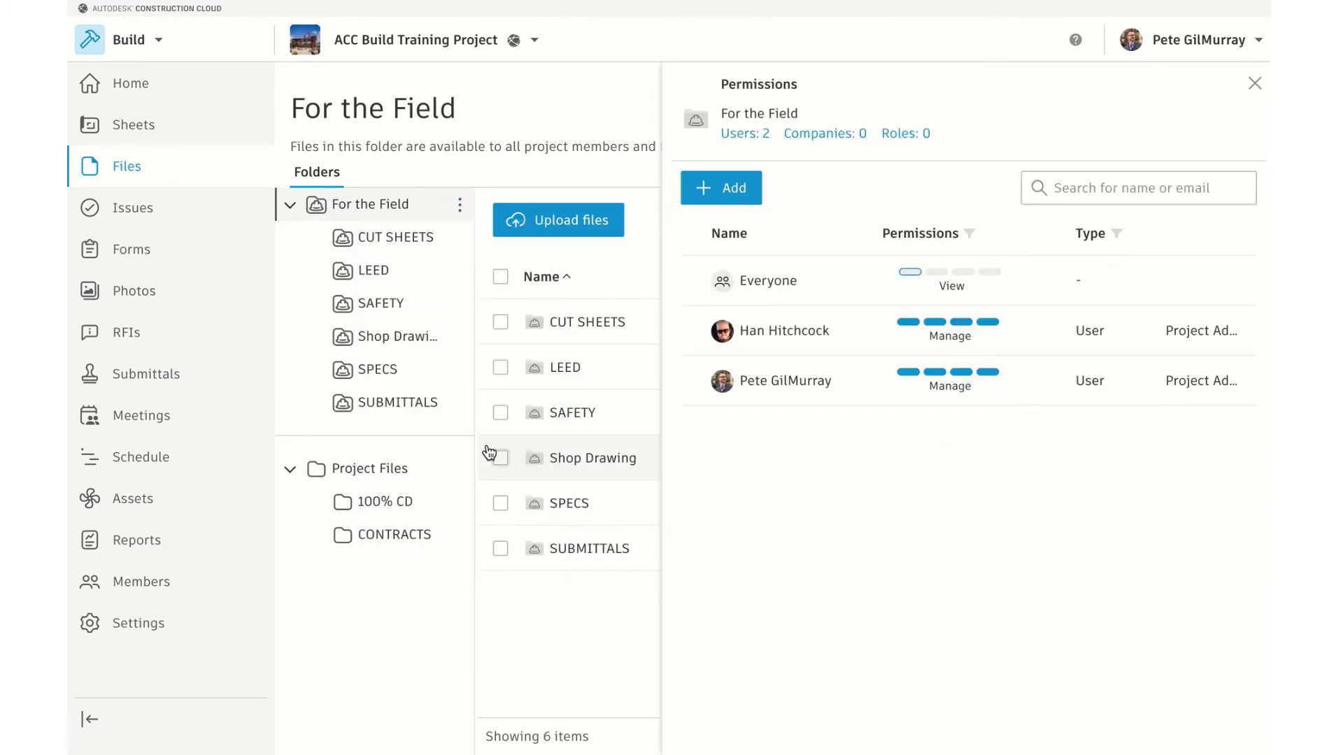
pyautogui.click(733, 199)
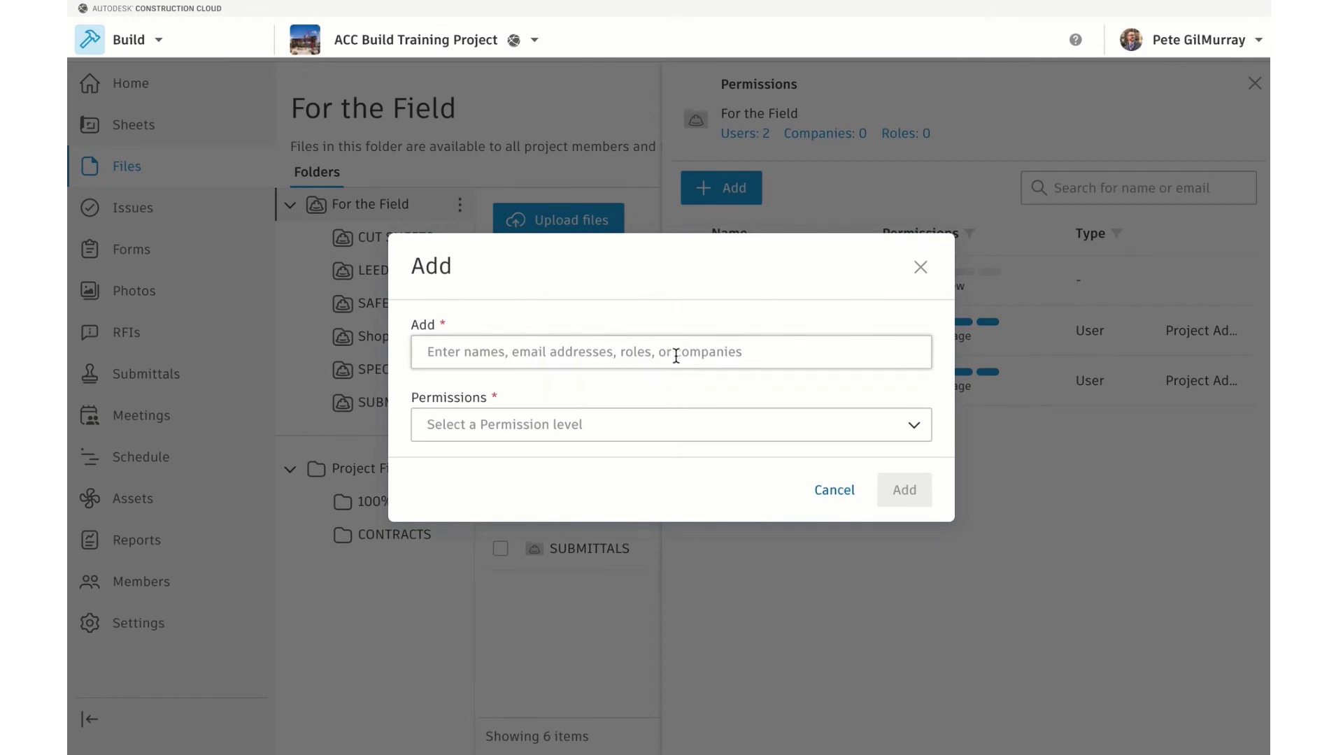
pyautogui.click(686, 425)
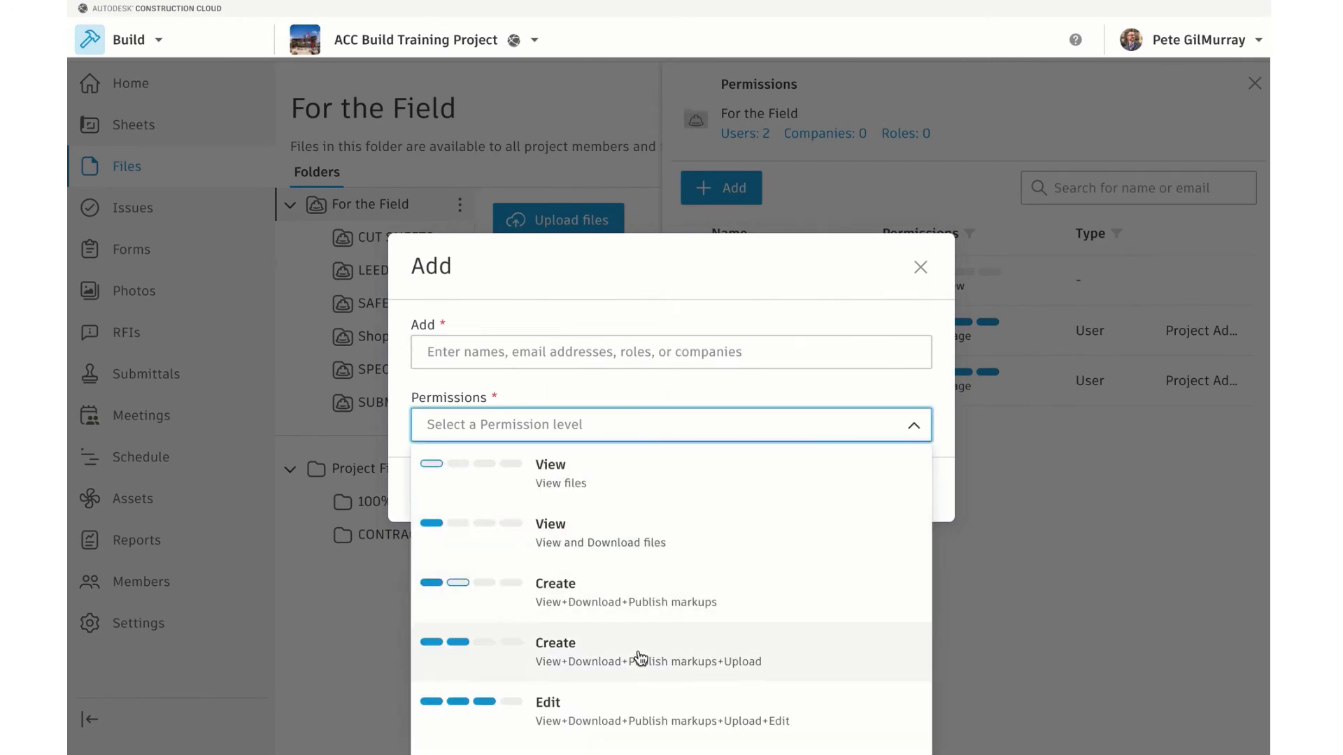
pyautogui.click(665, 319)
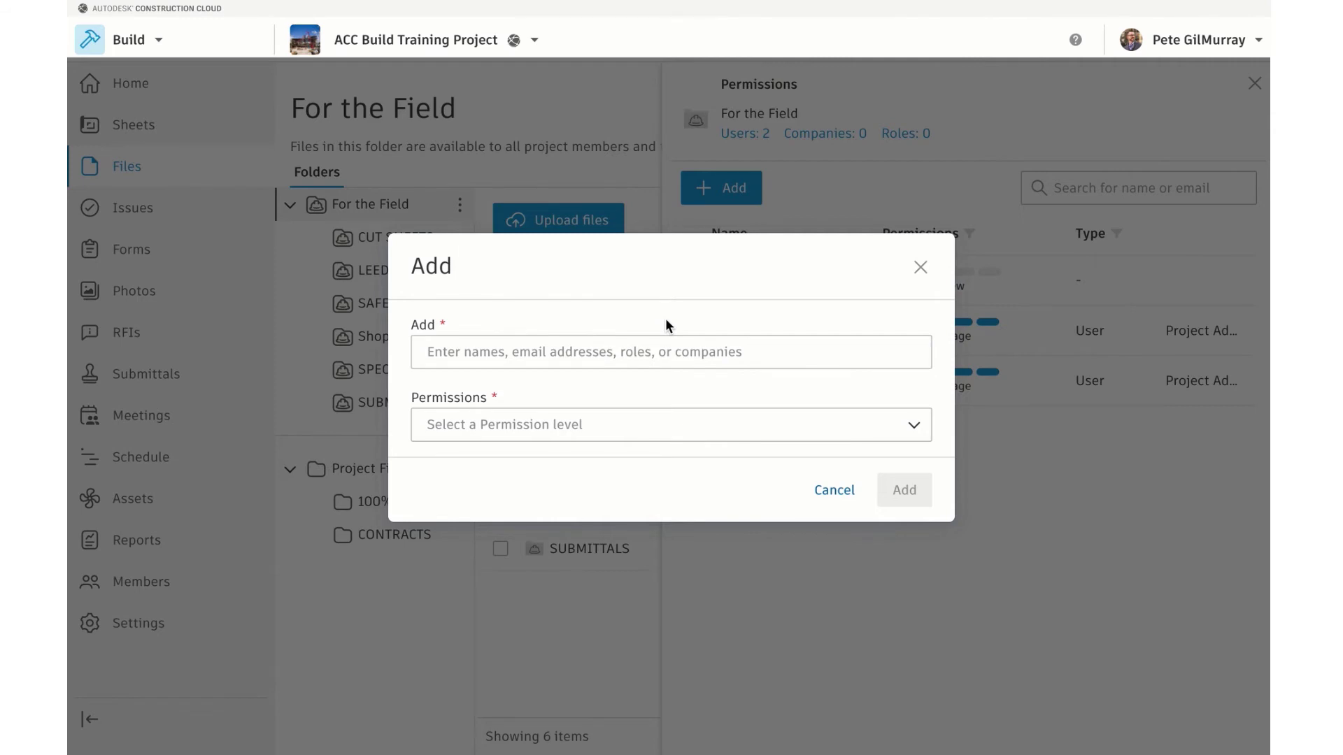
pyautogui.click(584, 349)
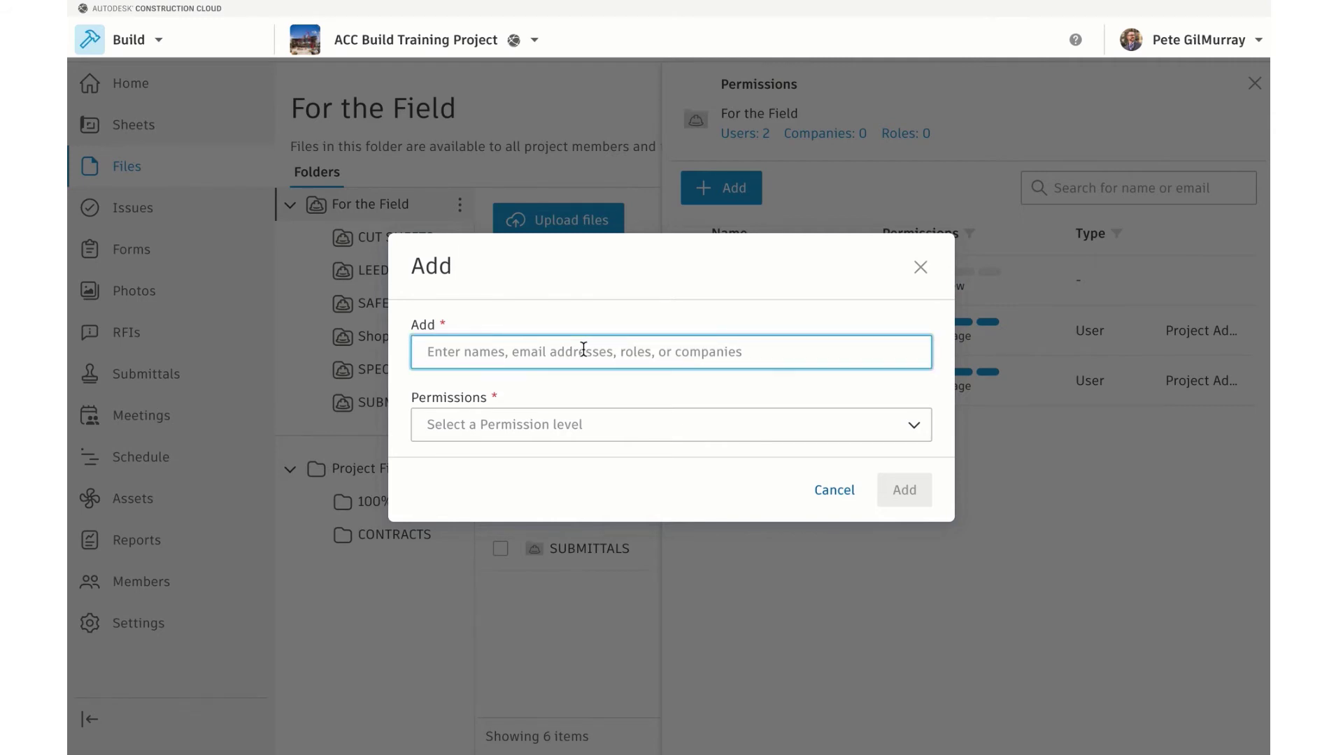
pyautogui.write('eng')
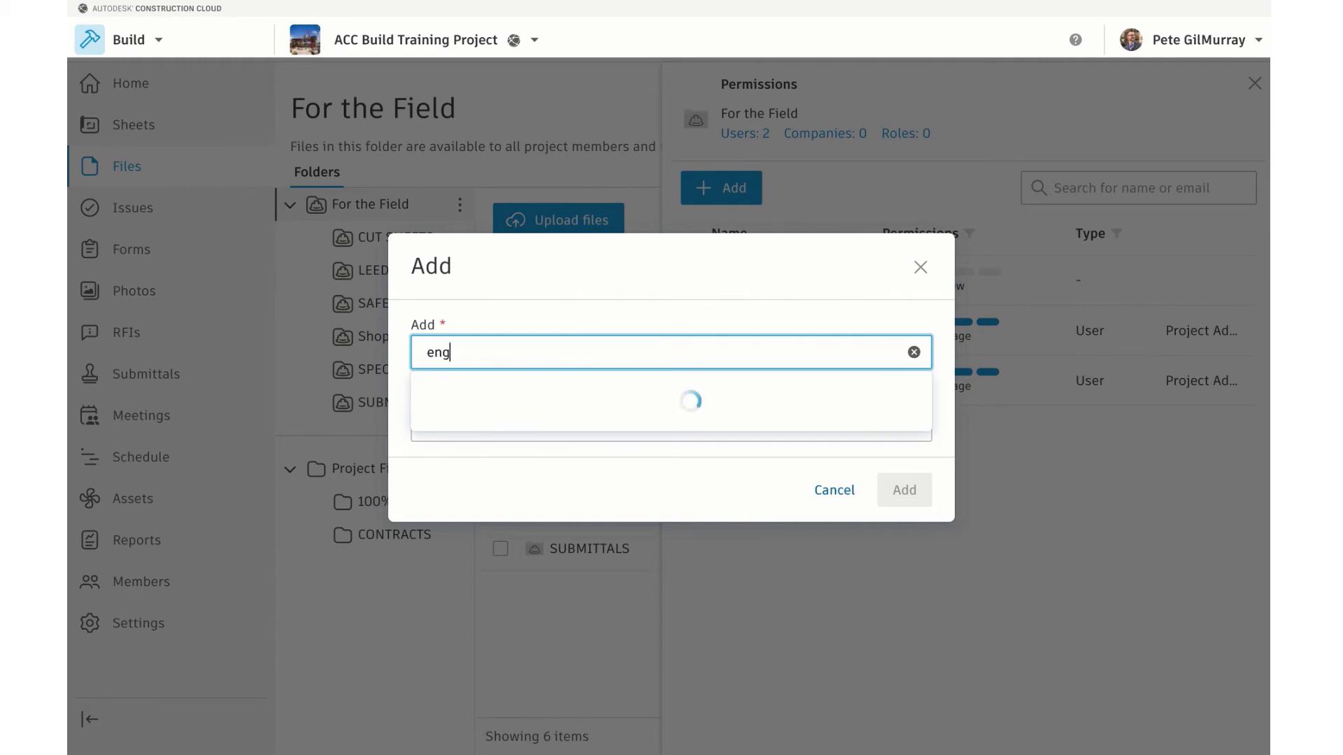
pyautogui.write('ineer')
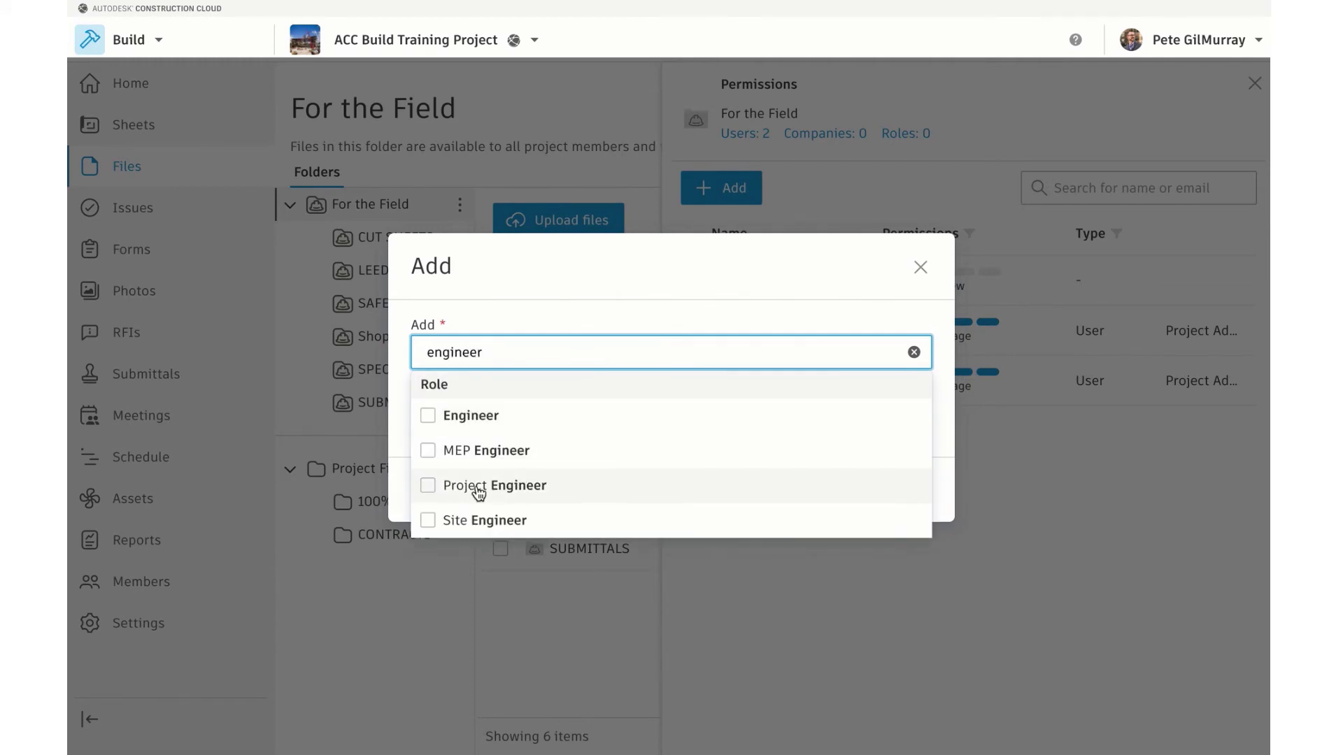
pyautogui.click(435, 490)
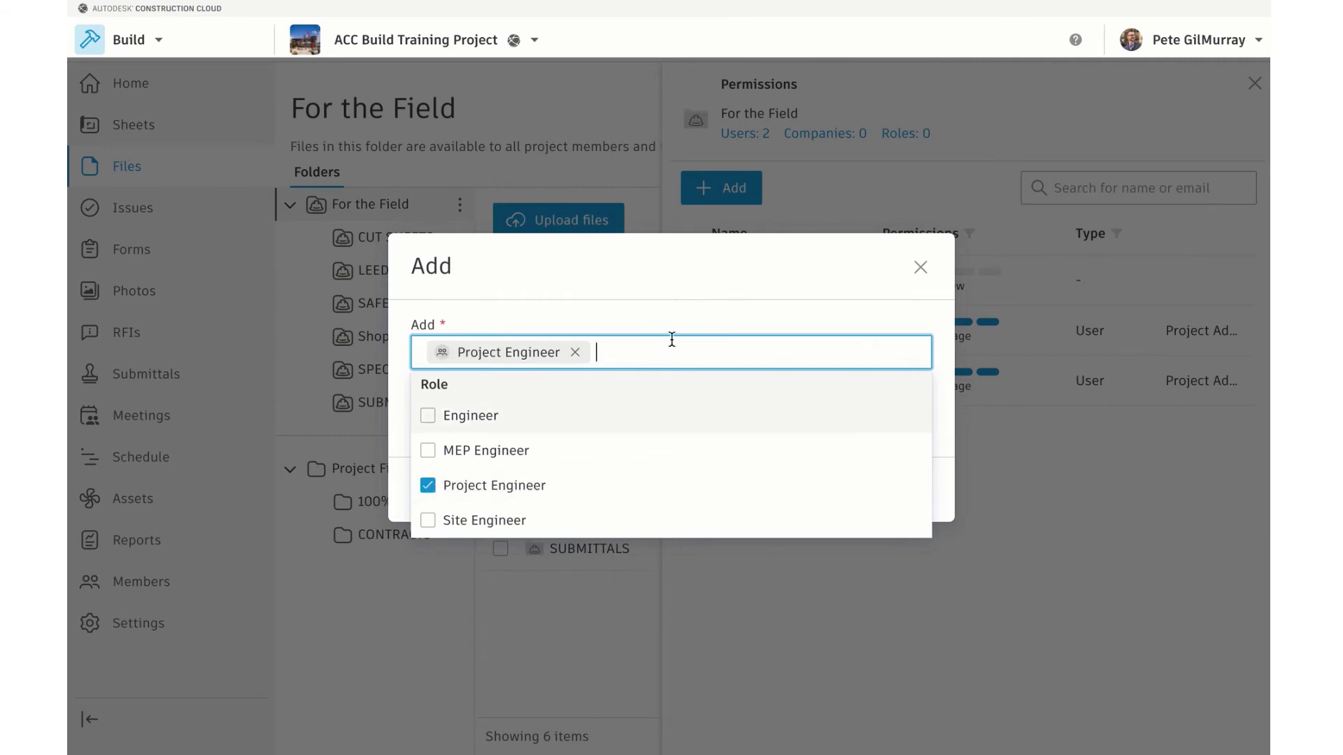
pyautogui.click(660, 309)
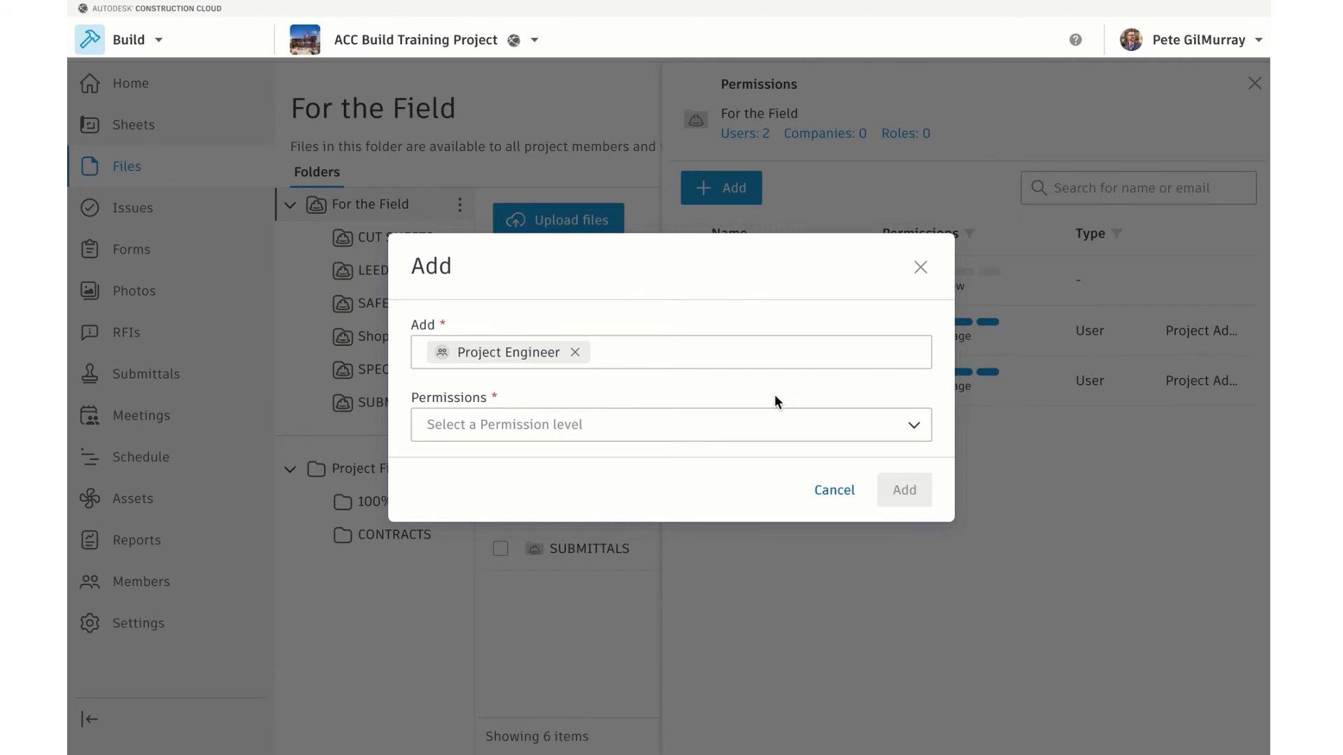
# Grant Project Engineer the Create level (View+Download+Publish markups+Upload)
pyautogui.click(916, 432)
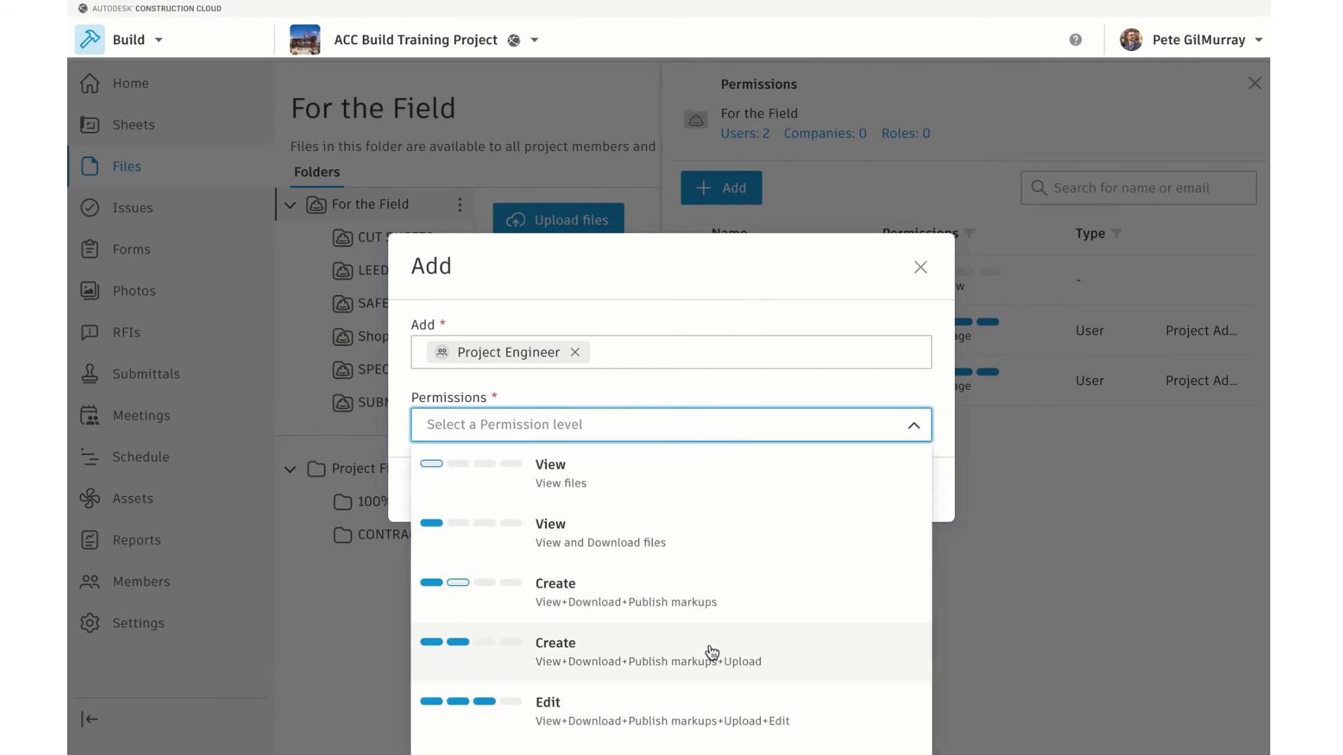
pyautogui.scroll(-1, 711, 651)
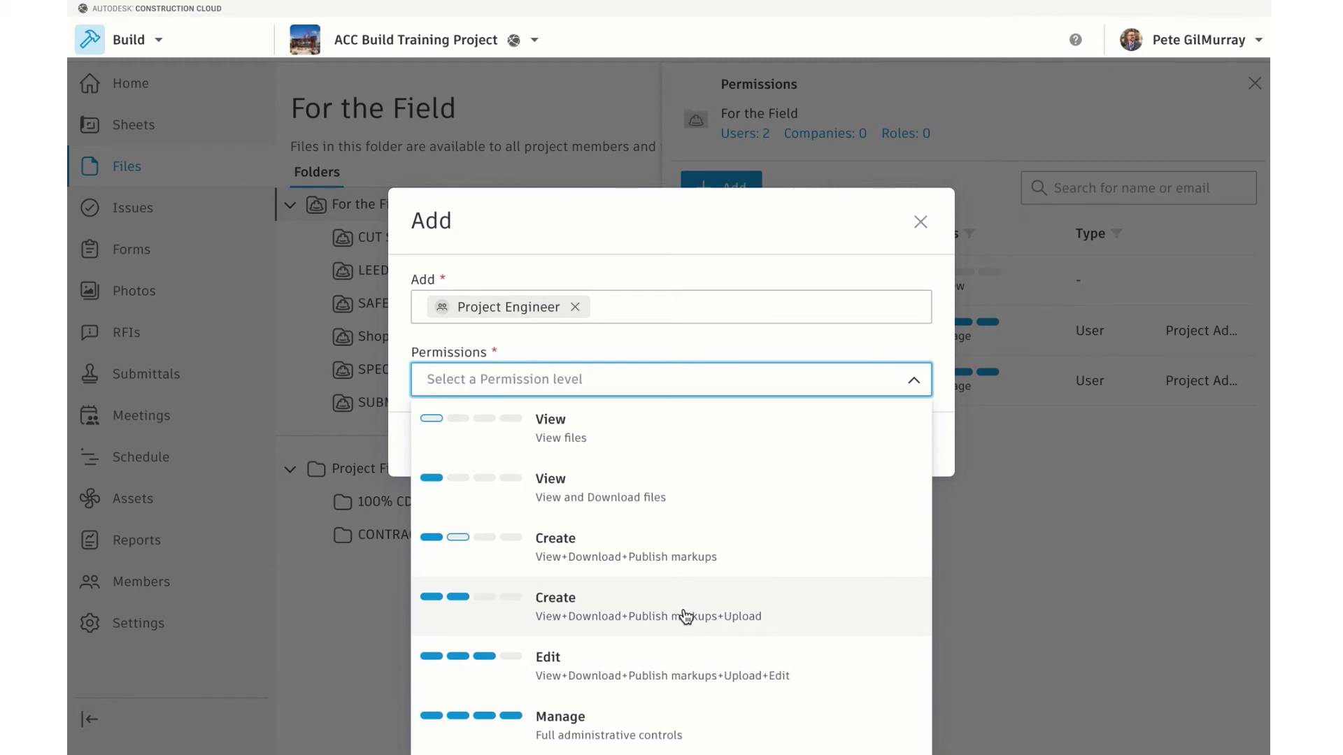
pyautogui.click(741, 611)
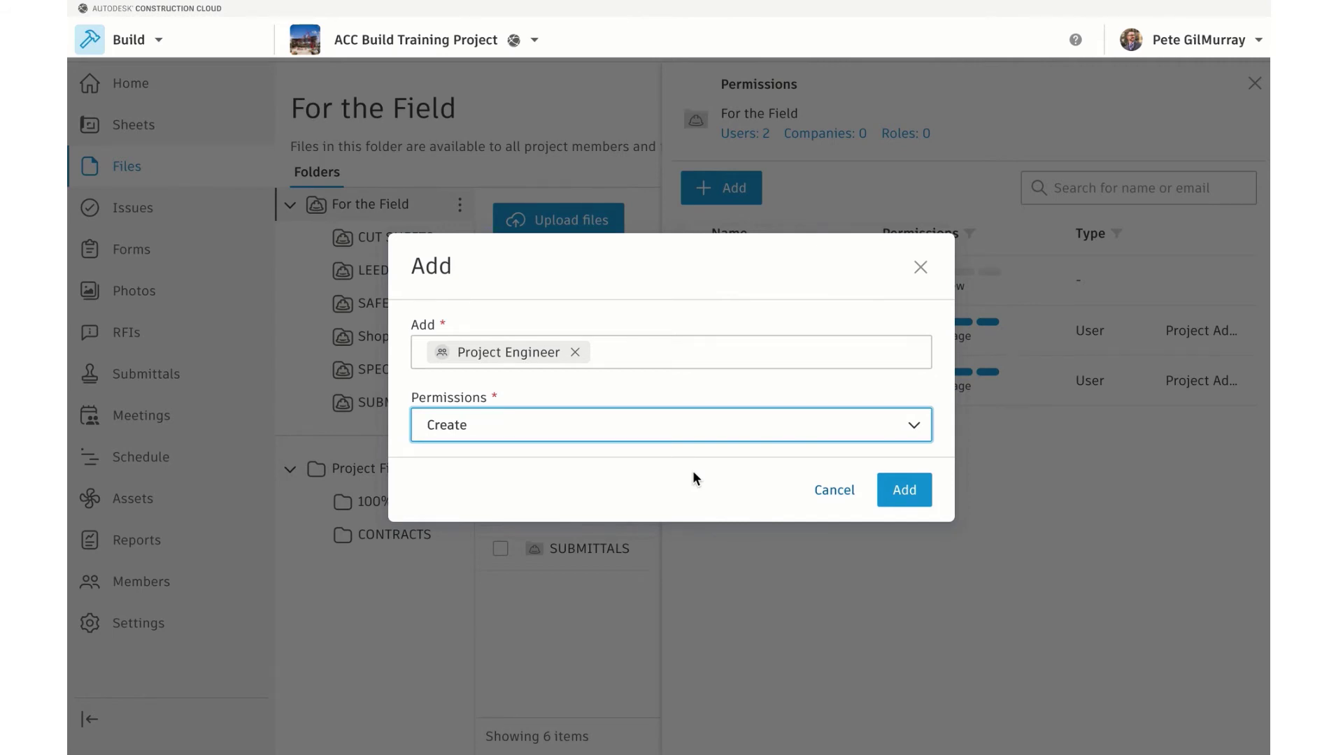
pyautogui.click(910, 495)
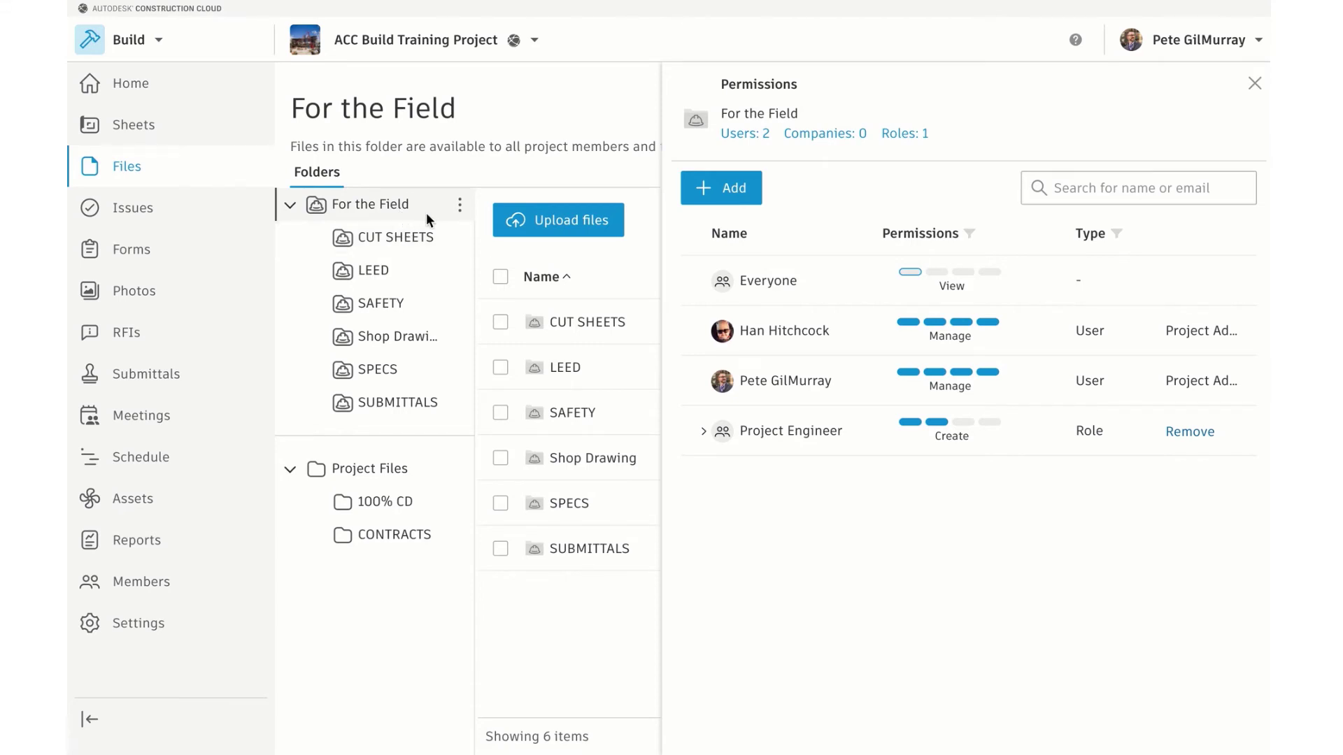
# Confirm CUT SHEETS inherits Project Engineer's Create permission, then close its permissions panel
pyautogui.click(460, 238)
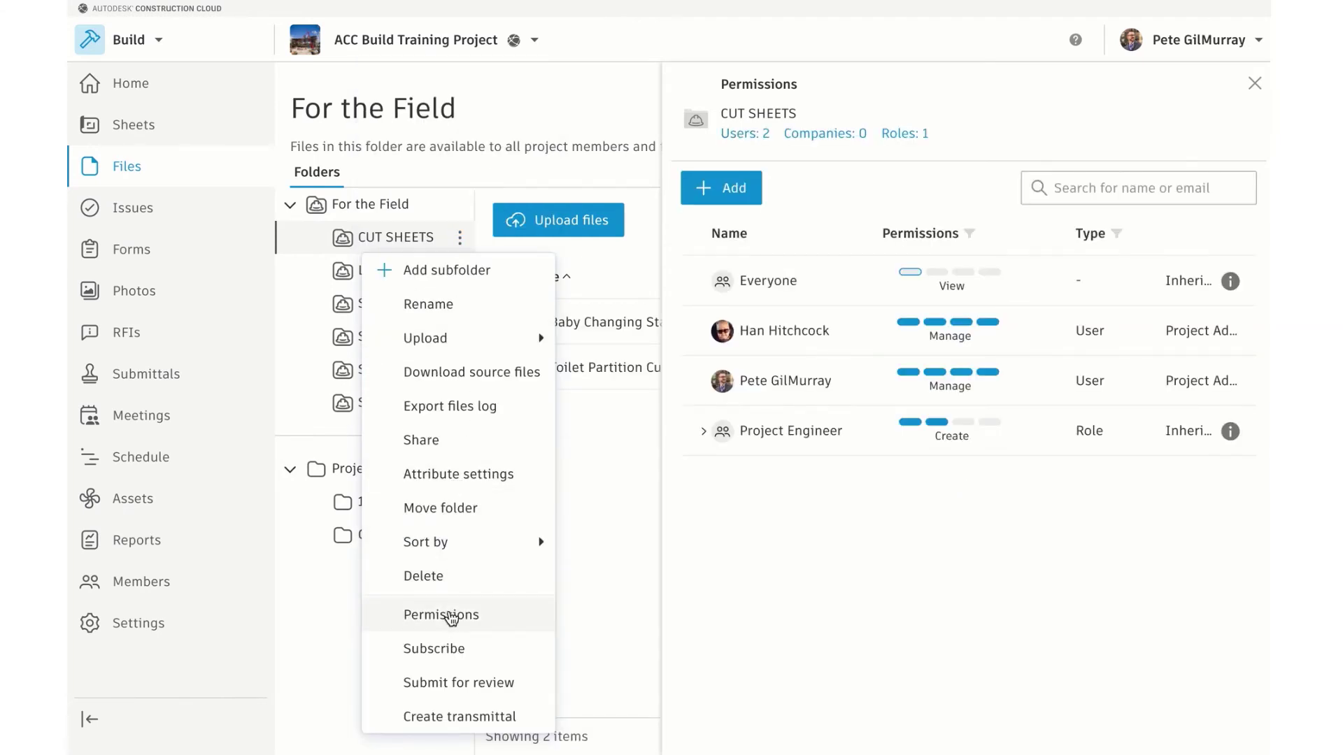
pyautogui.click(451, 616)
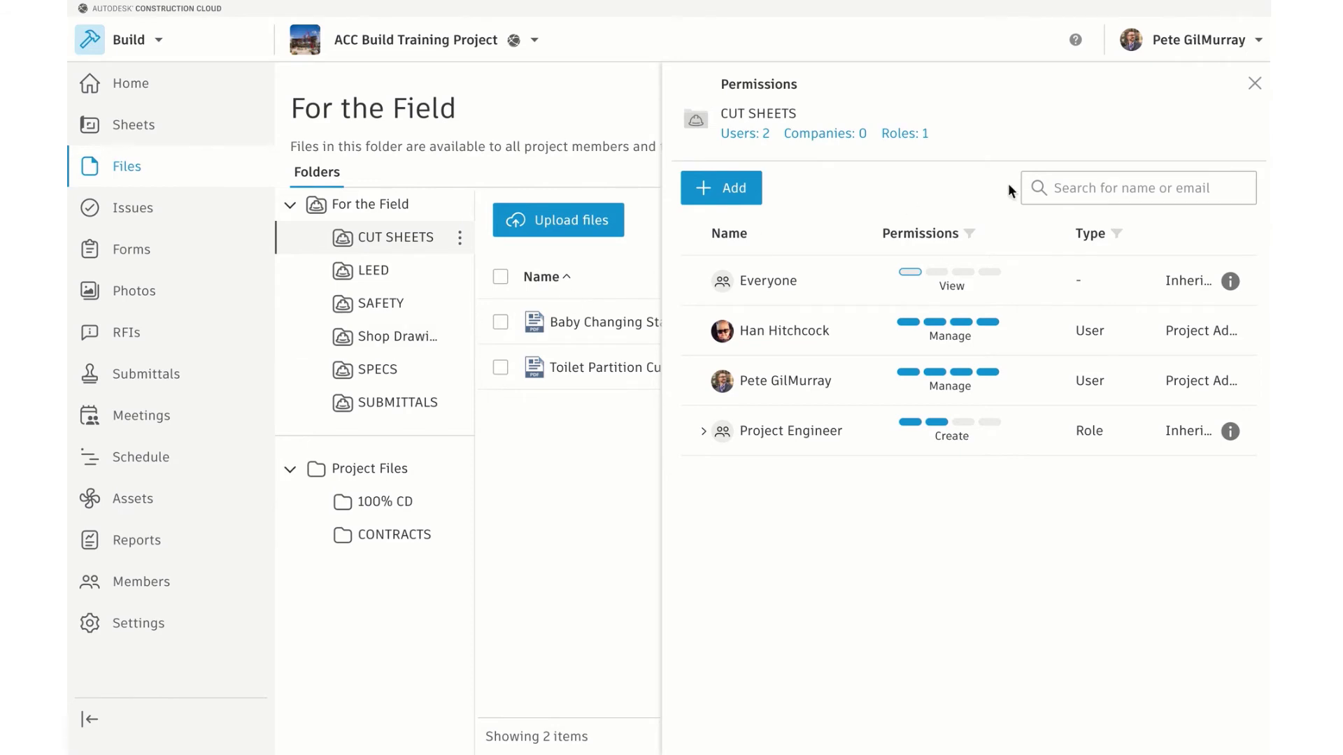
pyautogui.click(1254, 84)
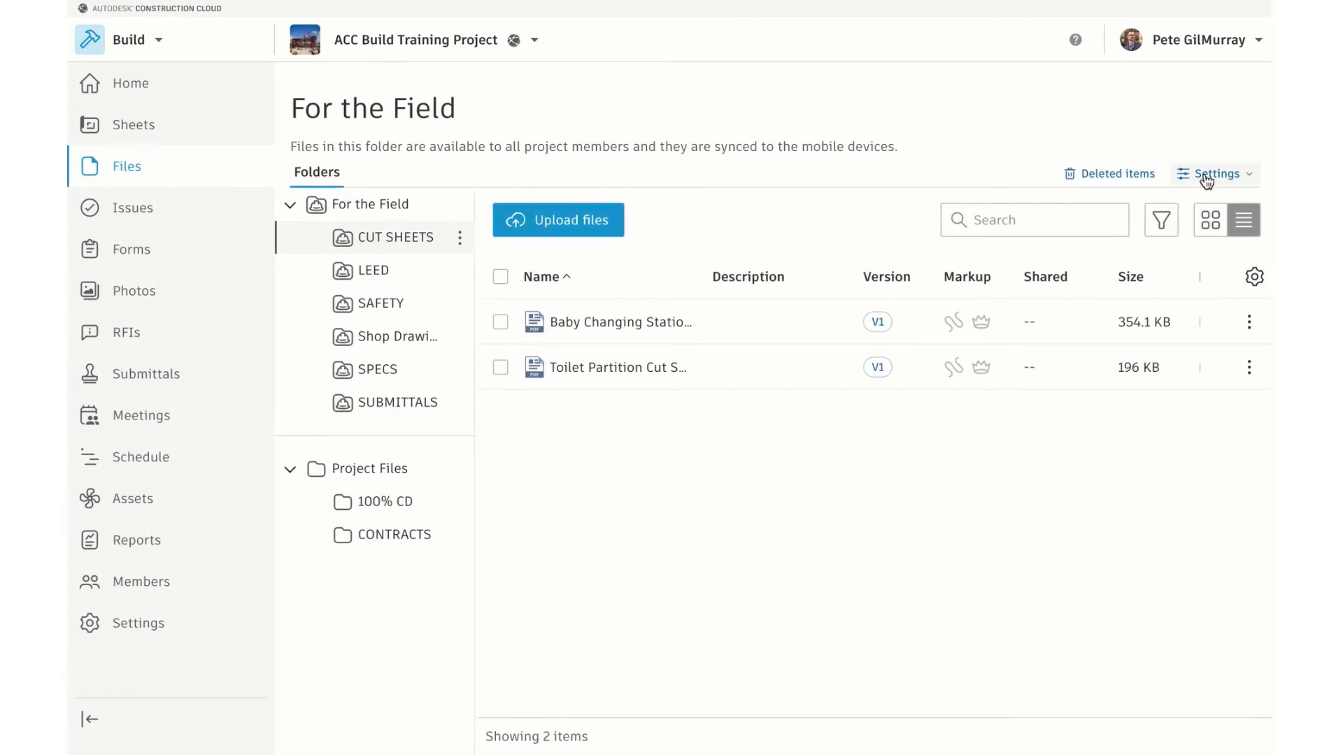
pyautogui.click(1202, 176)
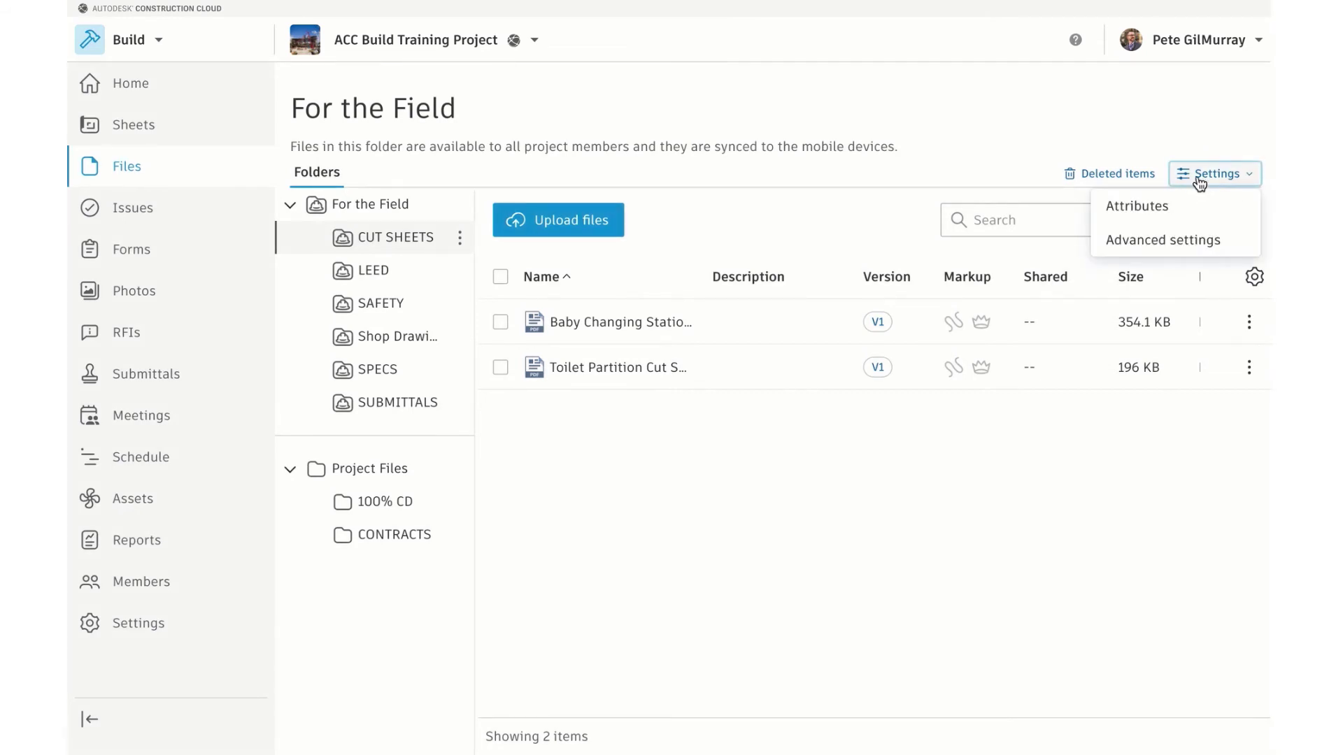
# Open the Files advanced settings, keeping public links enabled with 90-day expiry
pyautogui.click(1193, 240)
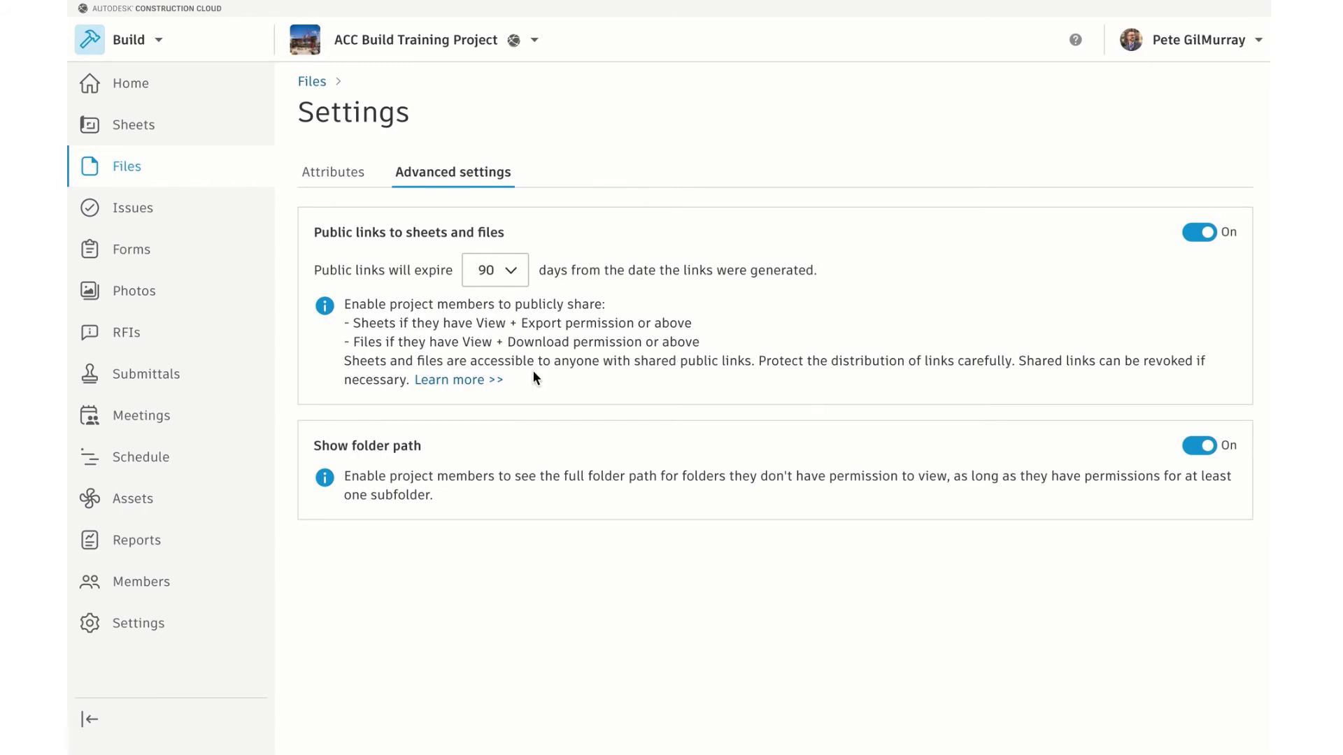
pyautogui.click(508, 274)
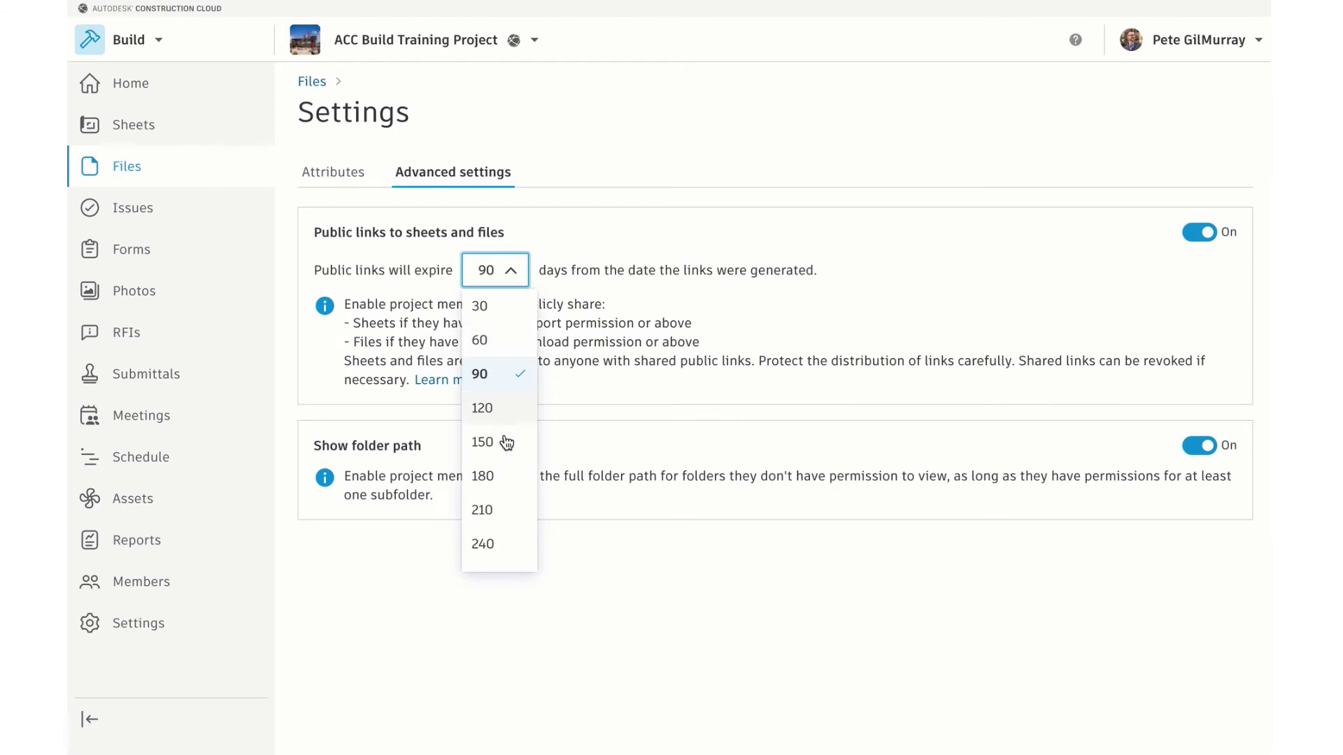
pyautogui.click(648, 297)
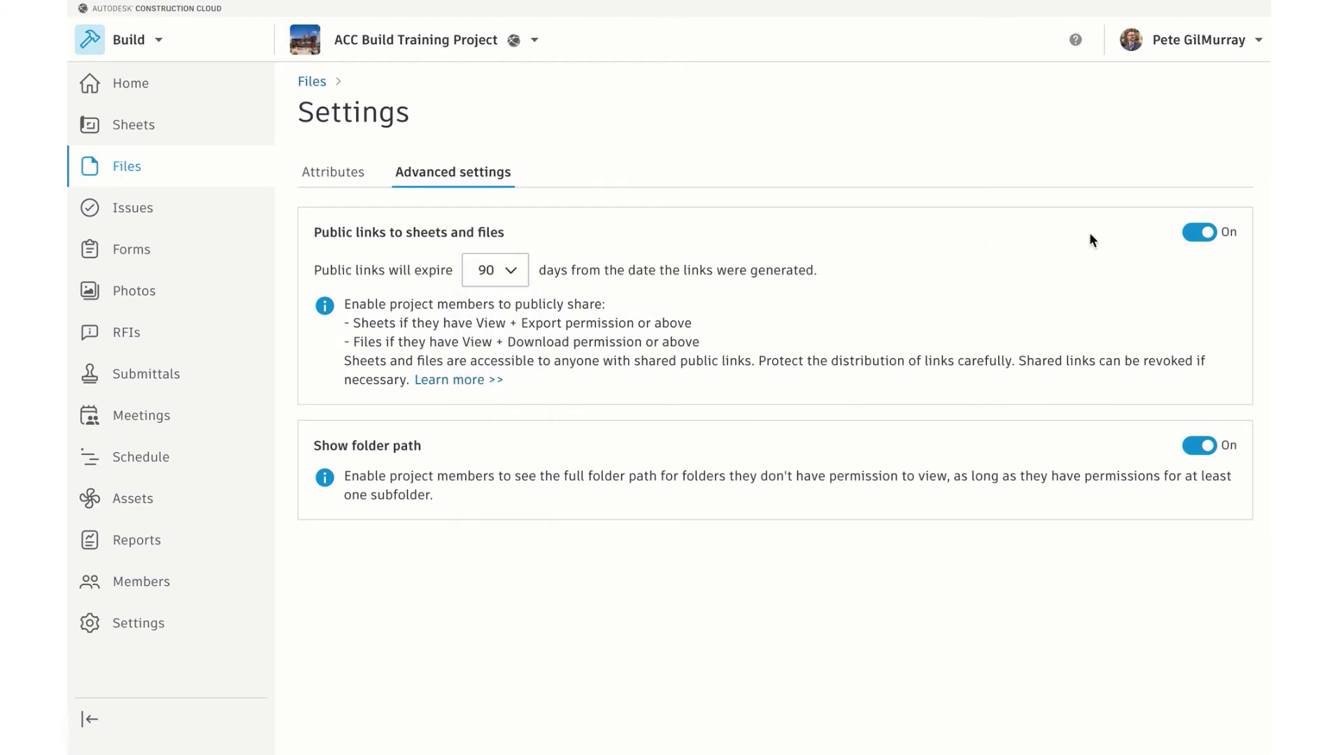
pyautogui.click(1206, 231)
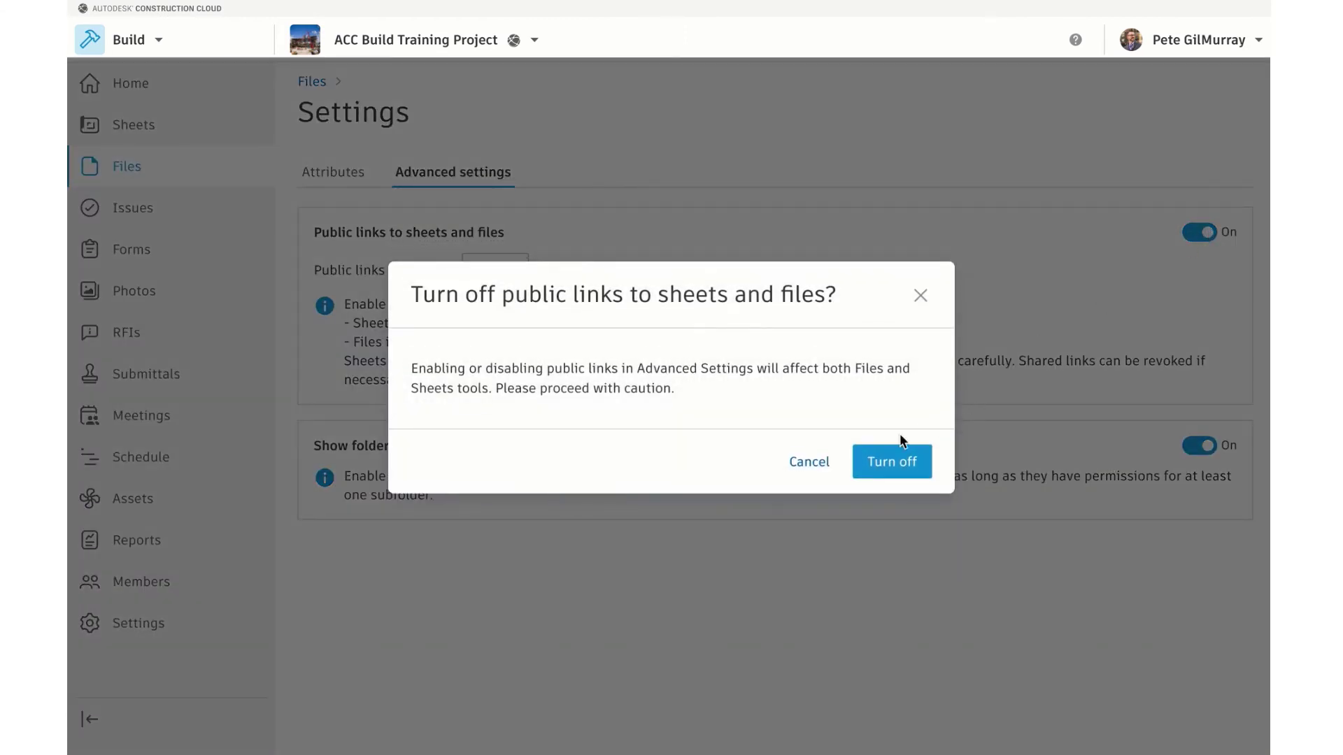
pyautogui.click(822, 463)
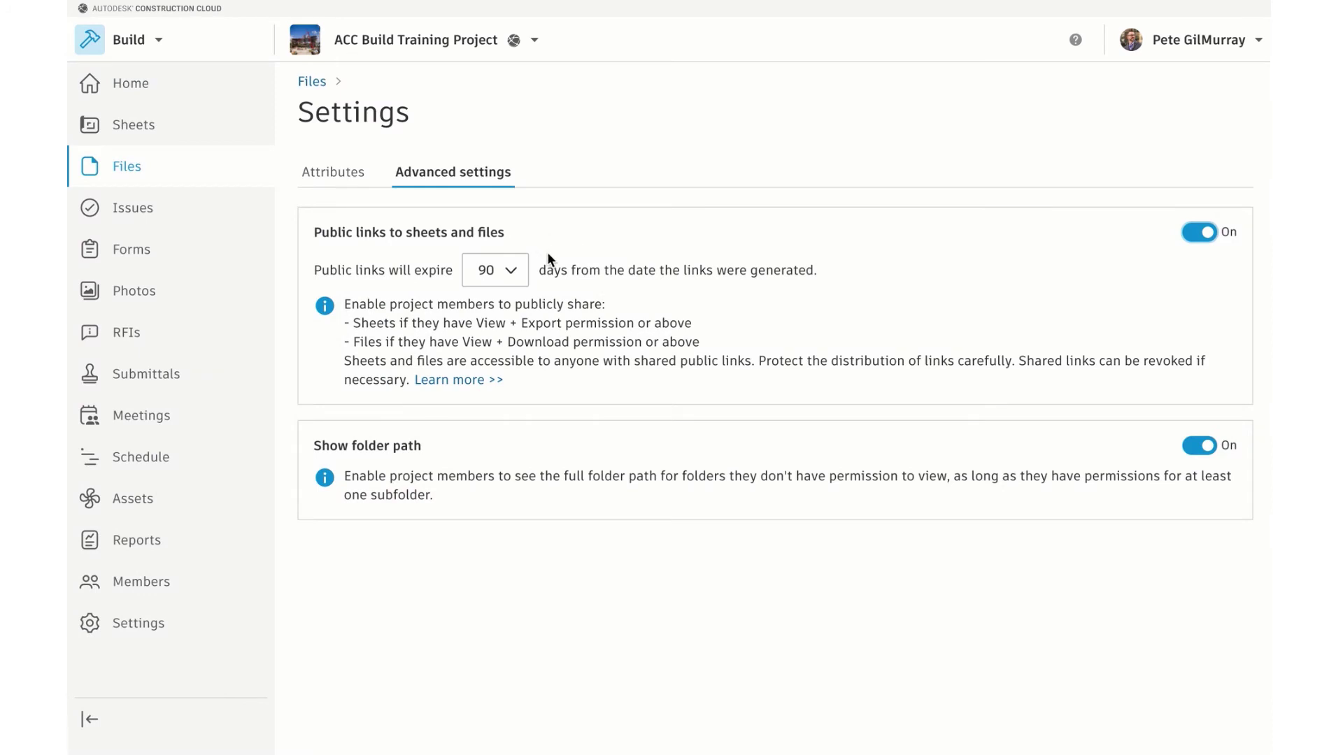
pyautogui.click(513, 274)
pyautogui.scroll(-3, 506, 543)
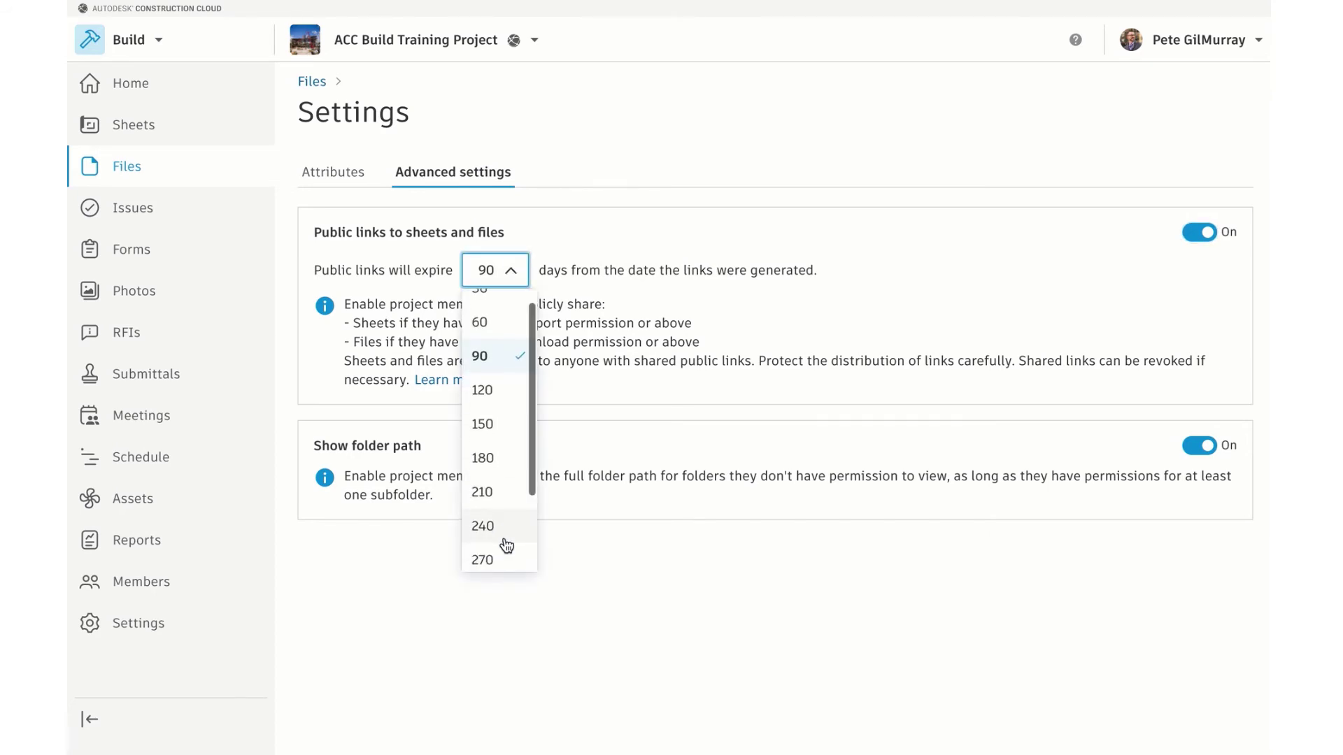
pyautogui.scroll(3, 505, 430)
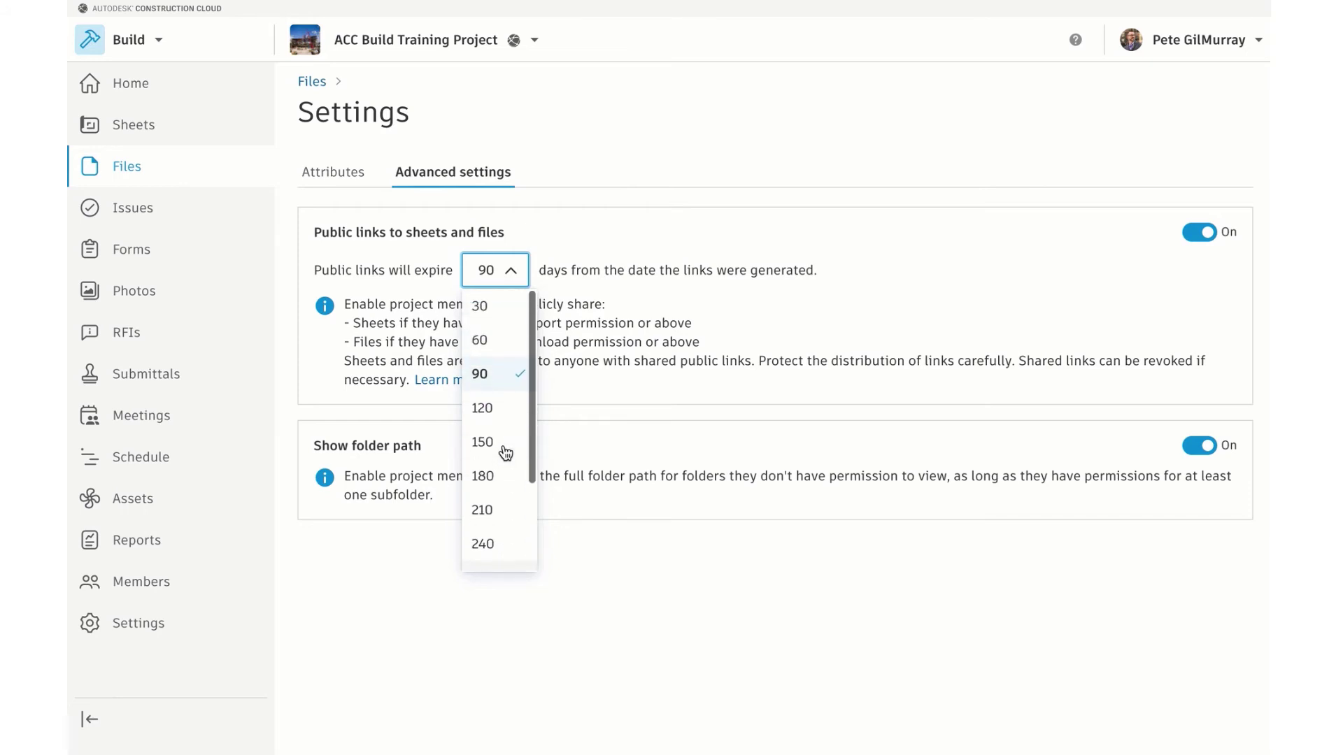
pyautogui.click(600, 283)
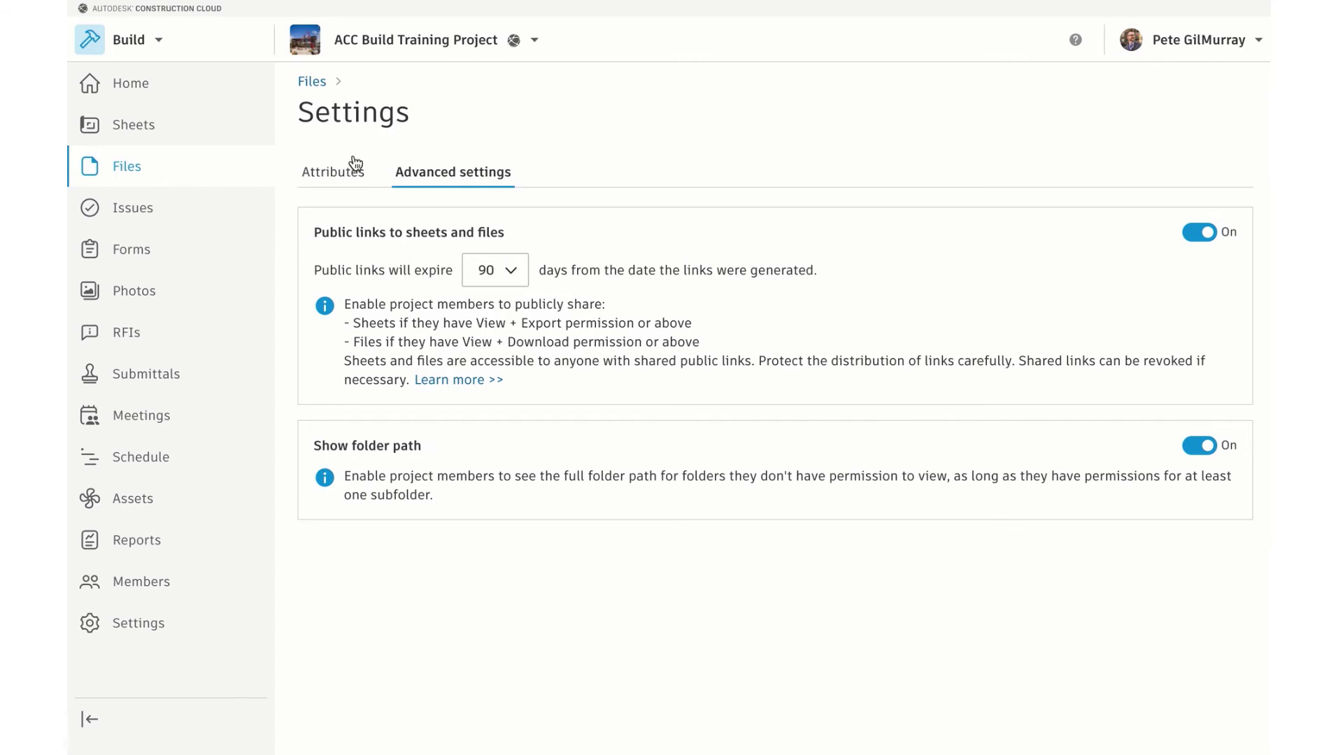
# Go back to Files and open the Shop Drawing folder showing Storefront shop drawing V1
pyautogui.click(319, 83)
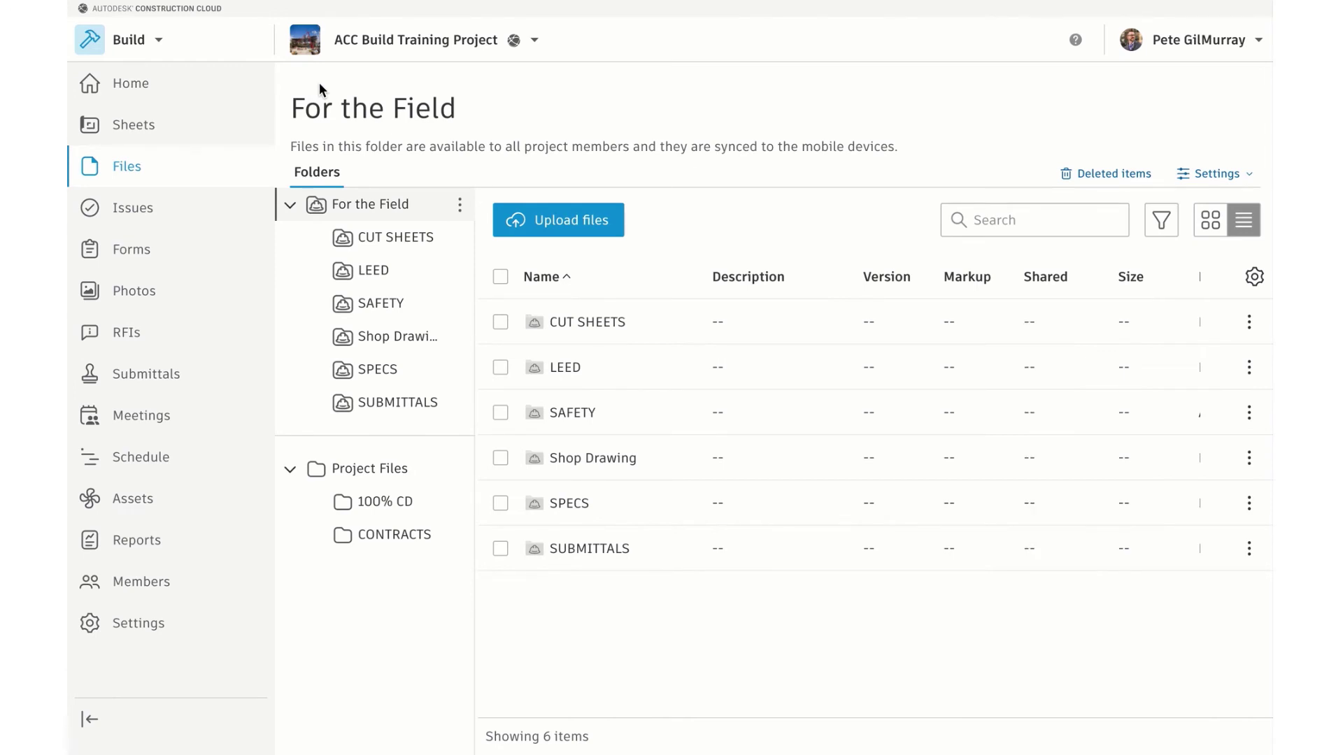
pyautogui.click(386, 335)
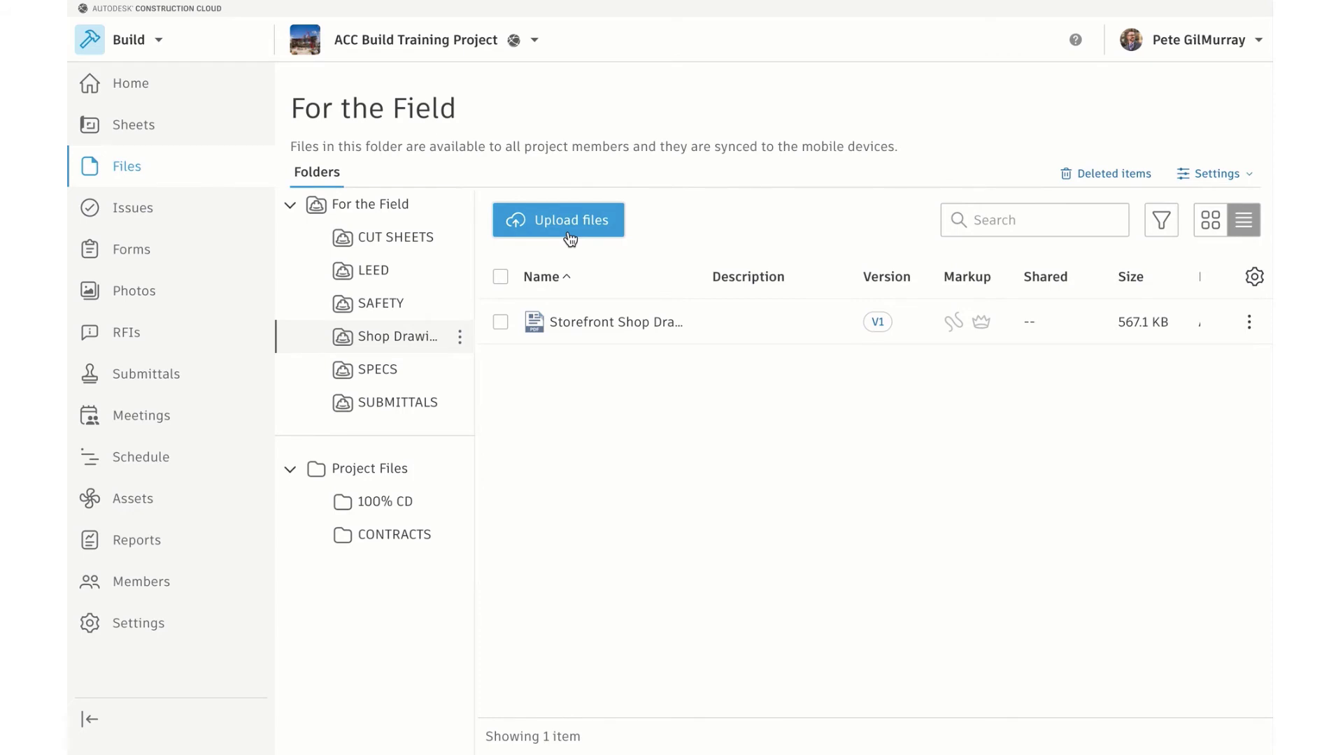
# Upload the new Storefront Shop Drawing.pdf to Shop Drawing, releasing it to the field as V2
pyautogui.click(462, 338)
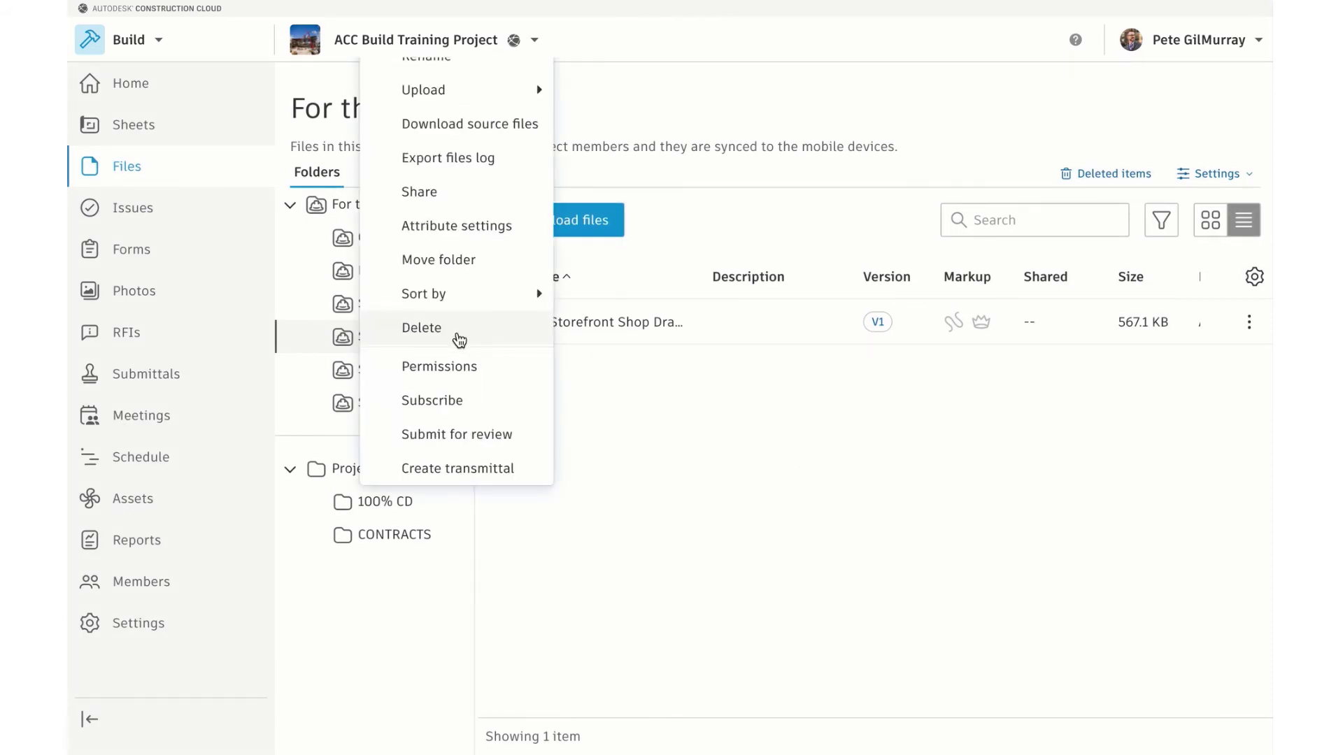
pyautogui.moveTo(527, 107)
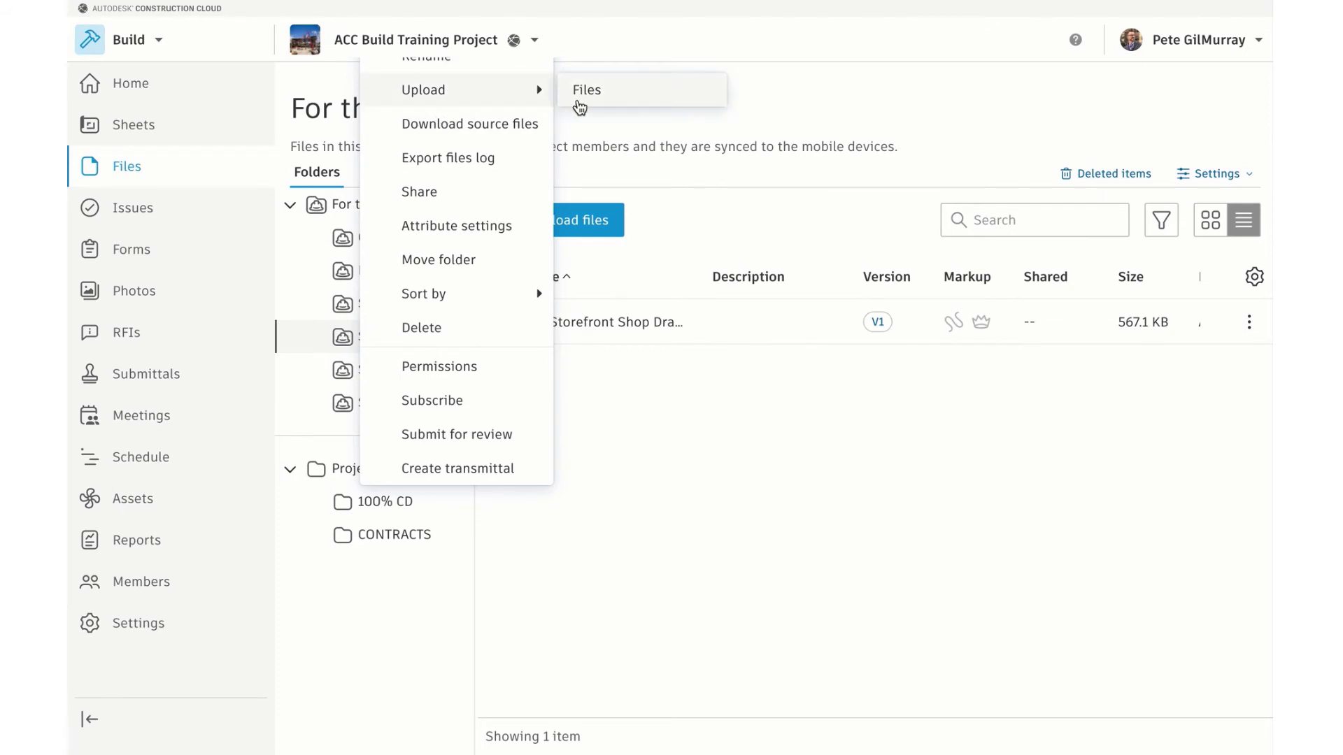
pyautogui.click(604, 144)
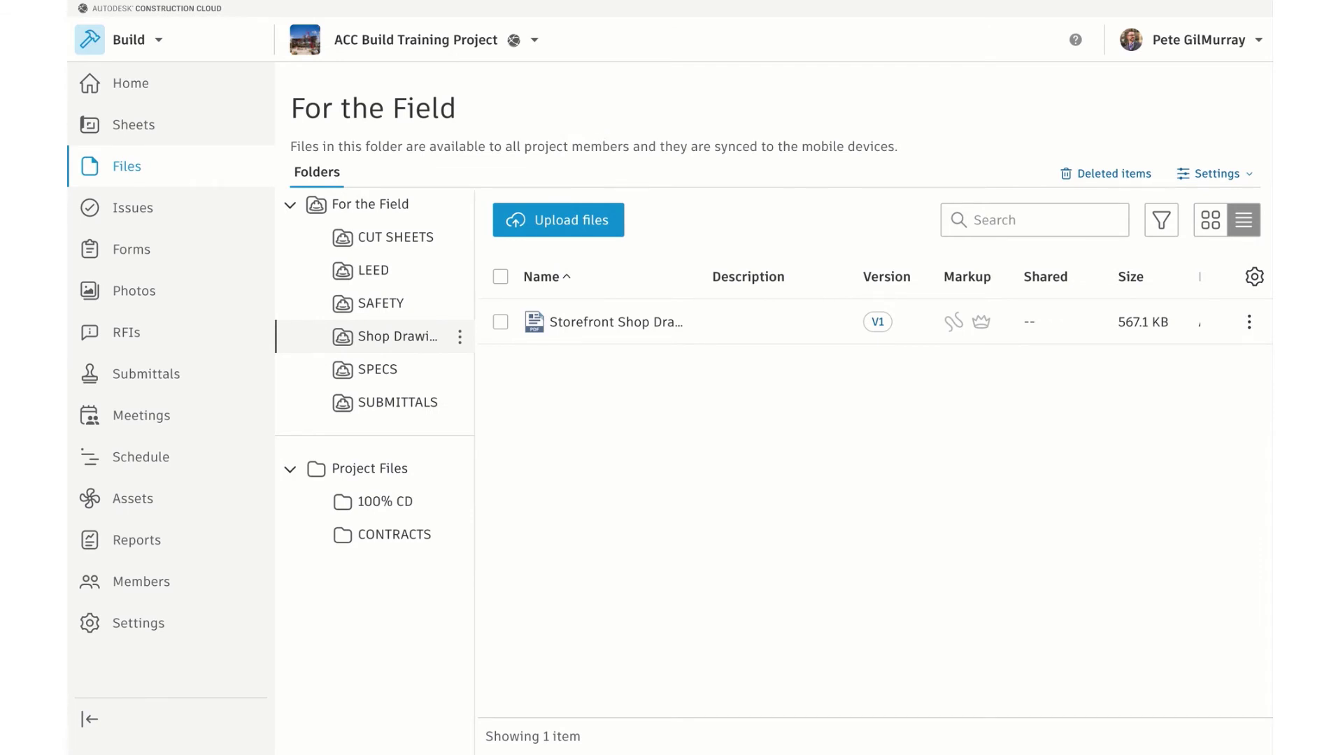
pyautogui.moveTo(67, 316)
pyautogui.mouseDown()
pyautogui.moveTo(186, 305)
pyautogui.moveTo(611, 400)
pyautogui.mouseUp()
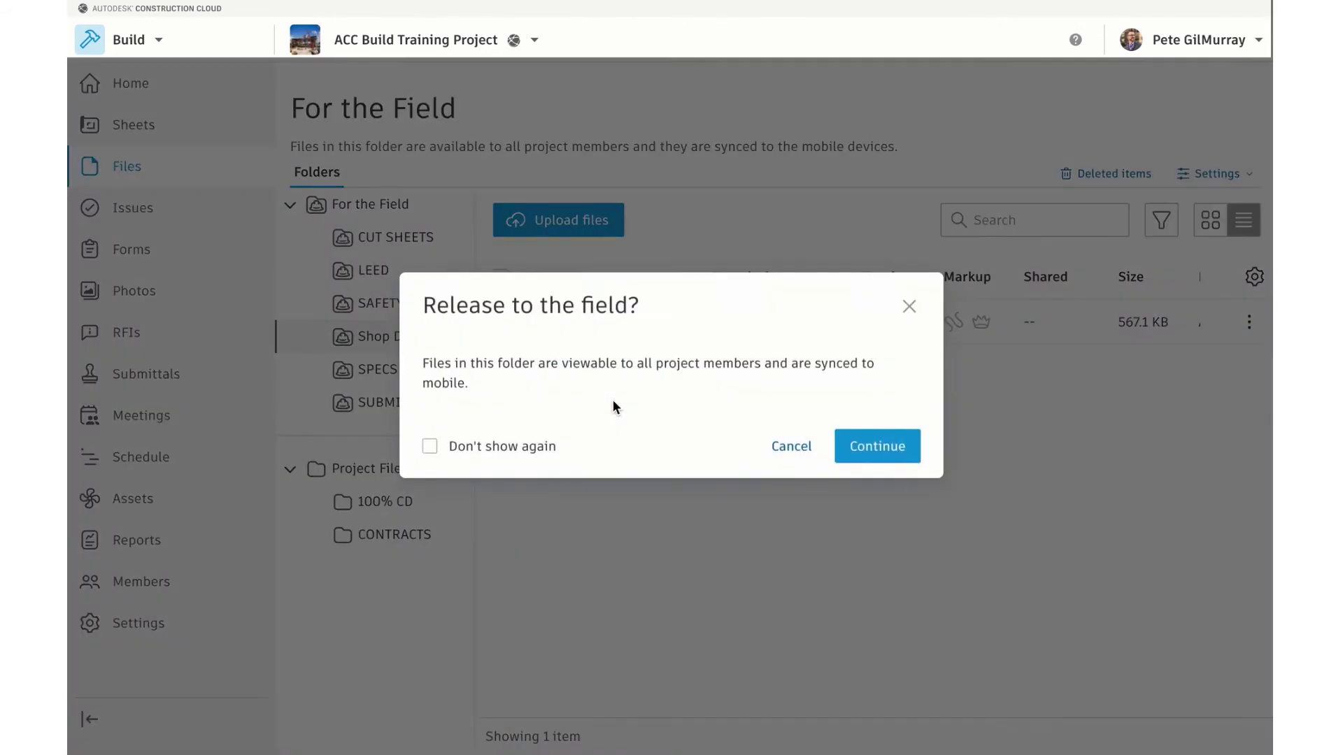
pyautogui.click(863, 451)
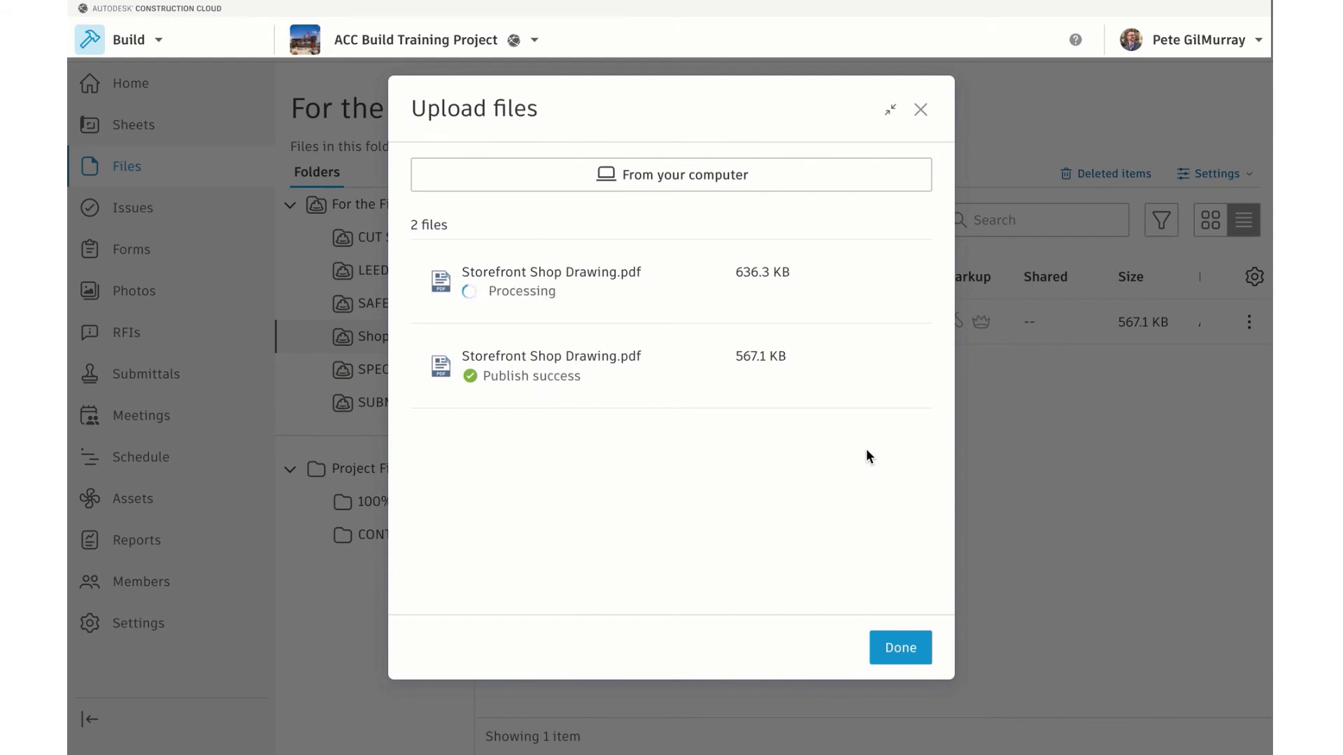
pyautogui.click(901, 642)
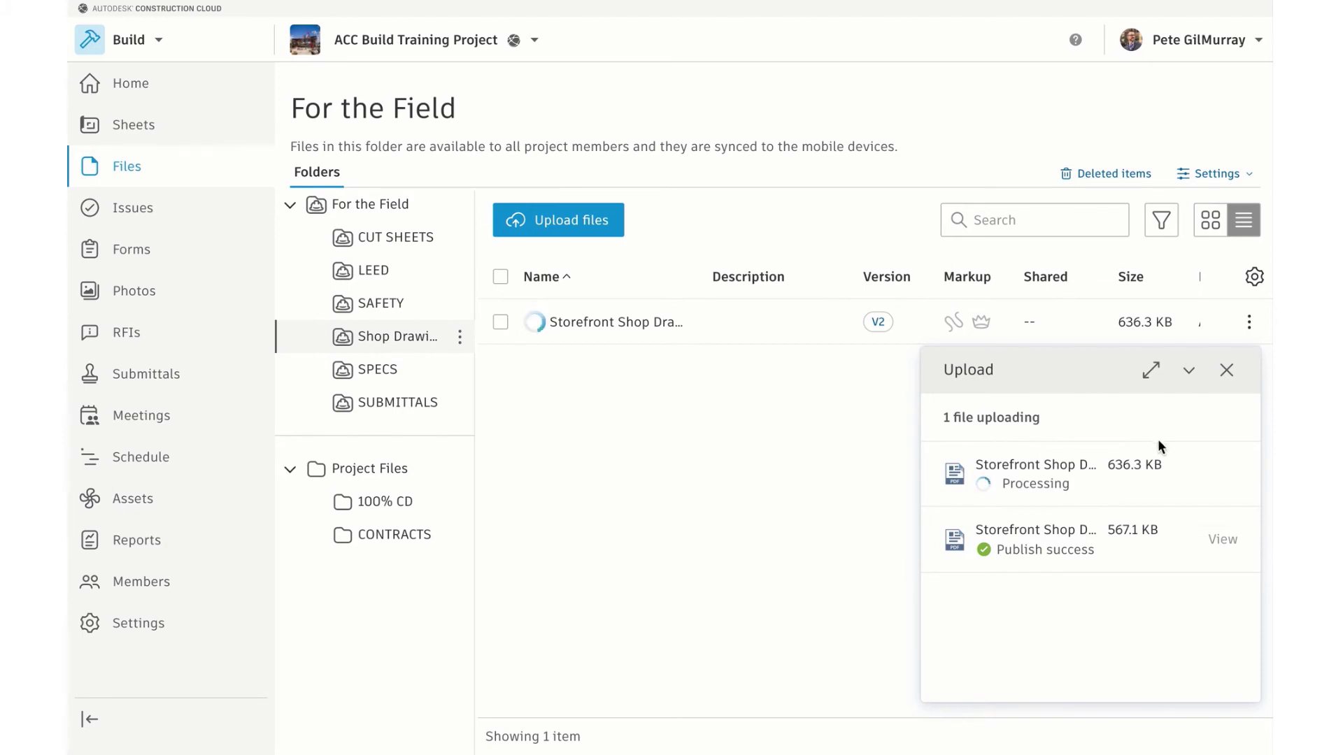
pyautogui.click(1226, 369)
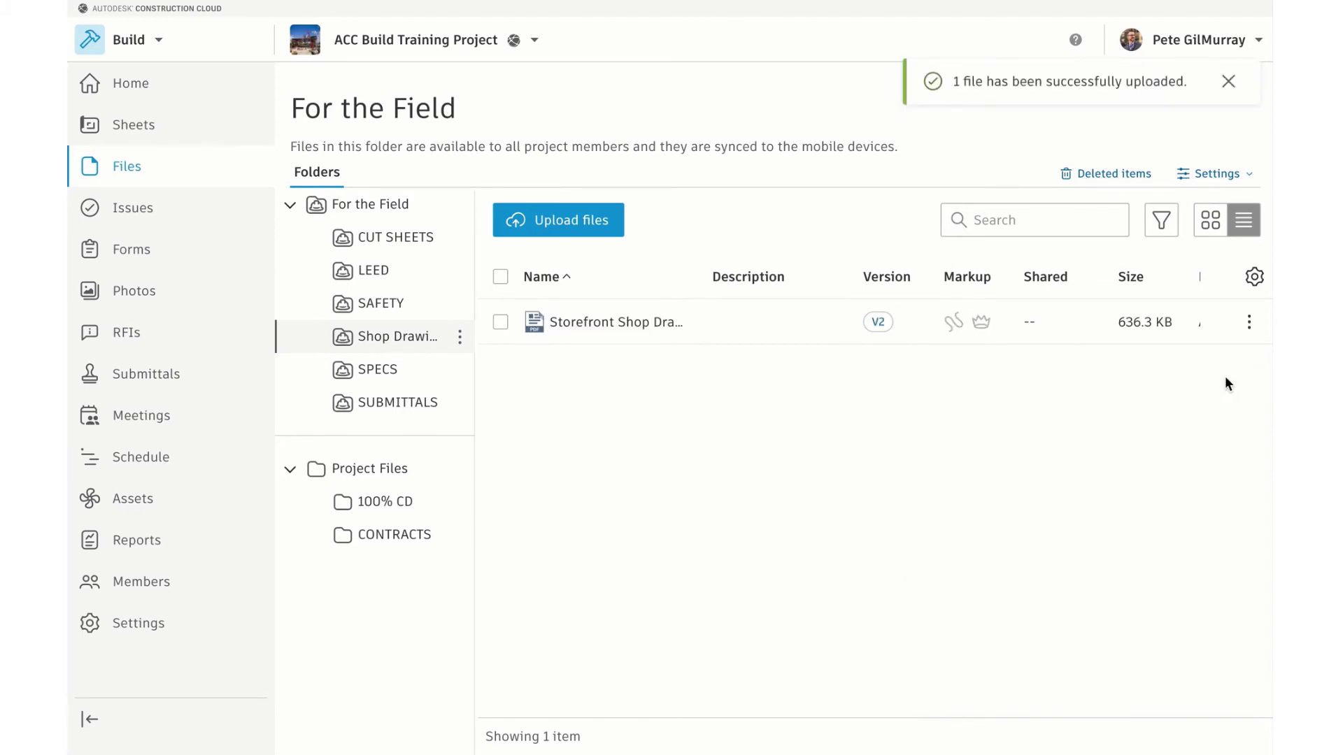
pyautogui.click(1249, 321)
pyautogui.click(1147, 388)
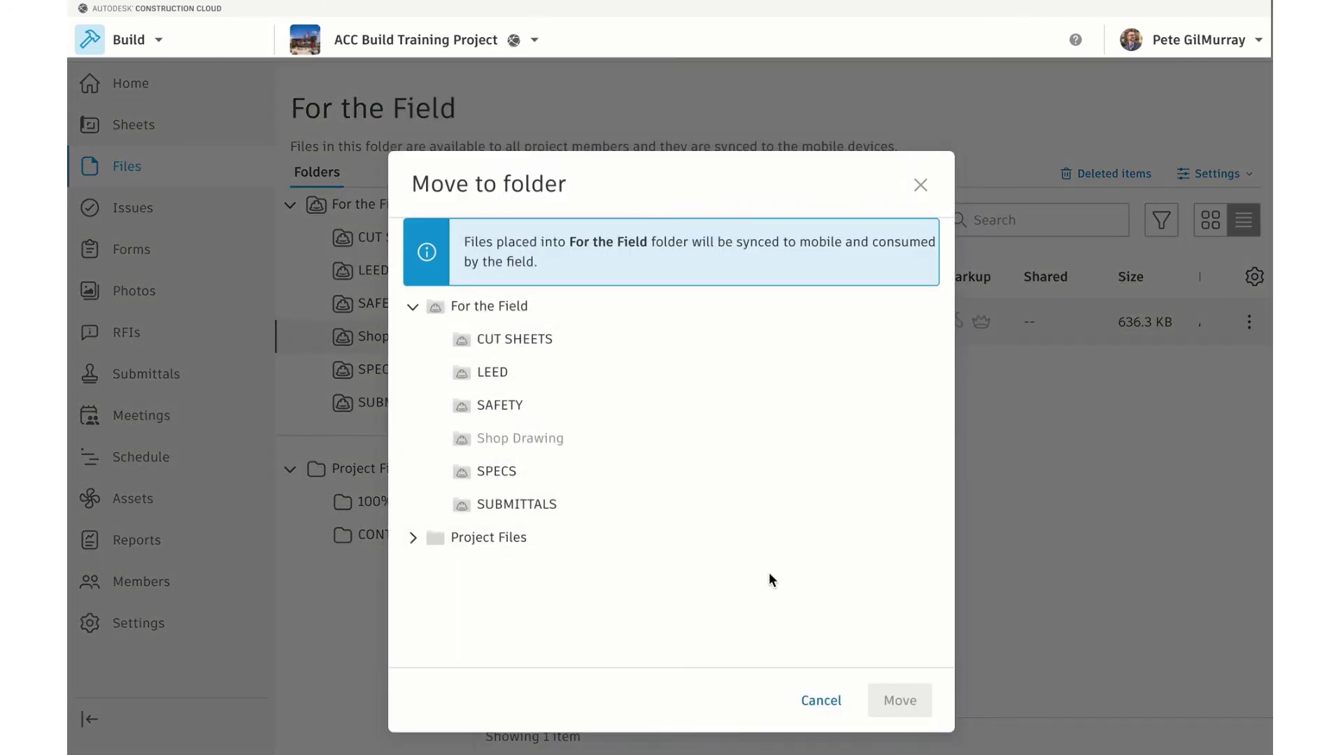
pyautogui.click(821, 701)
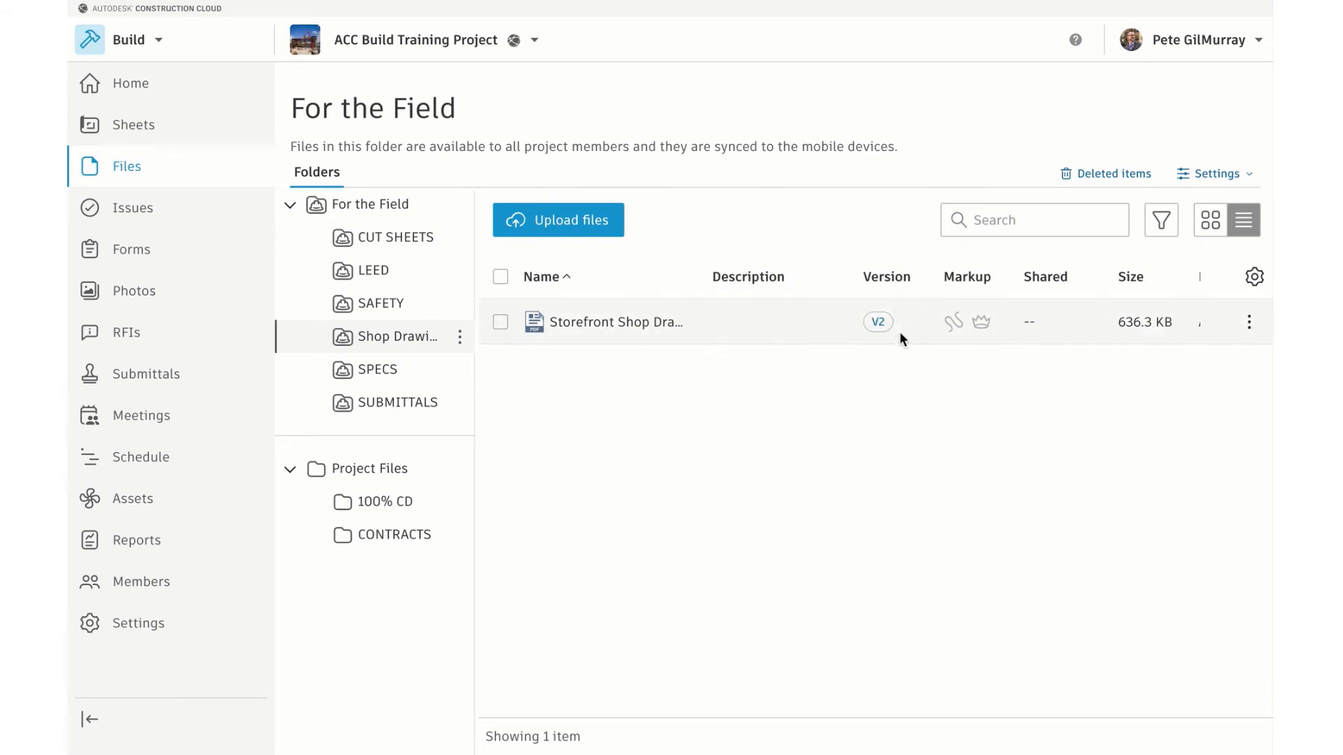
# Open Storefront Shop Drawing.pdf in the viewer and switch the displayed version from V2 to V1
pyautogui.click(605, 325)
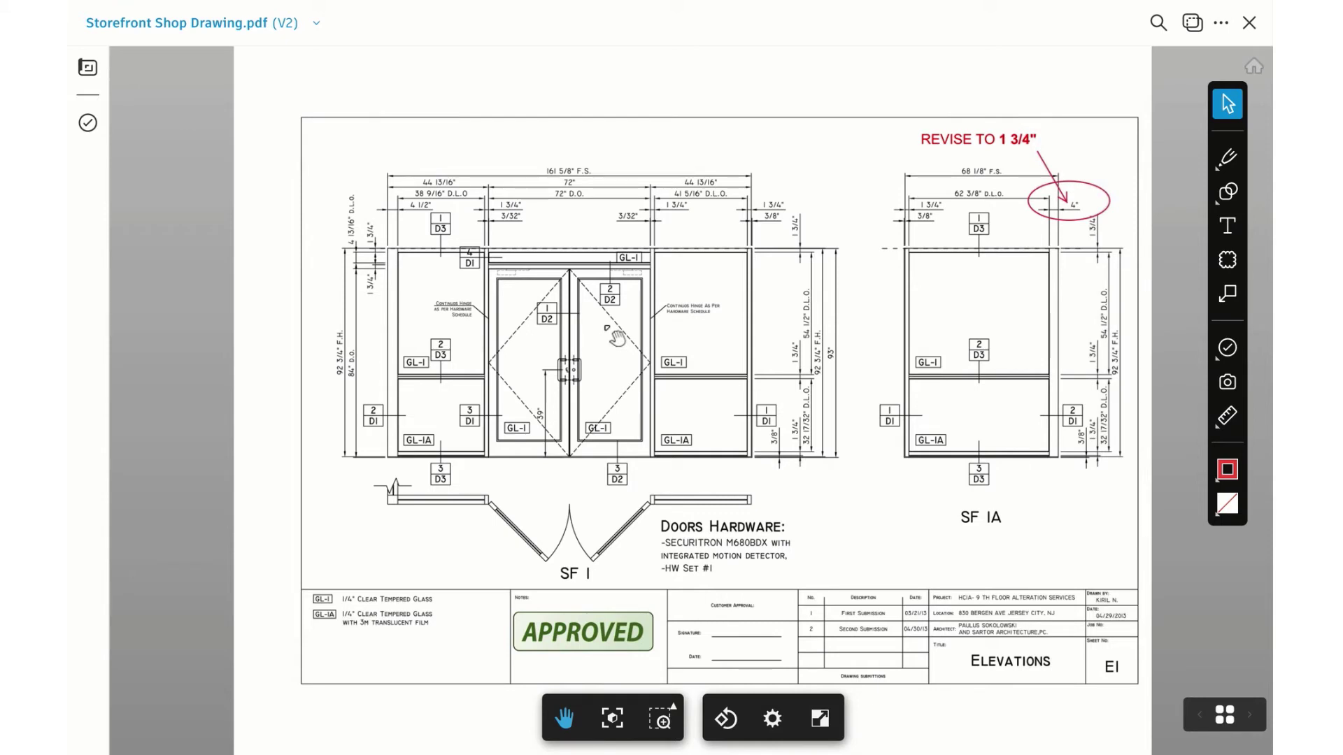
pyautogui.click(295, 28)
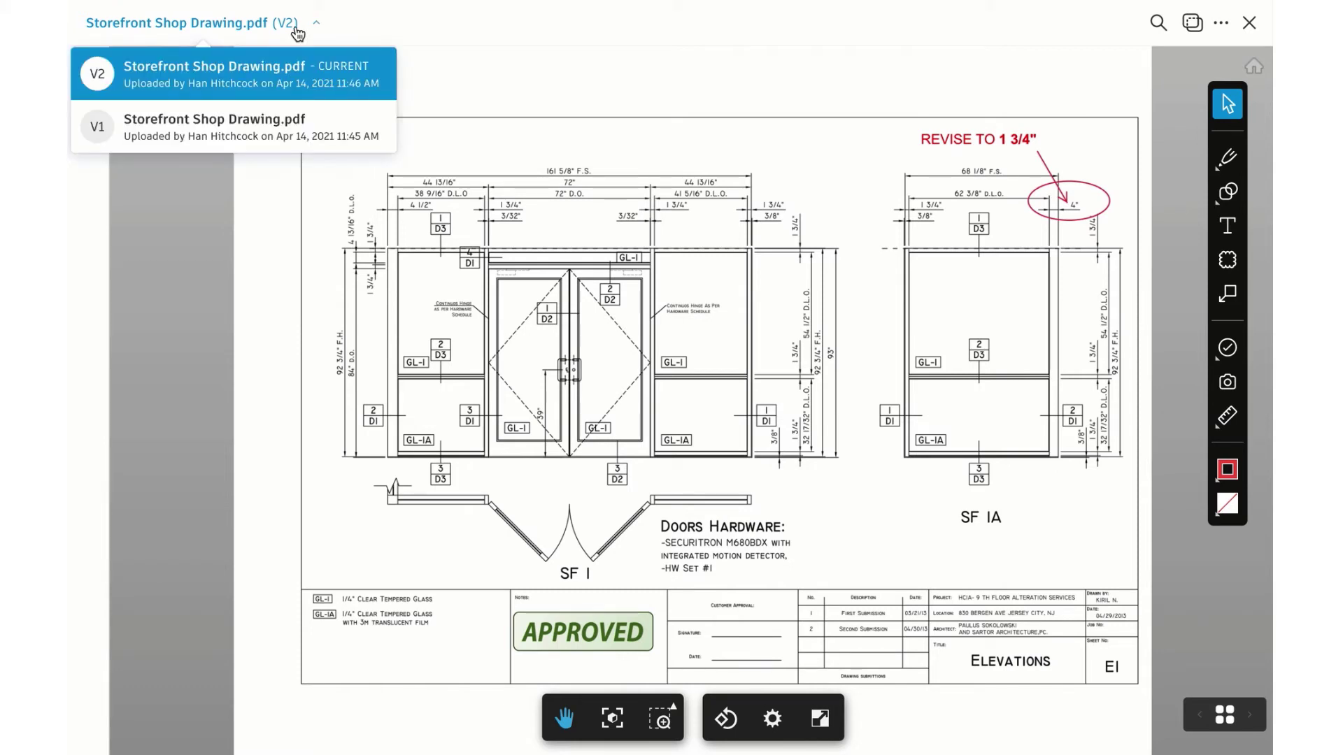
pyautogui.click(343, 132)
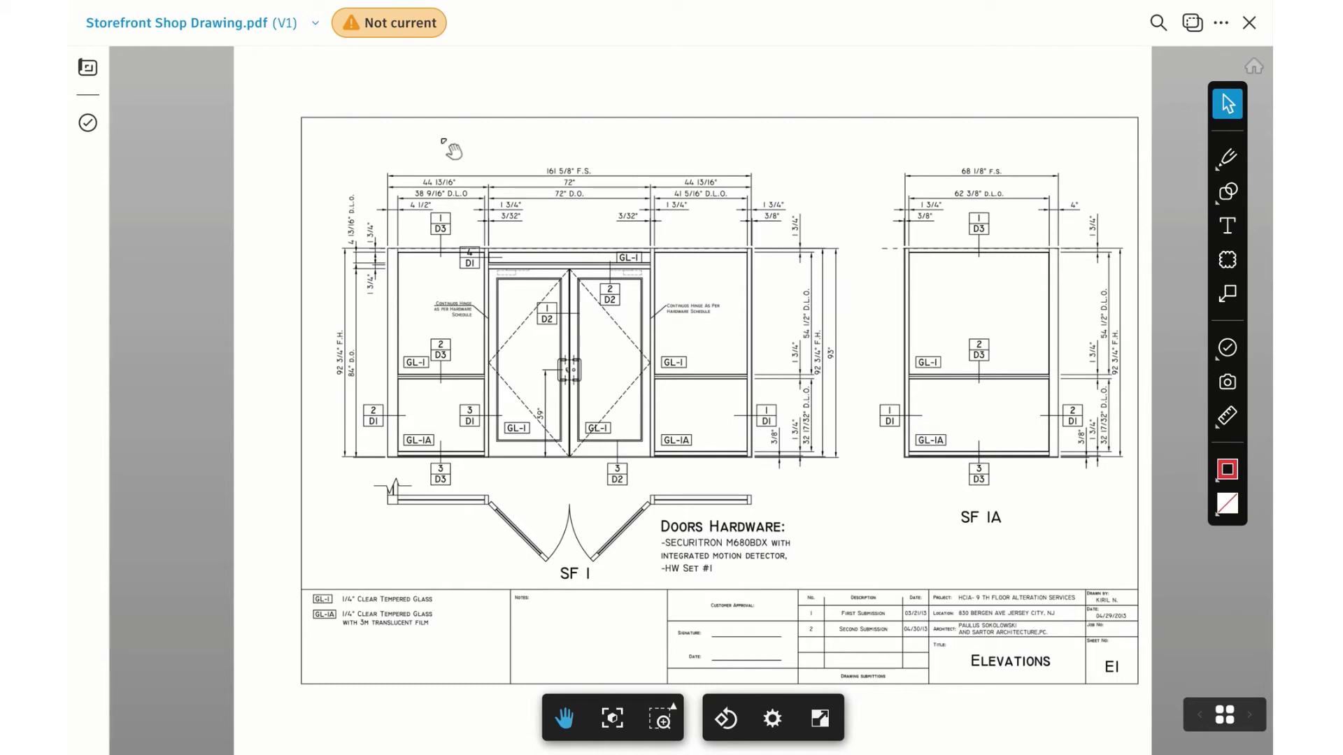
pyautogui.click(283, 35)
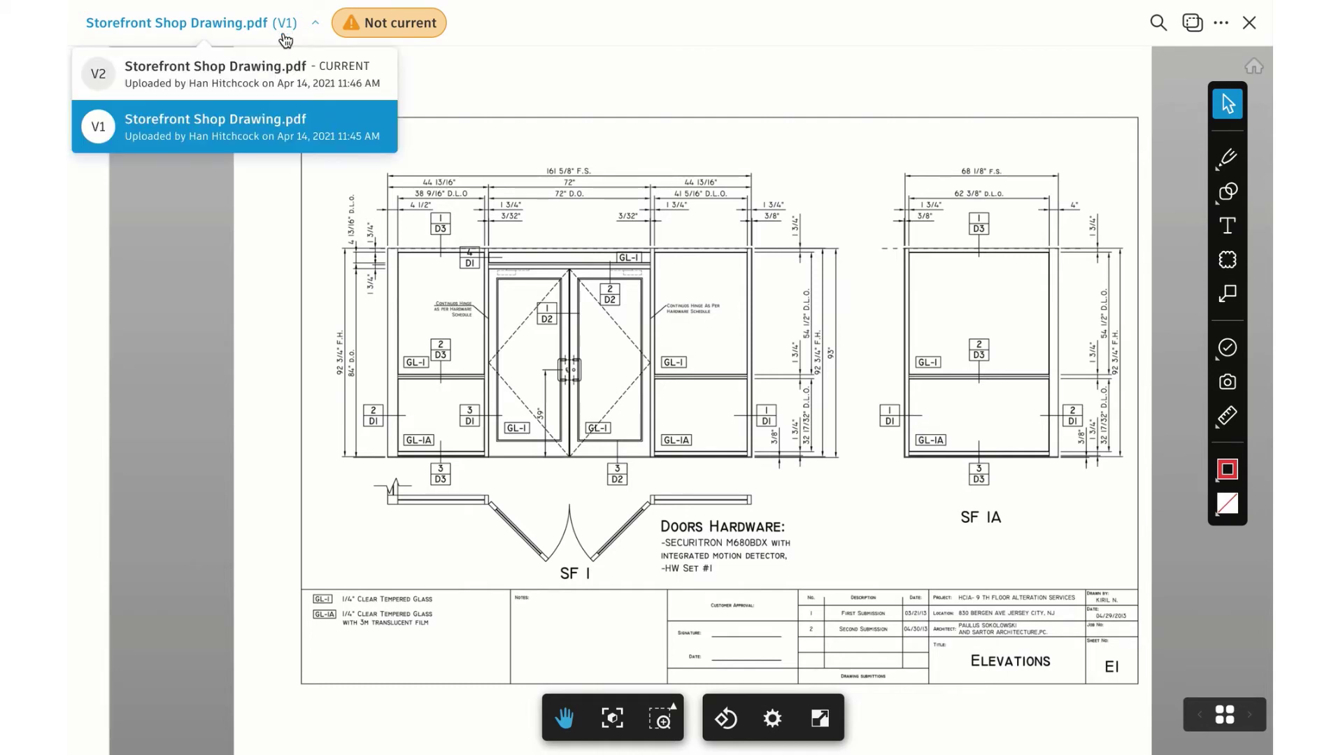
pyautogui.click(457, 90)
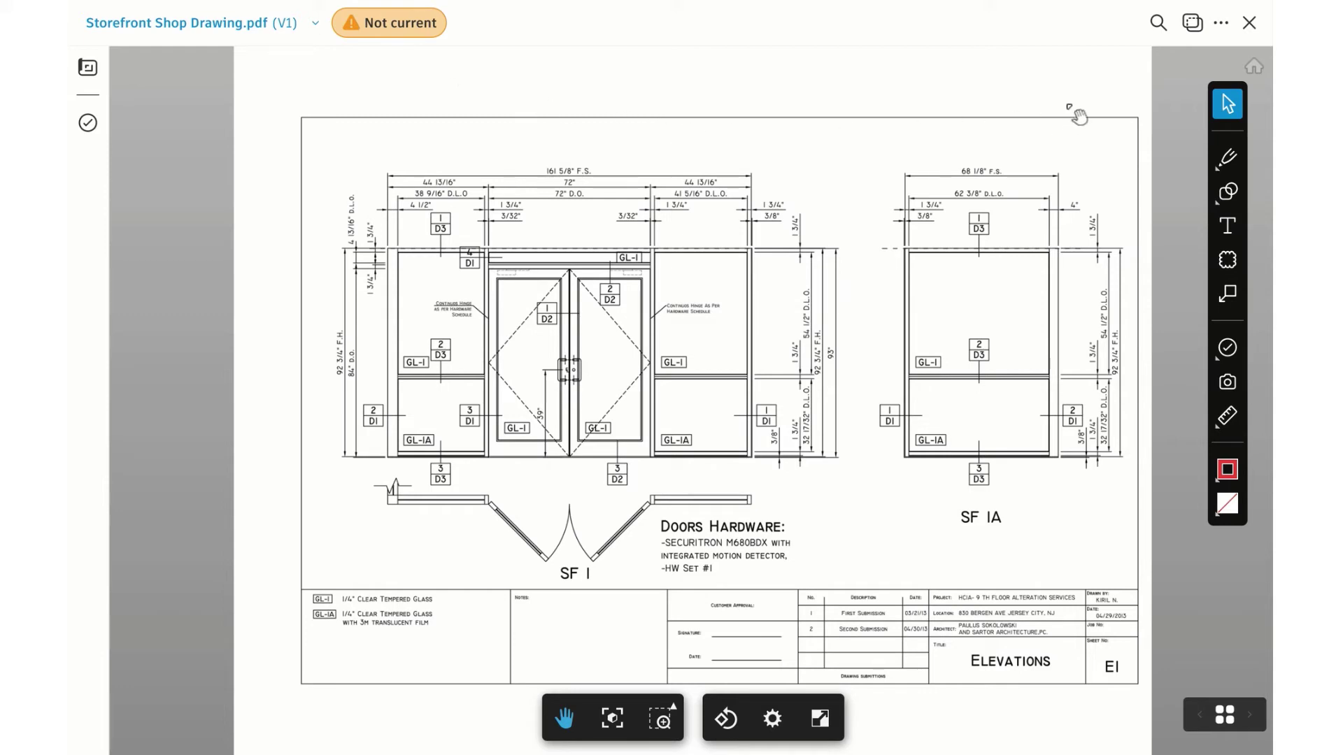
# Run a document comparison of the shop drawing's v1 against v2
pyautogui.click(1193, 26)
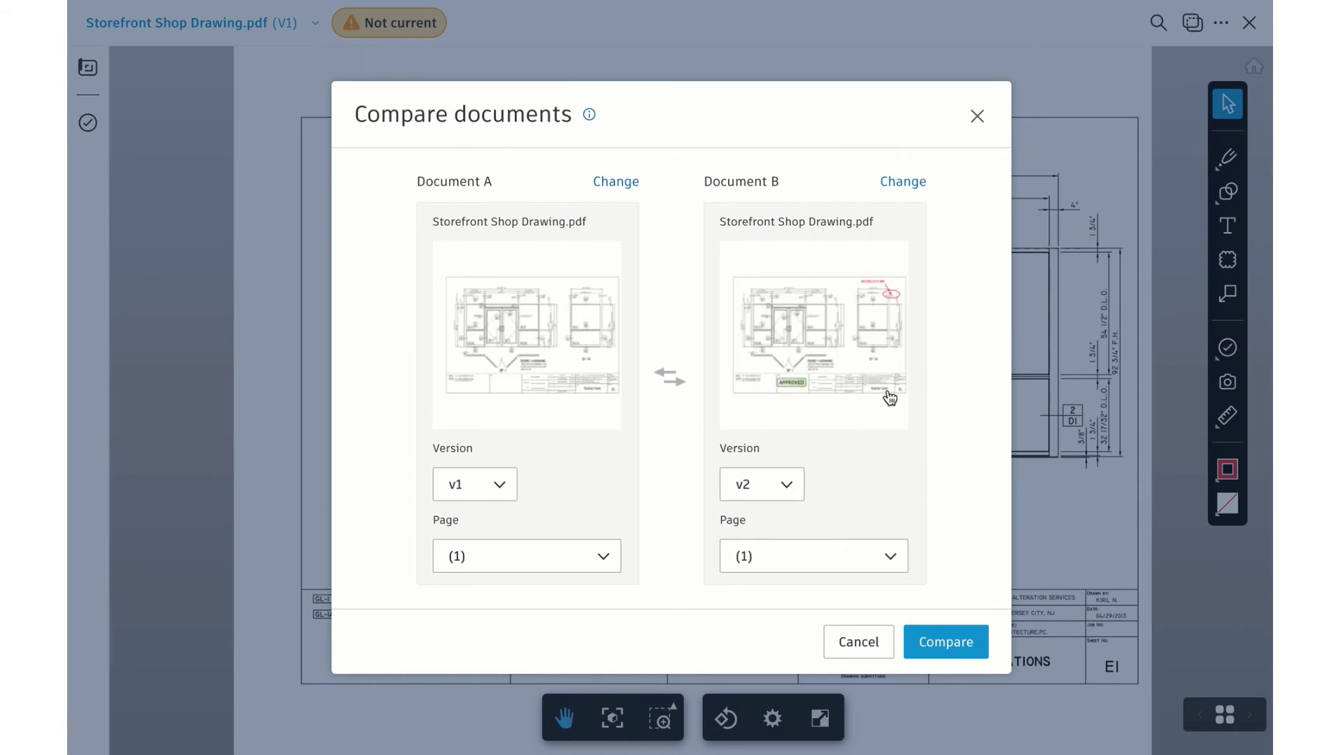
pyautogui.click(902, 182)
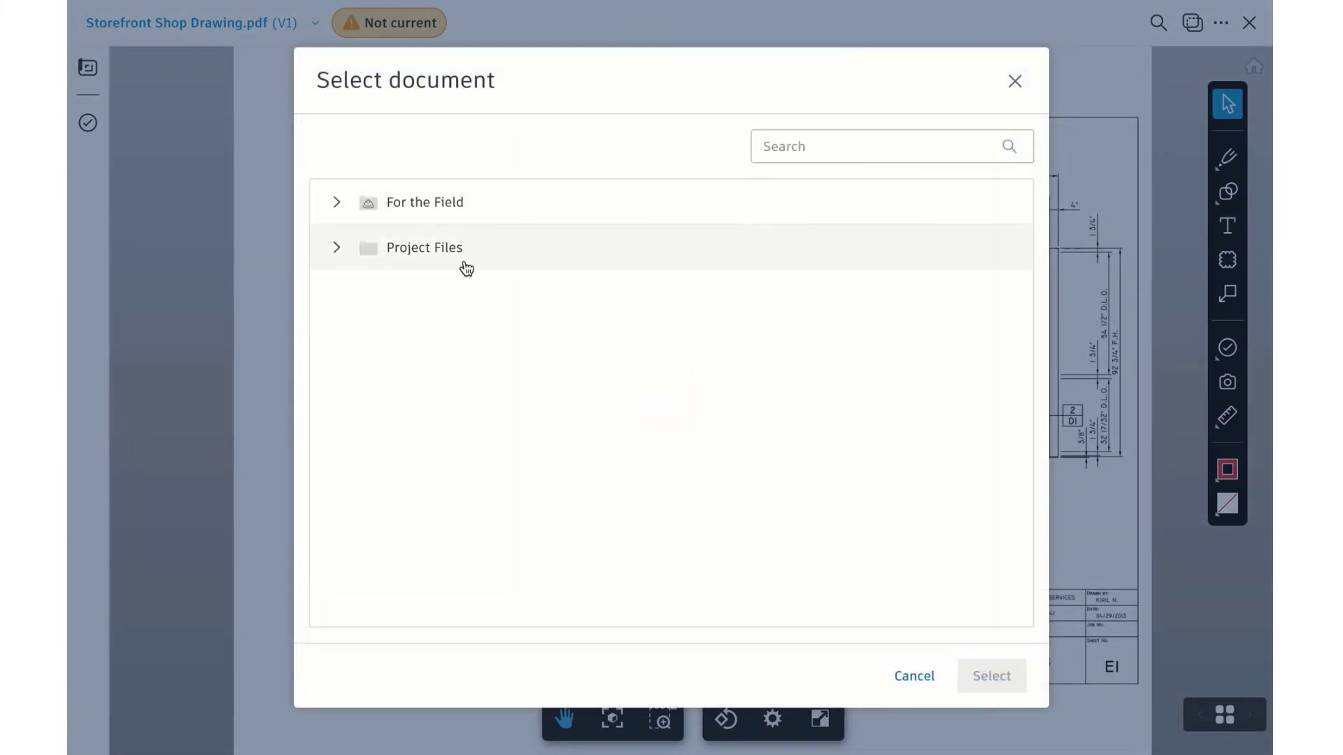
pyautogui.click(339, 209)
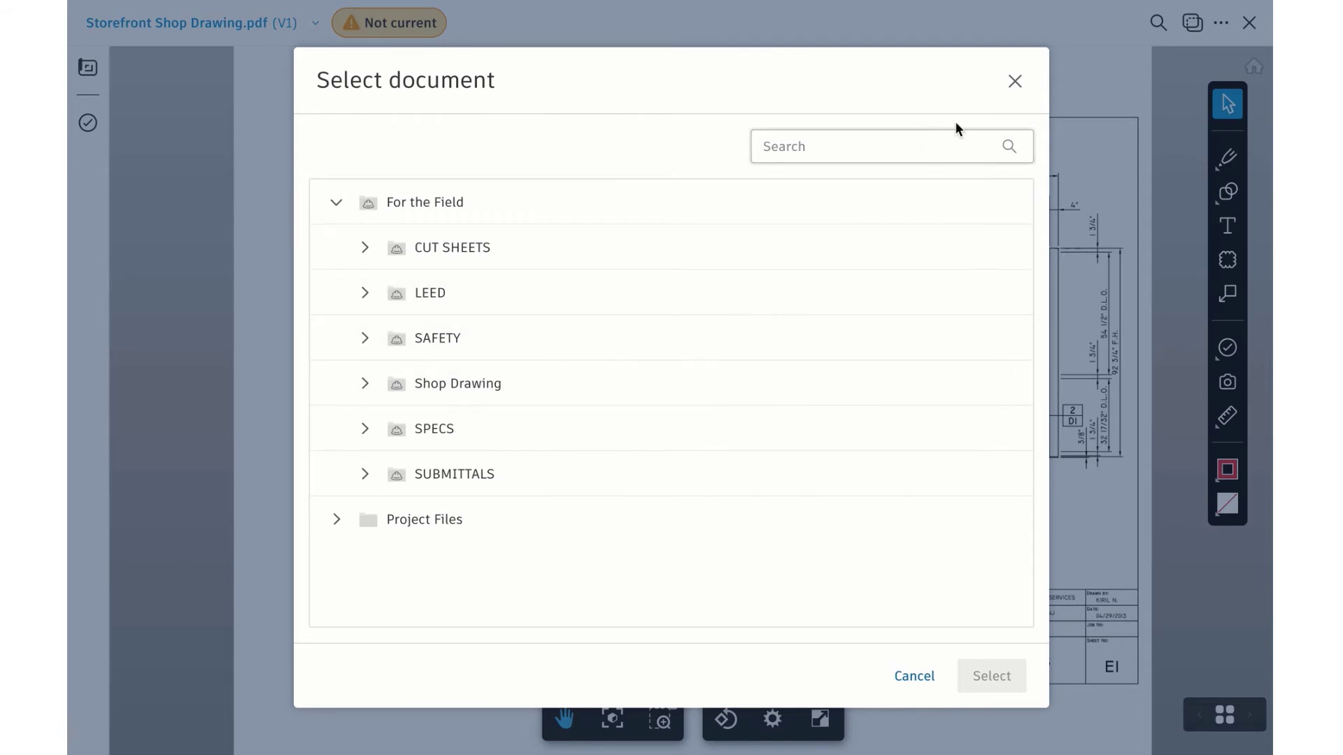
pyautogui.click(1015, 81)
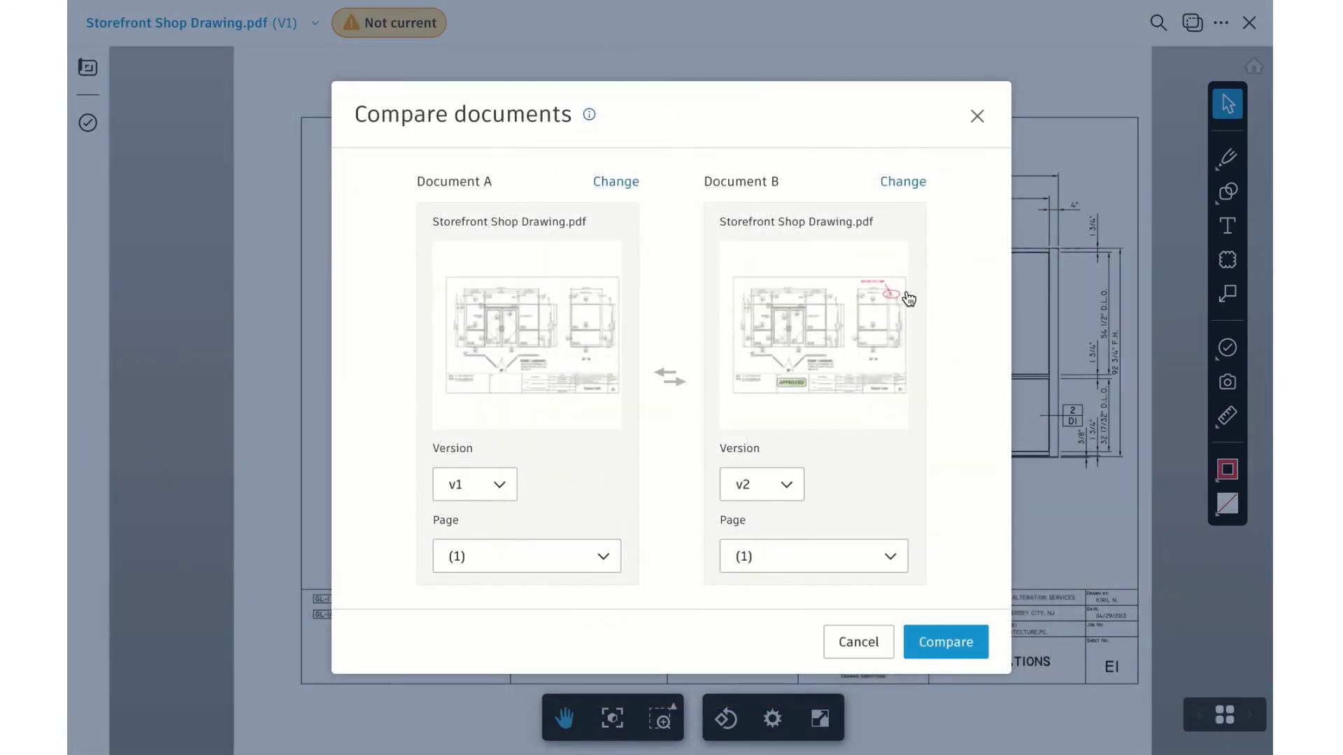
pyautogui.click(948, 638)
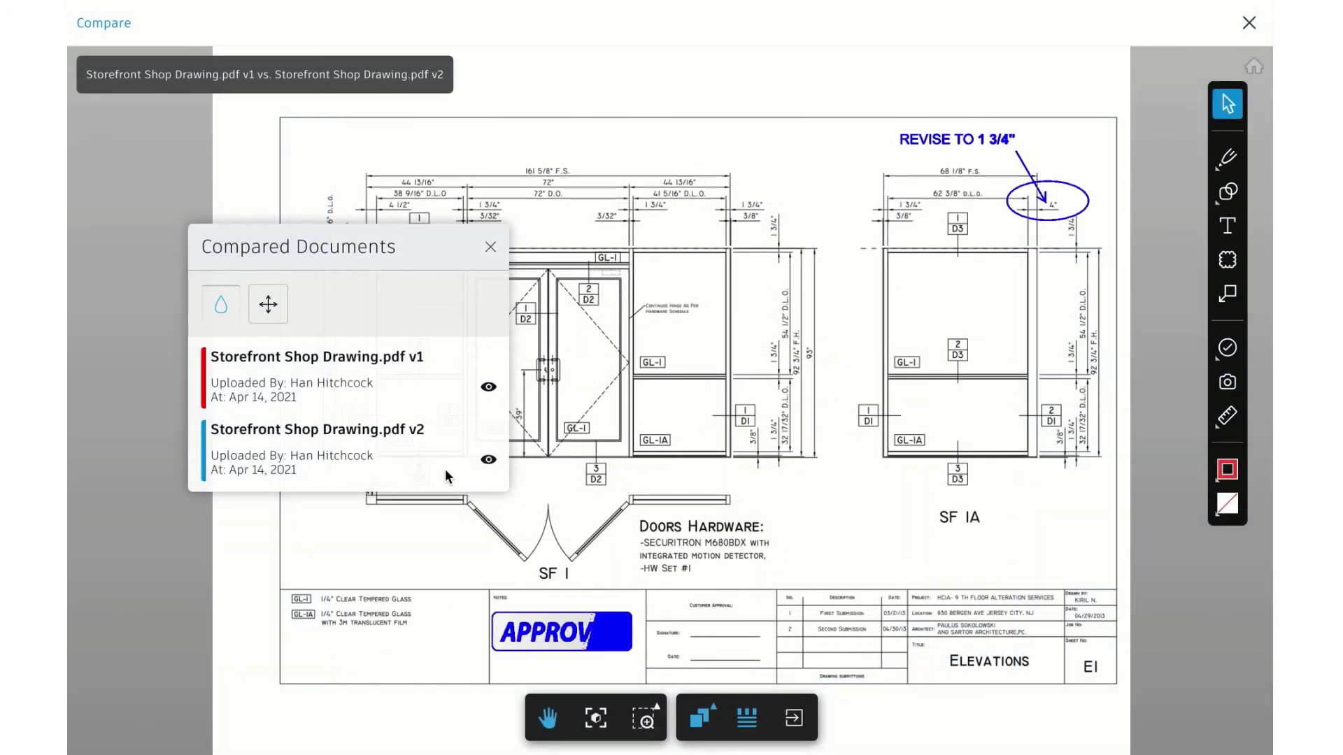
# Move aside and close the comparison legend, then exit the viewer to the Shop Drawing list
pyautogui.moveTo(428, 257); pyautogui.dragTo(308, 123)
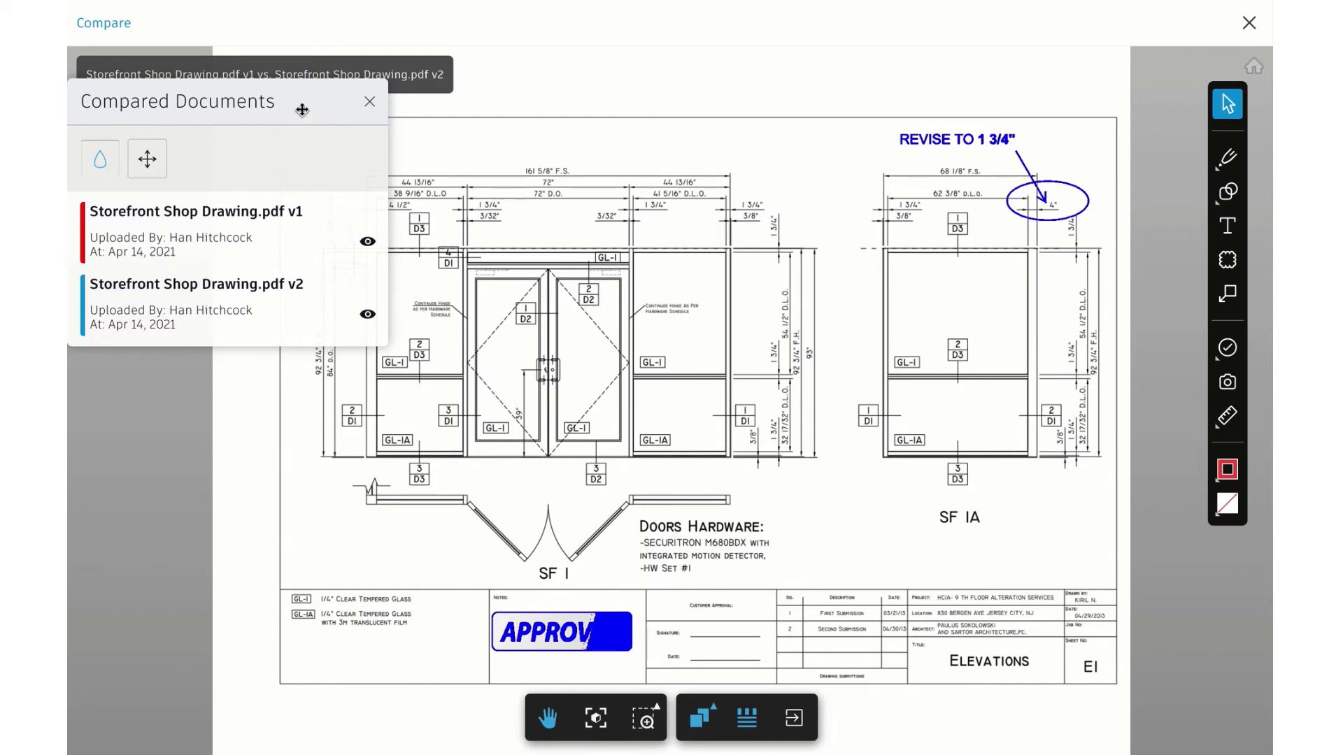
pyautogui.moveTo(299, 111); pyautogui.dragTo(314, 174)
pyautogui.click(380, 163)
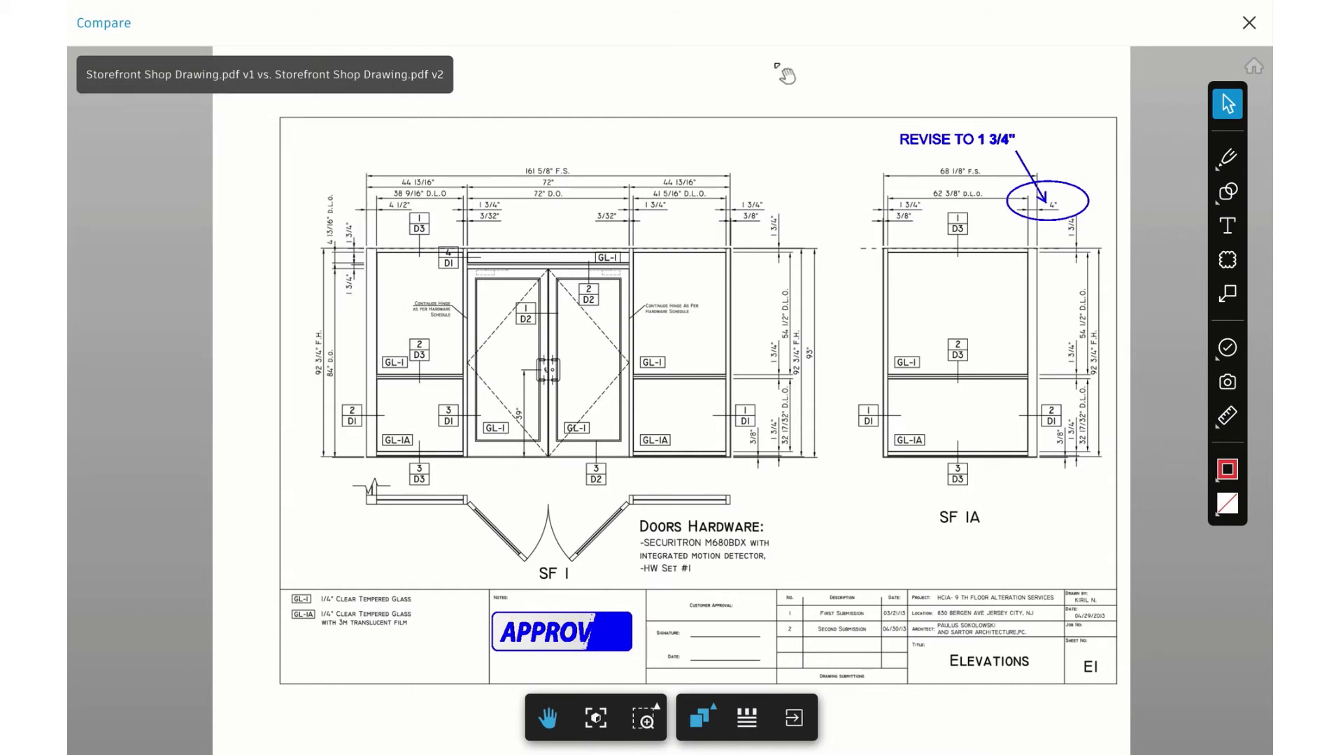
pyautogui.click(1249, 25)
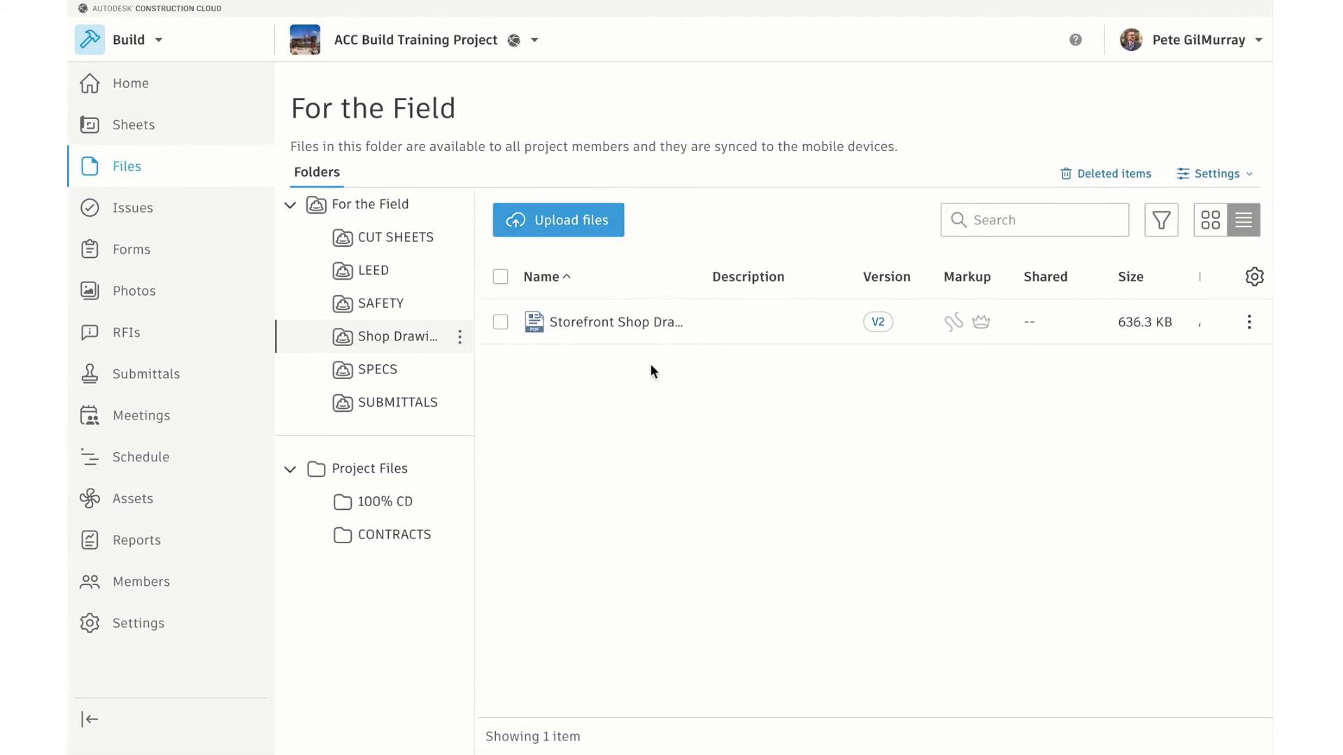
# Lock Storefront Shop Drawing.pdf from its row actions menu
pyautogui.click(1250, 323)
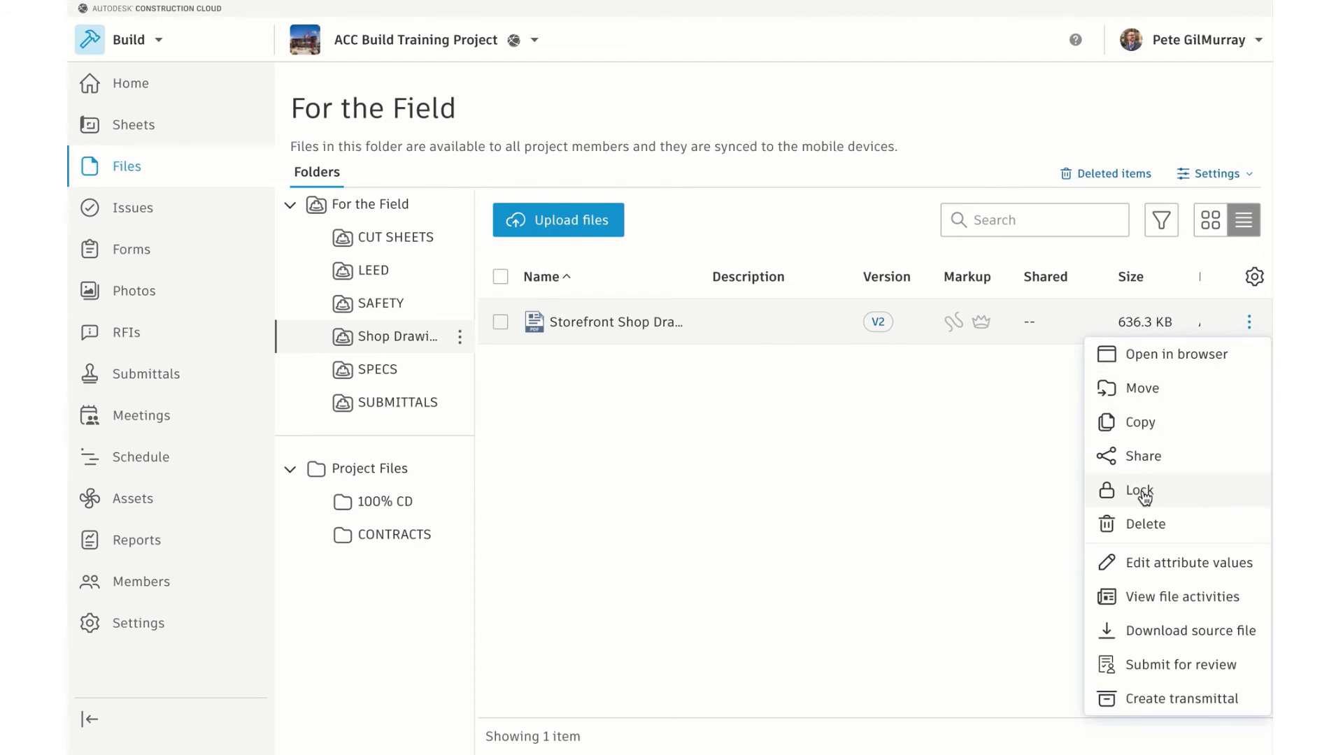
pyautogui.click(1166, 498)
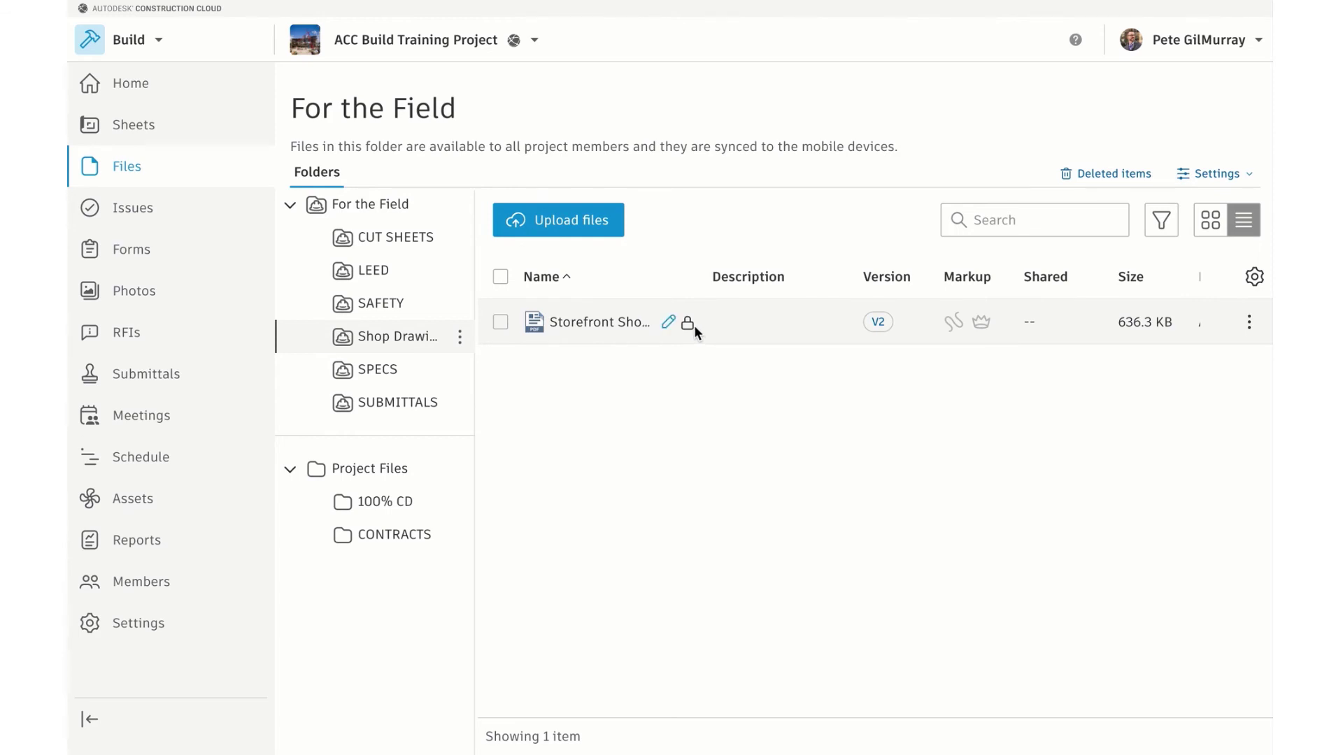
# Open the SPECS folder and show its three specification PDFs in list view after trying grid view
pyautogui.click(404, 241)
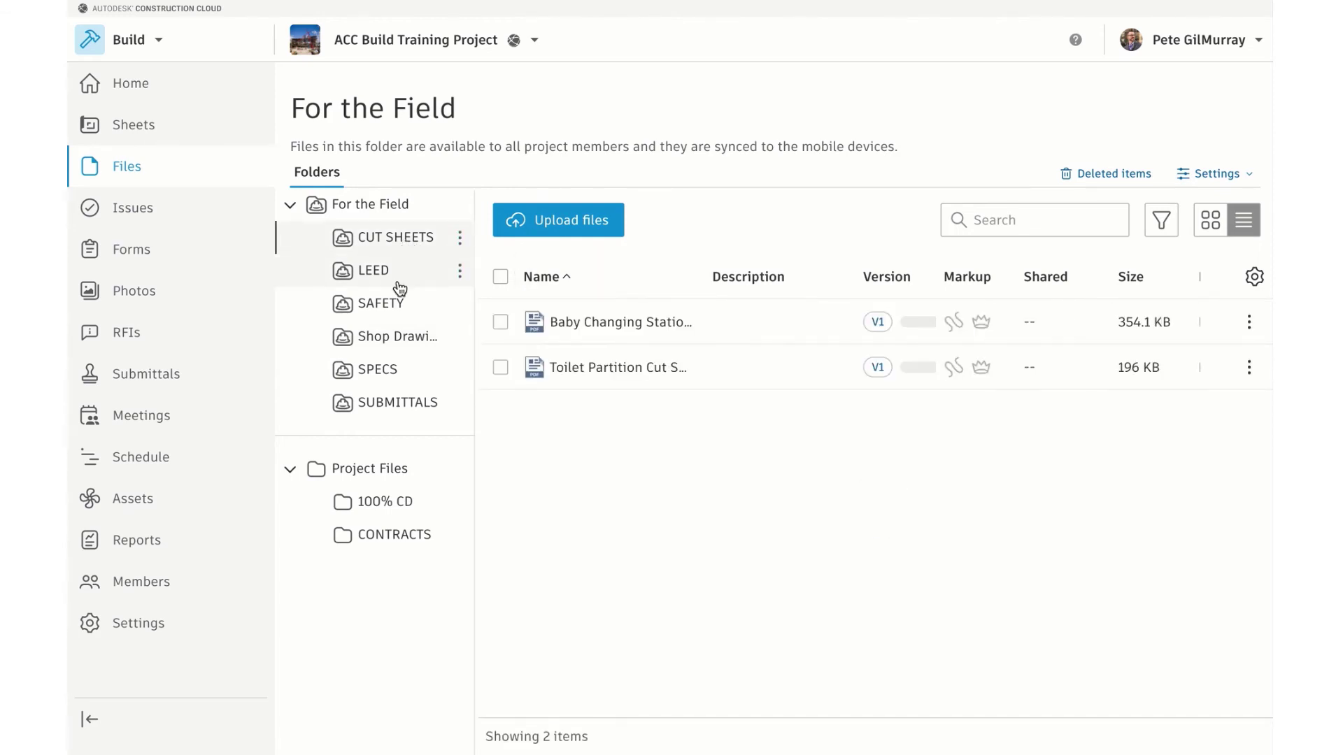
pyautogui.click(395, 370)
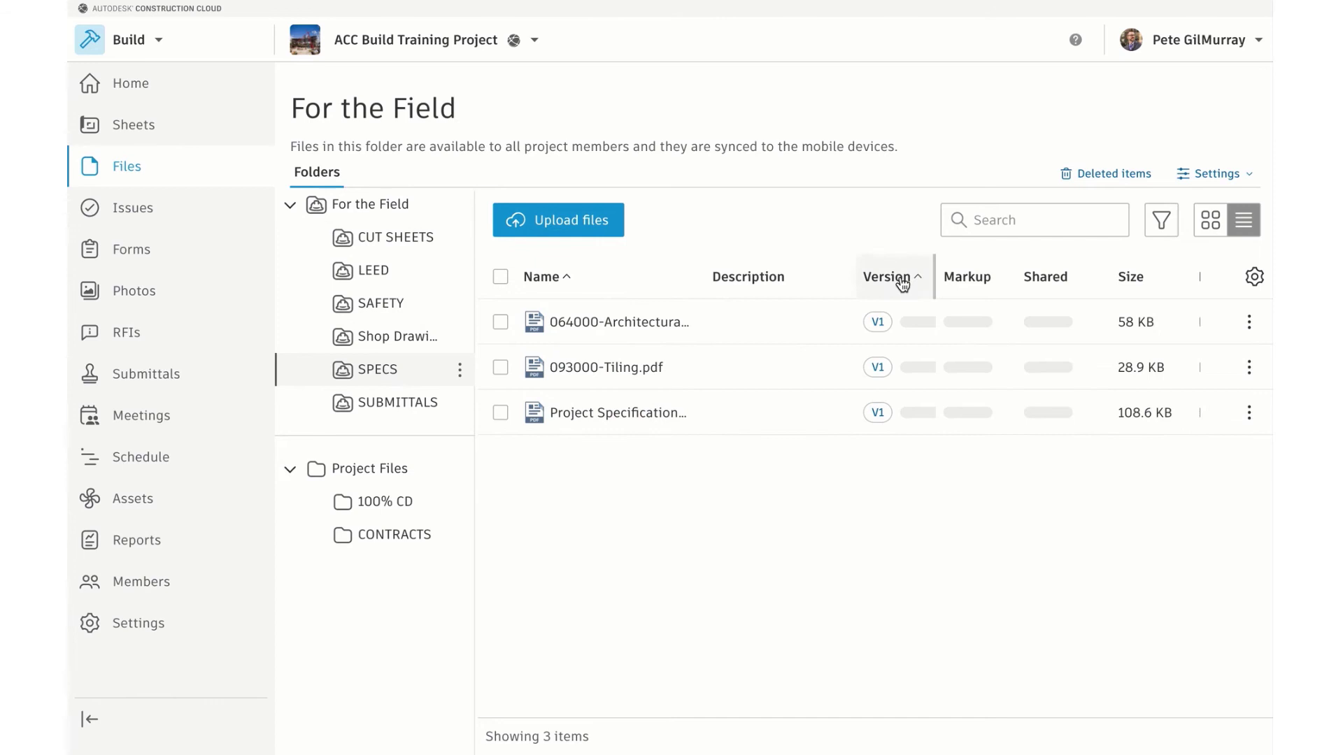
pyautogui.click(1211, 220)
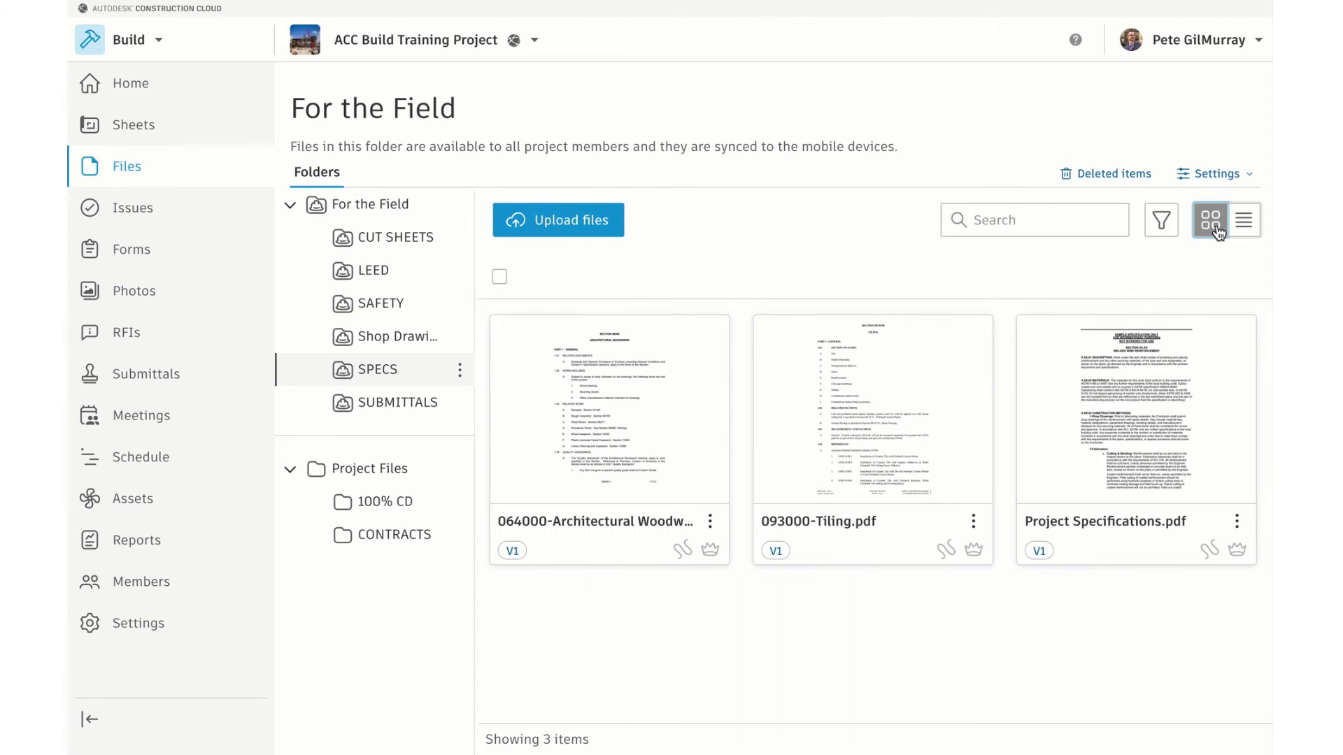
pyautogui.click(1245, 229)
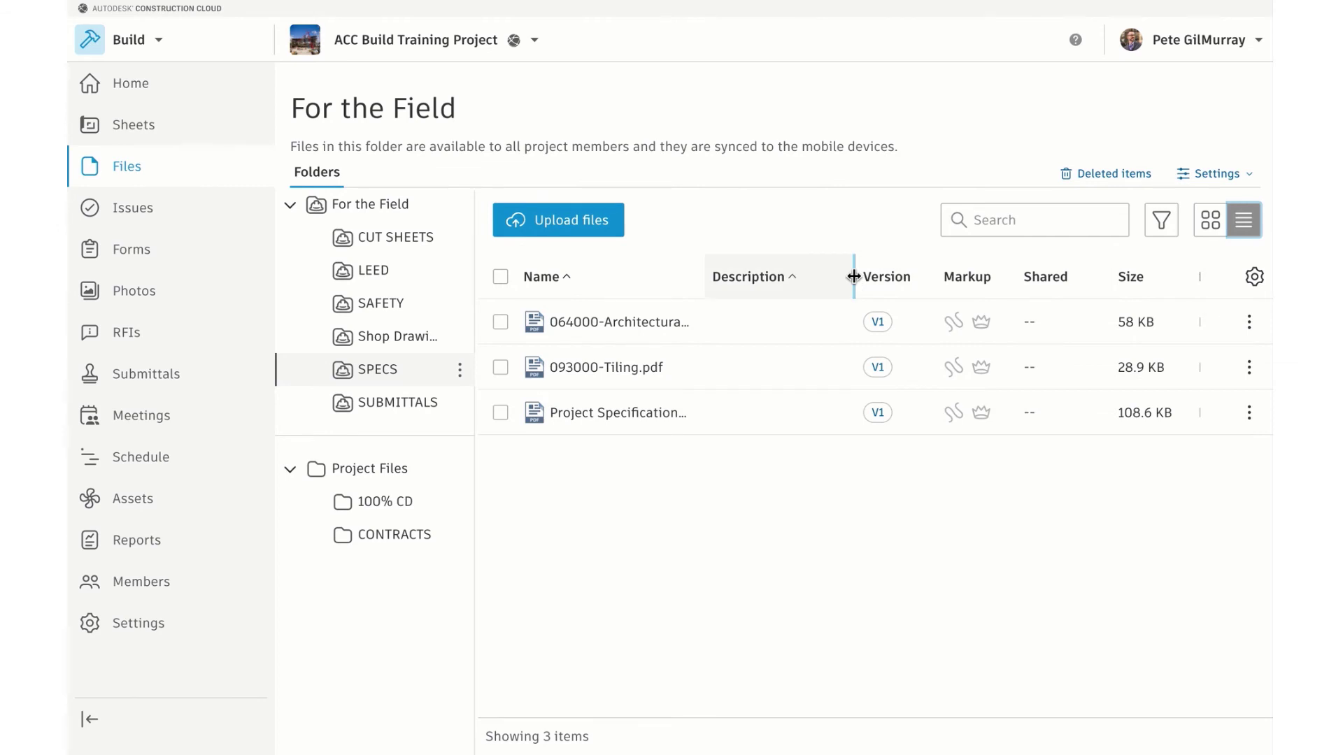
# Hide the Description column, move Updated by after Name, and briefly check attribute settings
pyautogui.click(1255, 278)
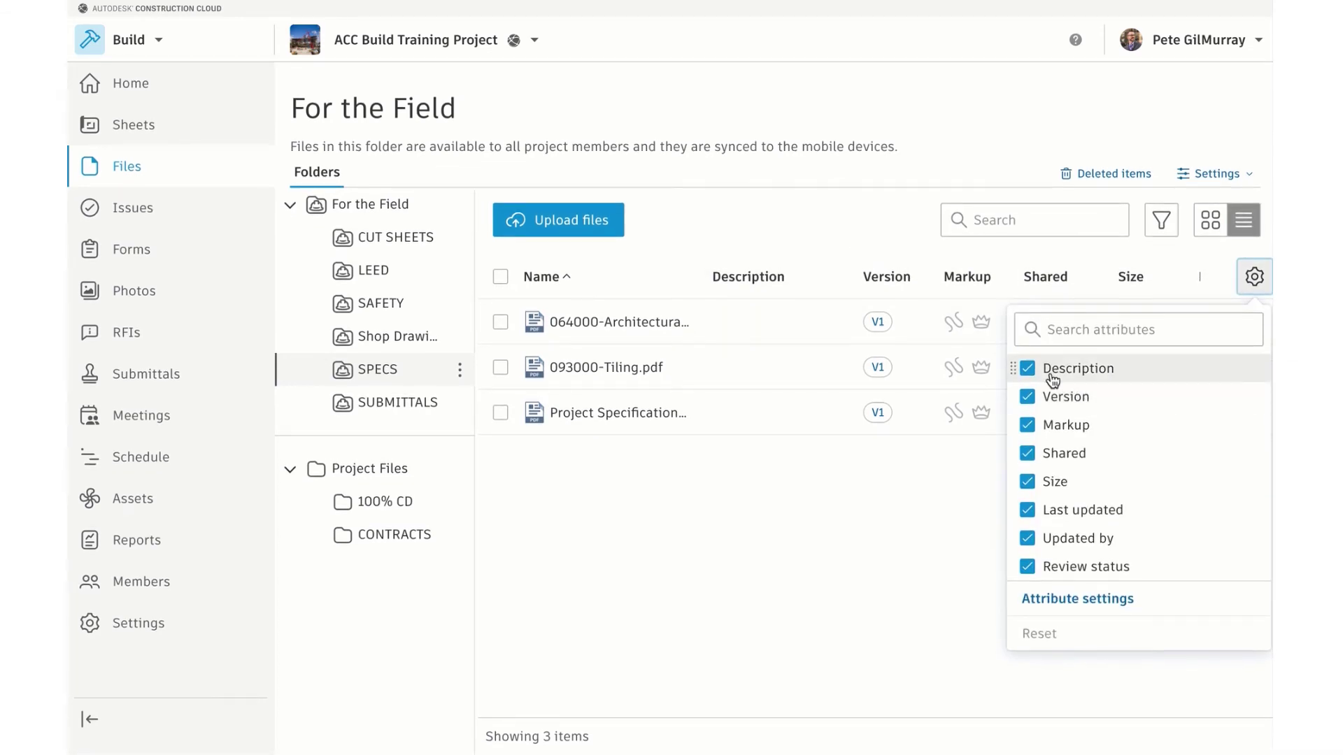
pyautogui.click(1028, 370)
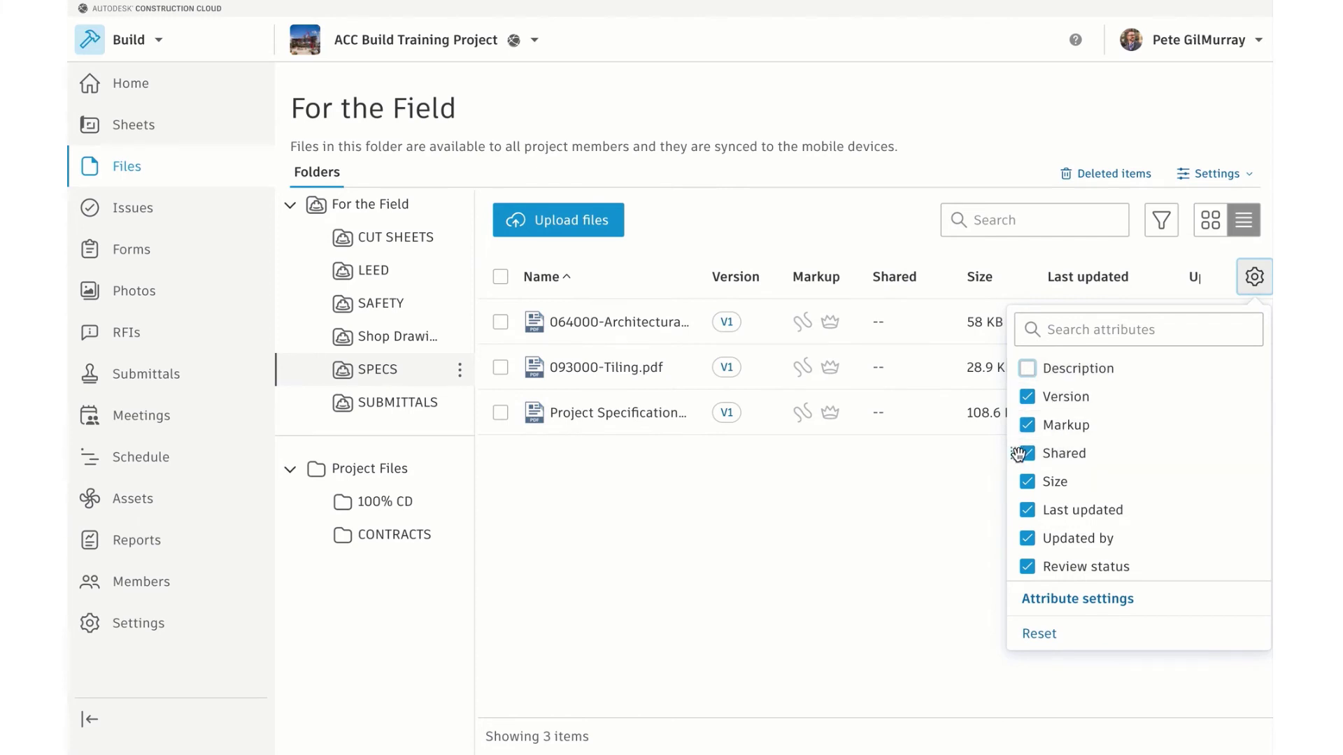
pyautogui.moveTo(1026, 399); pyautogui.dragTo(1018, 397)
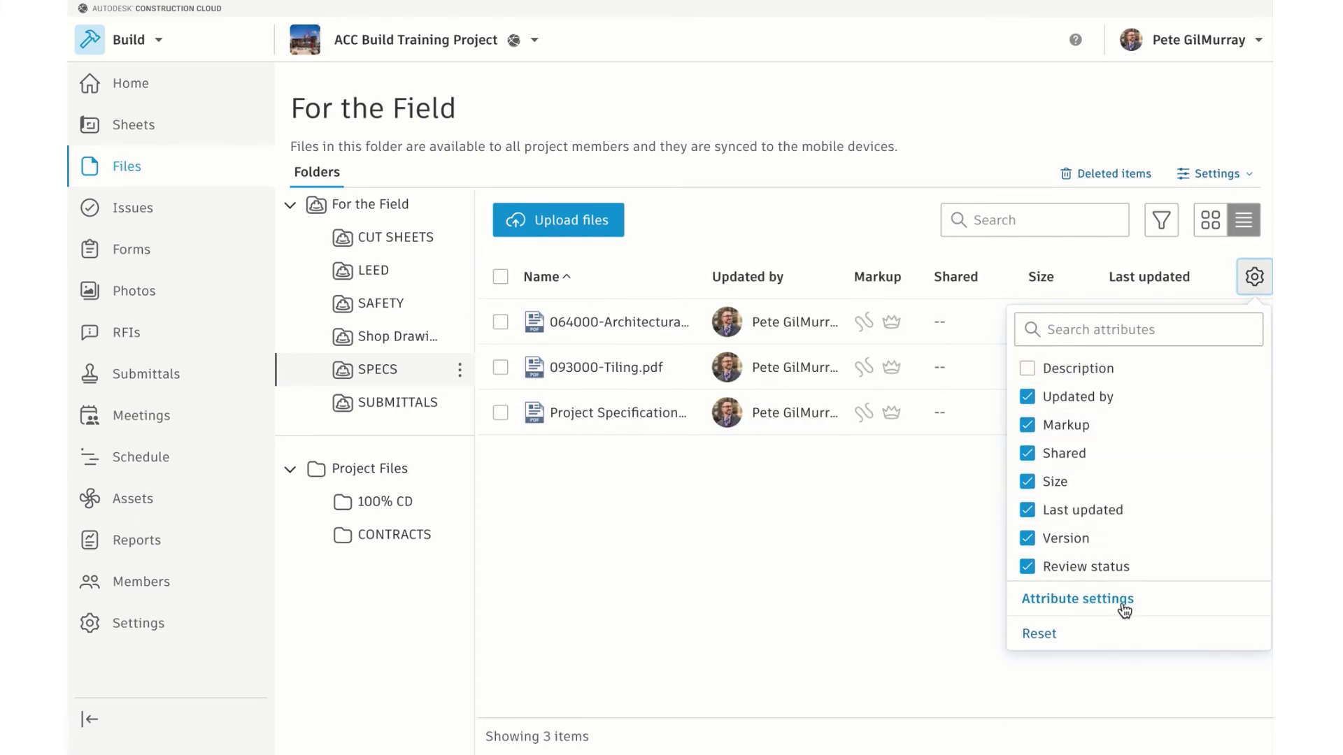
pyautogui.click(1077, 599)
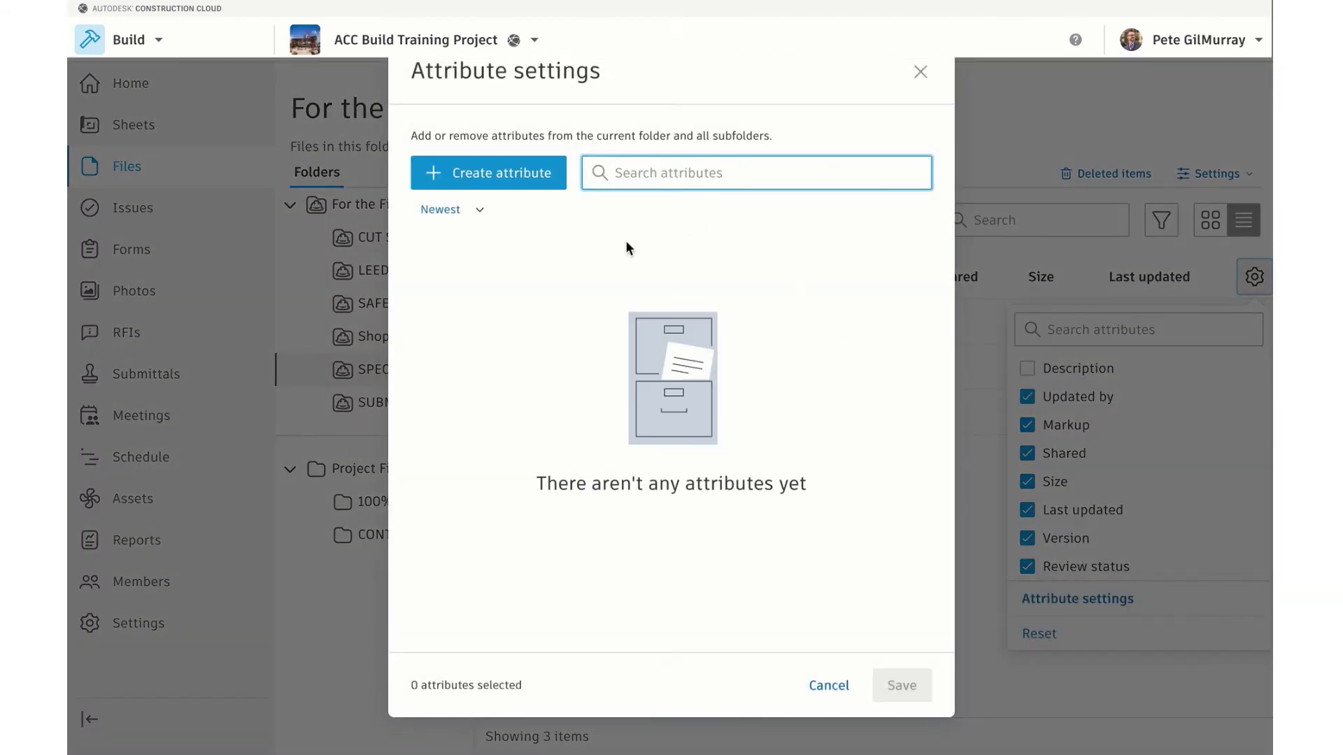
pyautogui.click(920, 73)
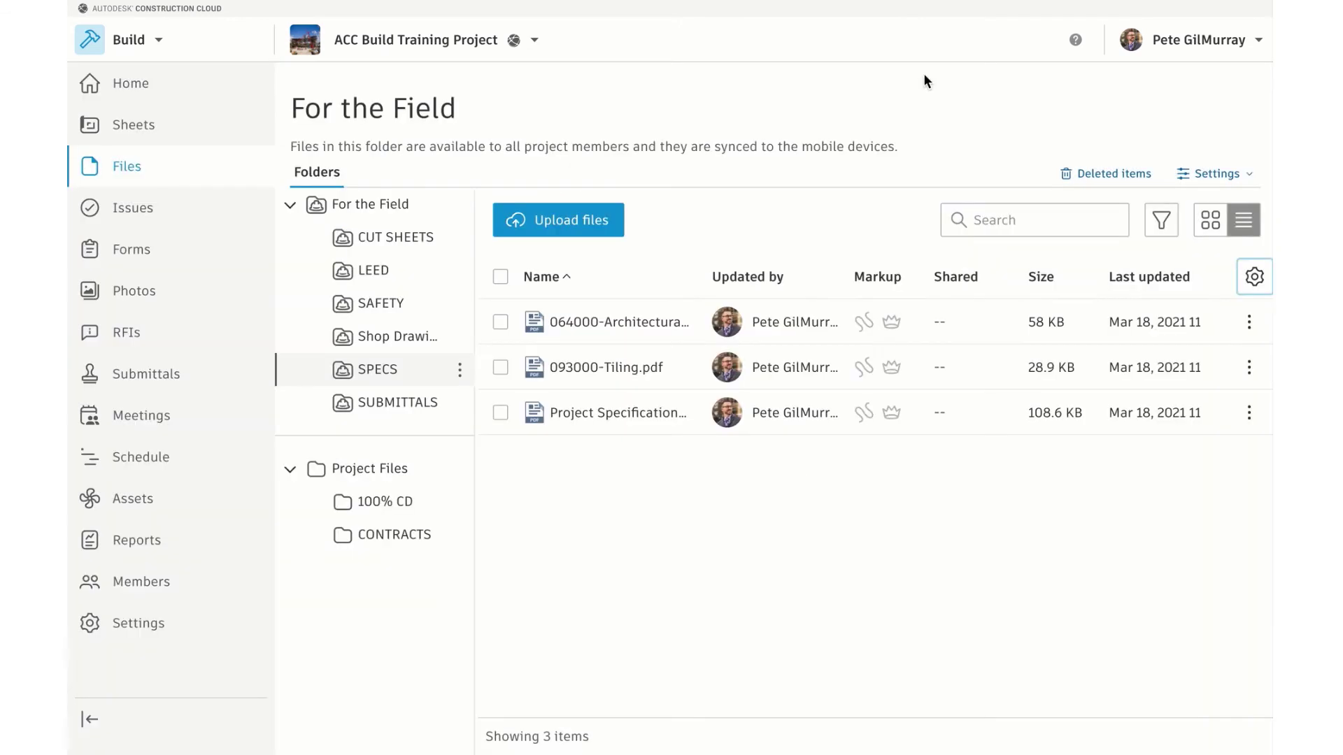
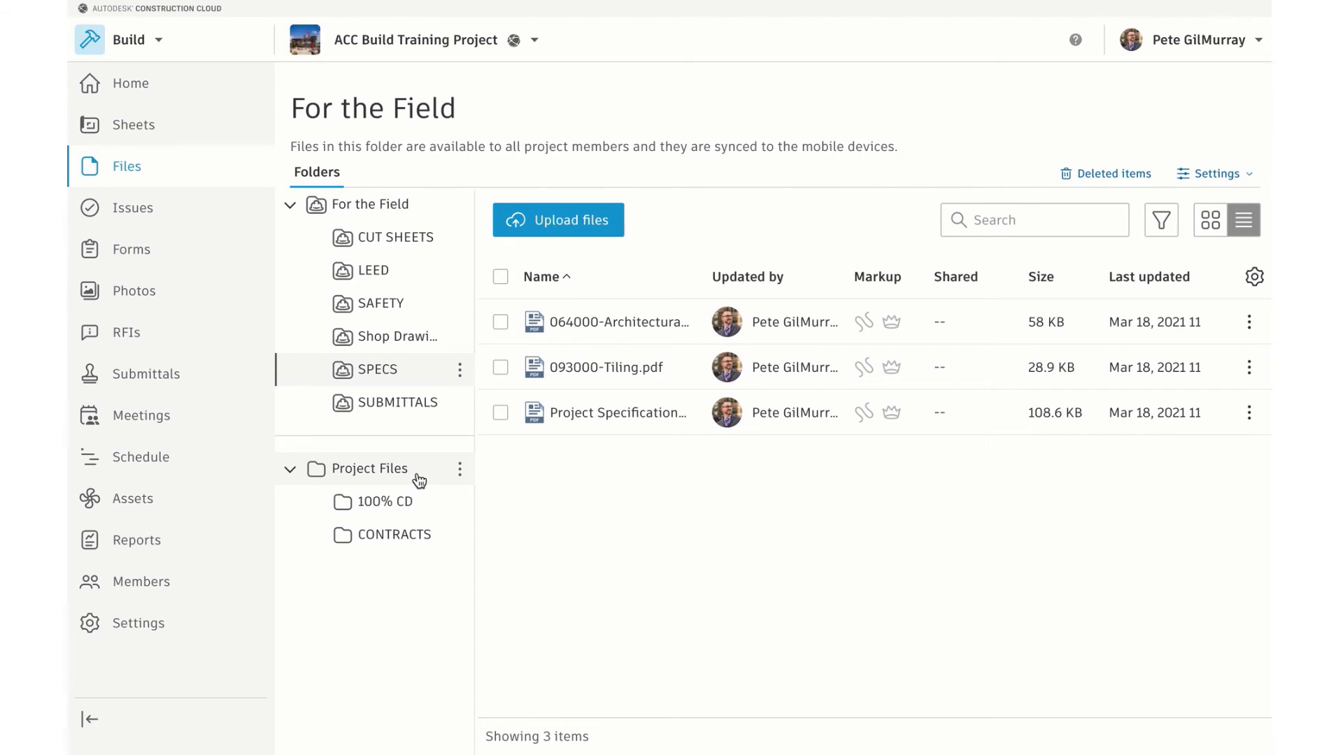
# Open the 100% CD folder under Project Files and select 100 CD.pdf
pyautogui.click(400, 511)
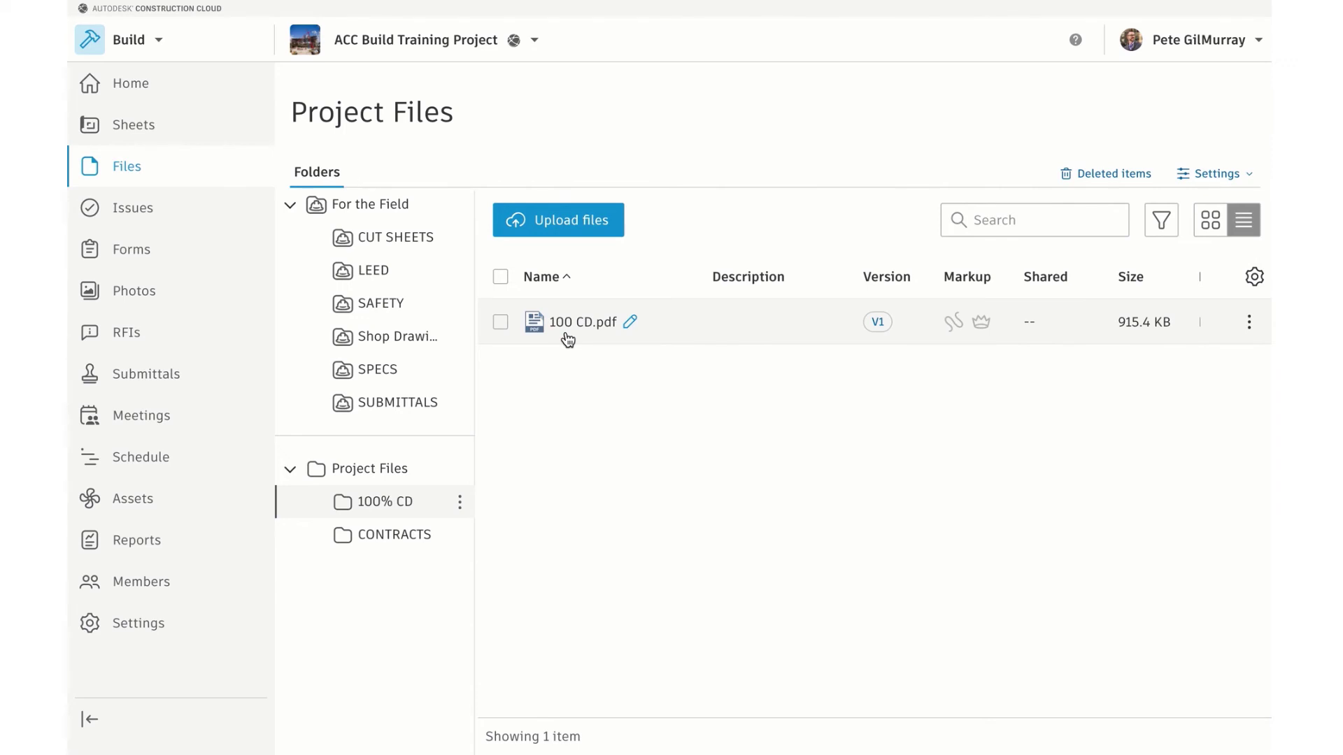
pyautogui.click(501, 323)
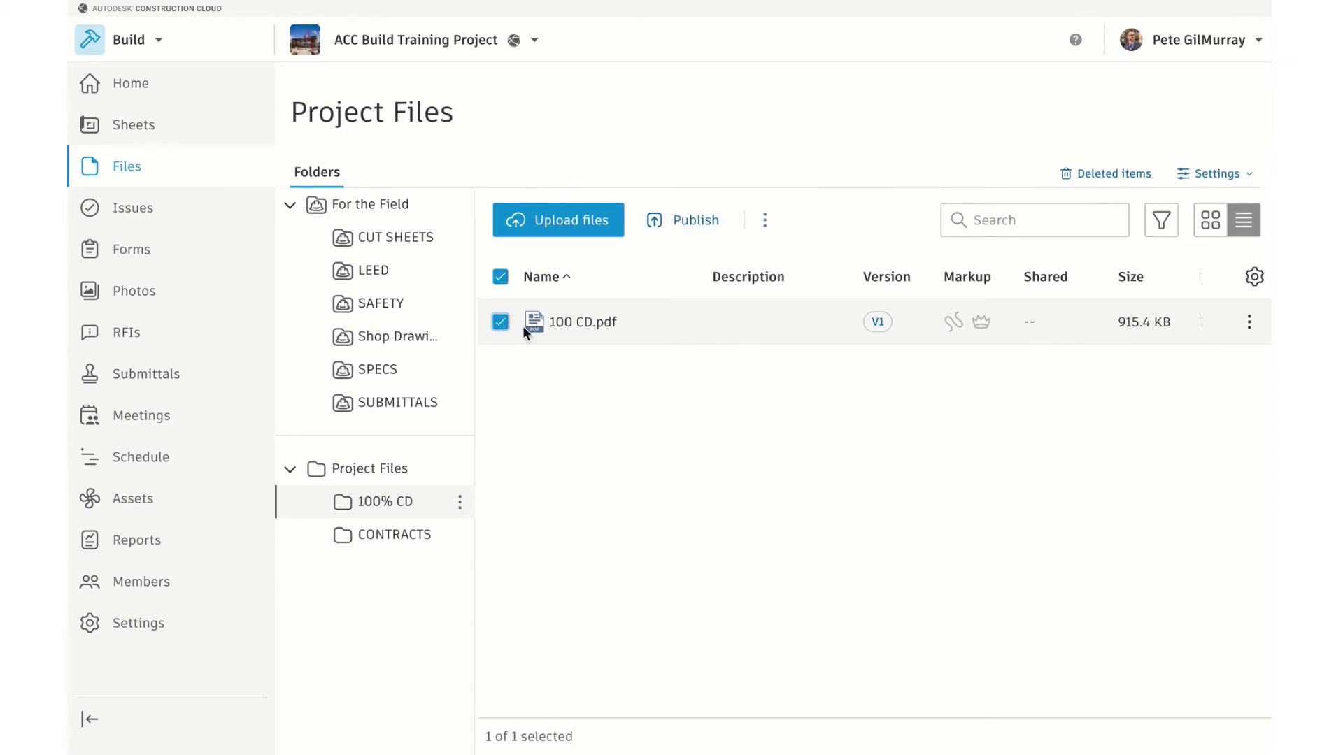
# Publish 100 CD.pdf as version set '100% CD' dated April 1, 2020, then close the wizard
pyautogui.click(684, 232)
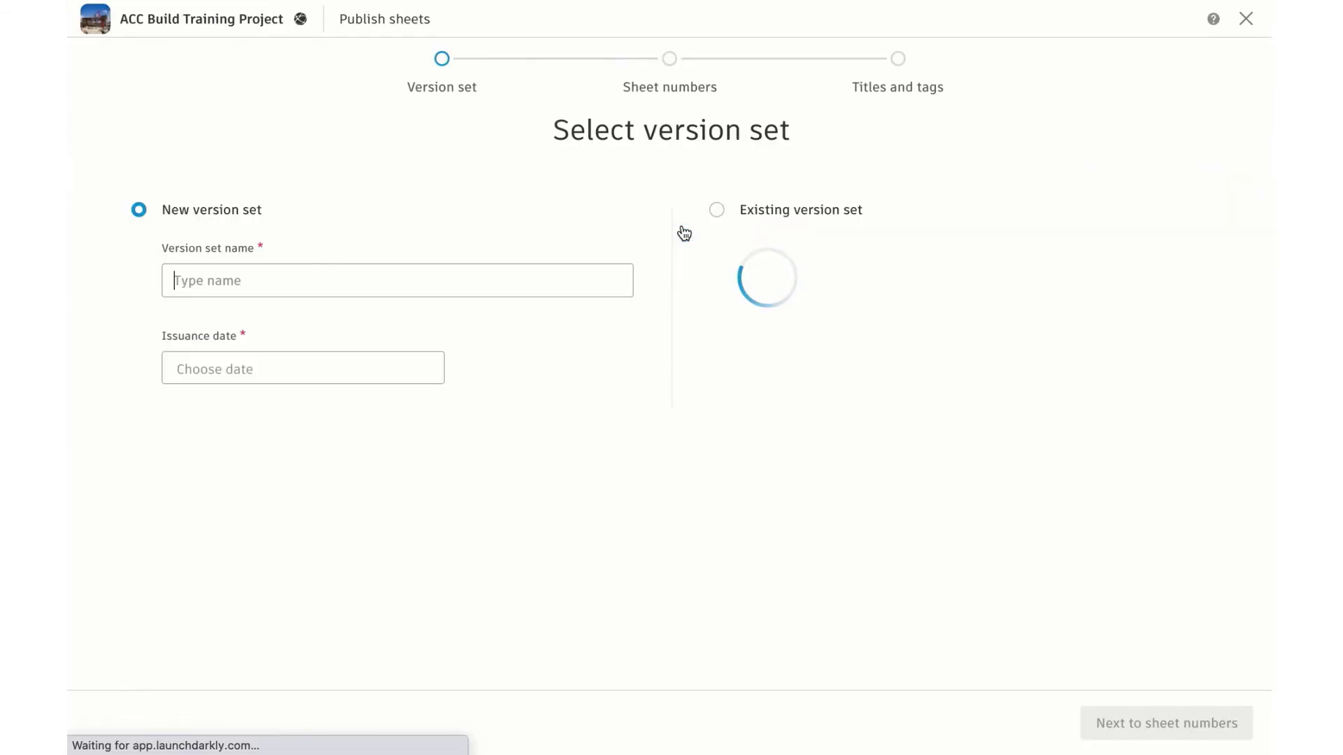
pyautogui.write('100')
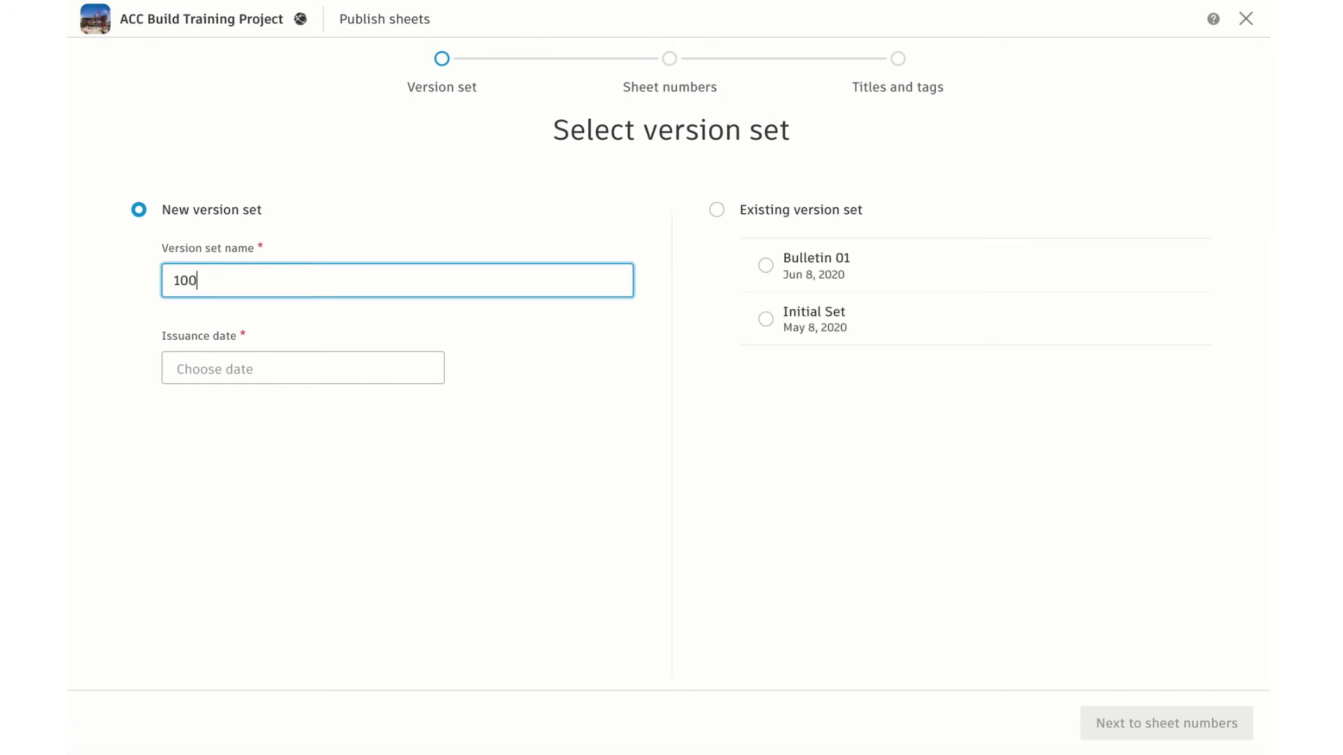
pyautogui.write('% CD')
pyautogui.click(224, 369)
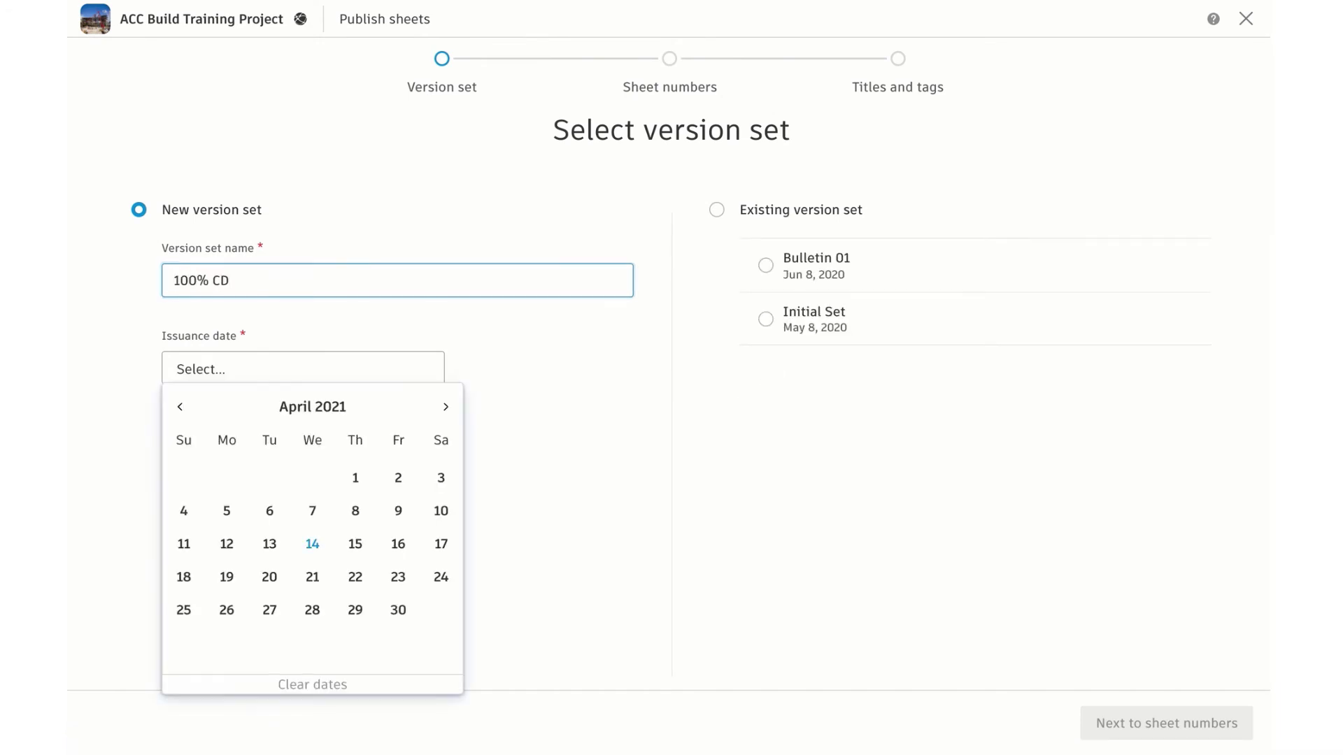
pyautogui.doubleClick(180, 407)
pyautogui.doubleClick(179, 406)
pyautogui.doubleClick(180, 407)
pyautogui.click(180, 406)
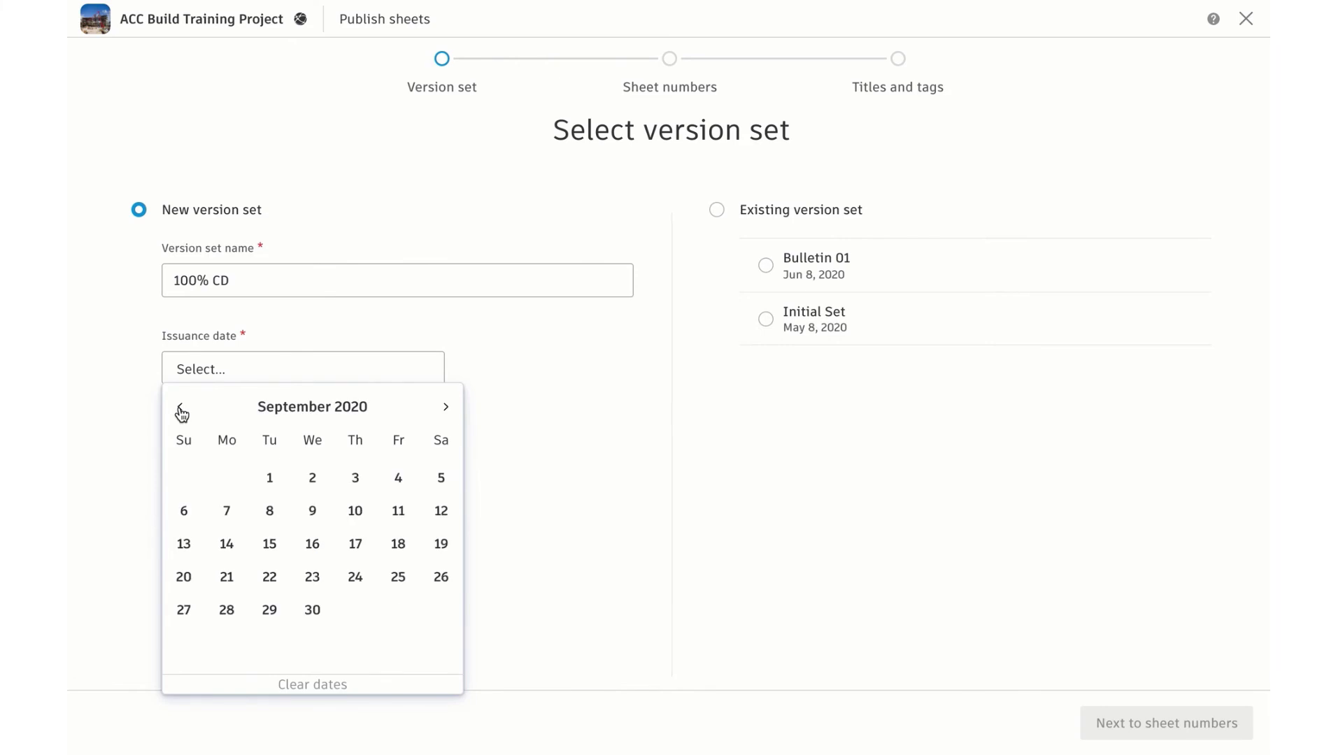
pyautogui.doubleClick(180, 406)
pyautogui.doubleClick(179, 407)
pyautogui.click(180, 406)
pyautogui.click(313, 477)
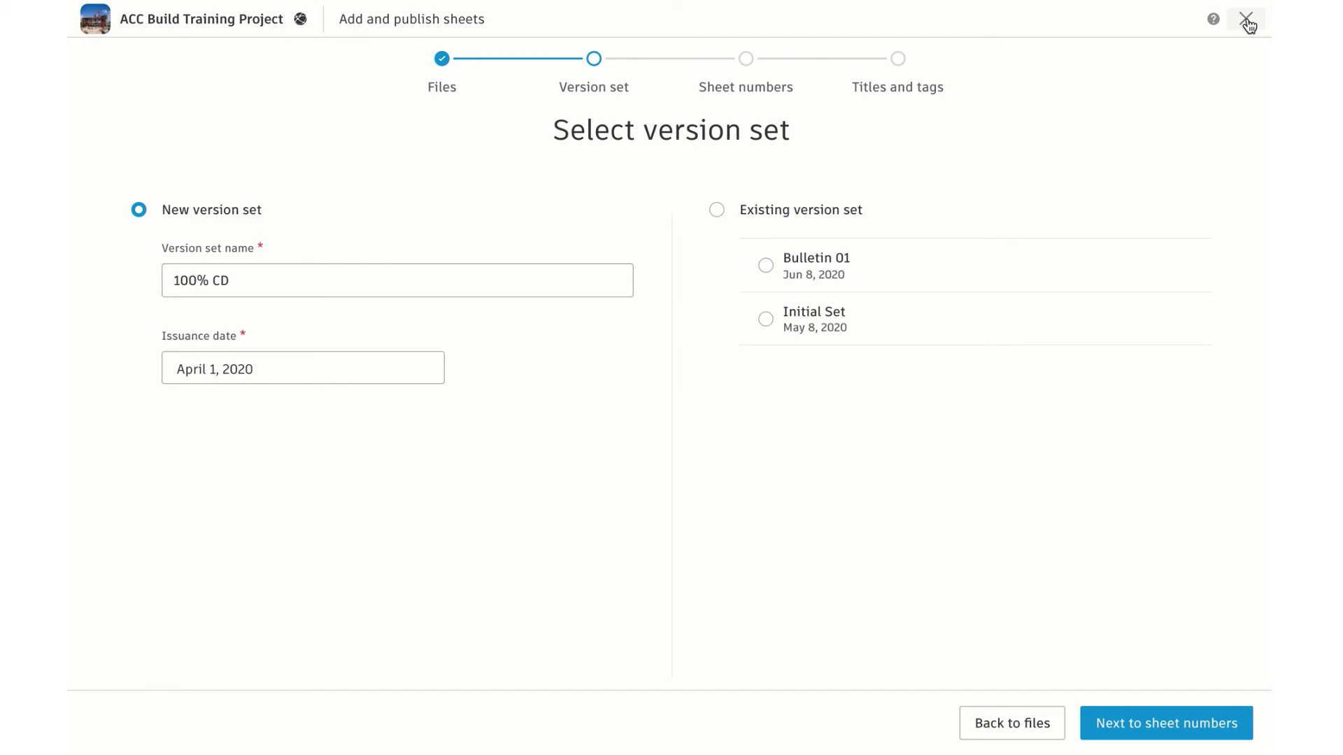
pyautogui.click(1247, 26)
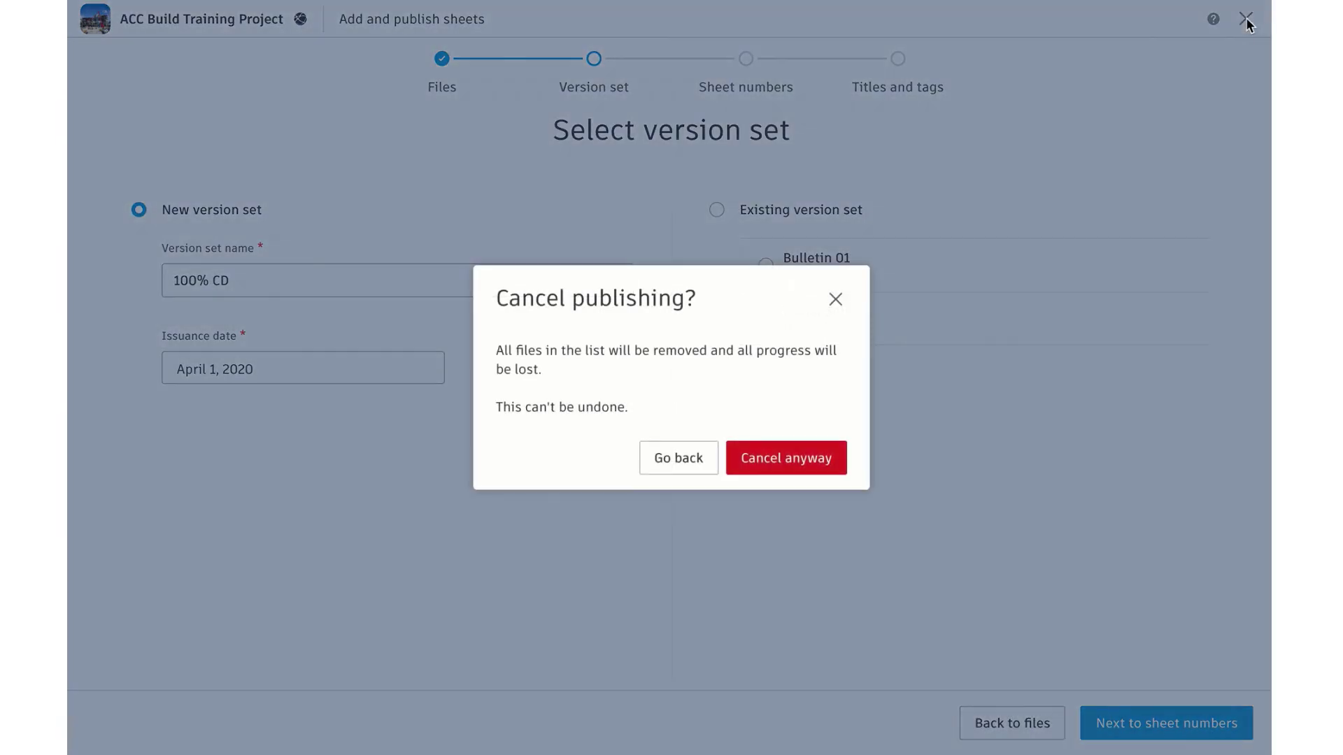
# Discard the publish and create a new meeting in Meetings
pyautogui.click(794, 463)
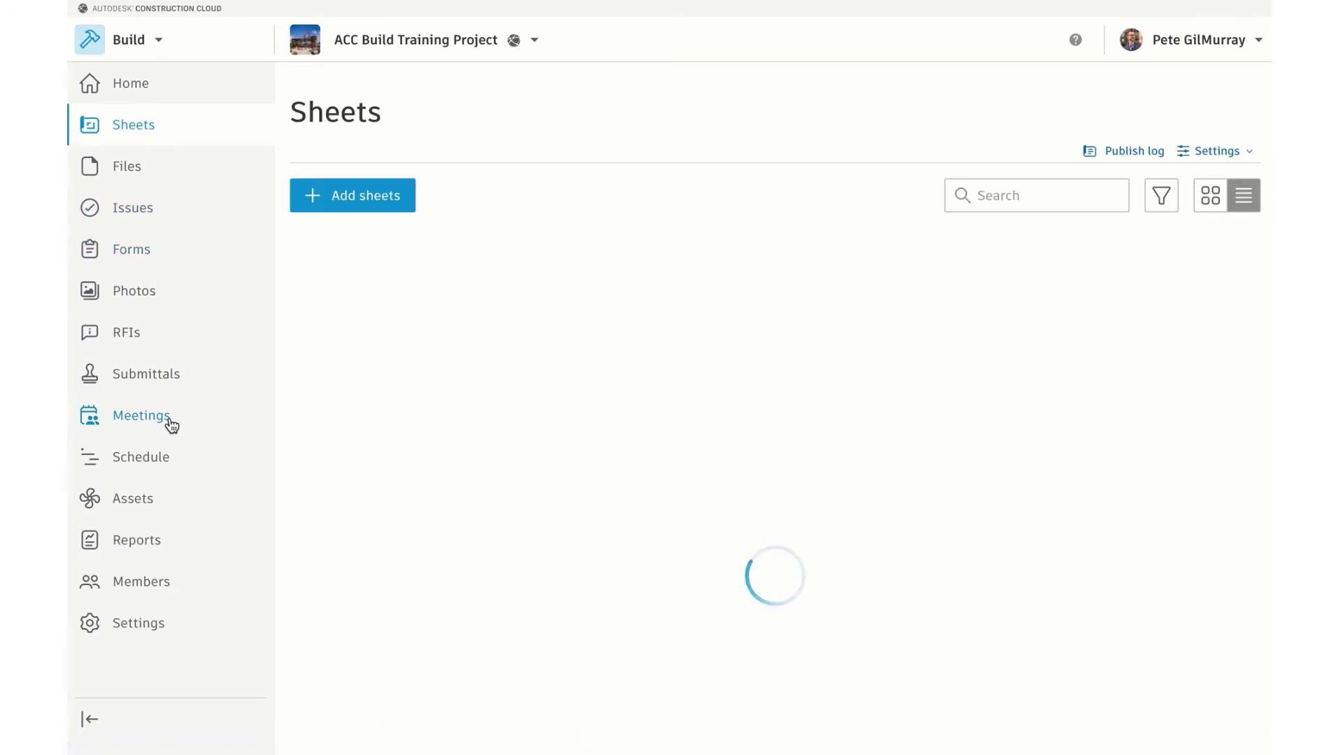
pyautogui.click(170, 422)
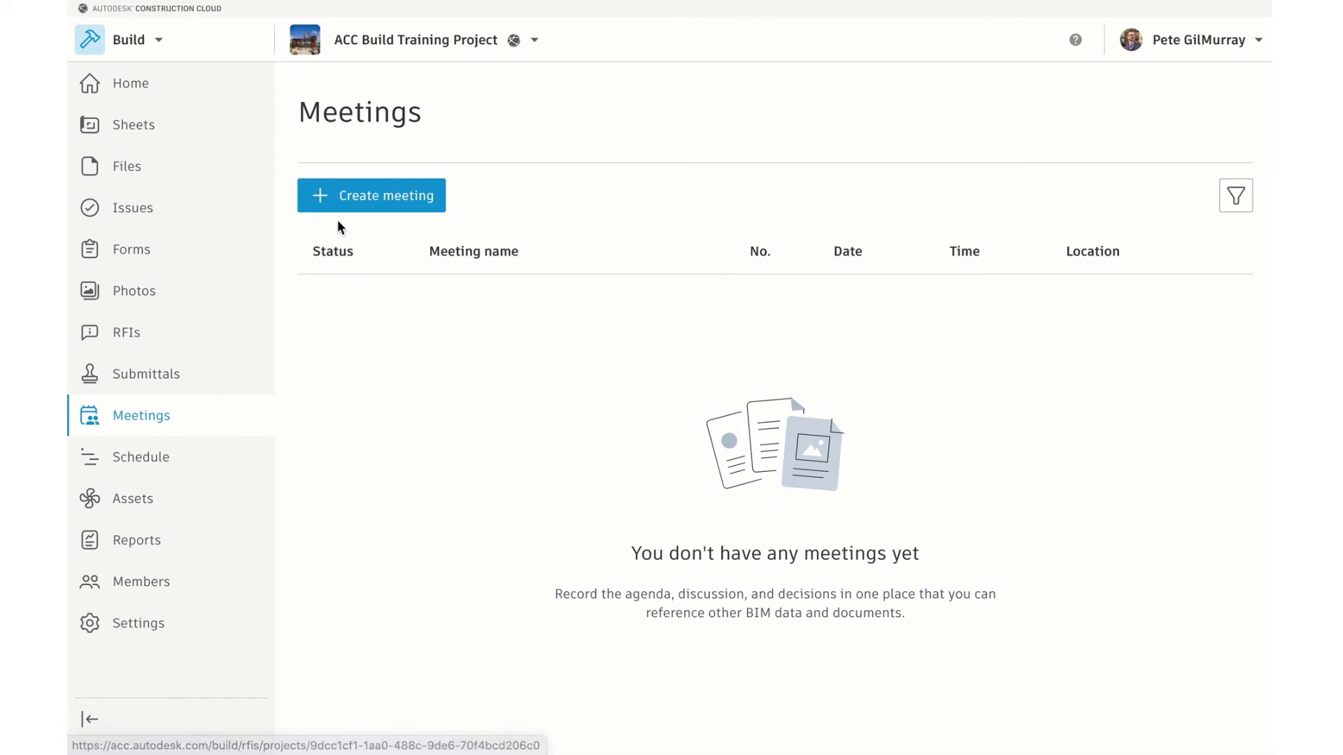
pyautogui.click(379, 201)
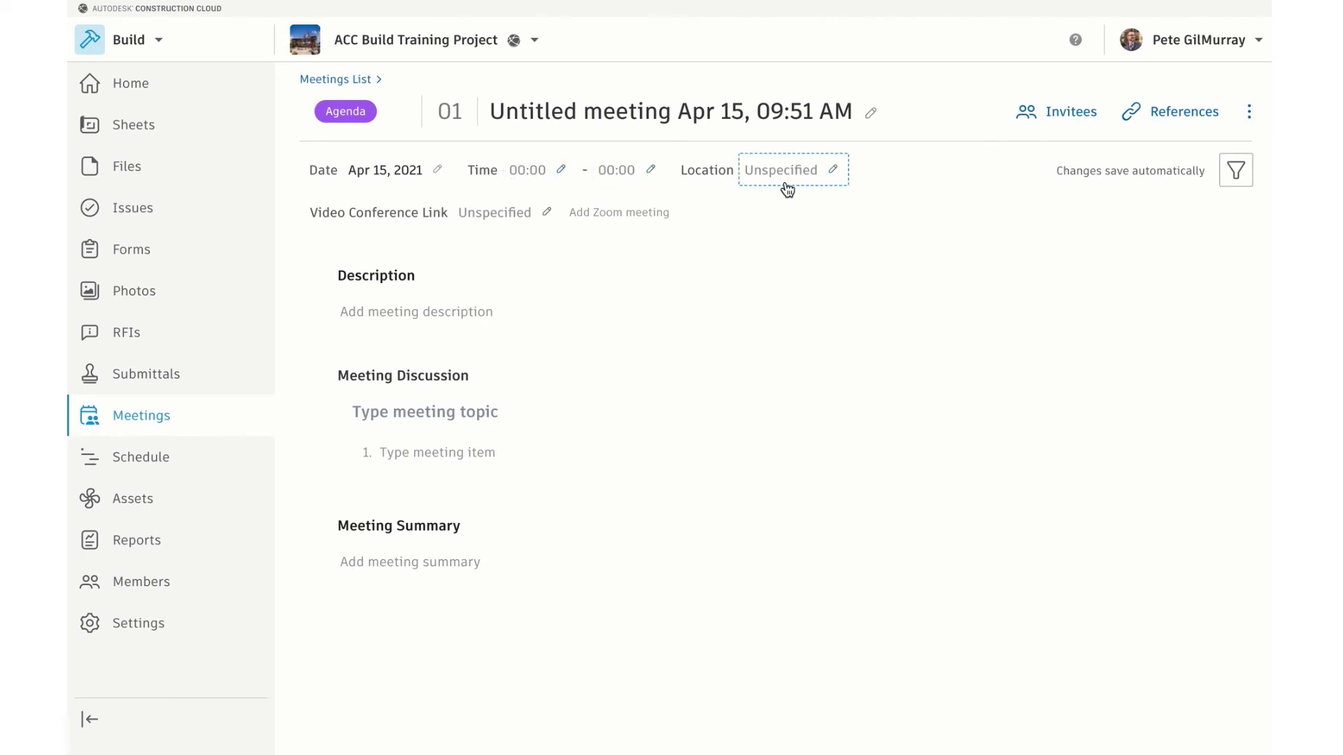
# Rename the meeting to 'Autodesk Build Training Prep'
pyautogui.click(598, 106)
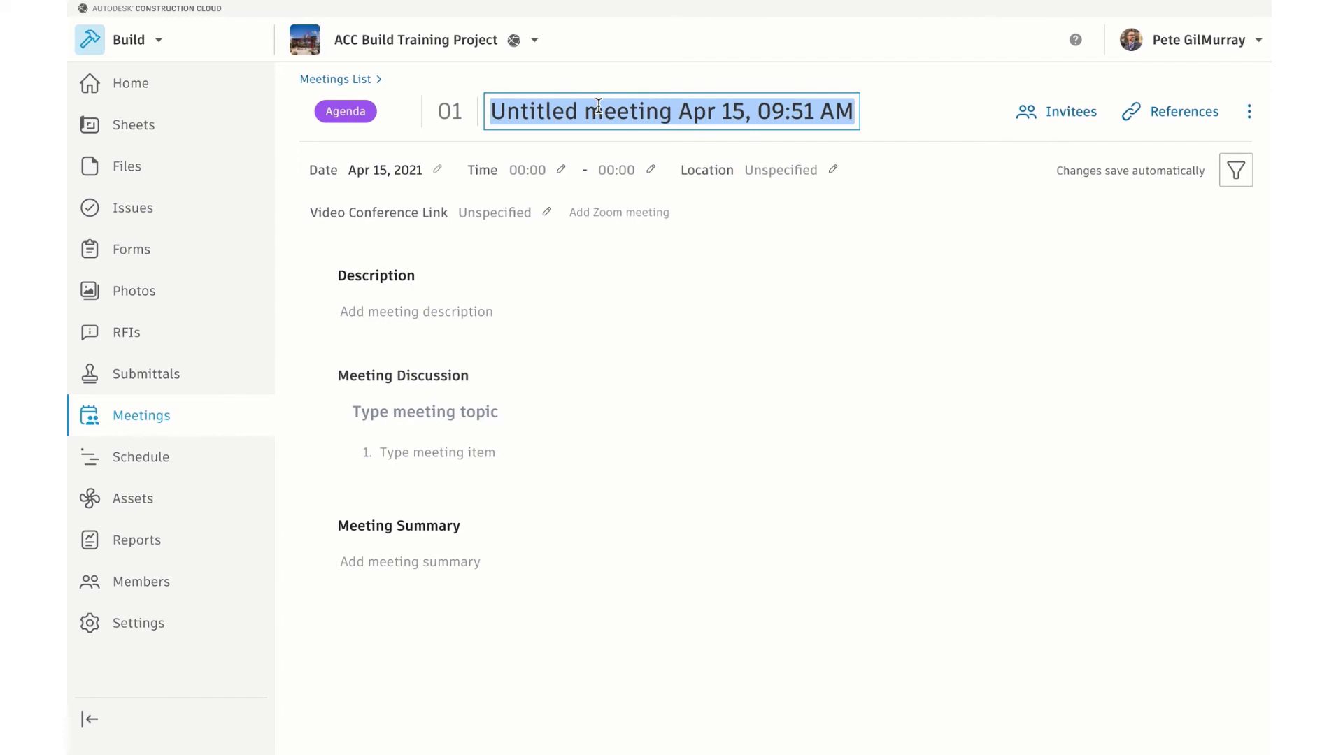
pyautogui.write('Autodeesk')
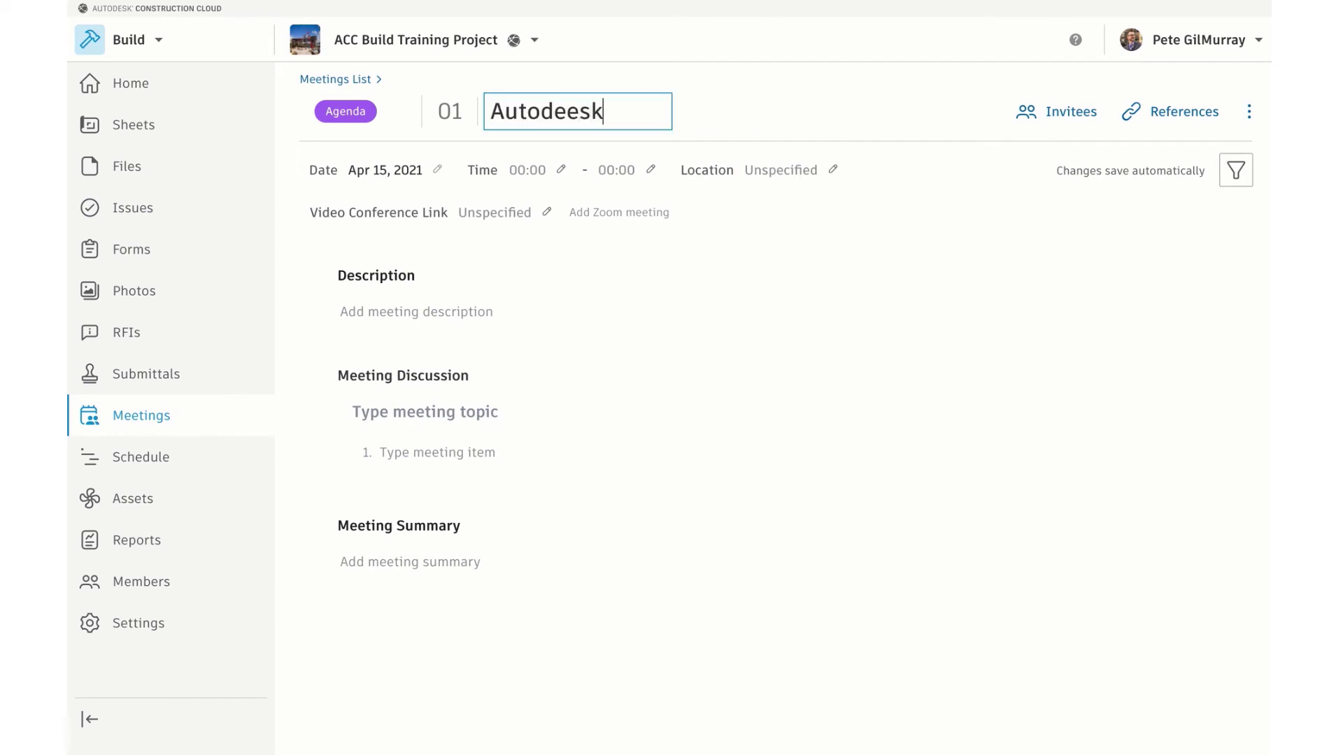
pyautogui.press('BackSpace')
pyautogui.press('BackSpace')
pyautogui.press('BackSpace')
pyautogui.write('sk Build Training Prep')
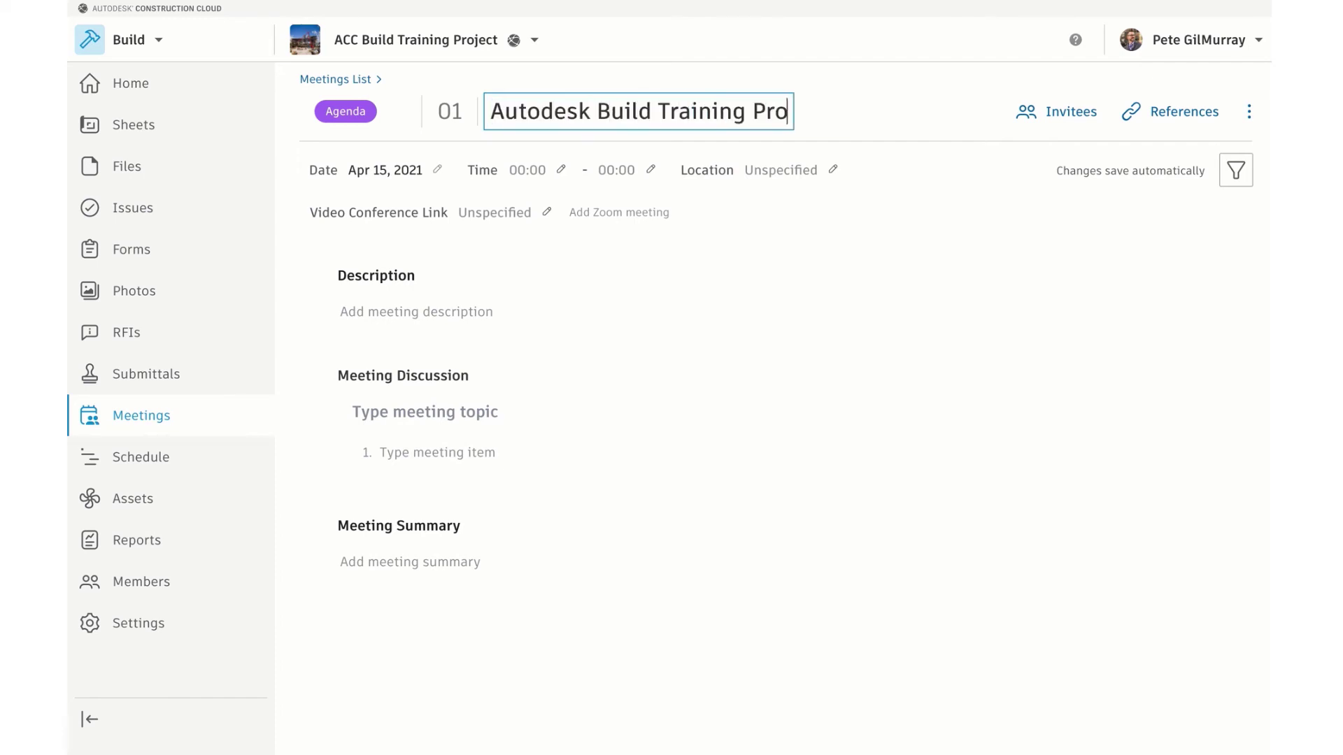
# Schedule it Apr 29, 2021, 12:00–1:00 PM, paste the location, and add a Zoom link
pyautogui.click(420, 177)
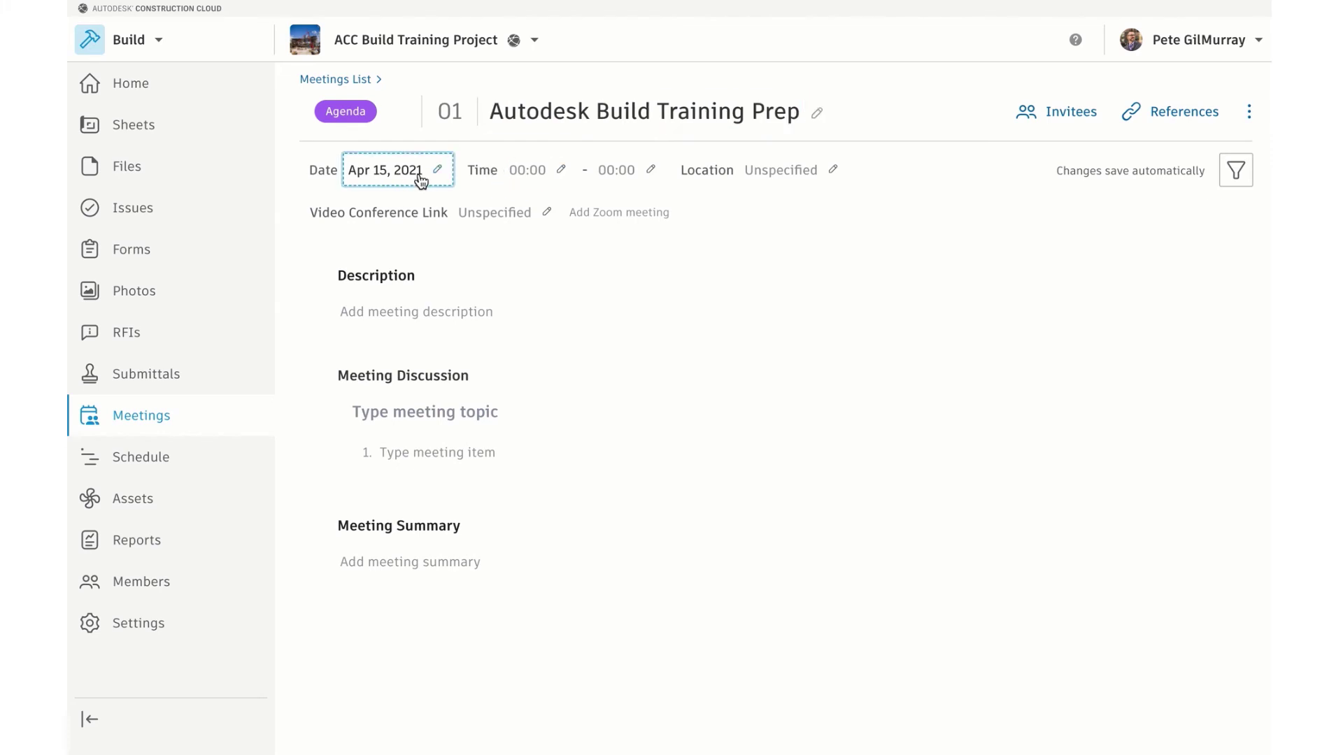
pyautogui.click(527, 384)
pyautogui.click(527, 174)
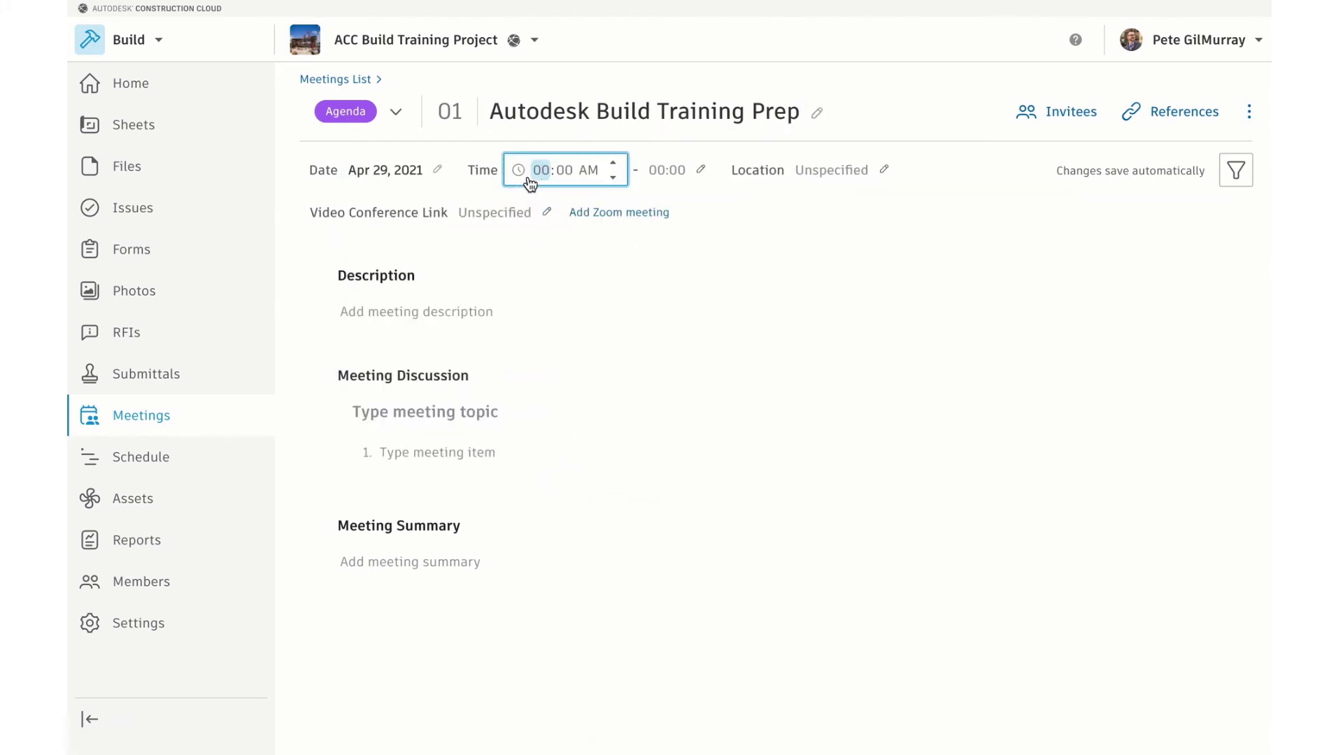
pyautogui.write('1200')
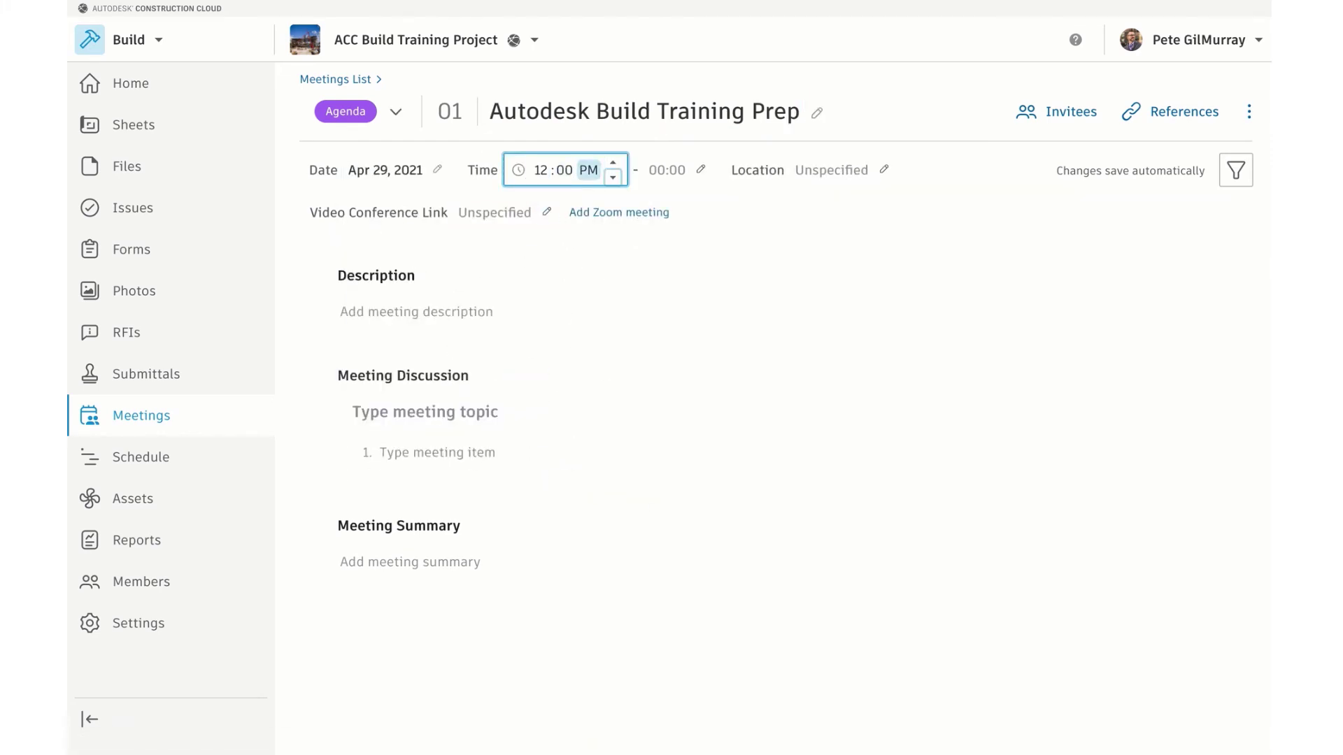
pyautogui.click(667, 173)
pyautogui.click(814, 171)
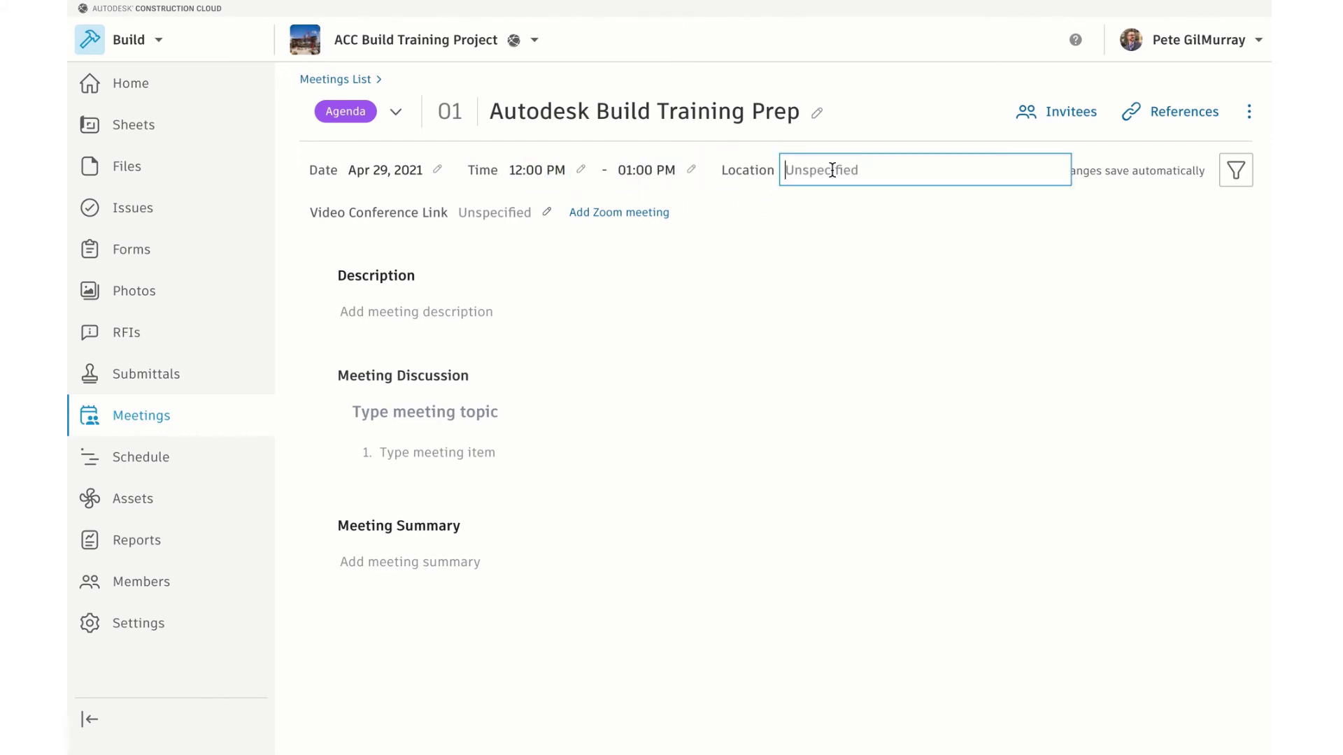
pyautogui.write('111 McInnis Parkway, San Rafael, CA 94903')
pyautogui.click(804, 213)
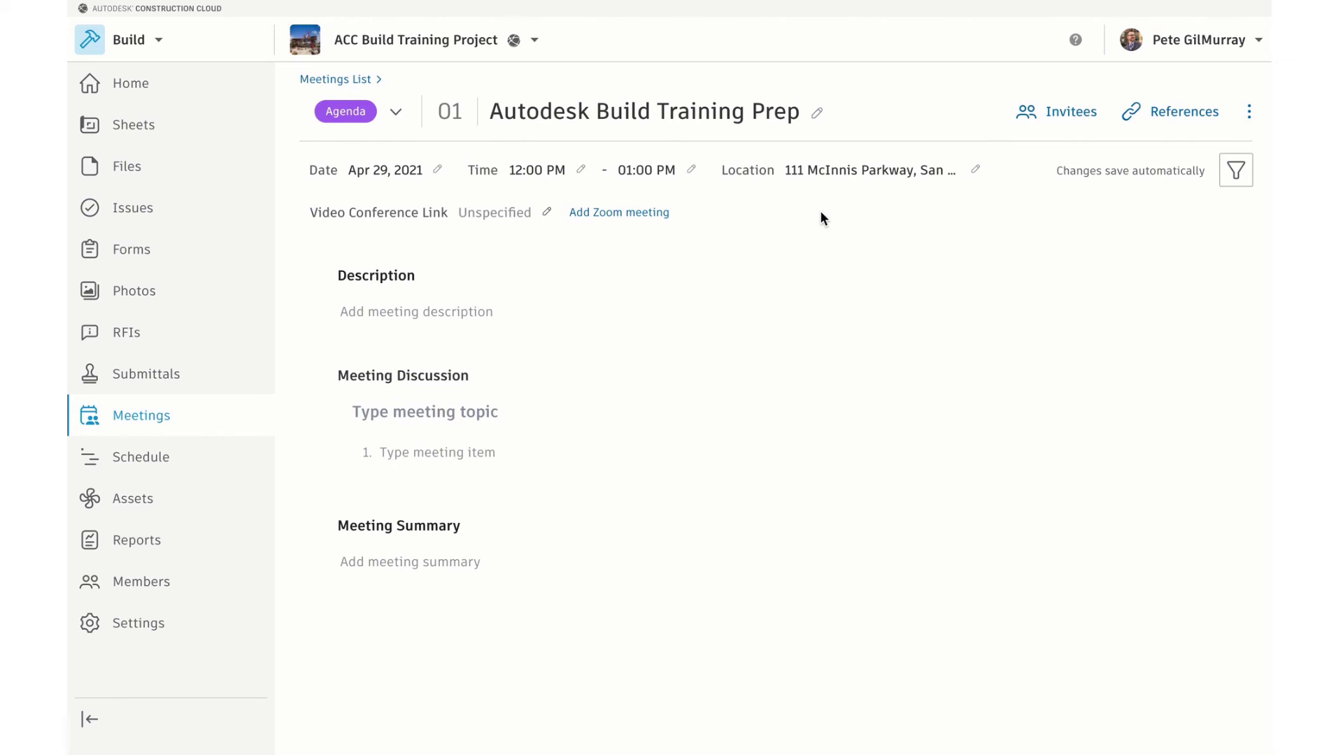
pyautogui.click(626, 219)
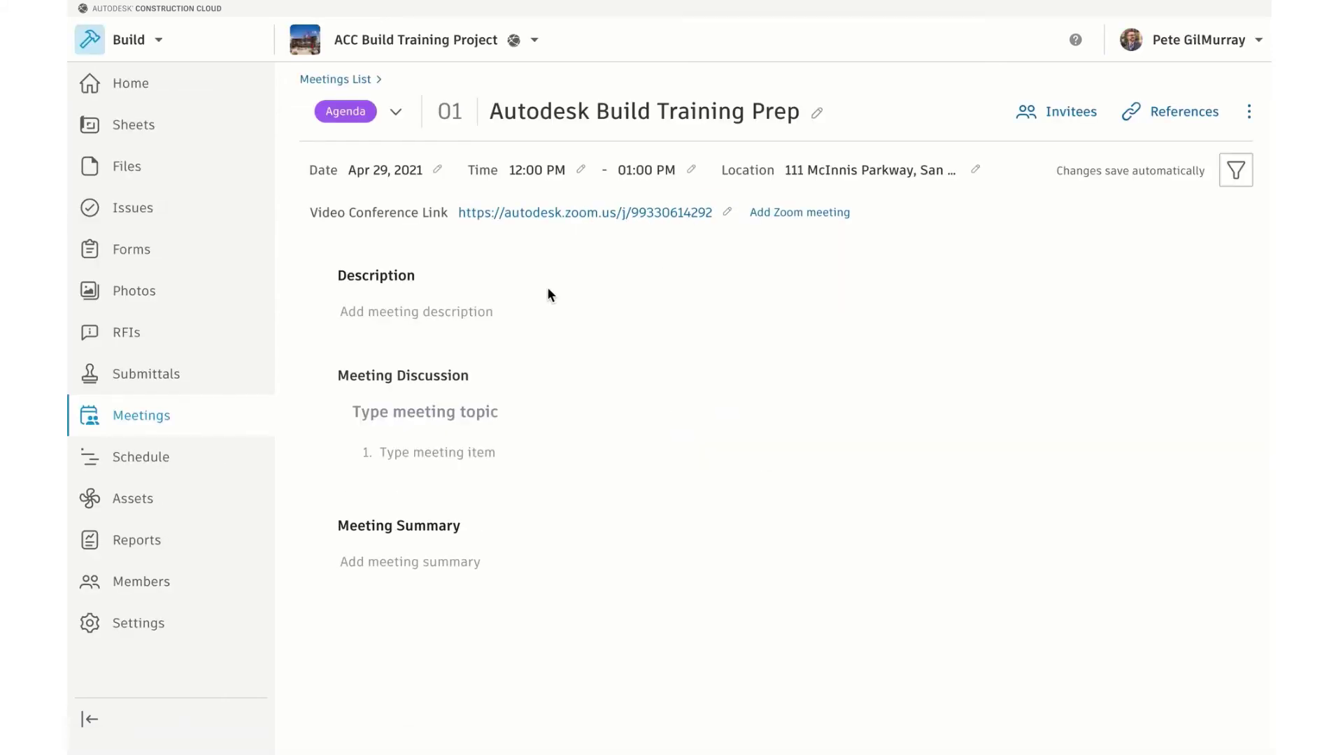
pyautogui.click(423, 321)
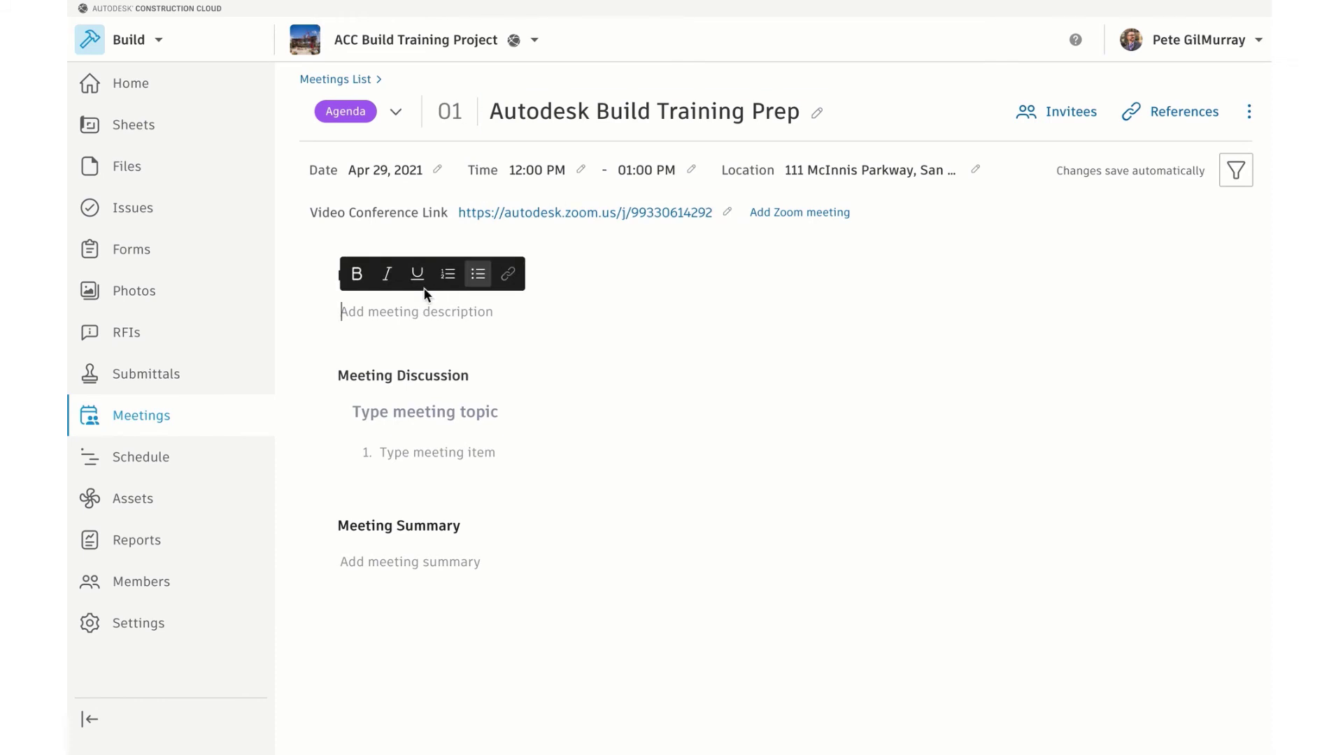
# Enter the description 'Meeting to discuss breakout of Autodesk Build Lessons for upcoming project team training.'
pyautogui.write('Me')
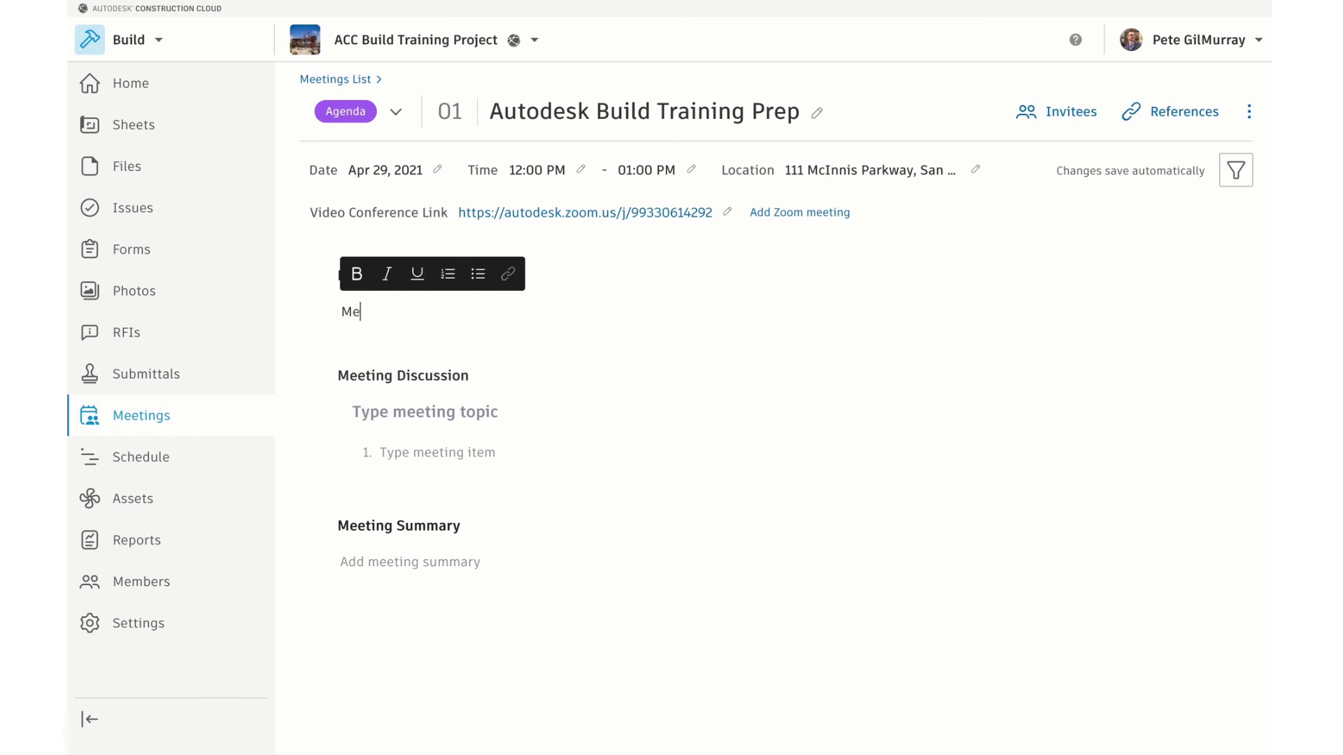
pyautogui.write('eting to discuss break')
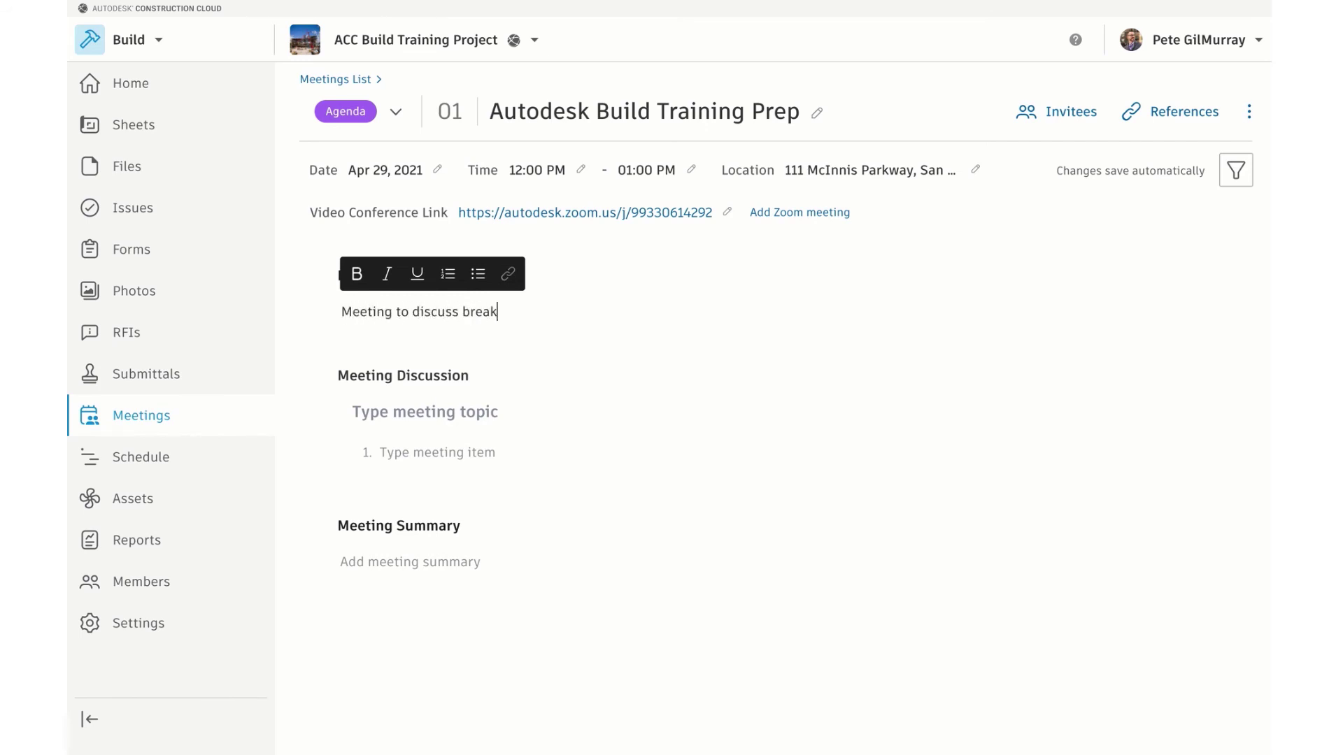
pyautogui.write('out of Autodesk Build Lessons ')
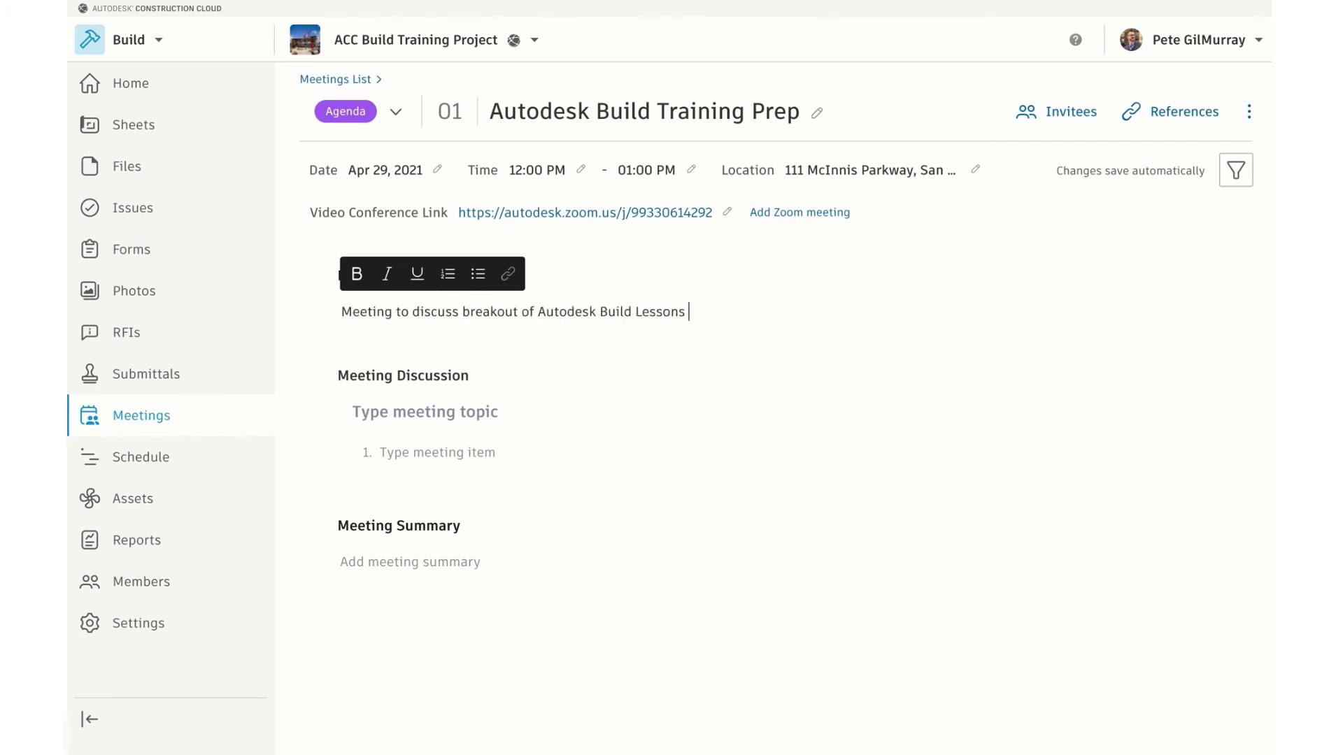
pyautogui.write('for upcoming project team training.')
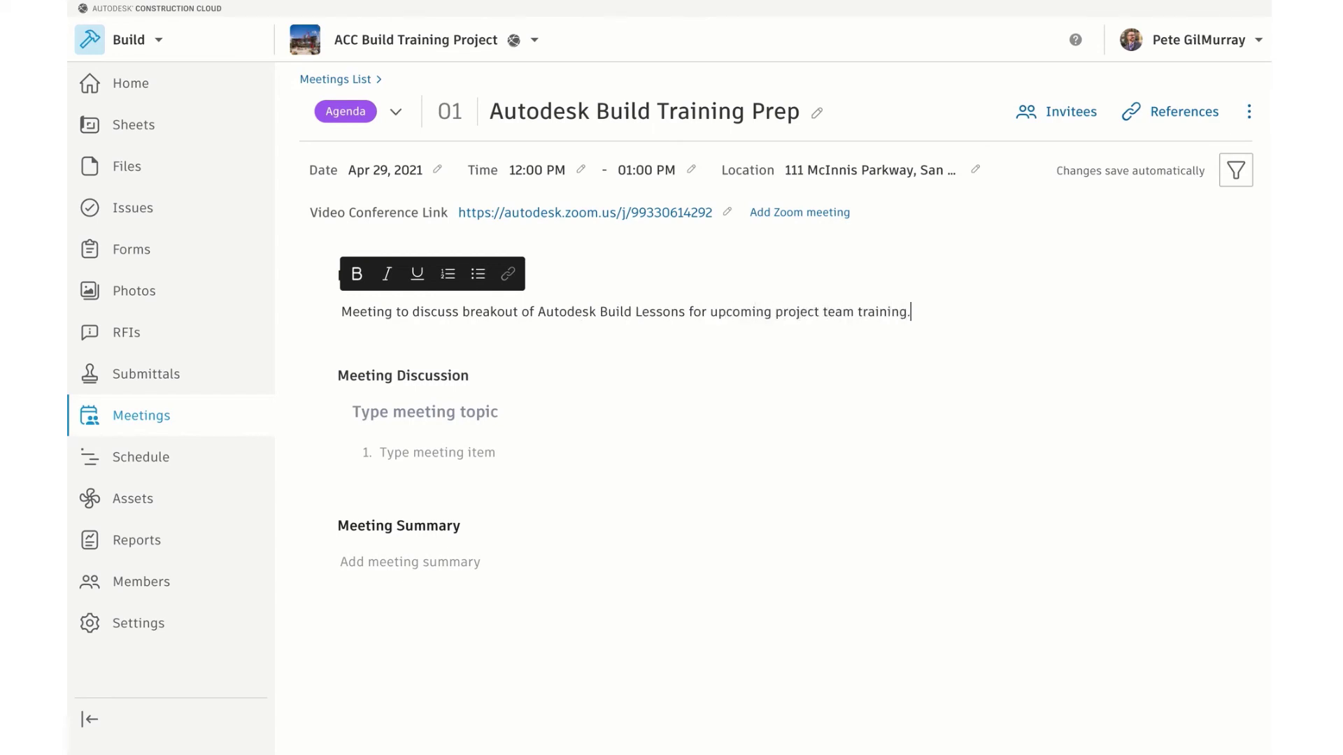
pyautogui.click(643, 441)
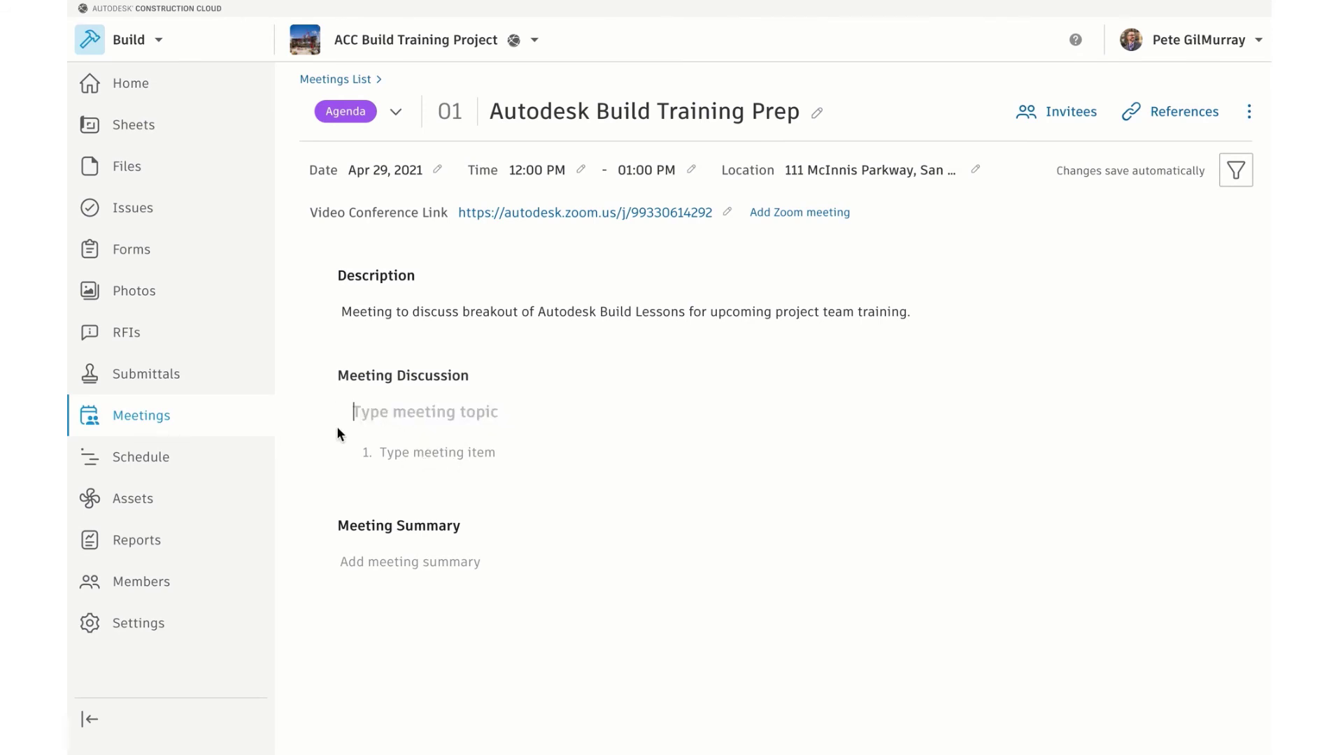
# Add the topic 'Autodesk Build Training Topics' with items Sheets and Files
pyautogui.click(370, 416)
pyautogui.write('Autodesk build Train')
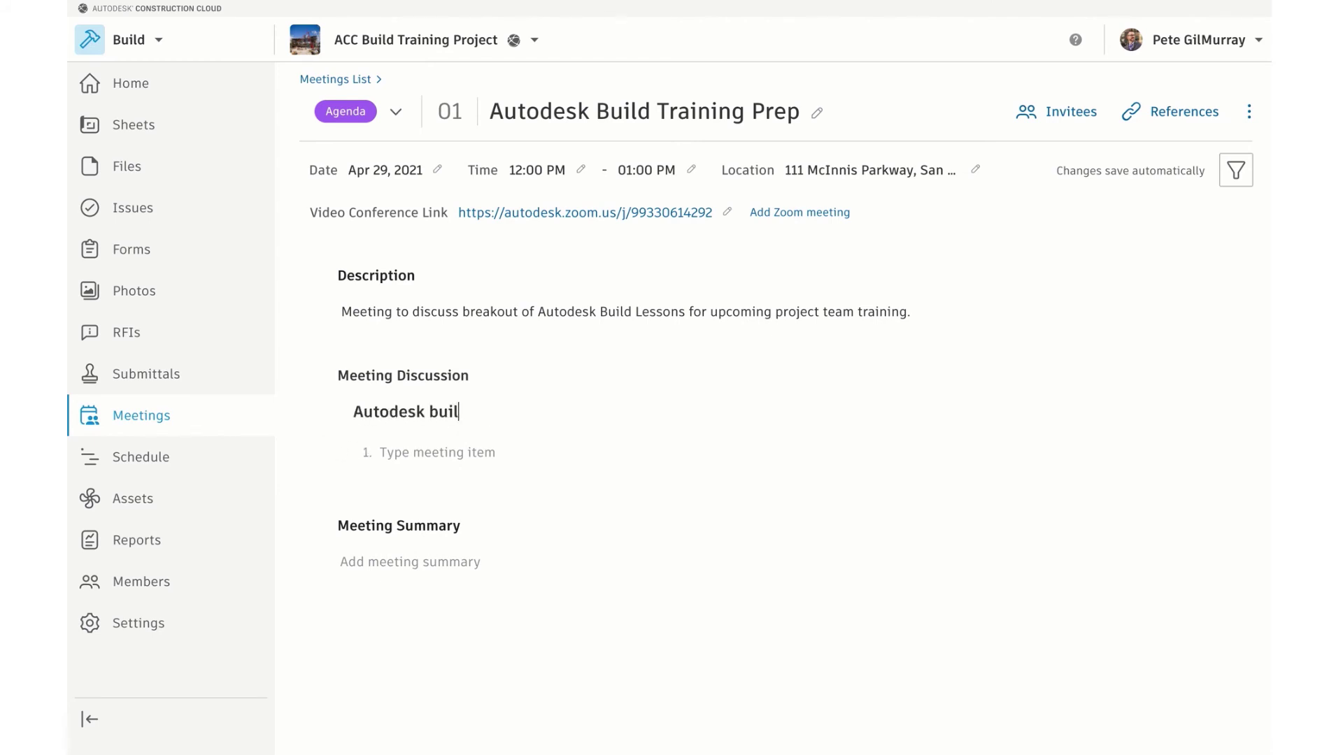
pyautogui.press('BackSpace')
pyautogui.press('BackSpace')
pyautogui.press('BackSpace')
pyautogui.press('BackSpace')
pyautogui.press('BackSpace')
pyautogui.press('BackSpace')
pyautogui.press('BackSpace')
pyautogui.press('BackSpace')
pyautogui.press('BackSpace')
pyautogui.press('BackSpace')
pyautogui.press('BackSpace')
pyautogui.write('Build Training Topics')
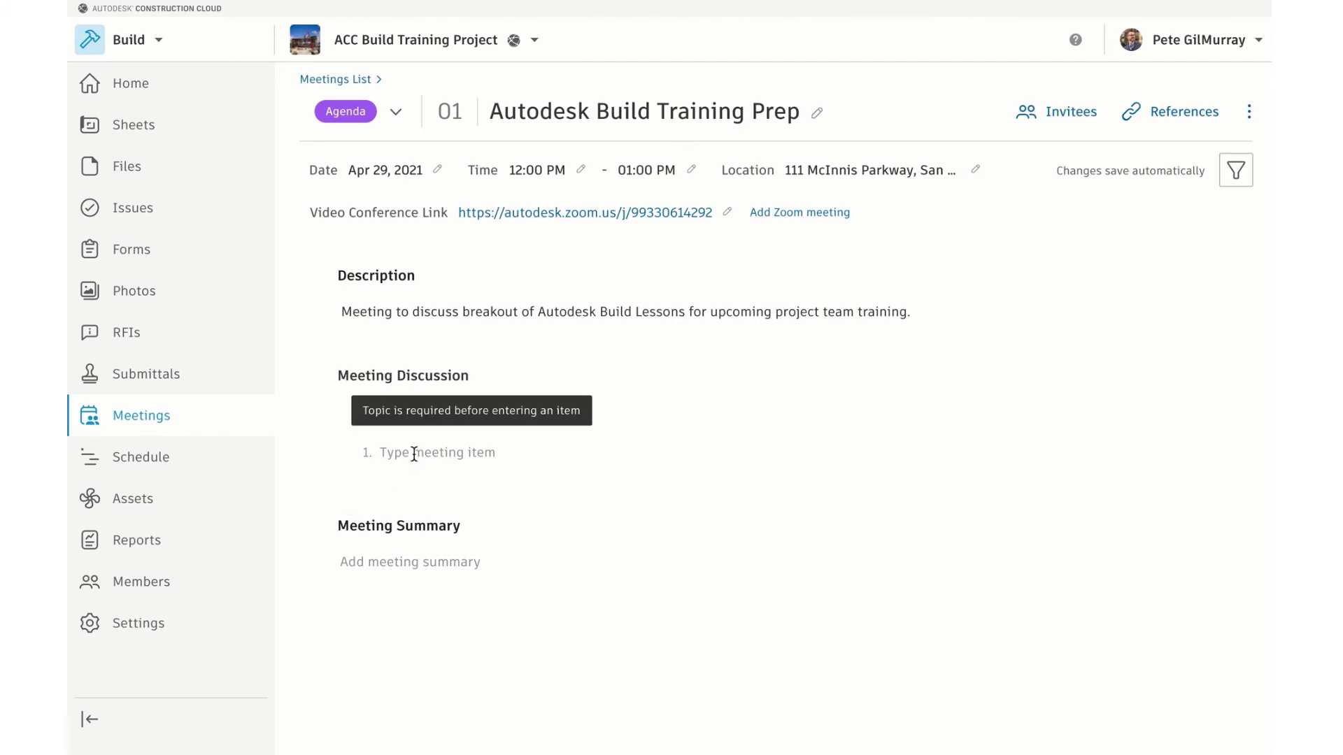
pyautogui.click(413, 453)
pyautogui.write('Sheets')
pyautogui.click(397, 489)
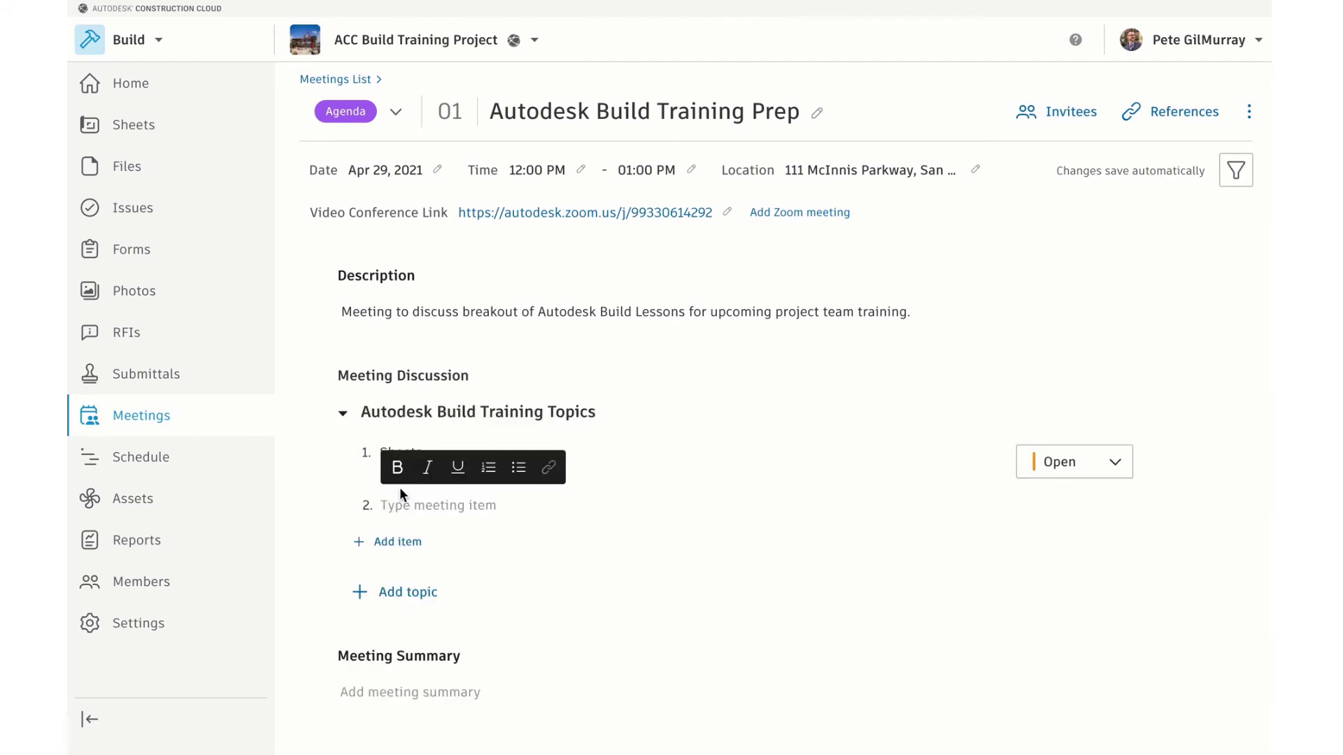
pyautogui.write('Files')
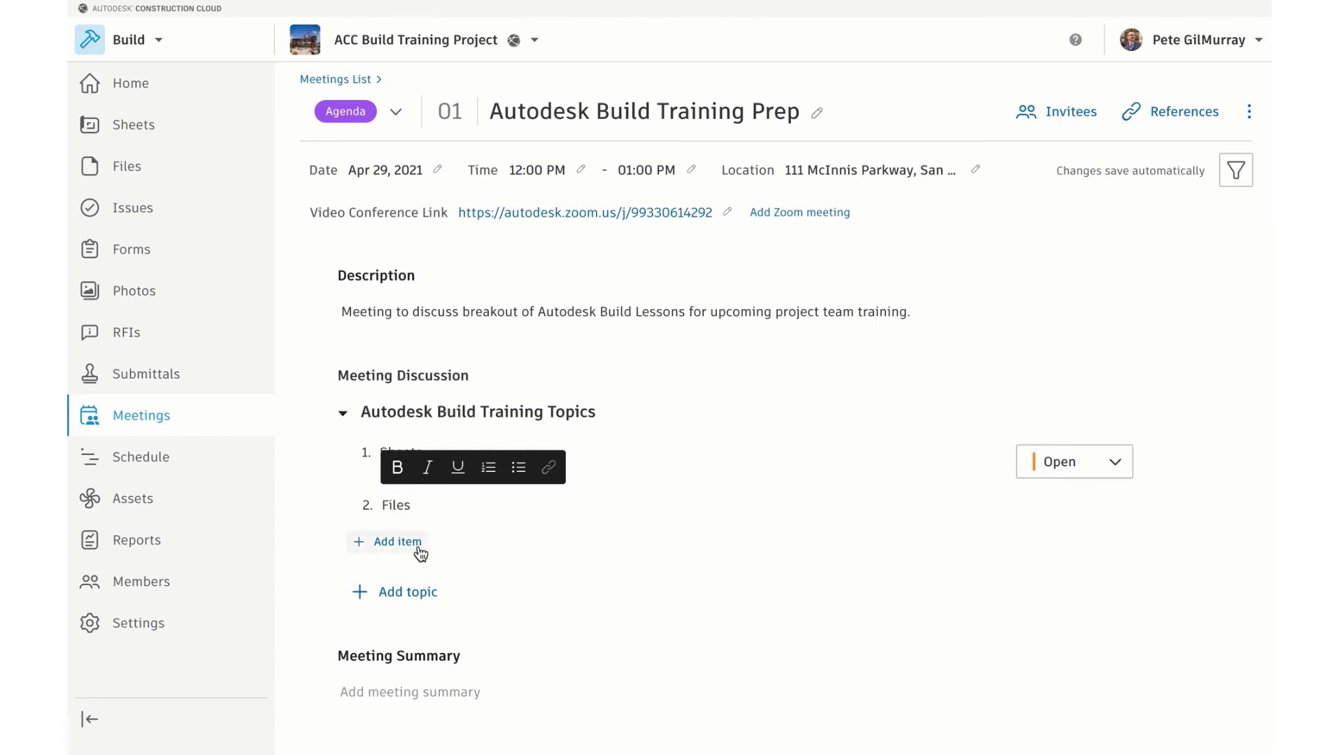
# Add the topic 'Autodesk Cost Training Topics' with items Income and Change Orders
pyautogui.click(409, 592)
pyautogui.write('Aut')
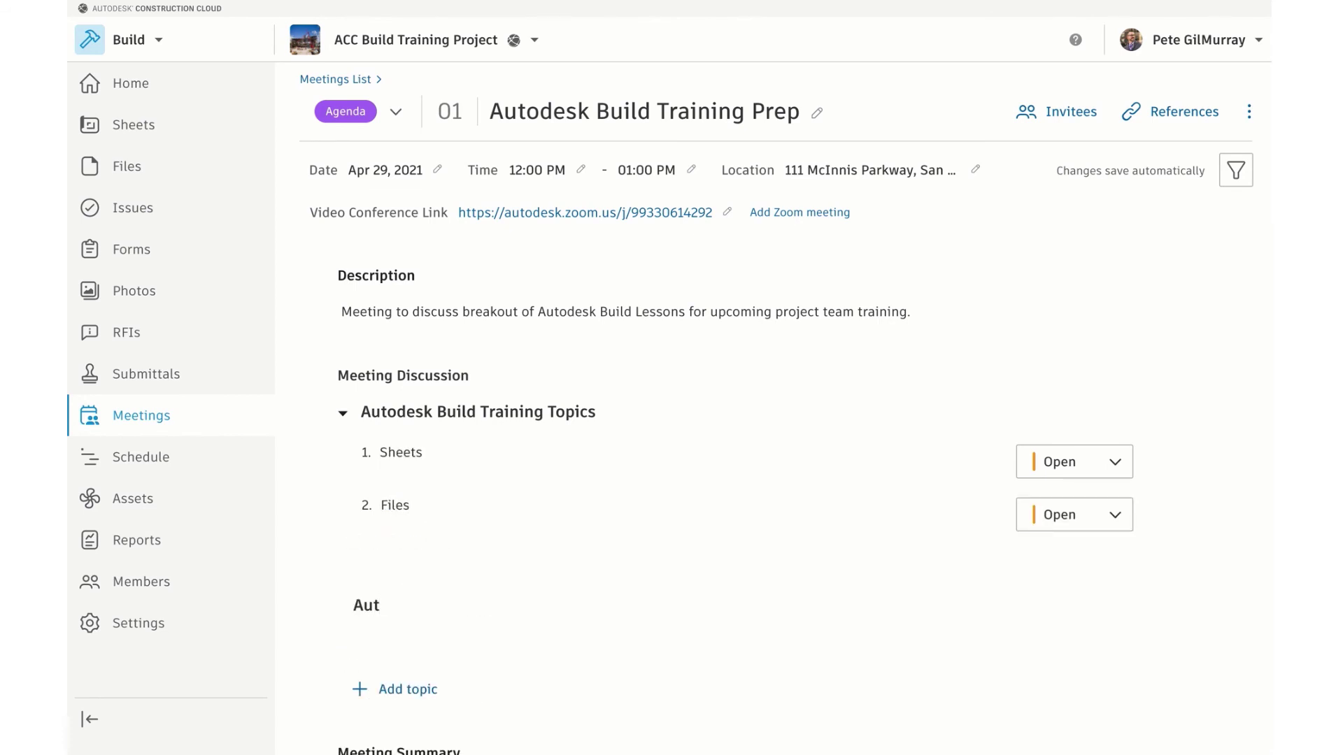
pyautogui.write('odesk Cost Training Topics')
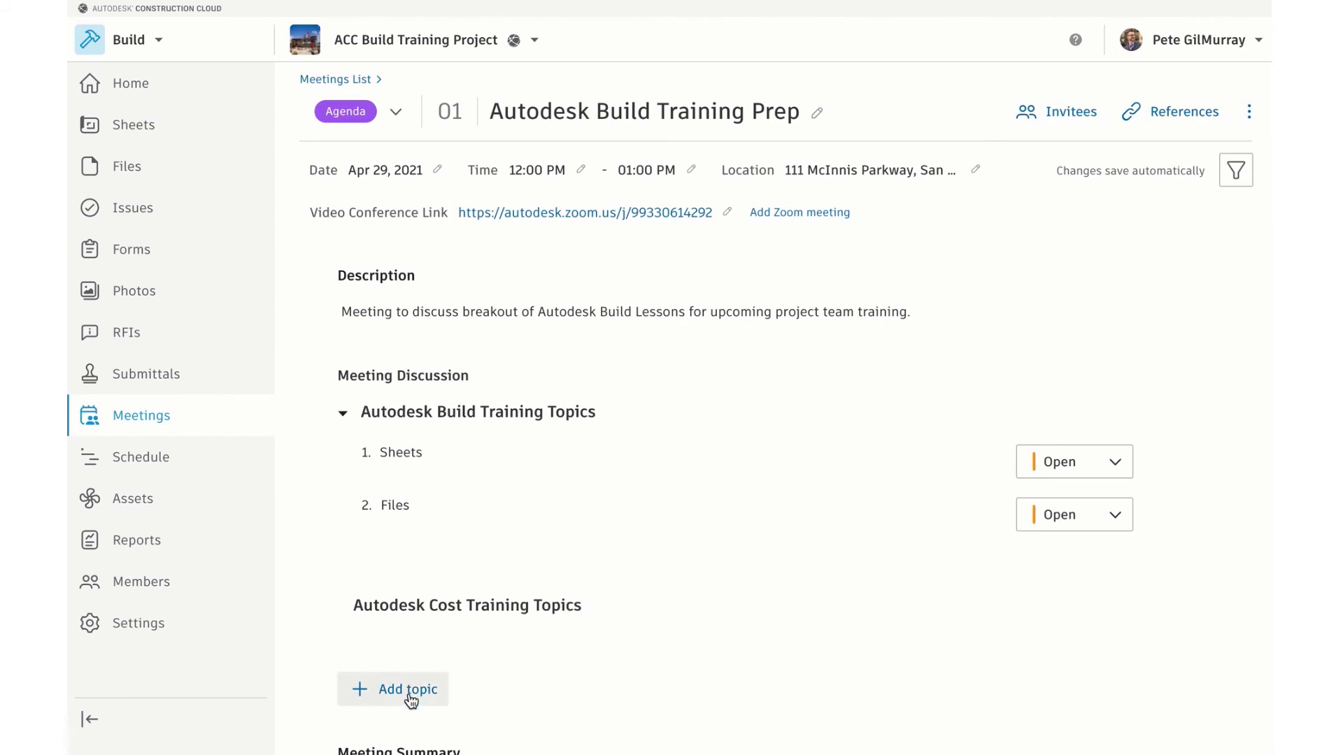
pyautogui.press('Return')
pyautogui.write('Income')
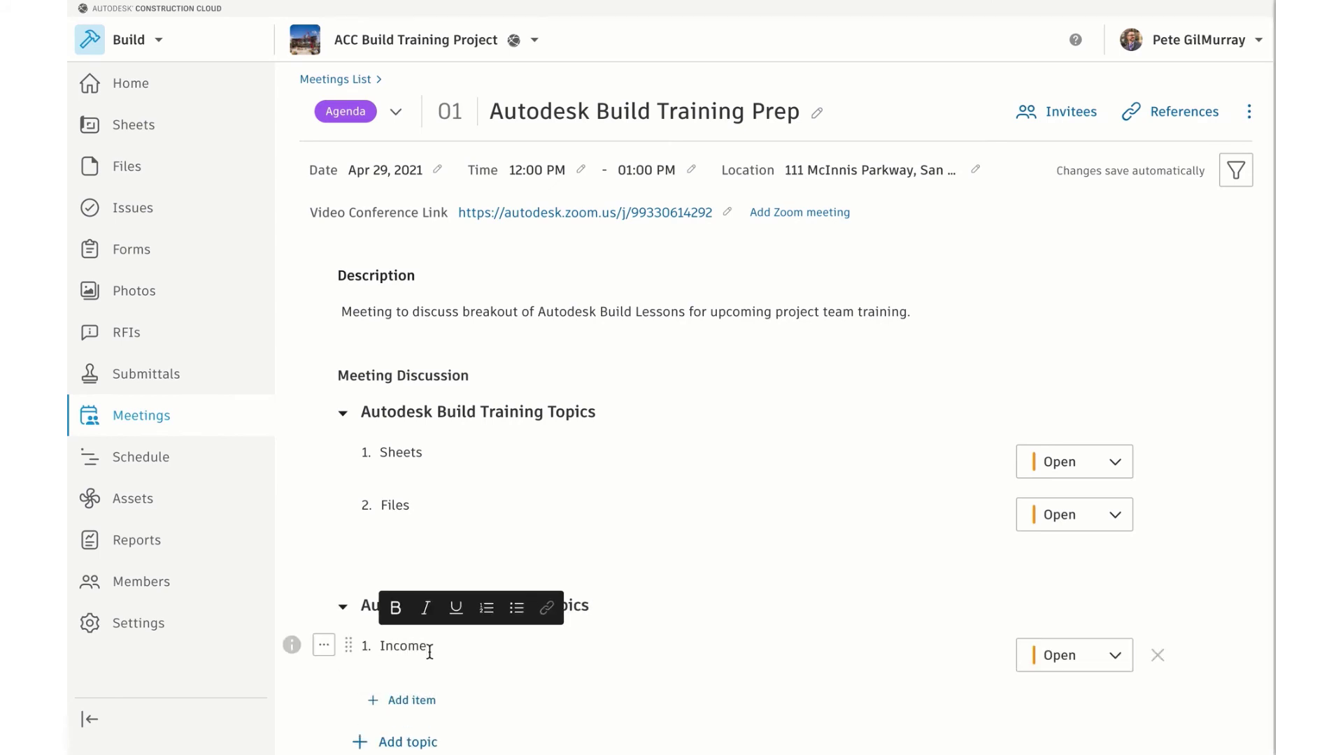
pyautogui.click(377, 700)
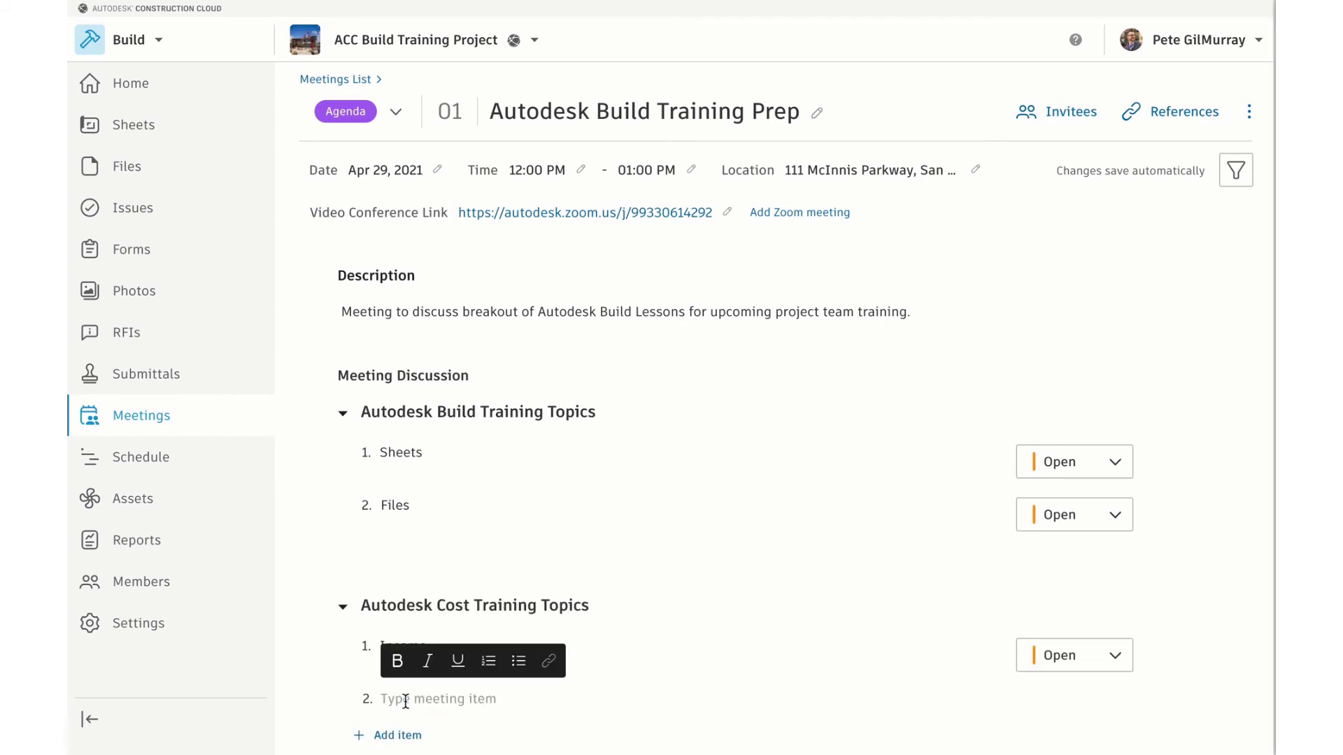
pyautogui.write('Change Orders')
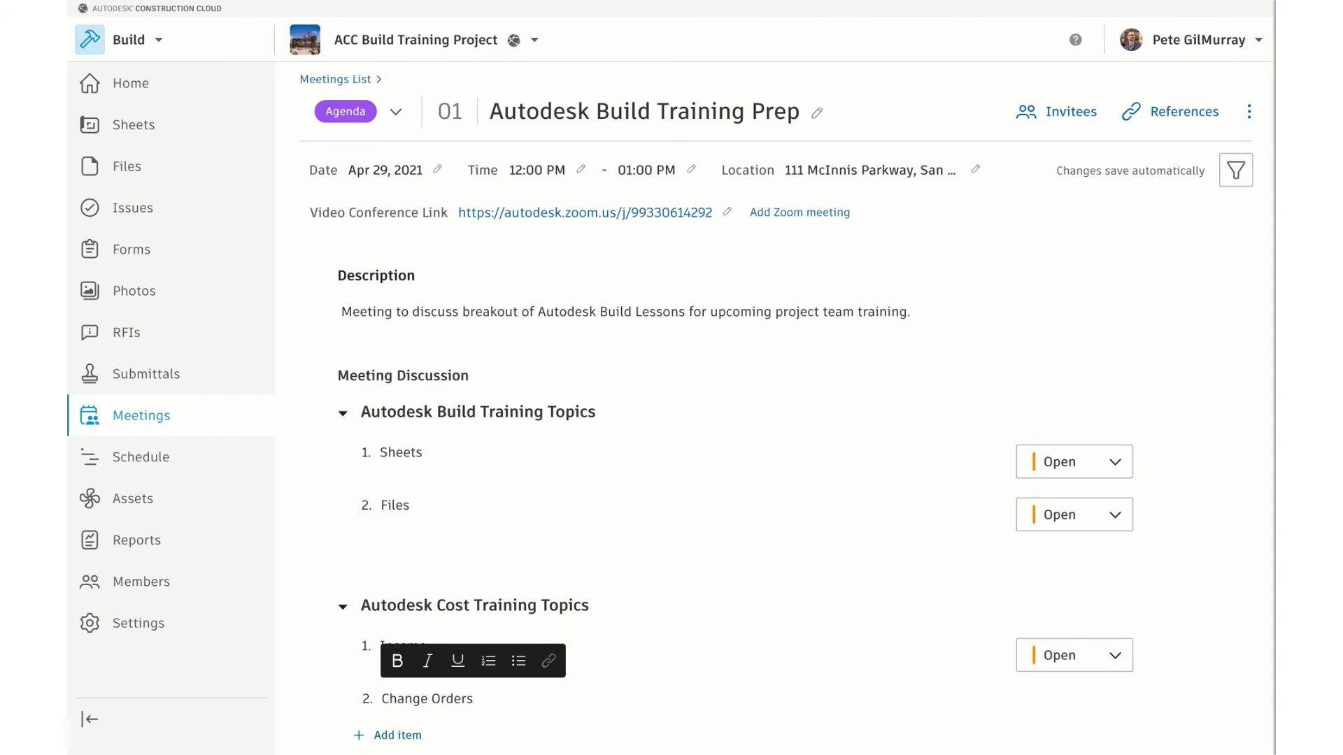
pyautogui.click(729, 671)
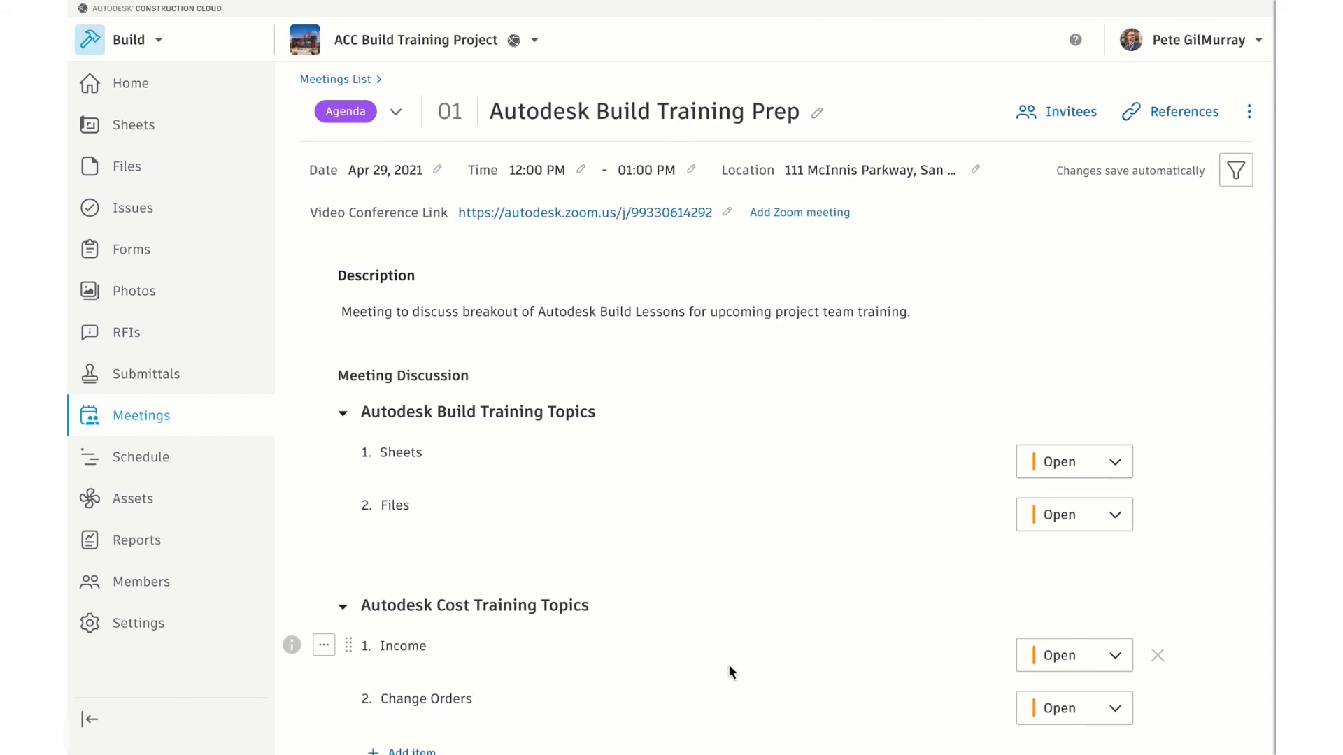
pyautogui.scroll(-1, 729, 671)
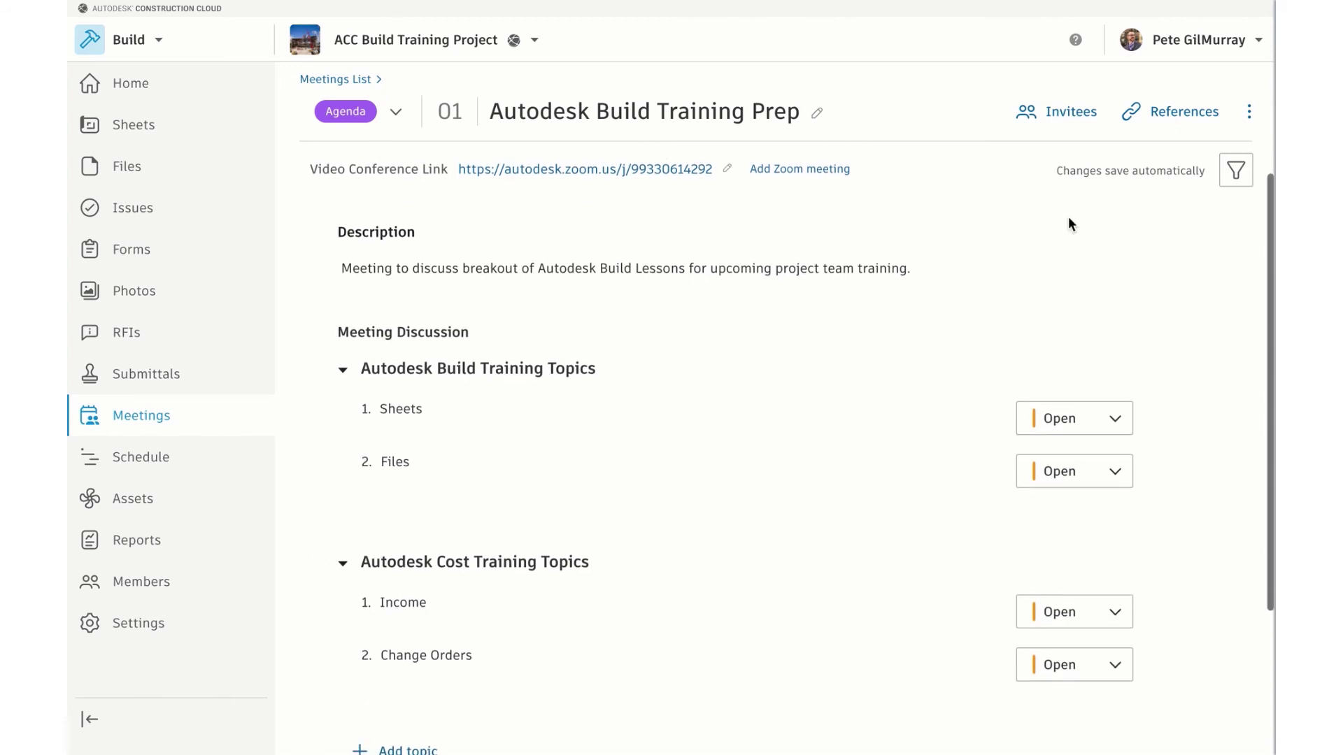
pyautogui.click(1158, 120)
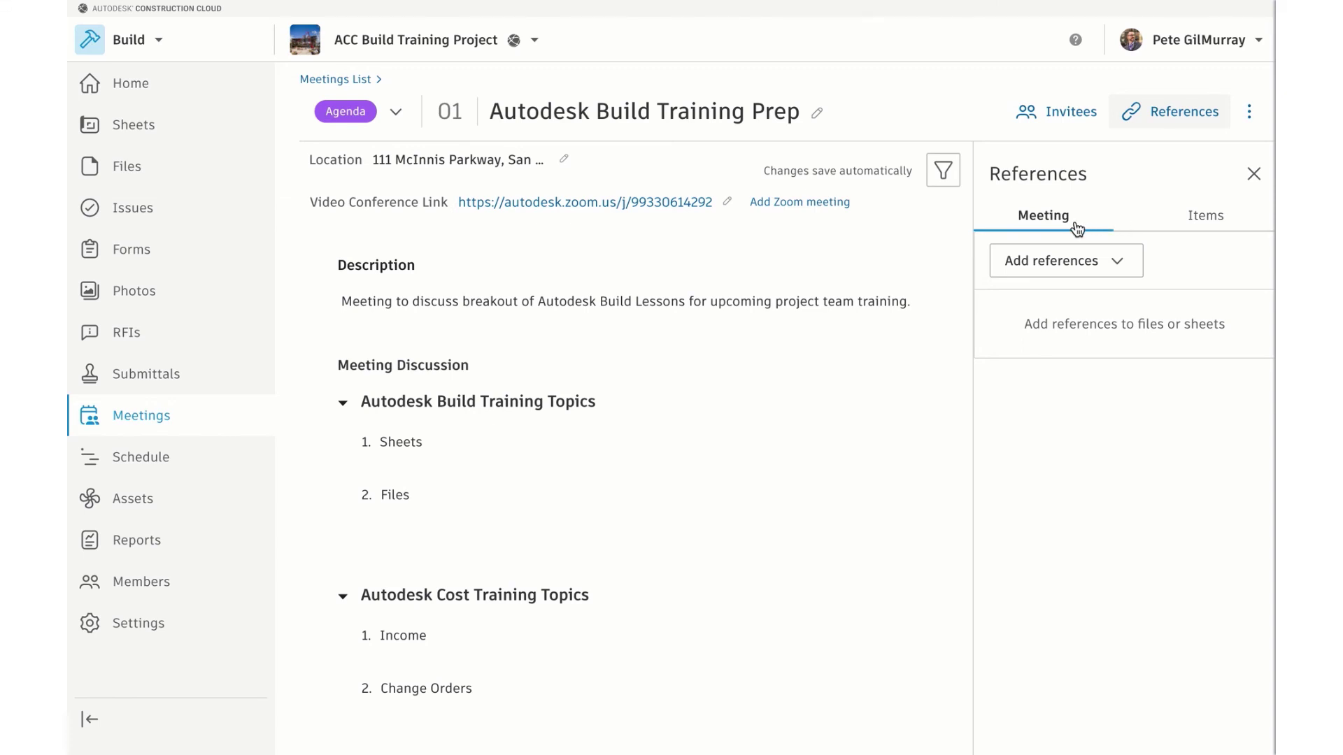
# Browse the reference type choices and Items tab, then return to meeting-level references
pyautogui.click(1078, 262)
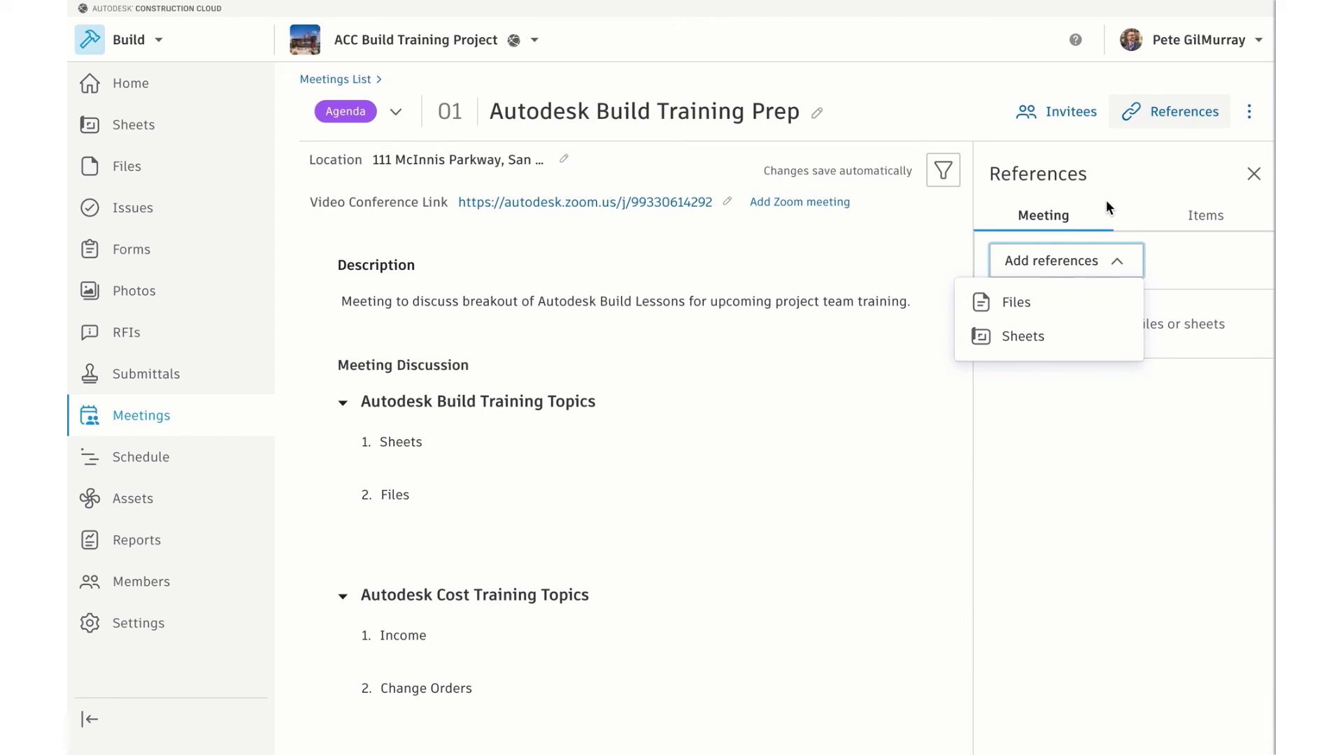
pyautogui.click(1106, 203)
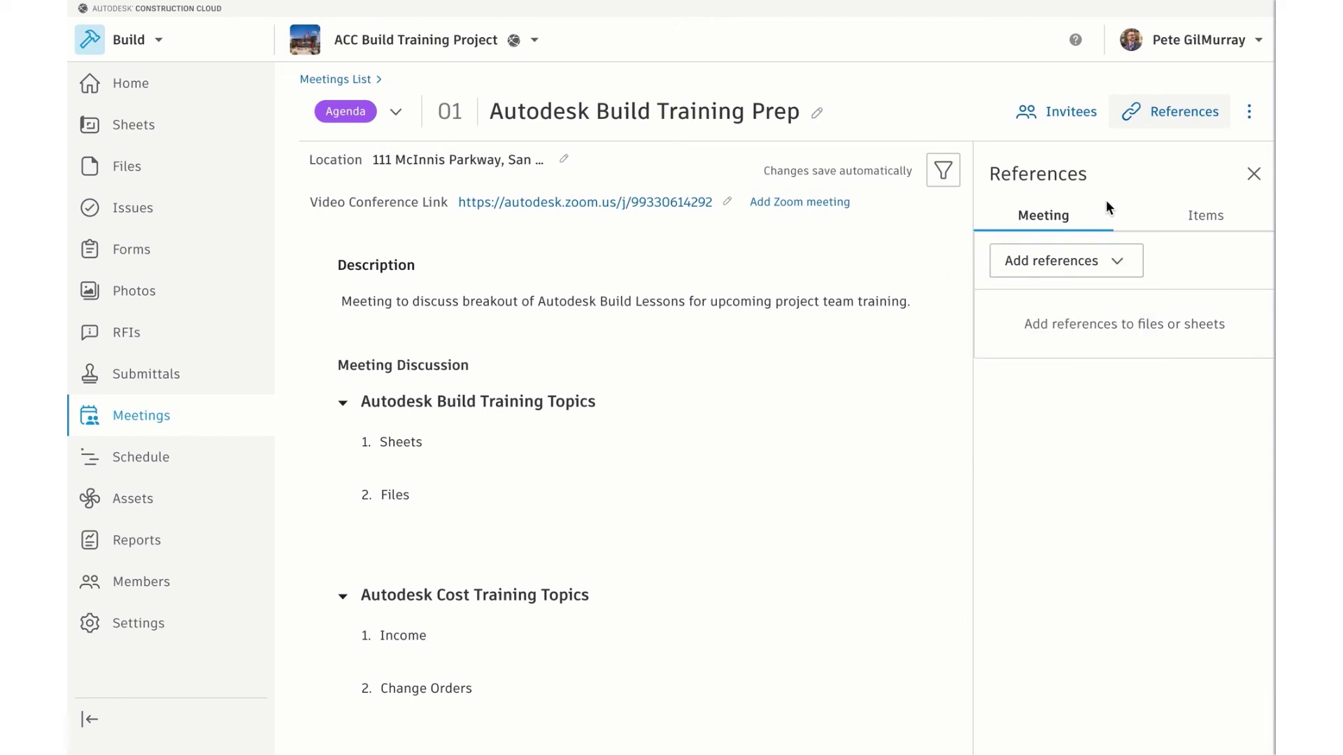
pyautogui.click(1203, 216)
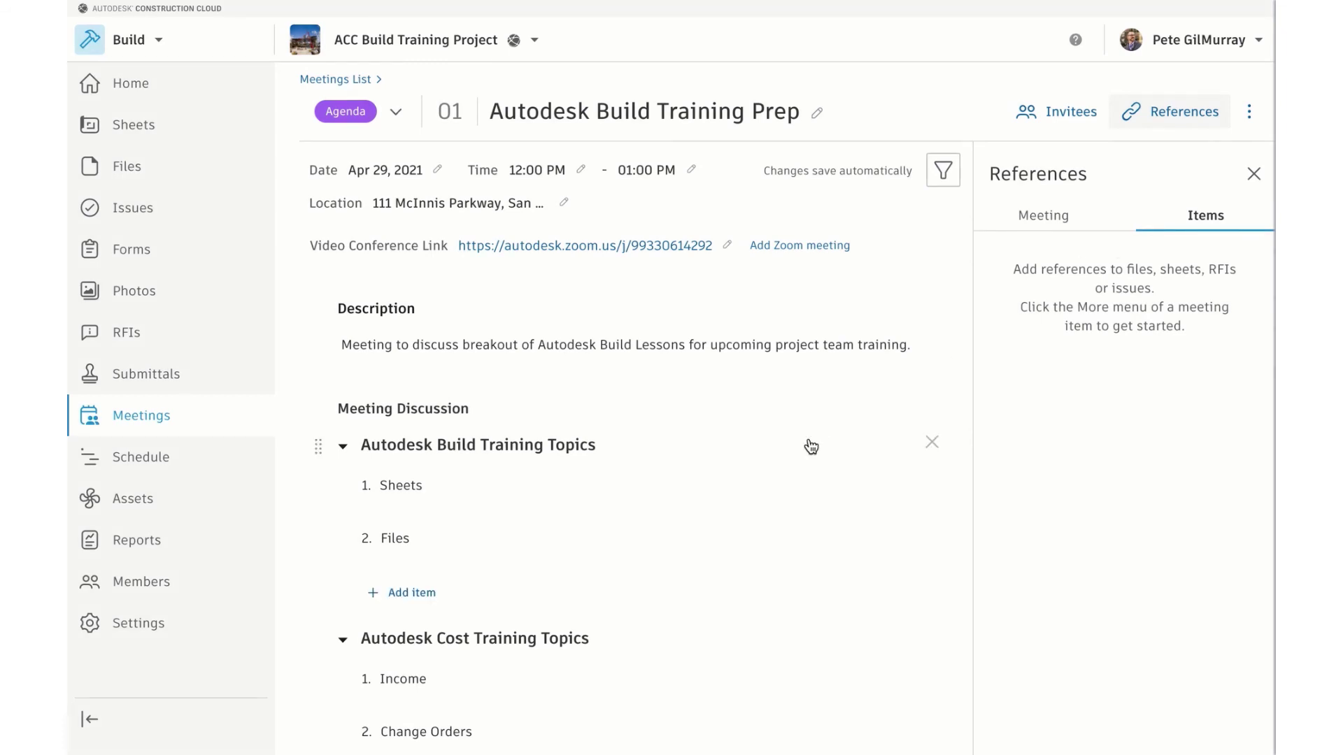
pyautogui.moveTo(379, 491)
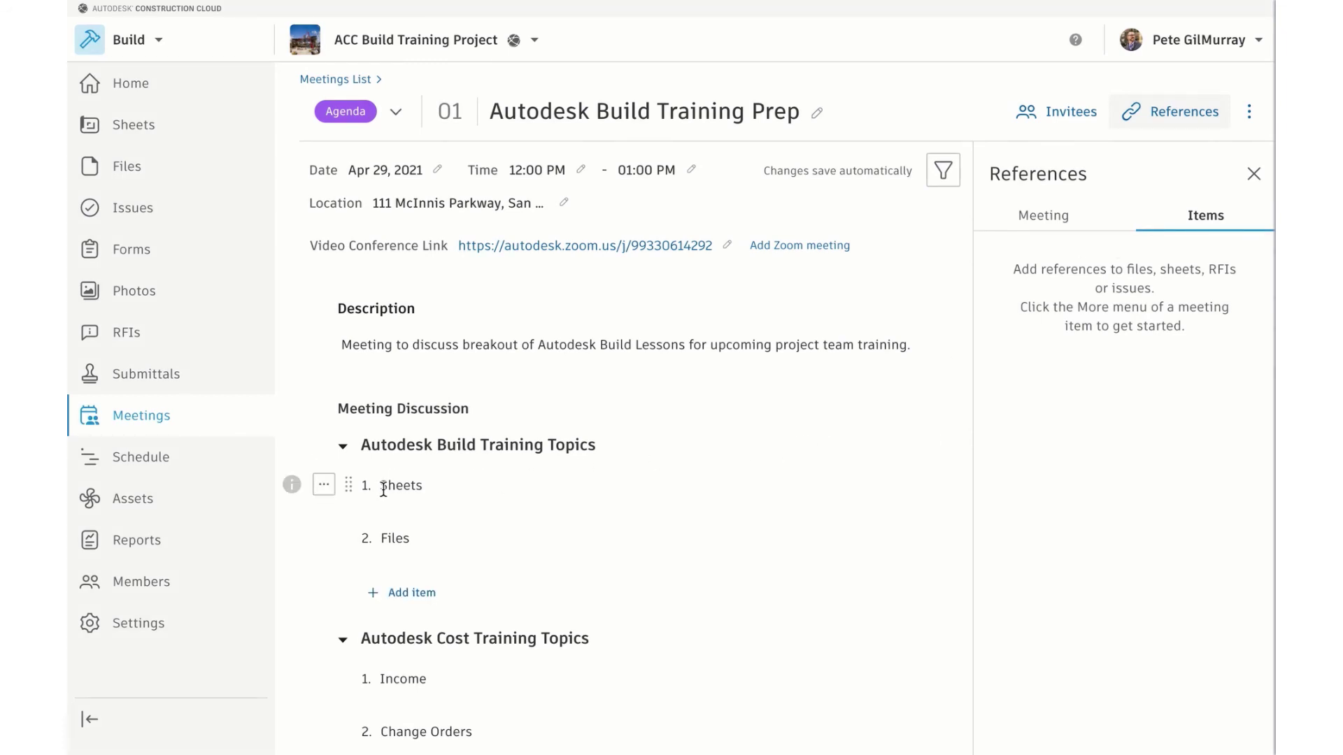
pyautogui.moveTo(393, 542)
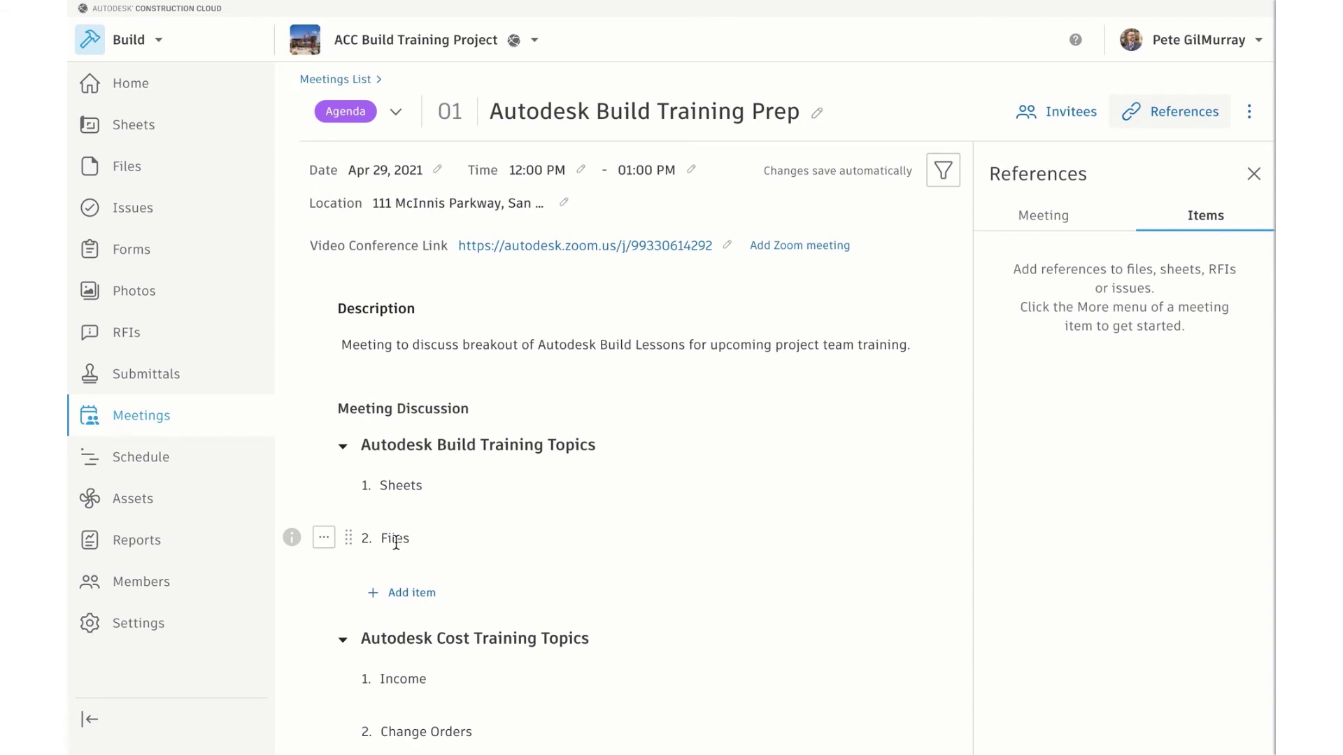
pyautogui.click(1036, 219)
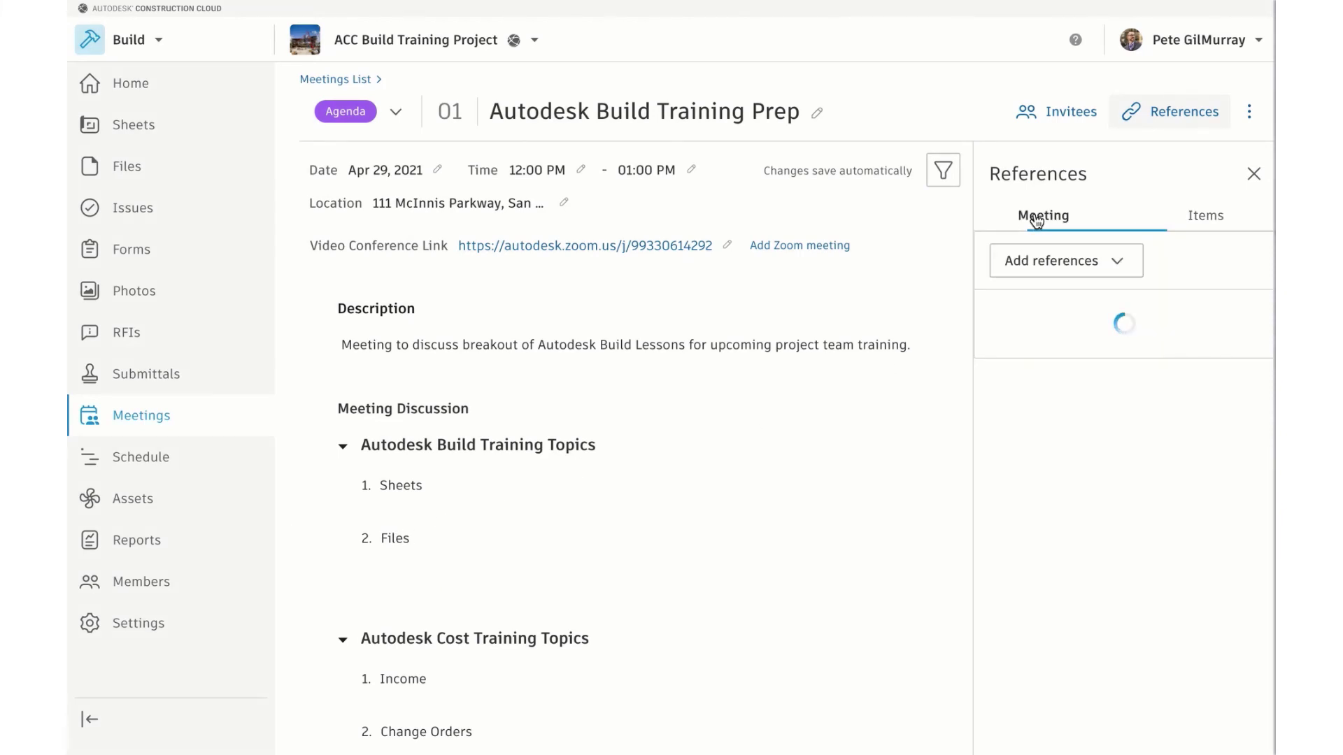
pyautogui.click(1117, 264)
# Attach optimize-construction-project-management-workflows-with-the-cloud.pdf from For the Field > TRAINING TOPICS as a meeting reference
pyautogui.click(977, 303)
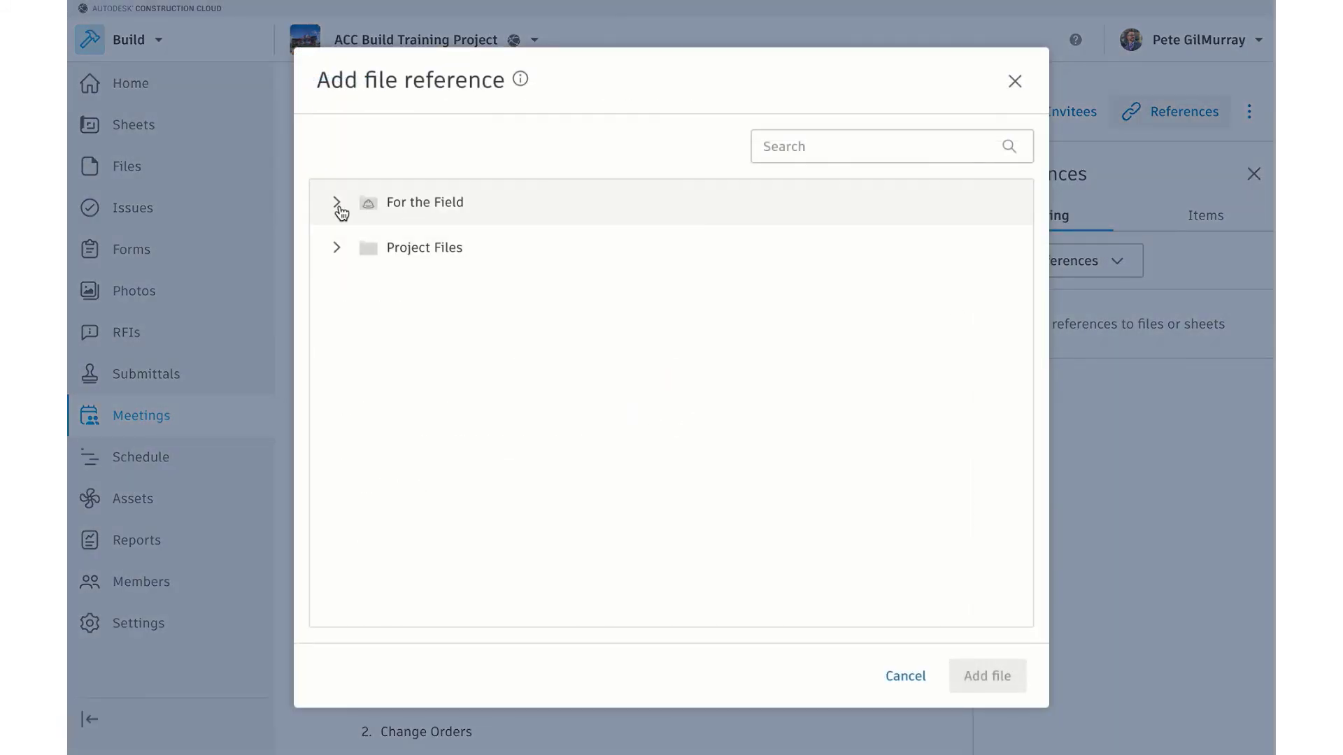
pyautogui.click(336, 204)
pyautogui.click(364, 519)
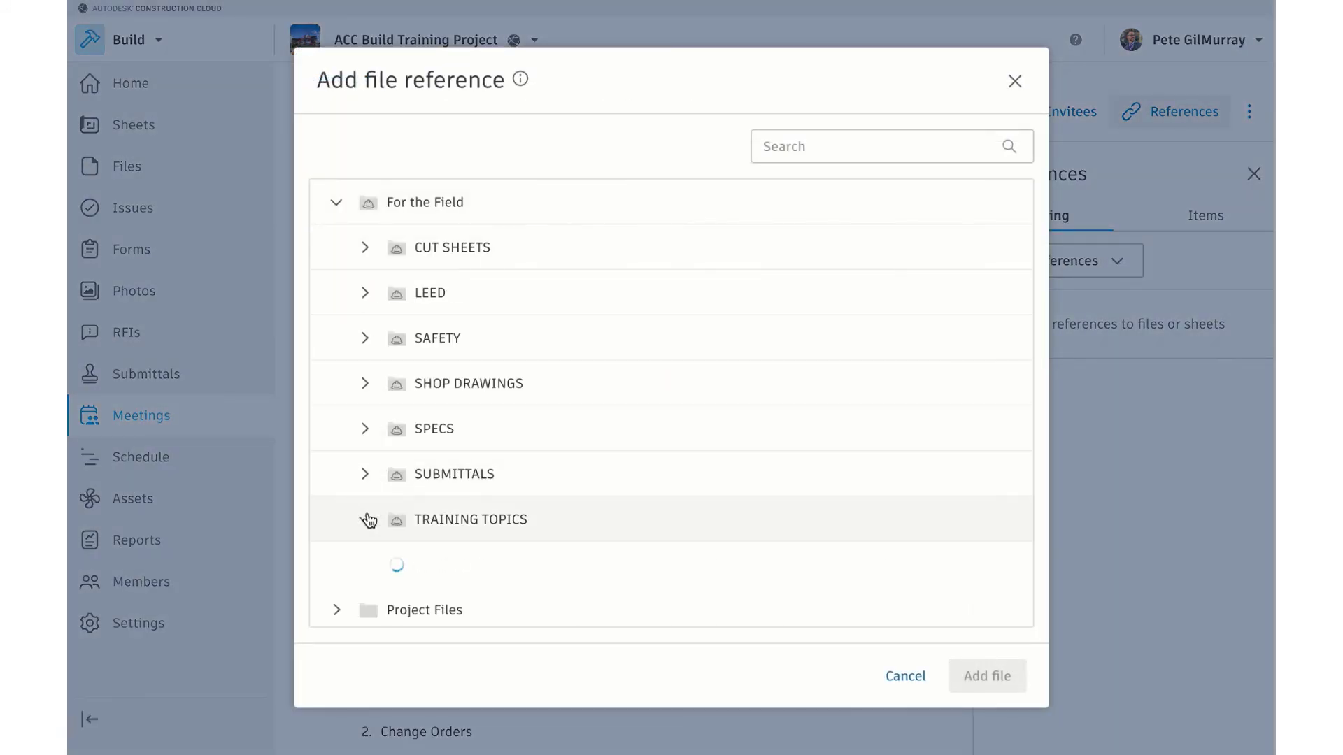
pyautogui.click(397, 565)
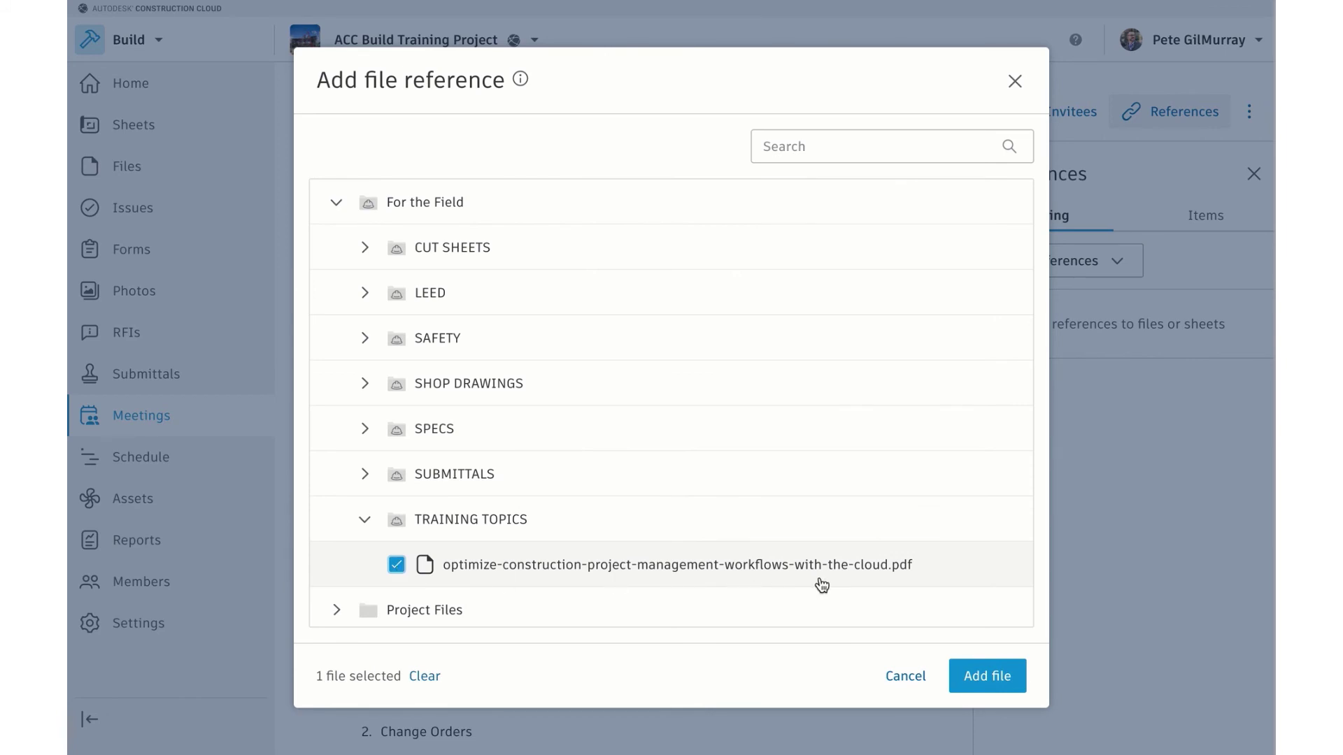
pyautogui.click(996, 686)
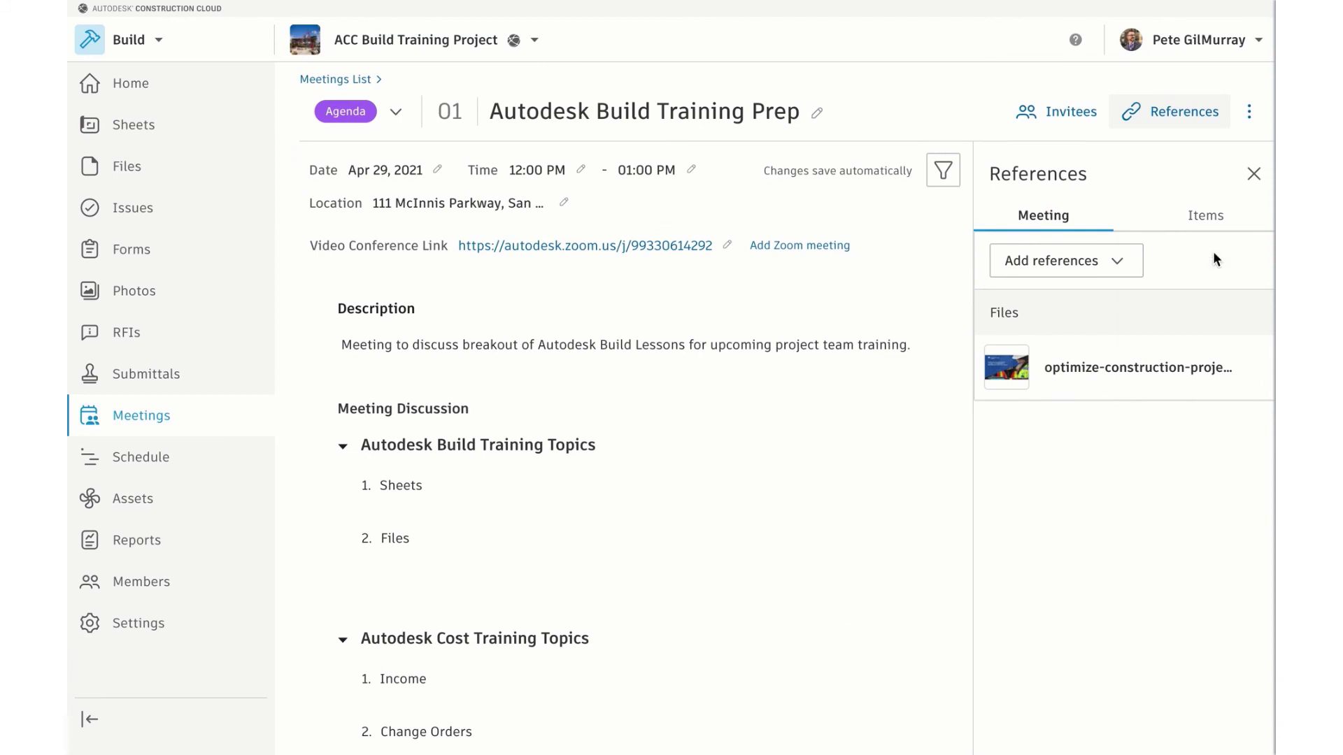
pyautogui.click(1253, 175)
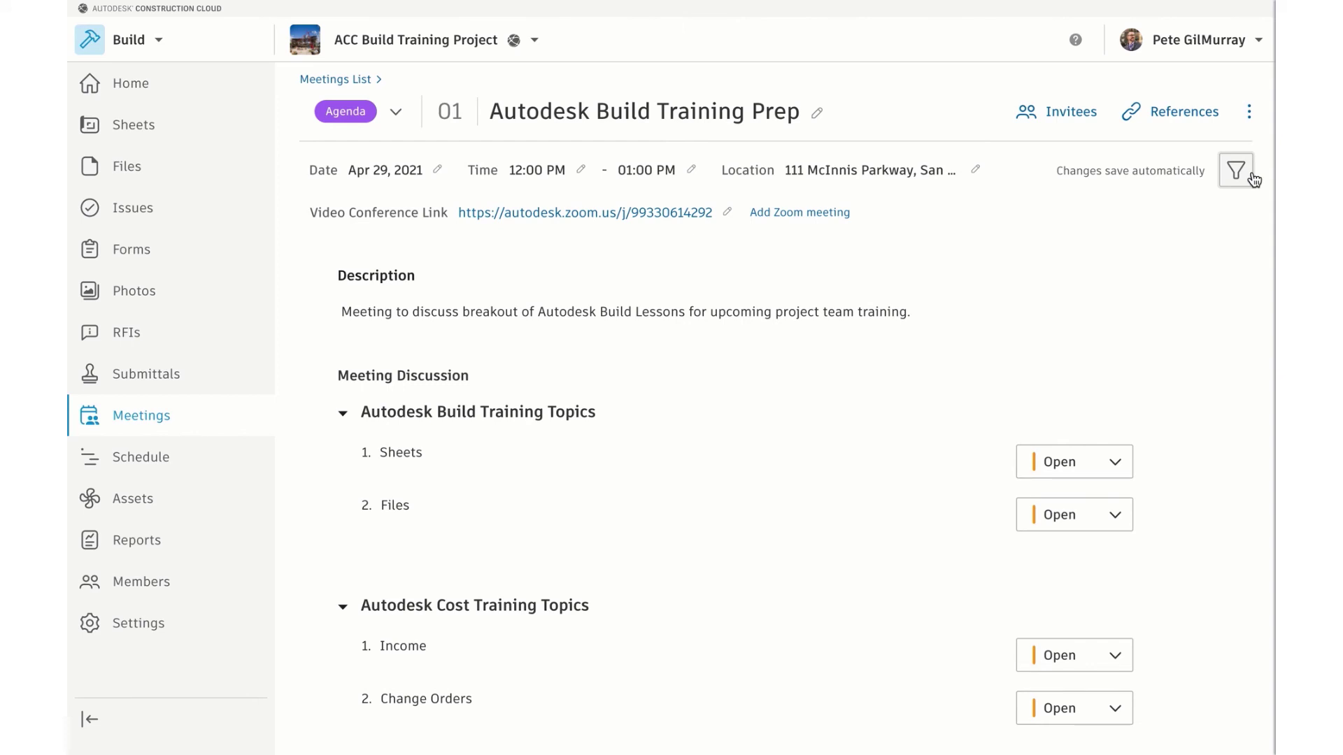
# Bring up the meeting's invitees and the Add invitees member list
pyautogui.click(1045, 114)
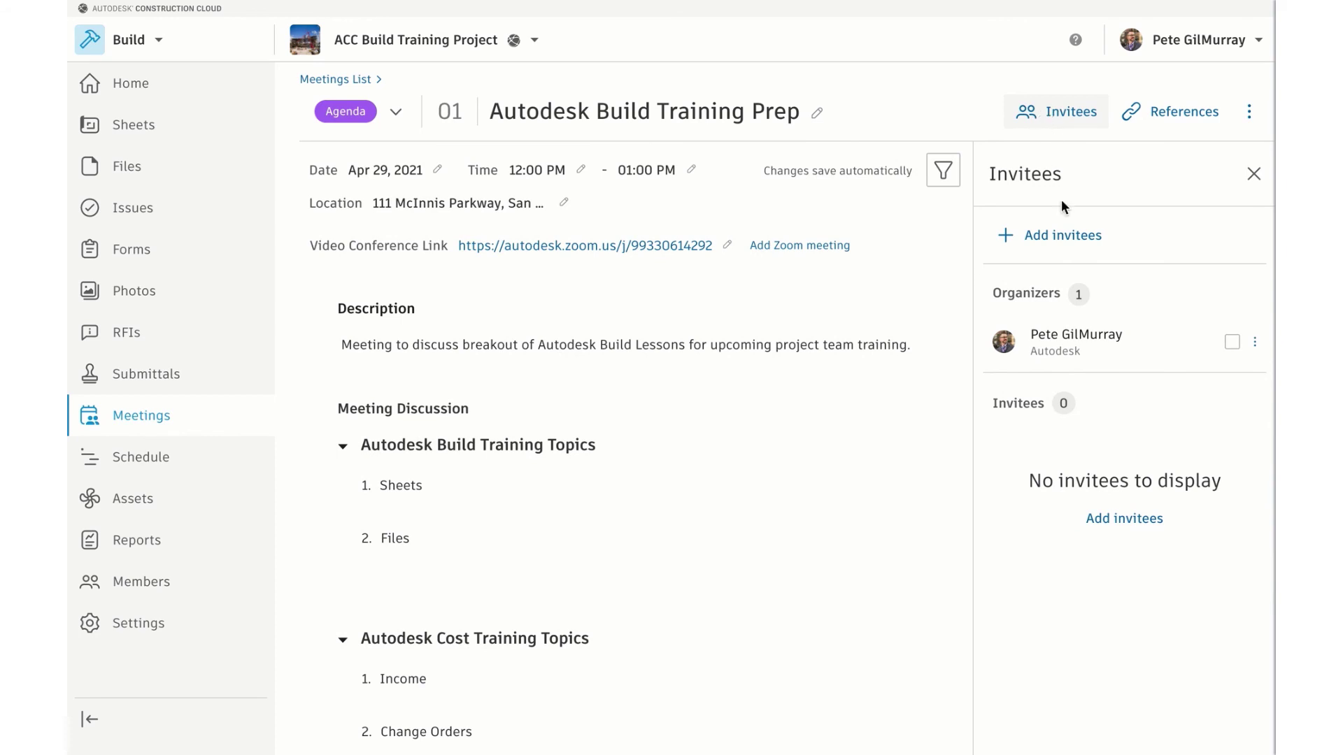
pyautogui.click(1057, 244)
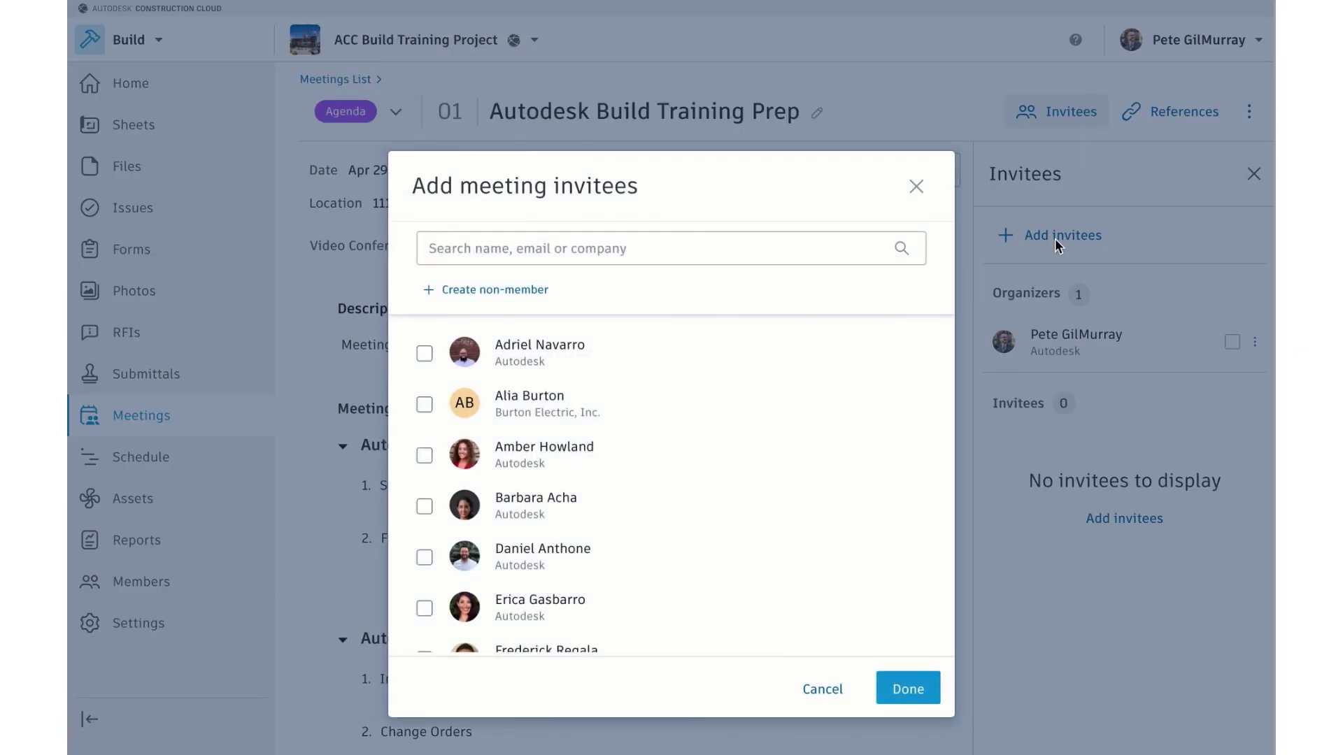
pyautogui.scroll(-3, 535, 464)
pyautogui.scroll(1, 536, 466)
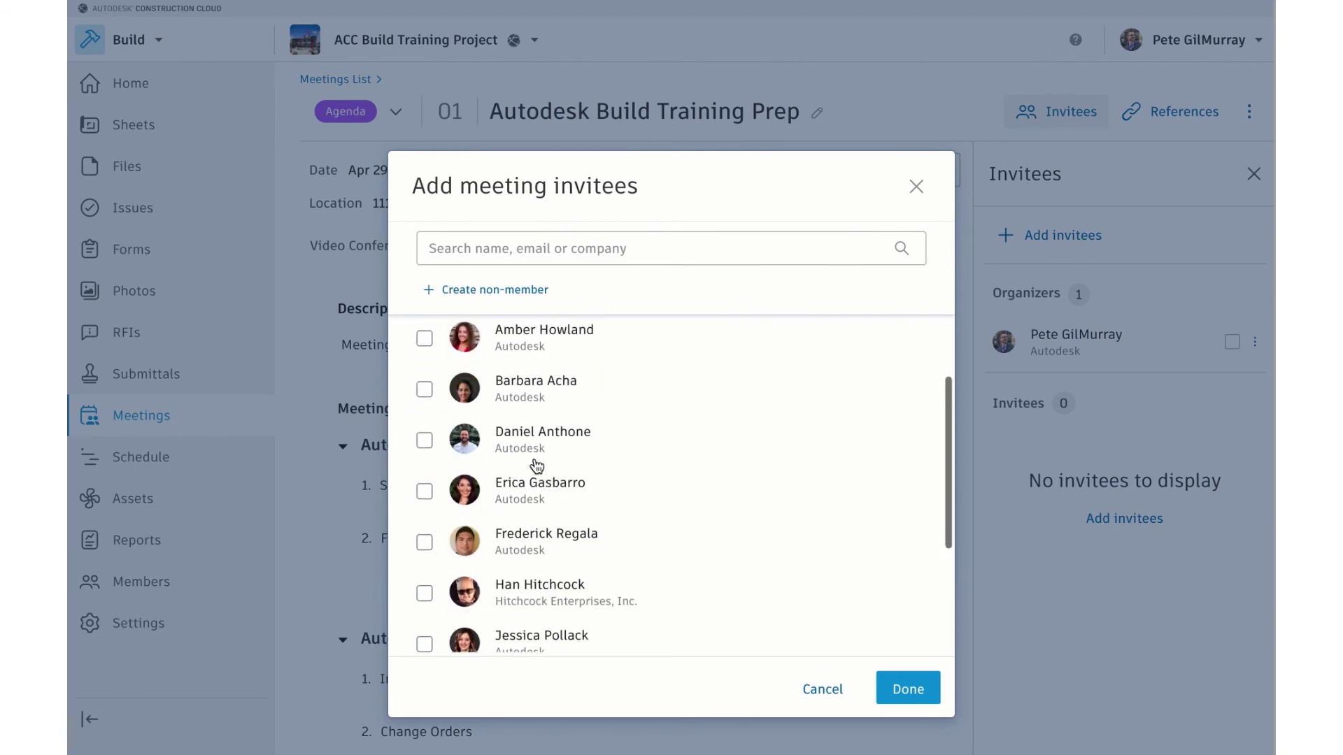
pyautogui.scroll(2, 535, 464)
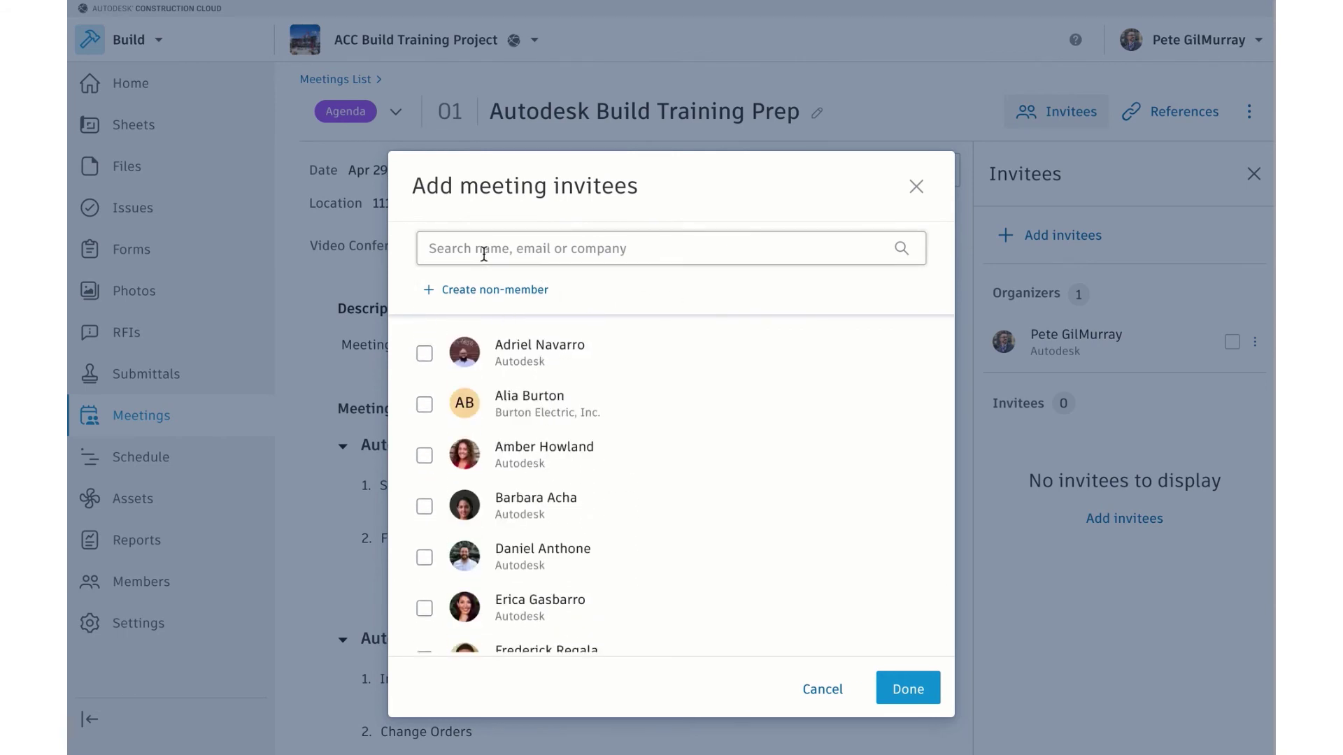
pyautogui.click(518, 251)
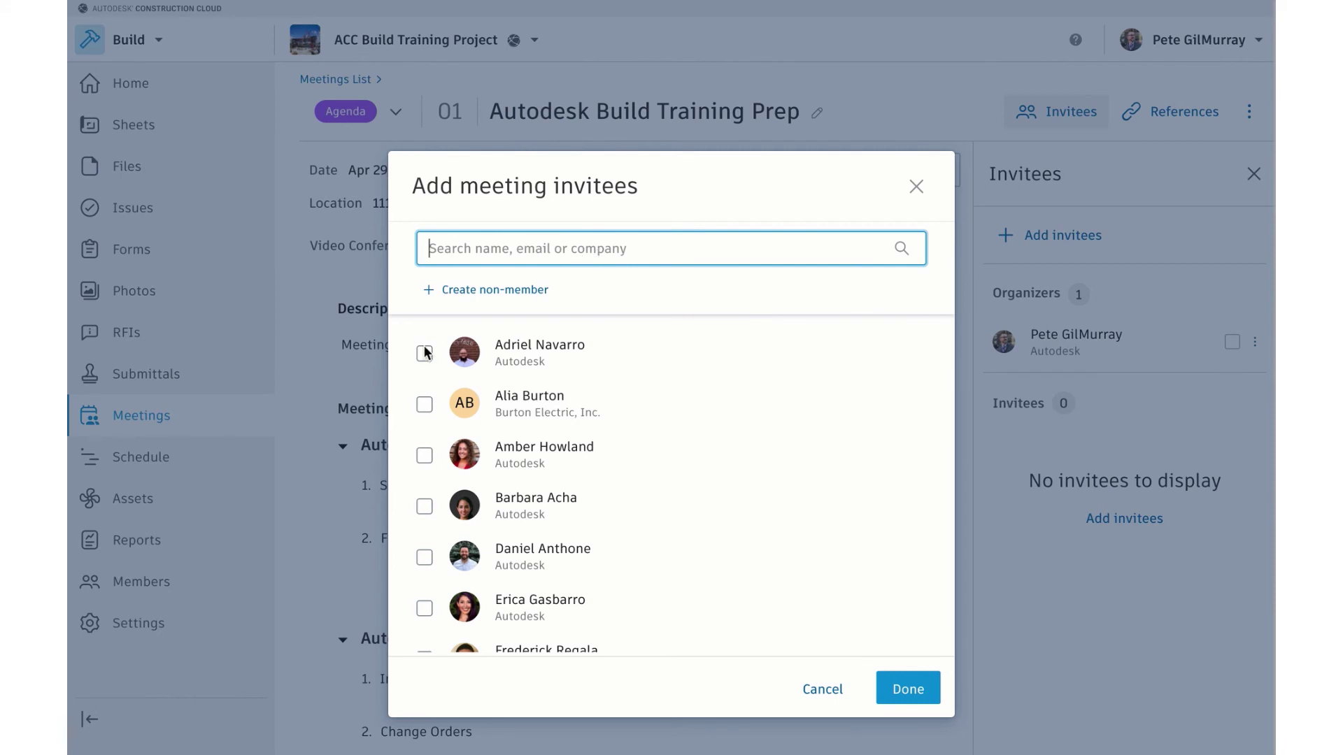
pyautogui.scroll(-1, 400, 431)
pyautogui.scroll(1, 400, 430)
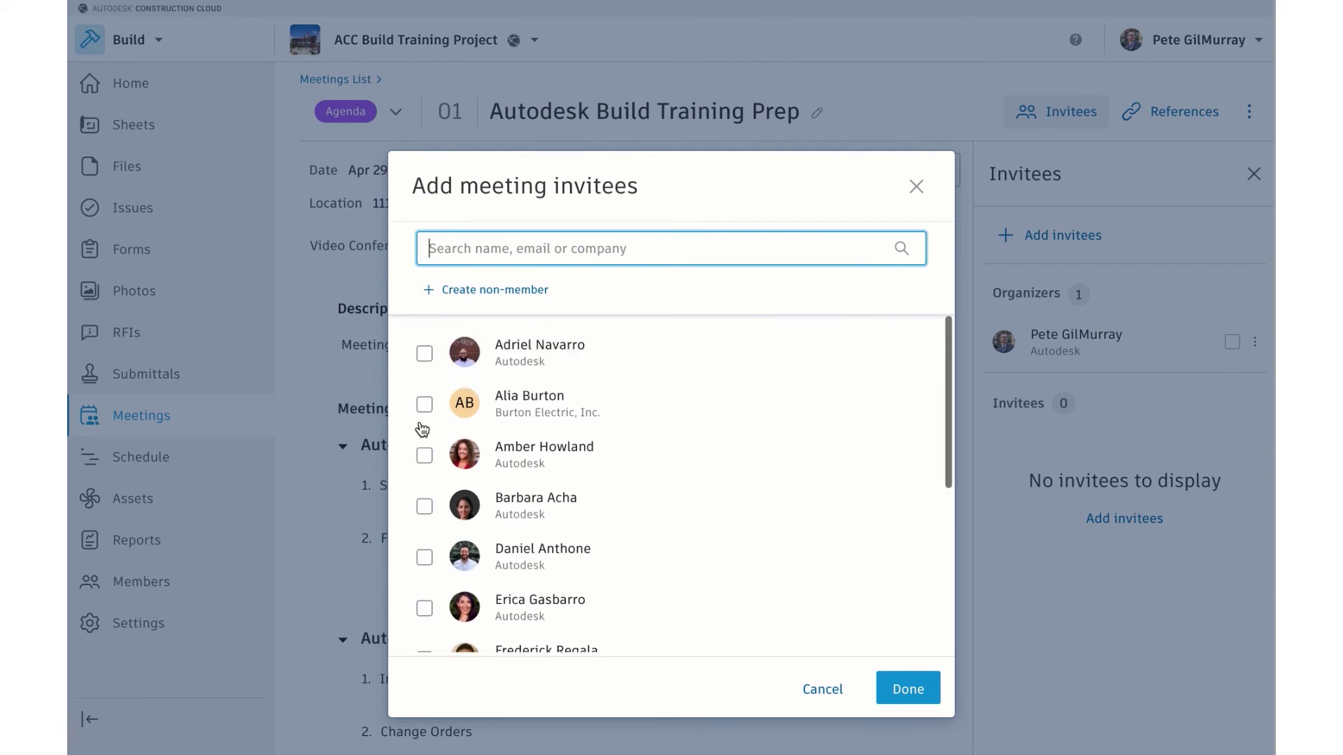
# Check five project members, including the Burton Electric and Hitchcock Enterprises contacts
pyautogui.click(424, 404)
pyautogui.scroll(-3, 411, 483)
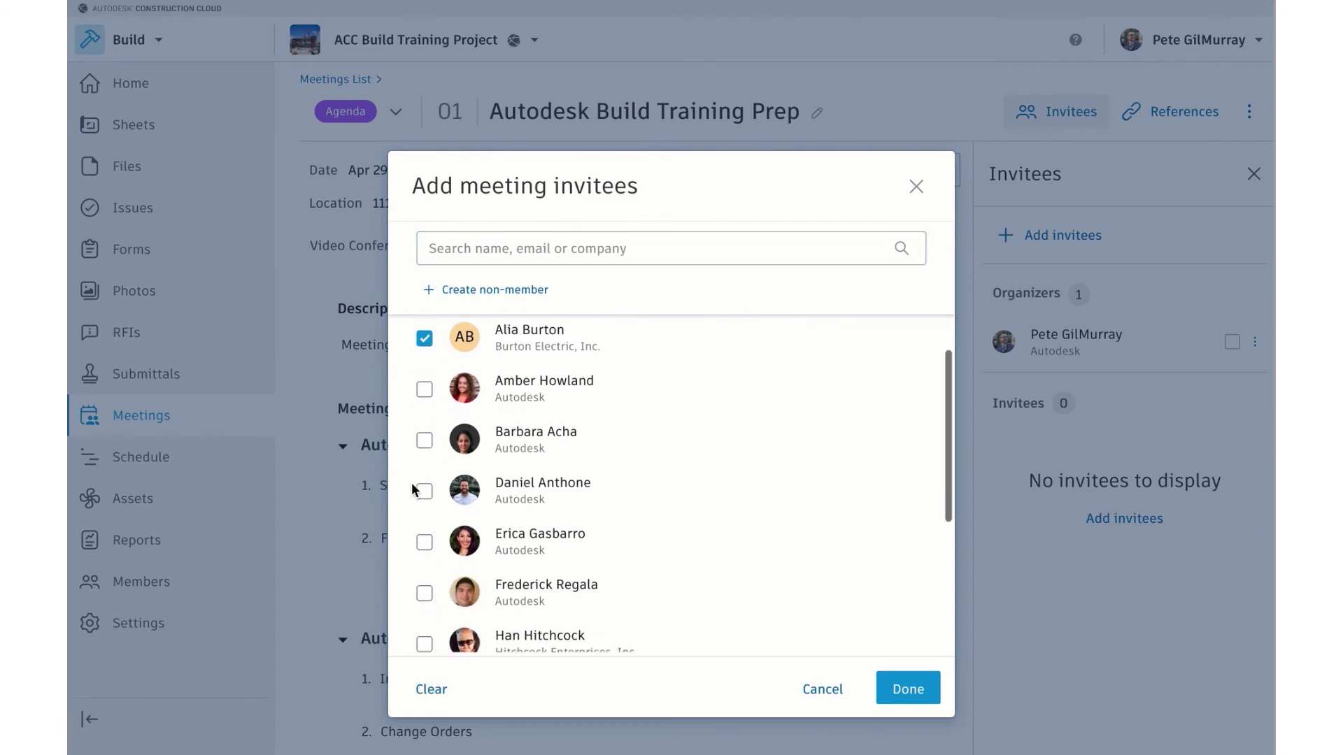
pyautogui.click(425, 426)
pyautogui.scroll(-3, 428, 430)
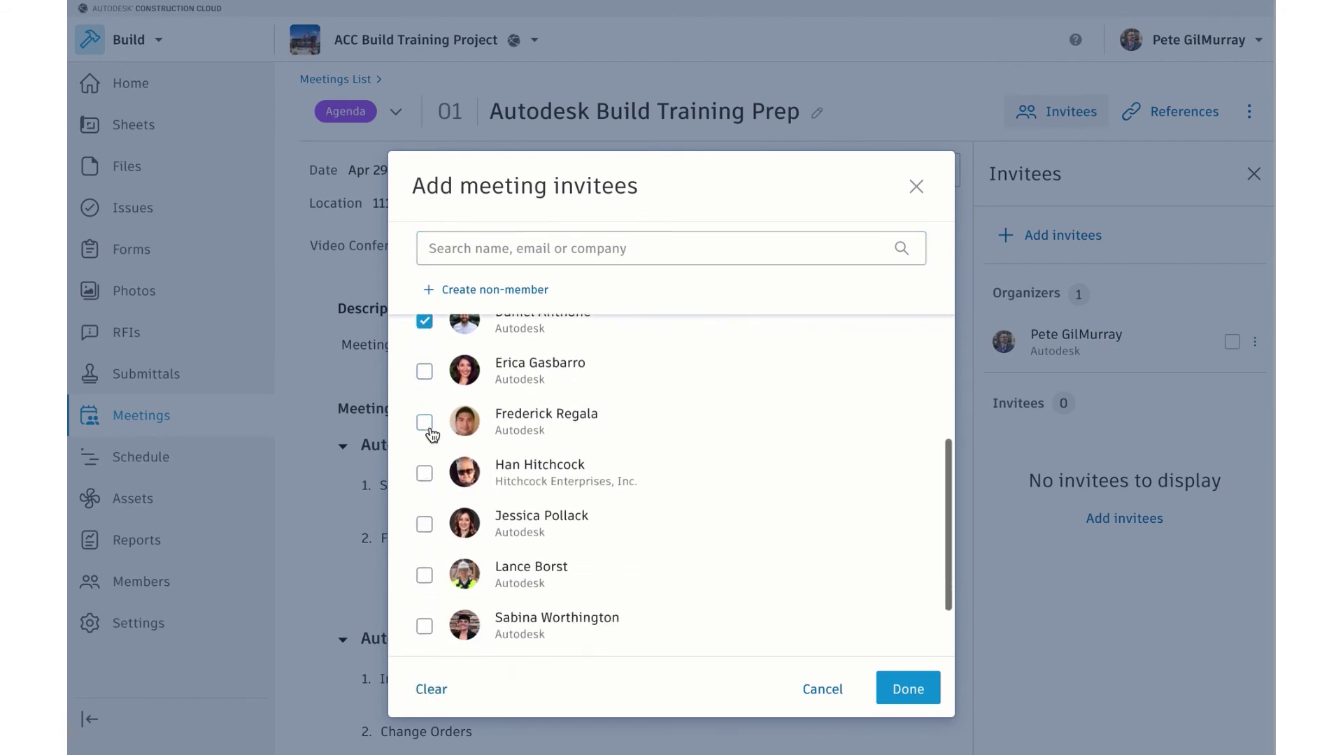
pyautogui.click(424, 441)
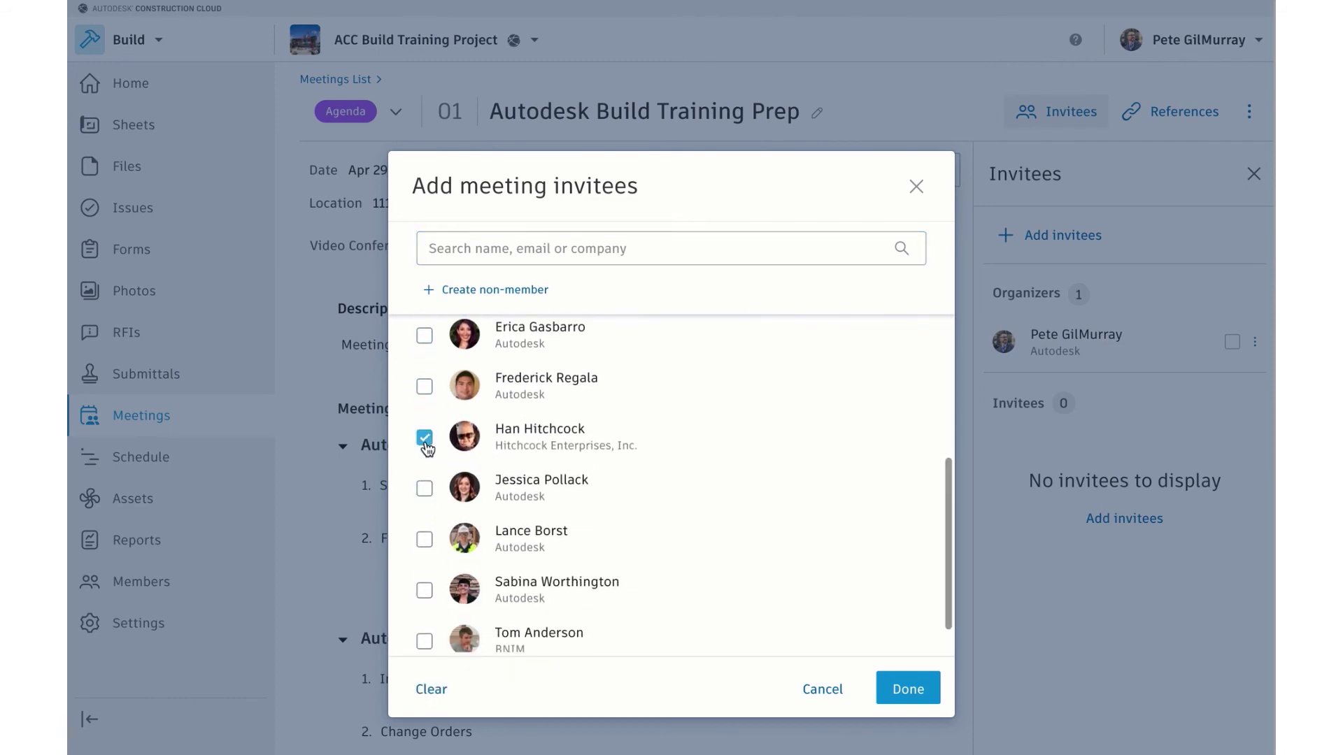
pyautogui.click(424, 539)
pyautogui.click(424, 591)
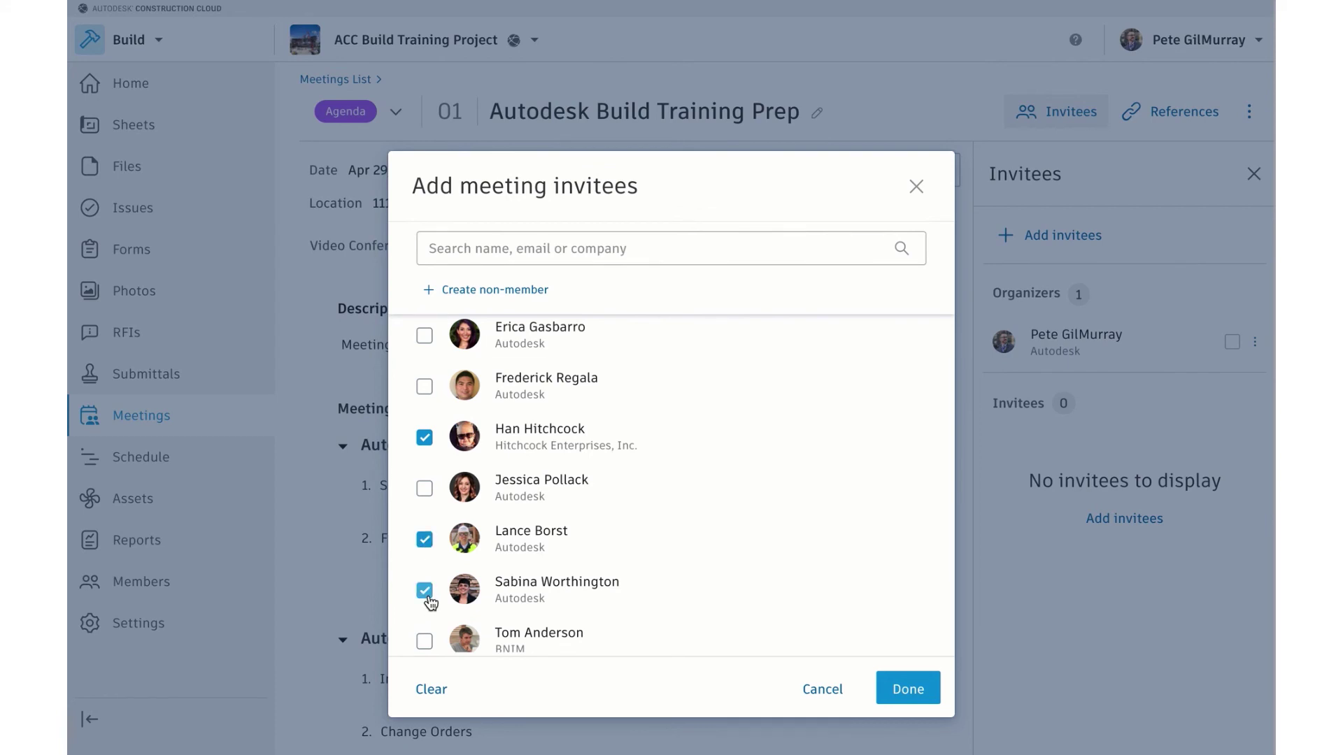
pyautogui.click(515, 308)
# Create a non-member invitee from Branch Company, Inc with the guest's name and e-mail
pyautogui.click(512, 288)
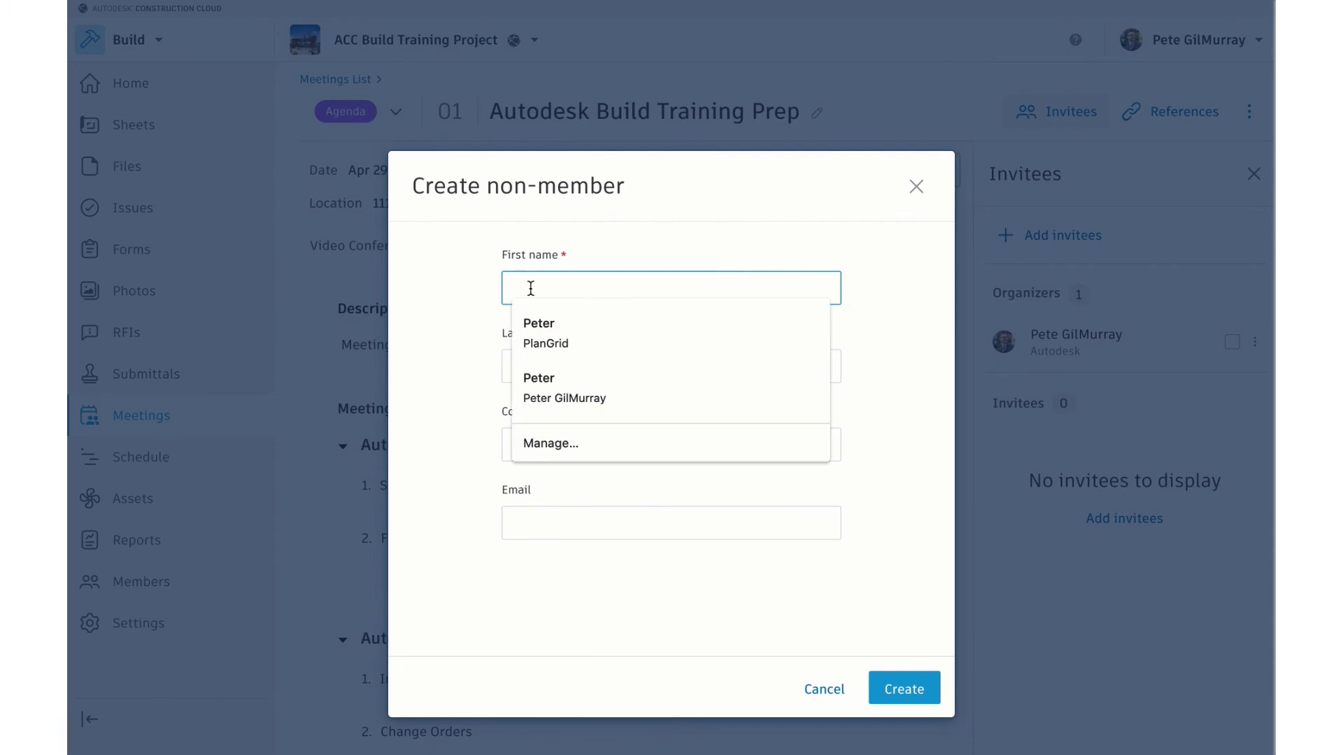
pyautogui.press('Tab')
pyautogui.press('Tab')
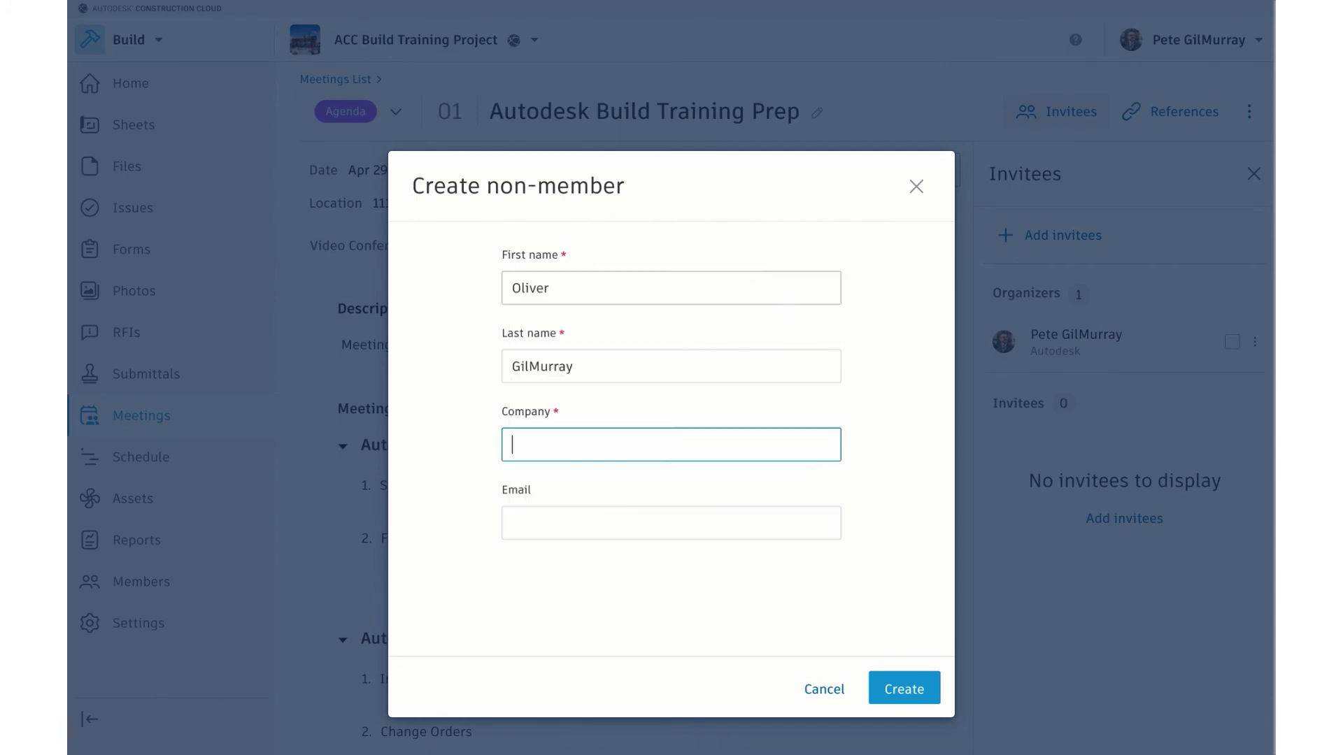
pyautogui.write('Branch Company, Inc')
pyautogui.press('Tab')
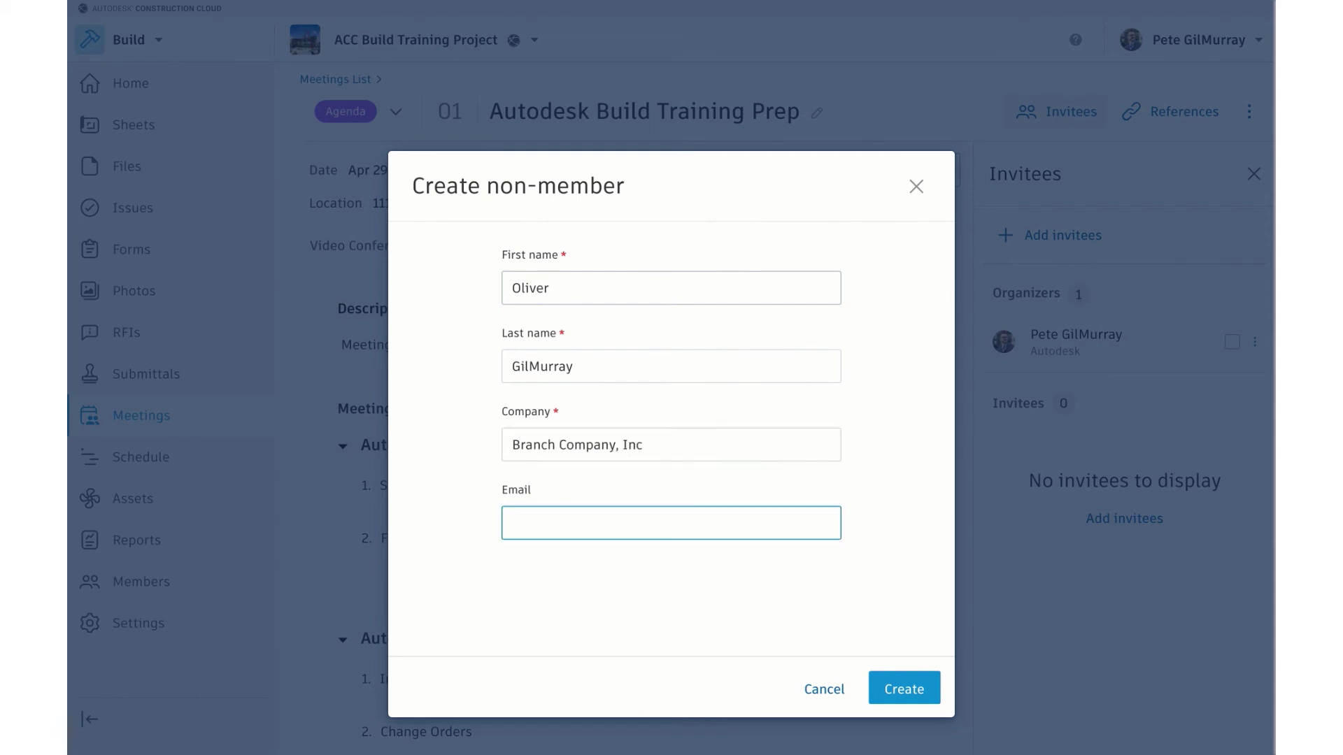
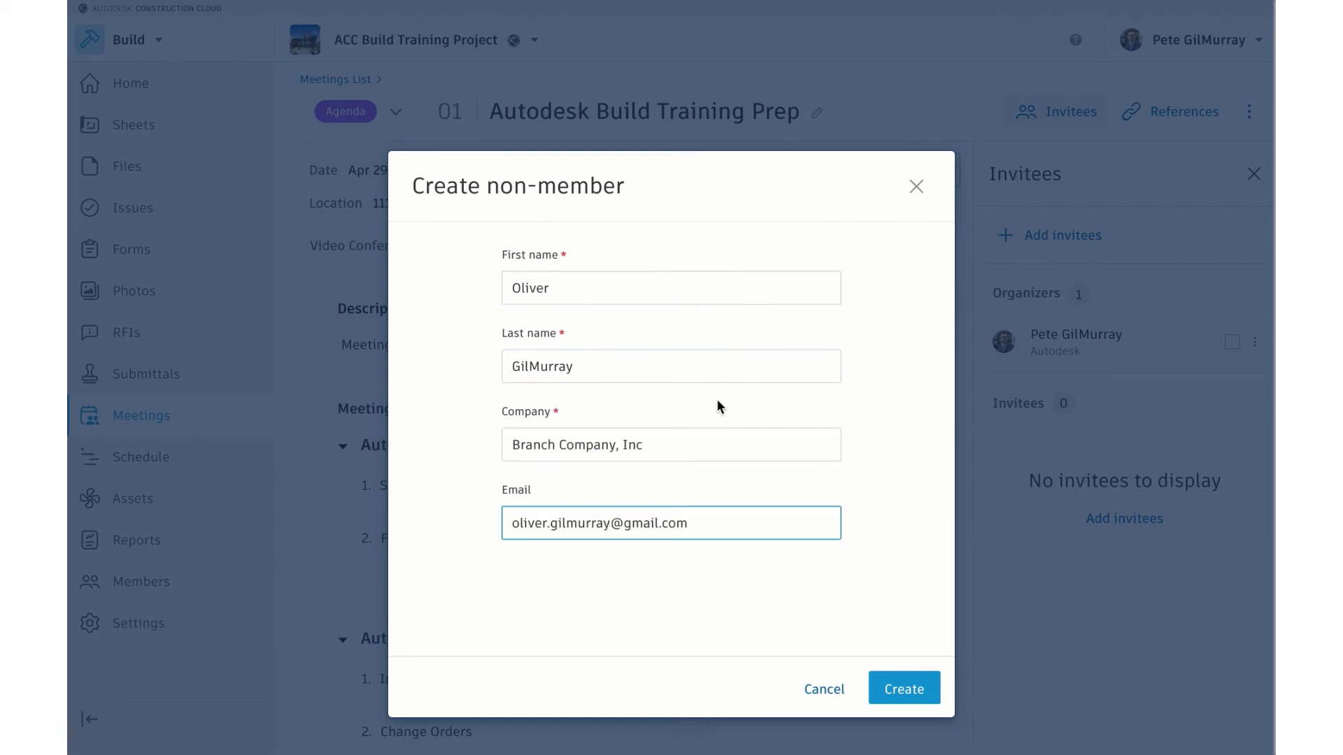
pyautogui.click(898, 689)
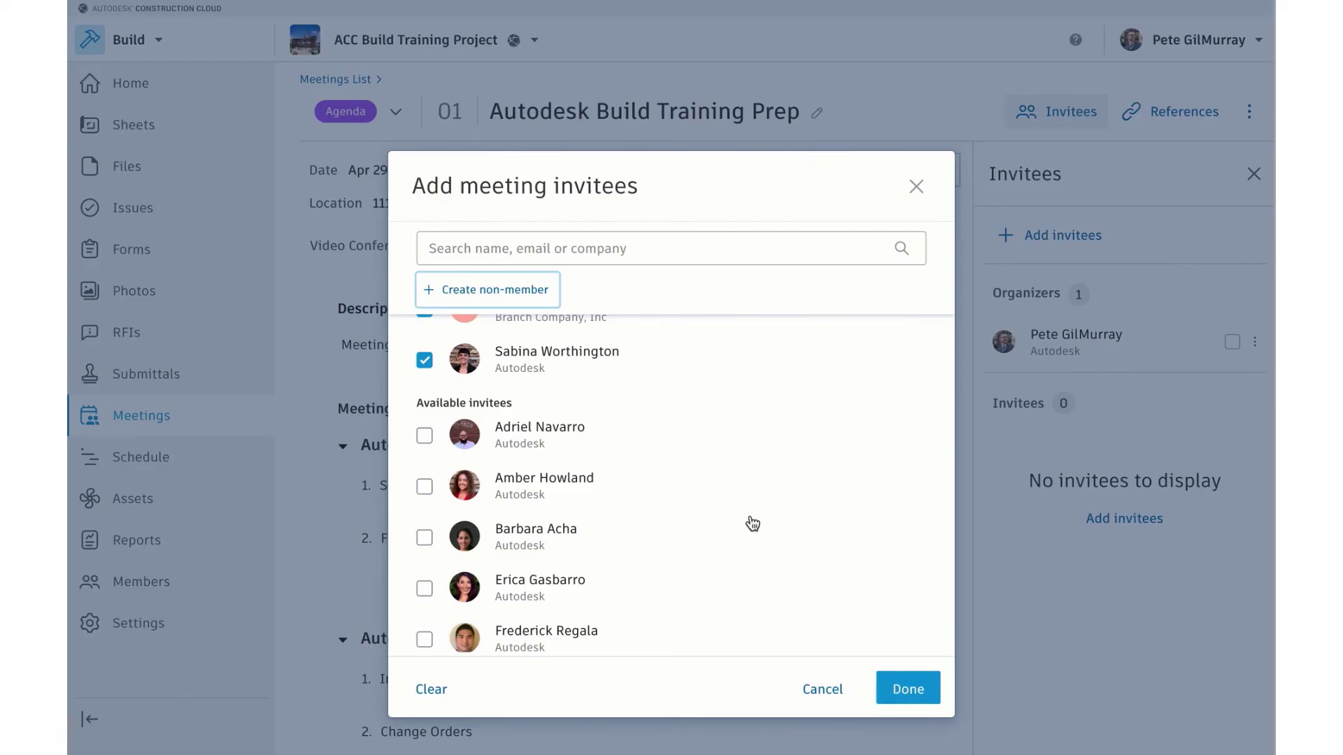
# Confirm the six selected invitees for the meeting
pyautogui.scroll(4, 752, 523)
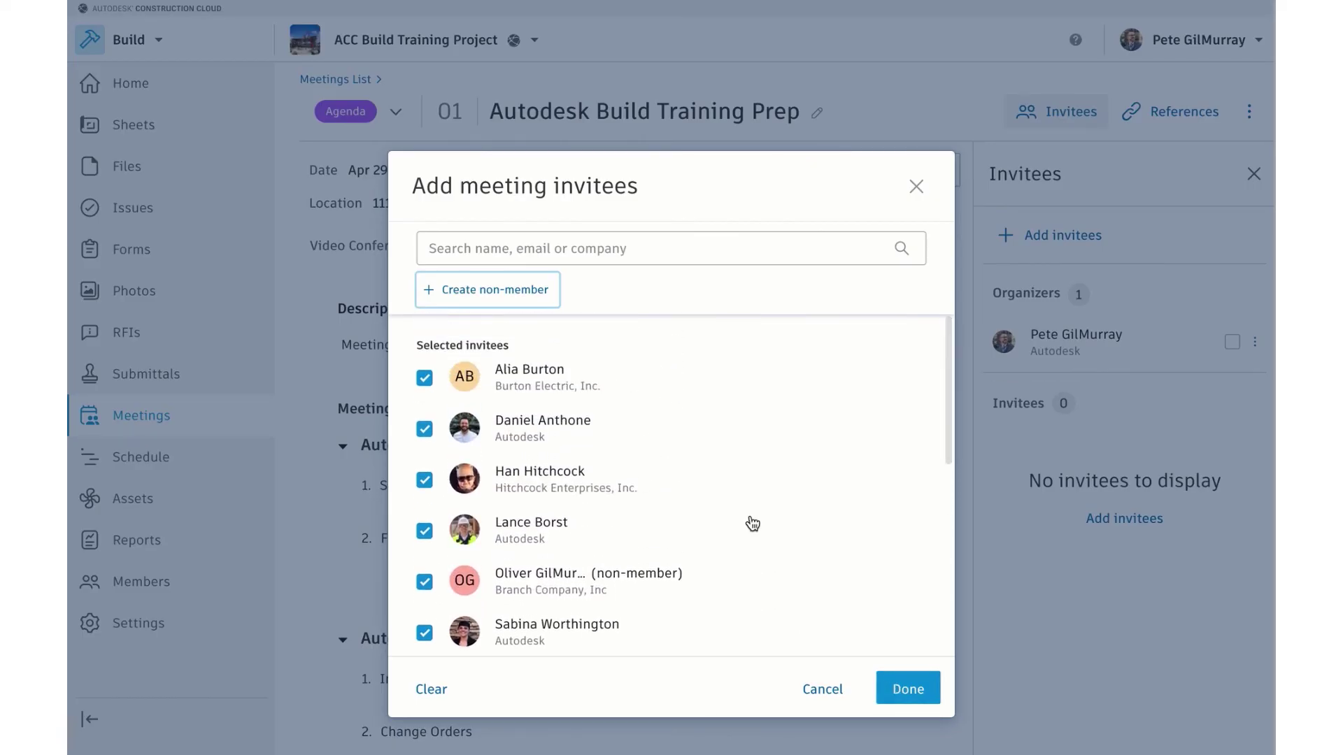
pyautogui.scroll(-1, 752, 523)
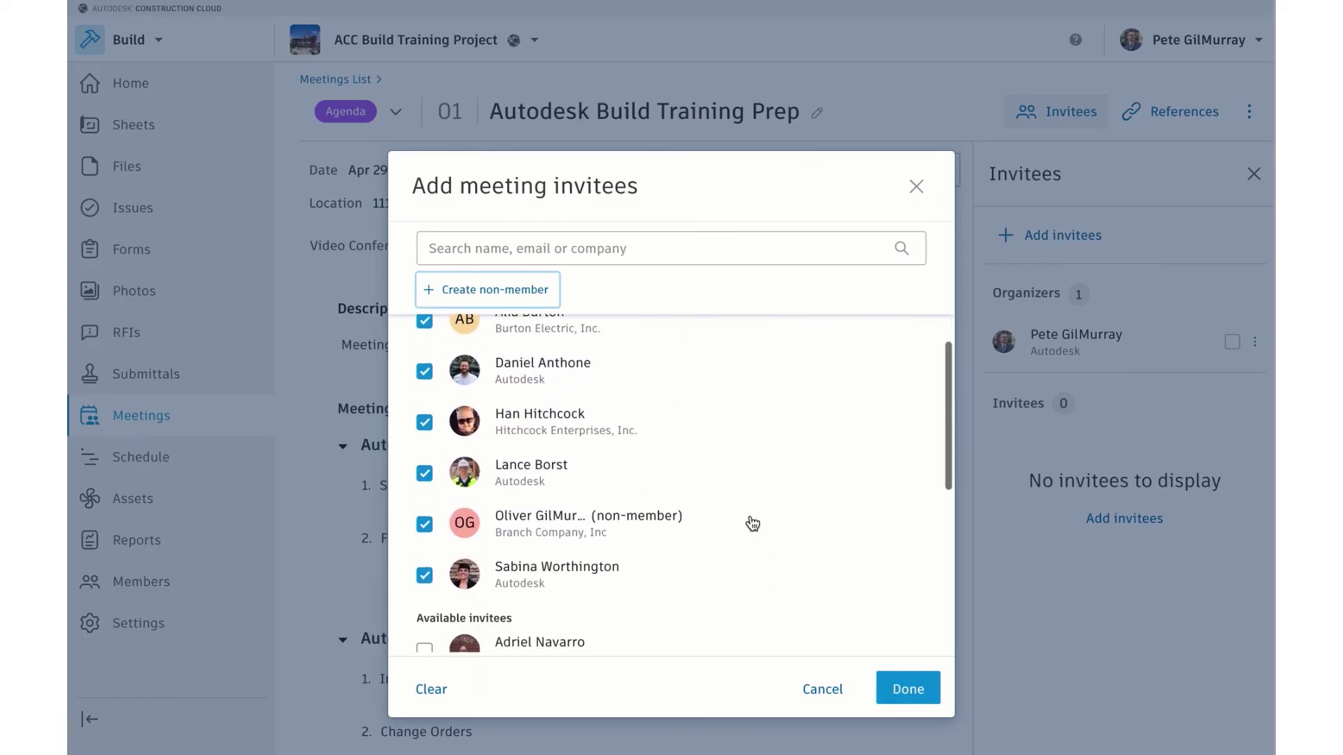
pyautogui.click(907, 691)
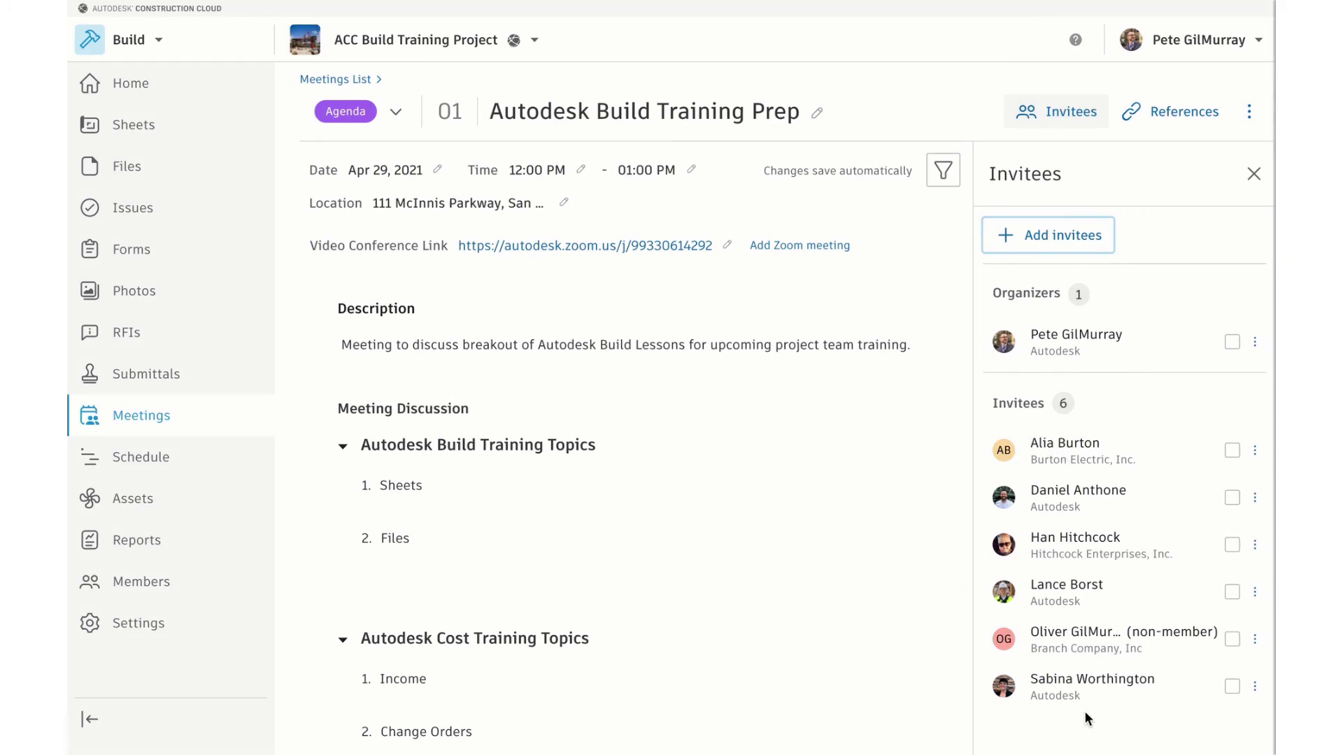
# Promote one Autodesk invitee to second meeting organizer and close the invitees list
pyautogui.moveTo(933, 635)
pyautogui.click(1232, 688)
pyautogui.click(1232, 690)
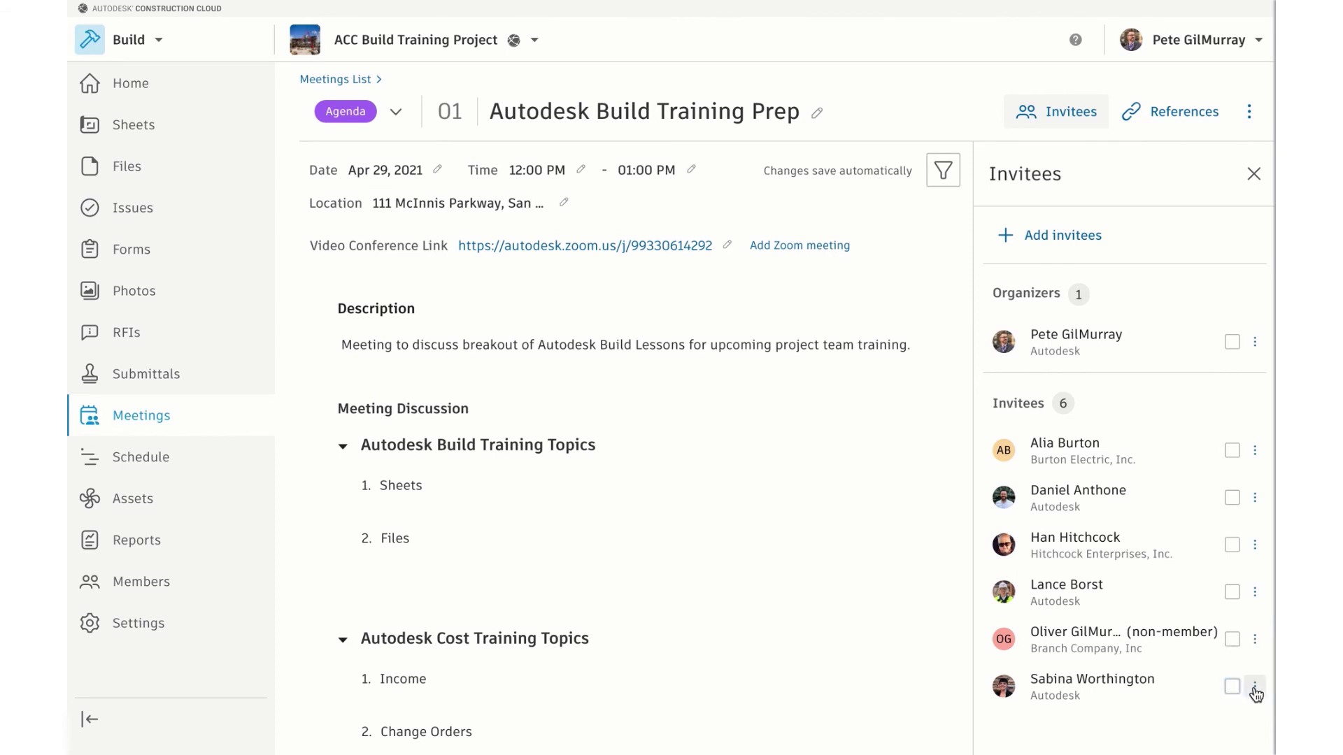
pyautogui.click(1254, 690)
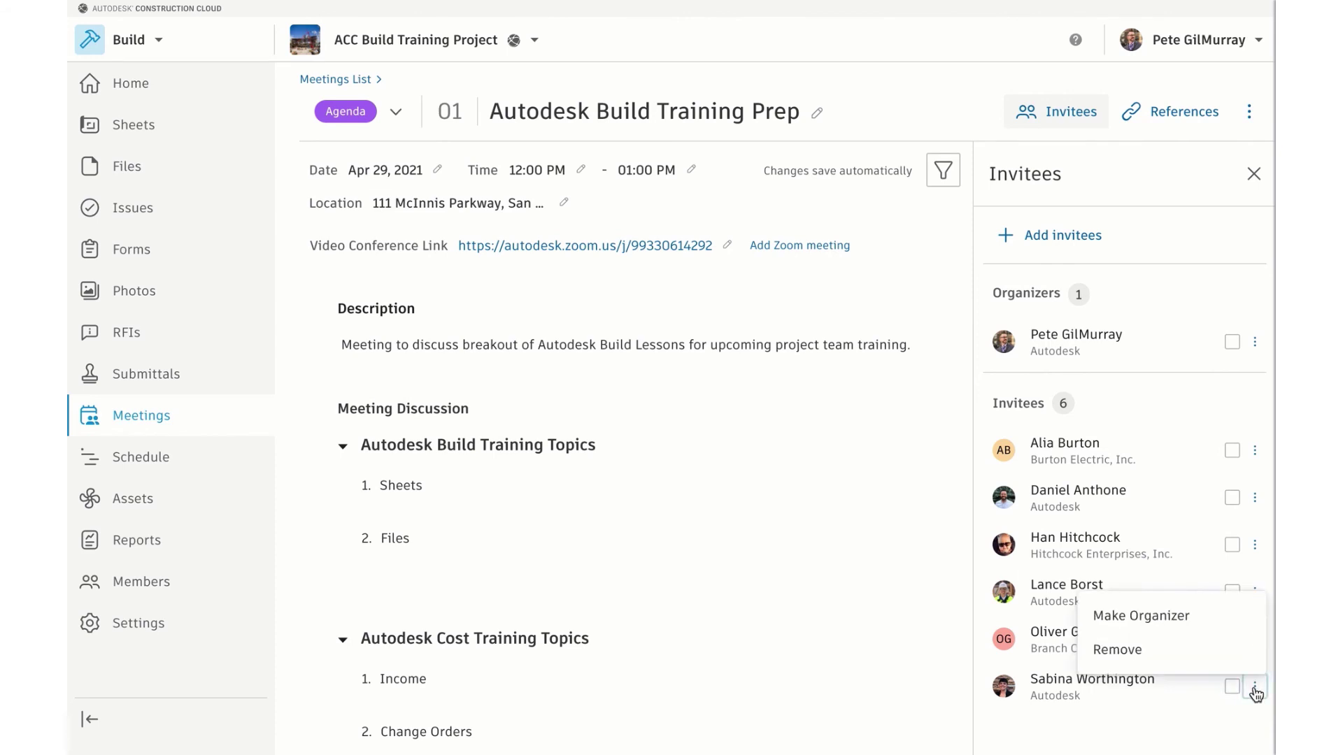
pyautogui.click(1140, 619)
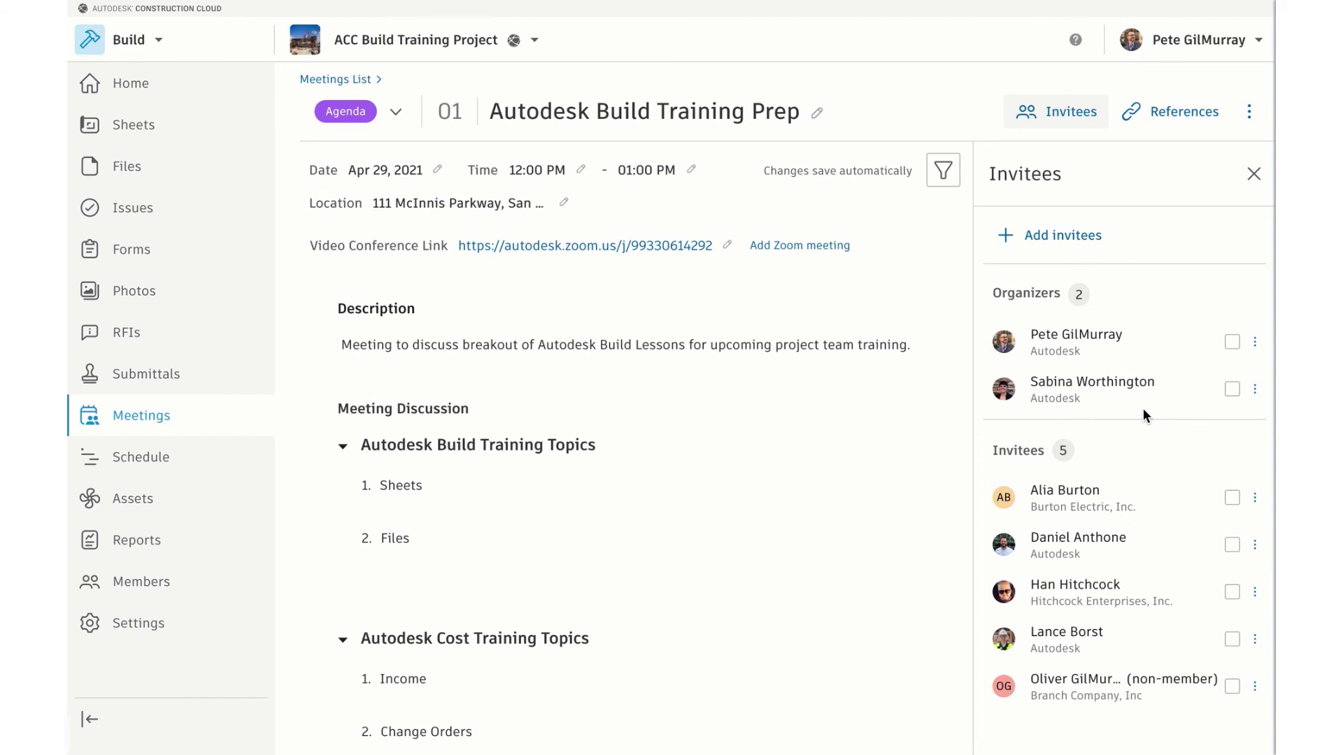
pyautogui.click(1253, 175)
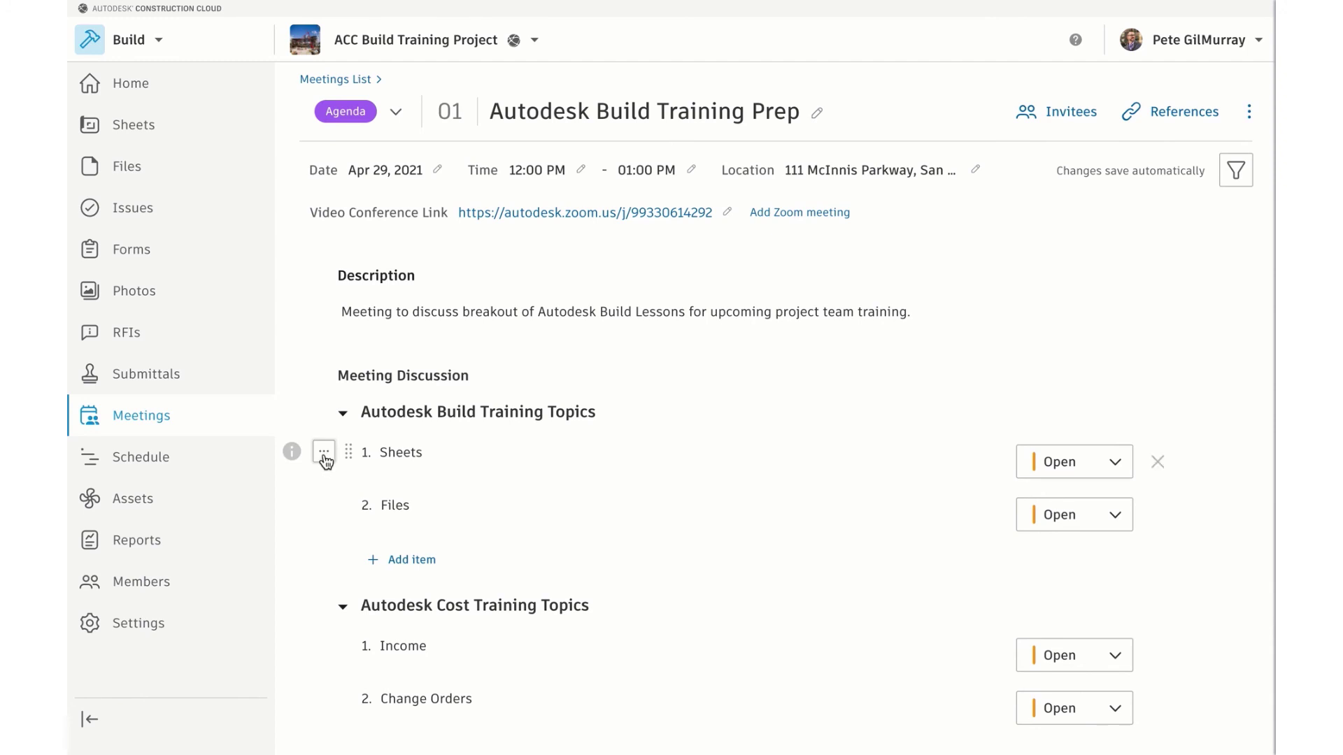
# Give the Sheets discussion item a due date of April 29, 2021
pyautogui.click(324, 455)
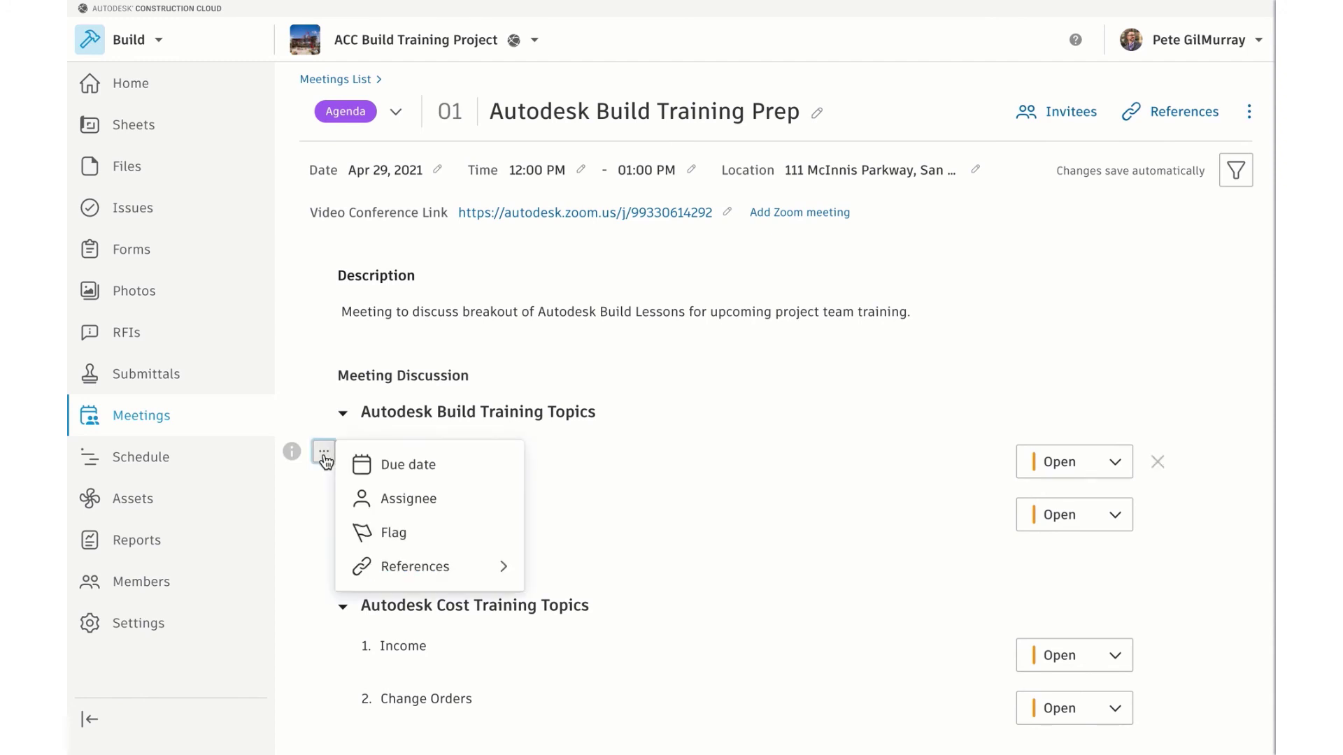
pyautogui.click(406, 464)
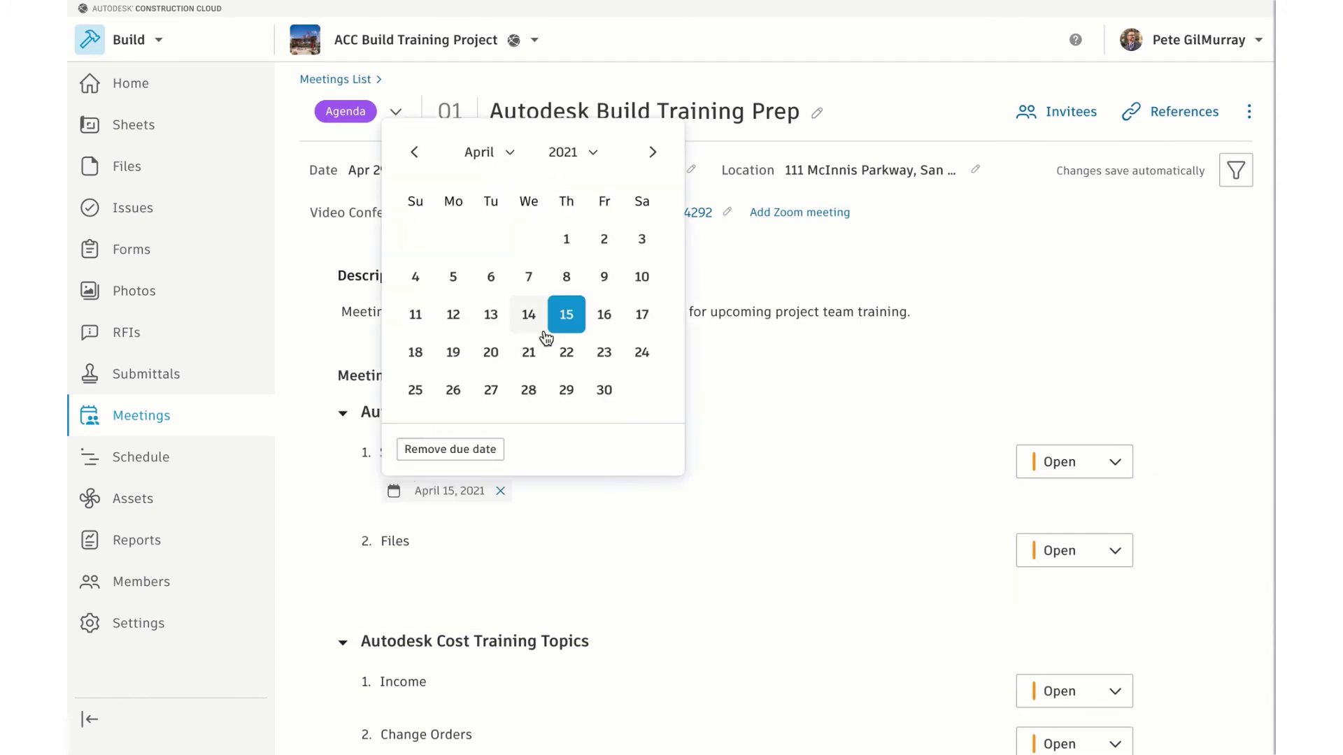
pyautogui.click(567, 386)
# Assign the Sheets item to the Burton Electric invitee
pyautogui.click(324, 453)
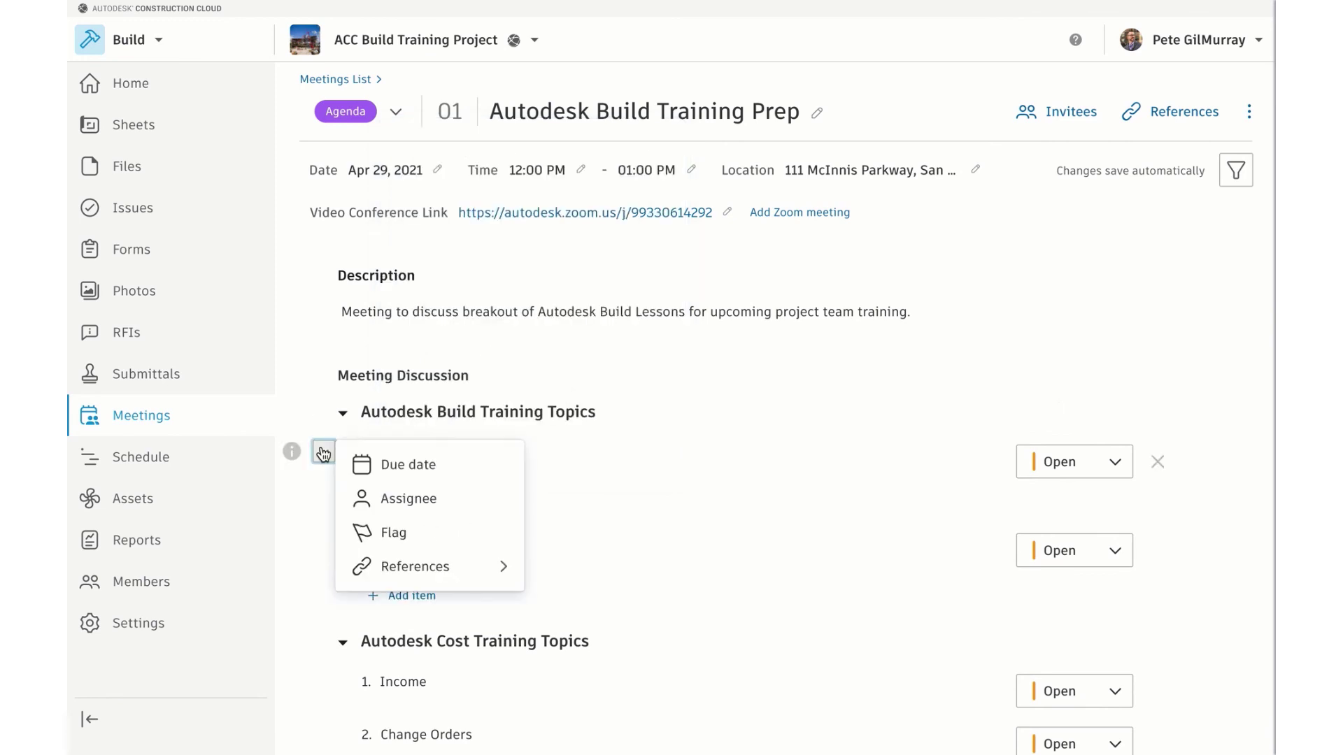
pyautogui.click(405, 498)
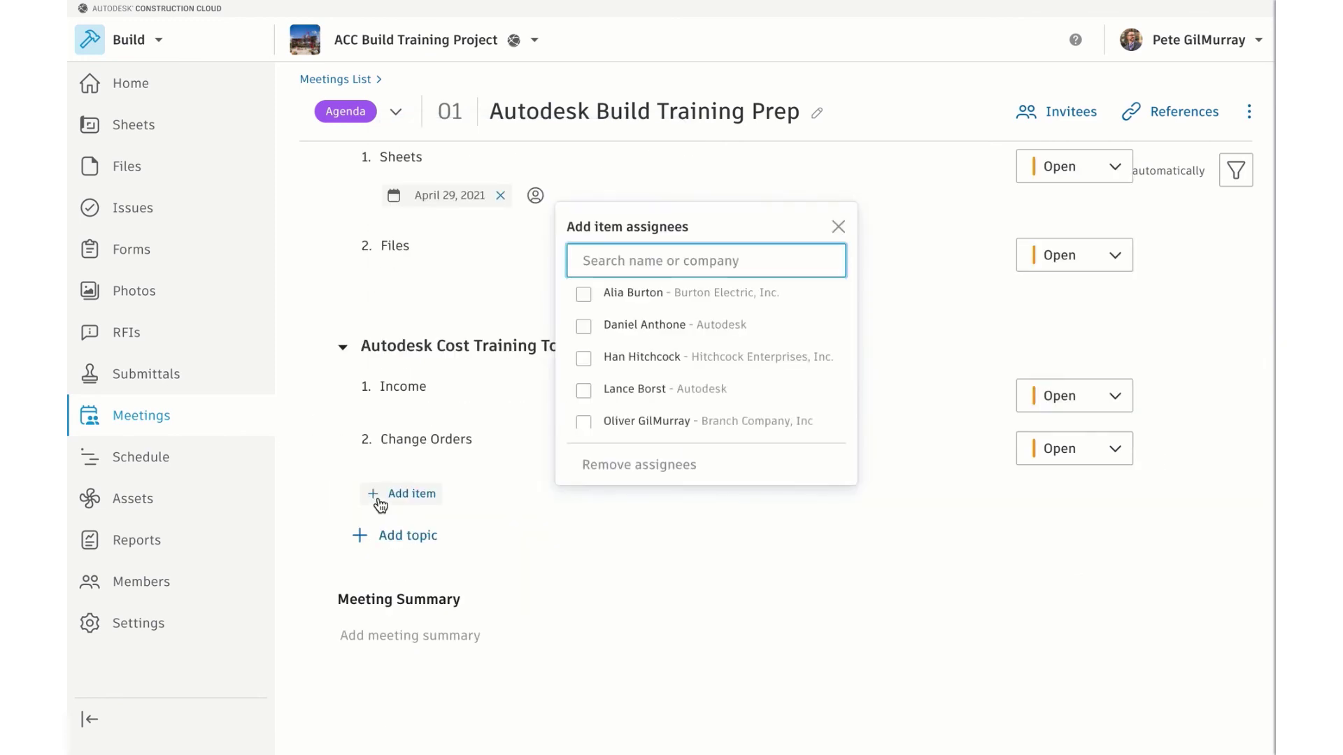
pyautogui.click(583, 294)
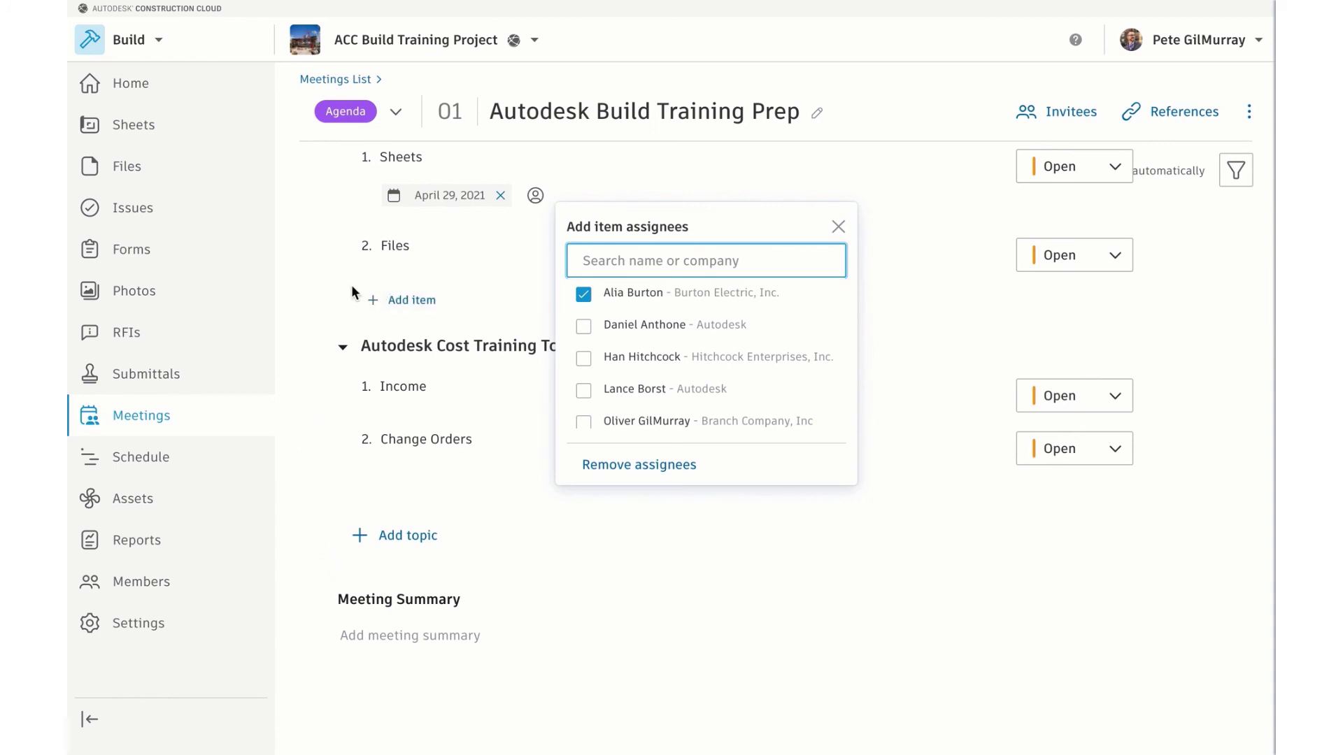
pyautogui.click(307, 217)
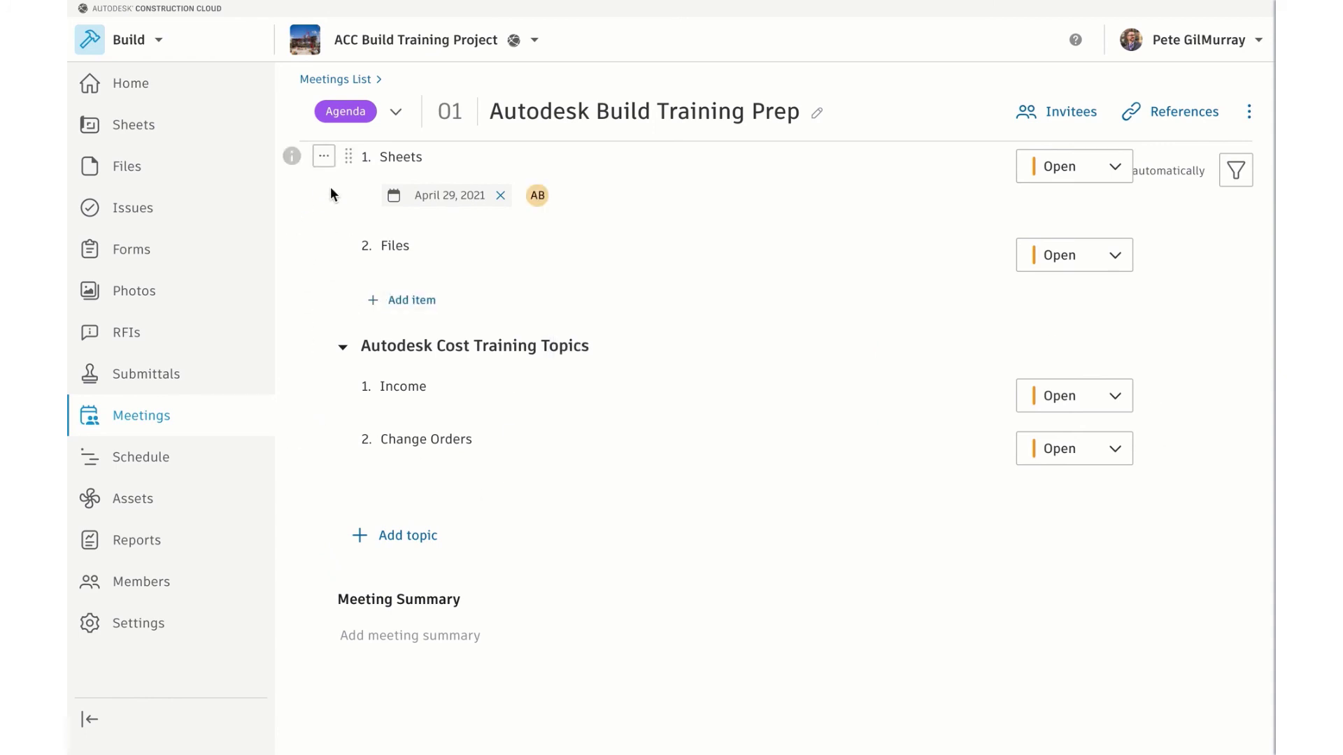
pyautogui.click(325, 187)
# Attach floor plan sheets A100, A101 and A102 as references on the Sheets item
pyautogui.moveTo(420, 302)
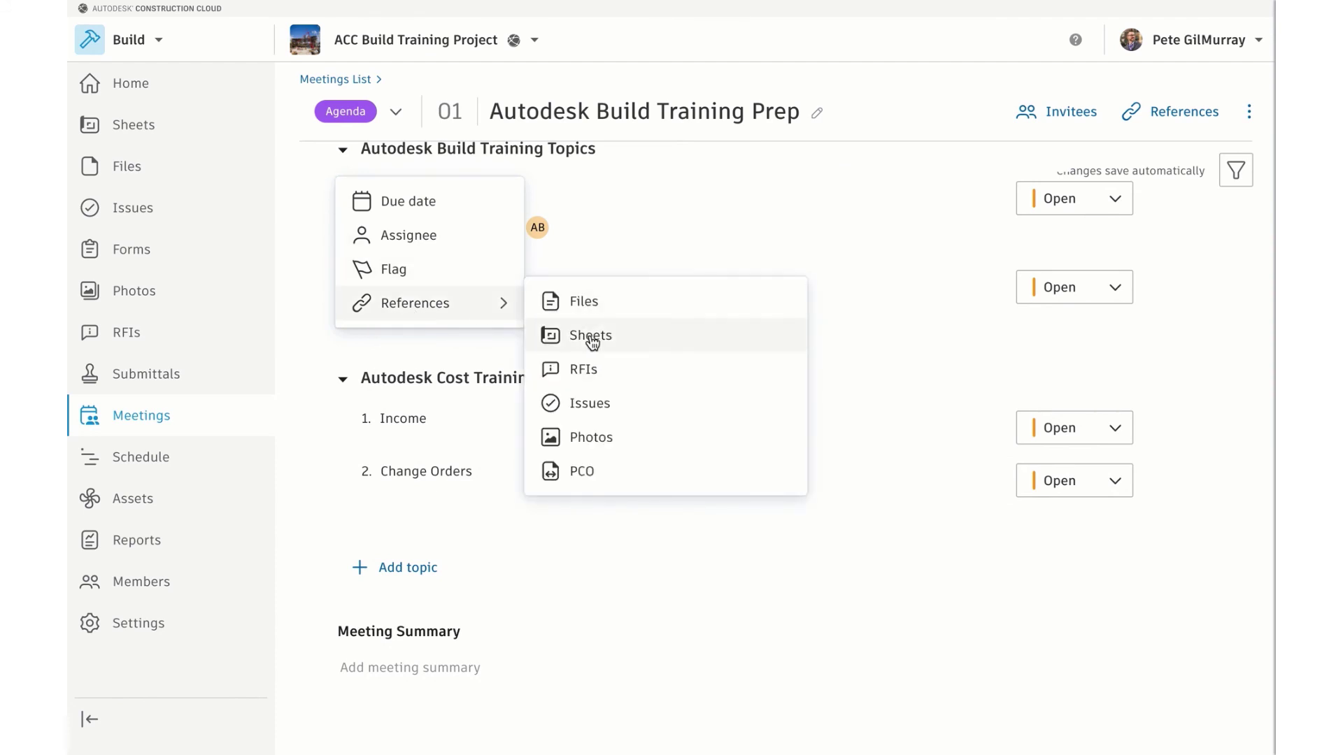
pyautogui.click(591, 338)
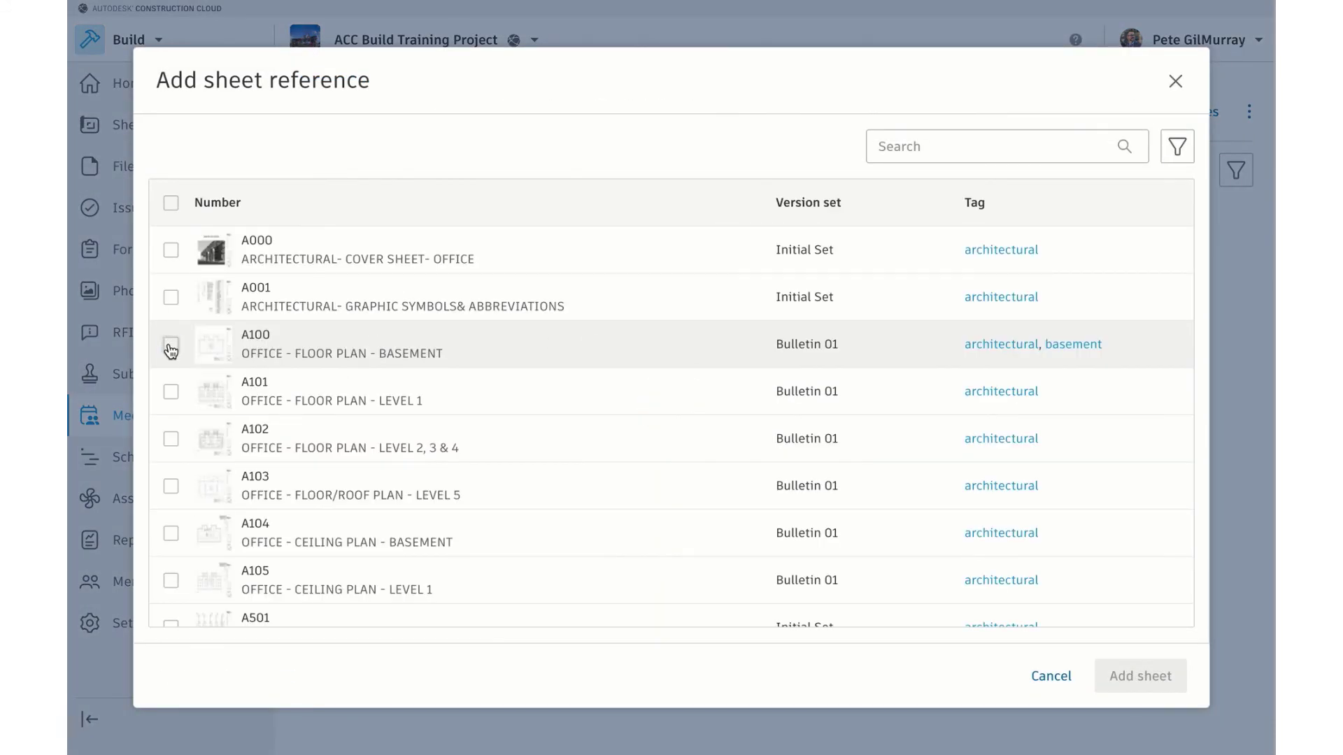
pyautogui.click(171, 345)
pyautogui.click(171, 391)
pyautogui.click(170, 438)
pyautogui.click(1096, 665)
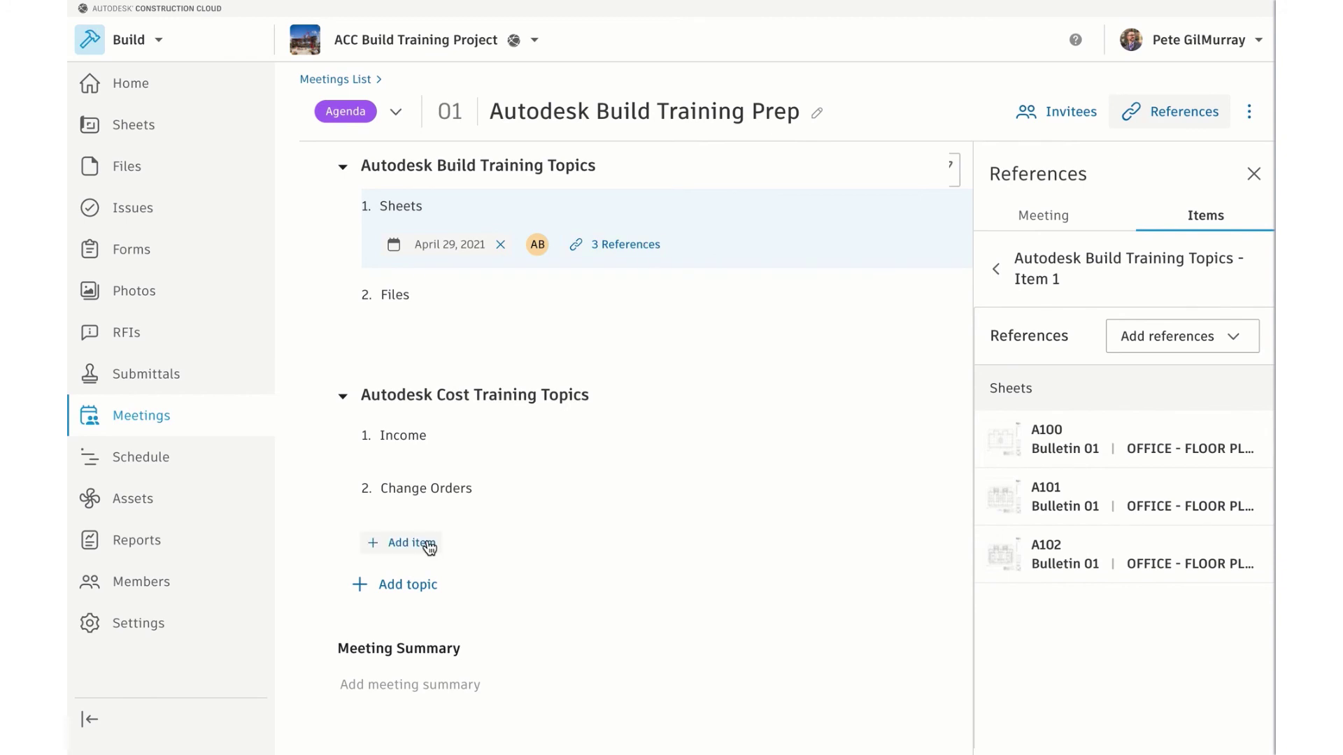
pyautogui.click(328, 491)
# Give Change Orders an April 29, 2021 due date and assign it to an Autodesk invitee
pyautogui.click(393, 501)
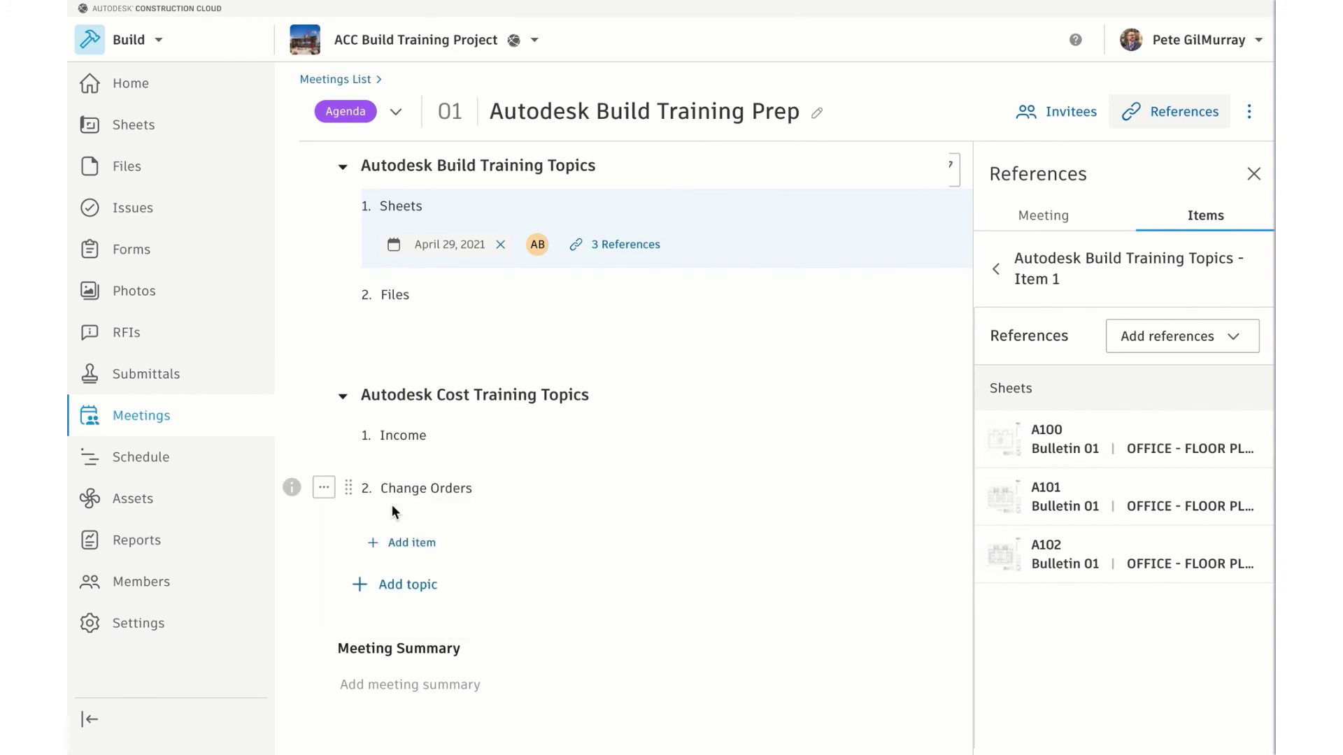
pyautogui.click(603, 422)
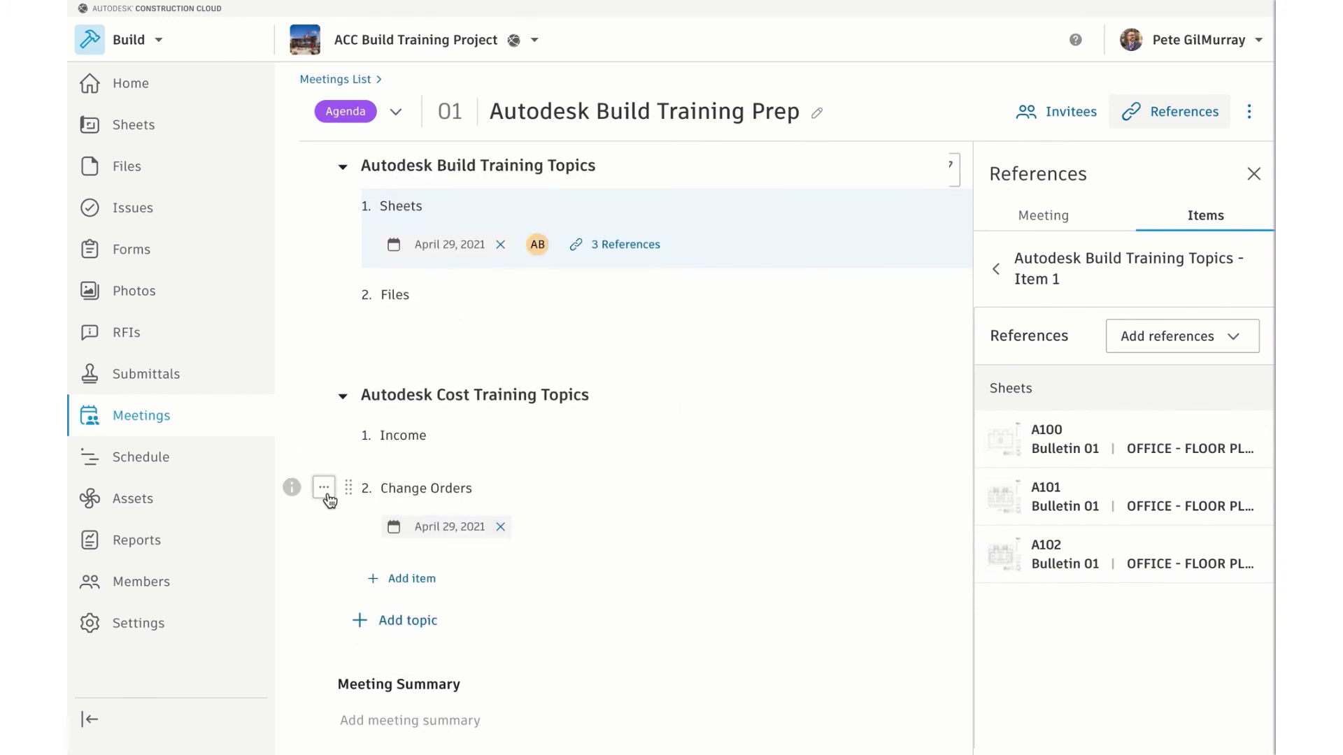
pyautogui.click(324, 487)
pyautogui.click(356, 533)
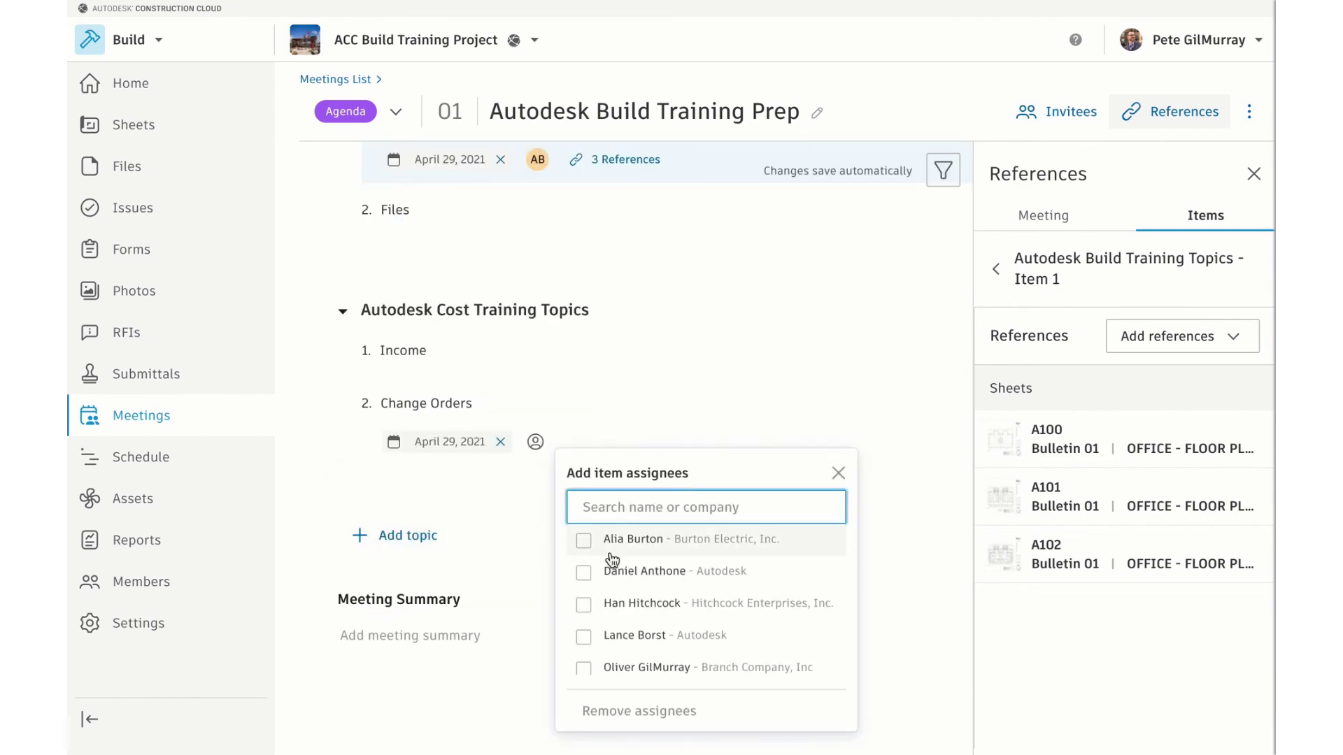
pyautogui.click(584, 572)
pyautogui.click(317, 451)
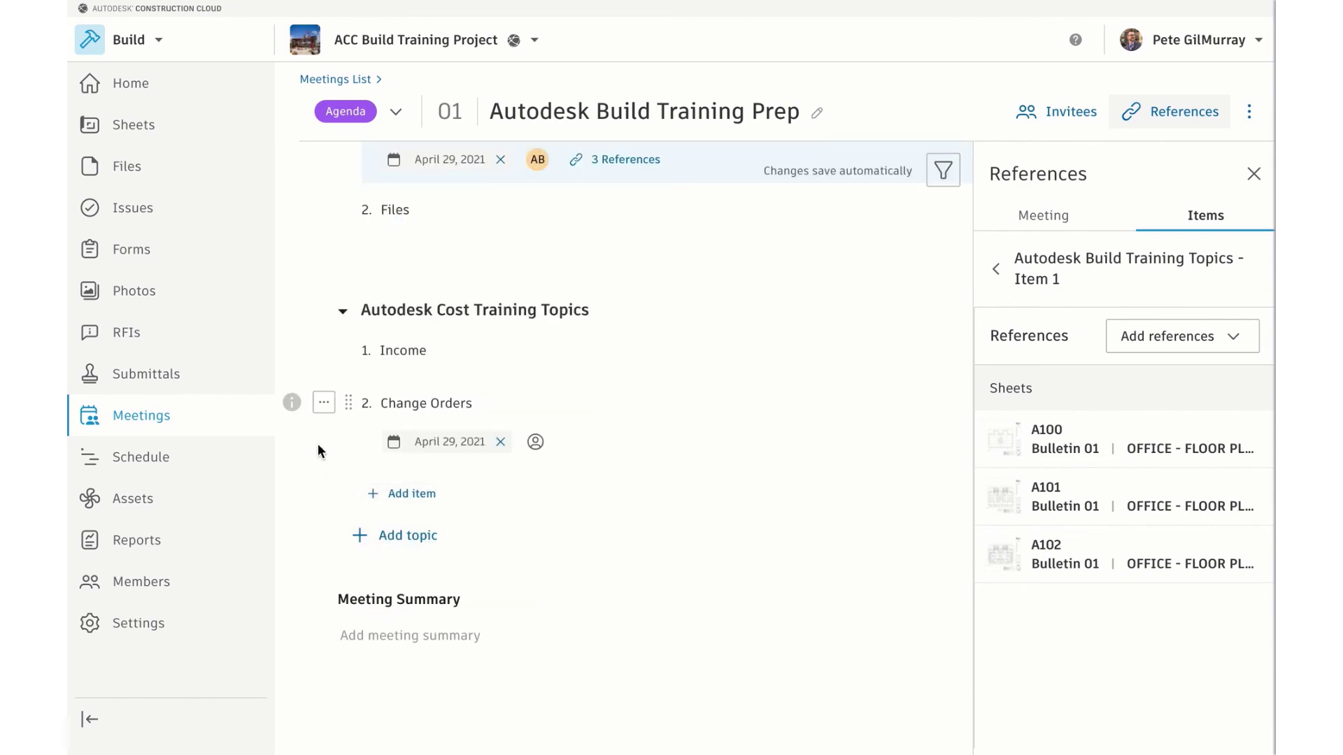
# Start a new issue reference on Change Orders with issue type Work to Complete
pyautogui.click(323, 402)
pyautogui.moveTo(422, 518)
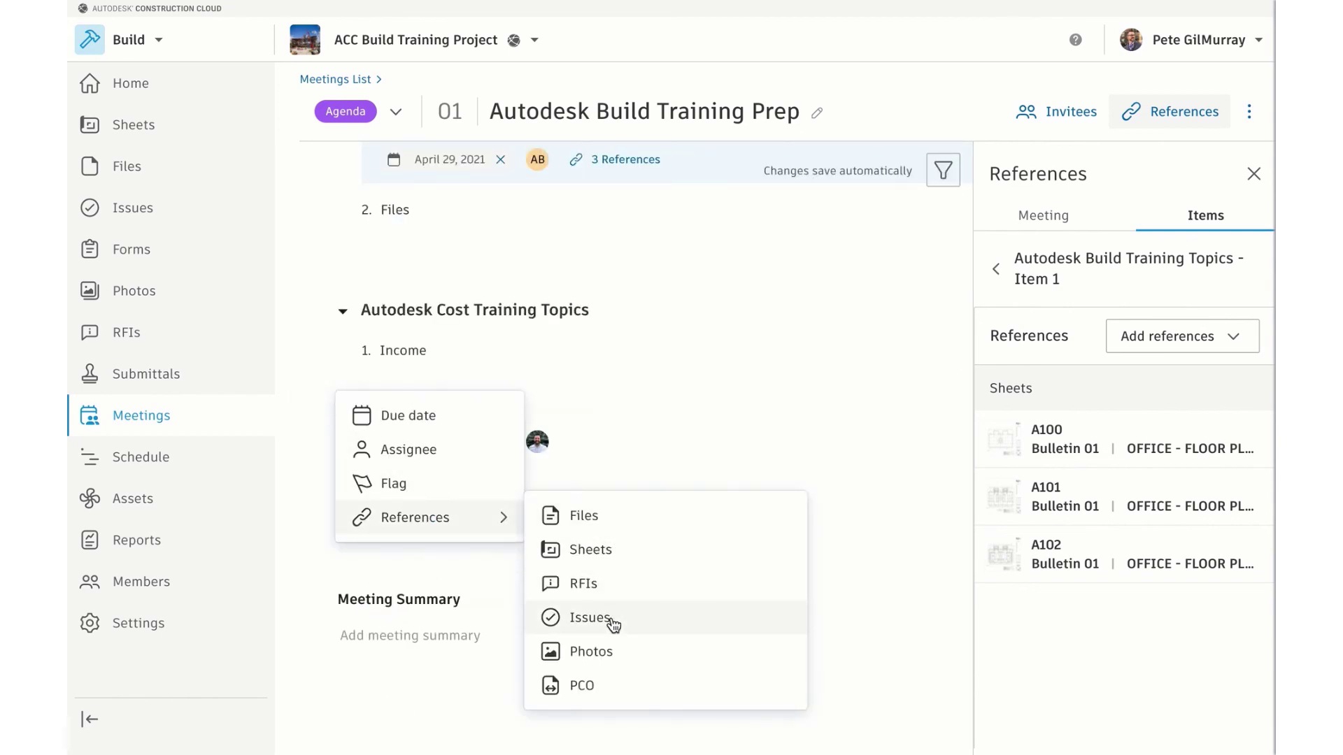
pyautogui.click(611, 616)
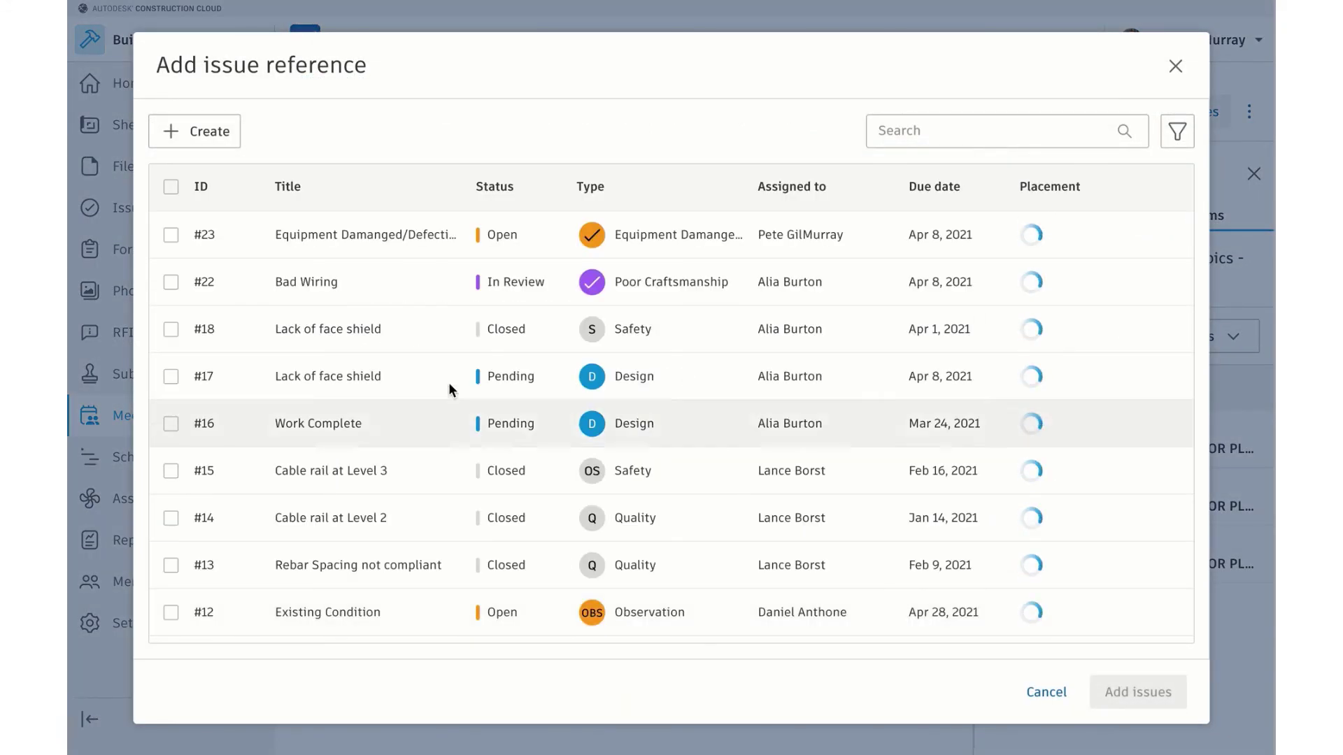
pyautogui.click(214, 137)
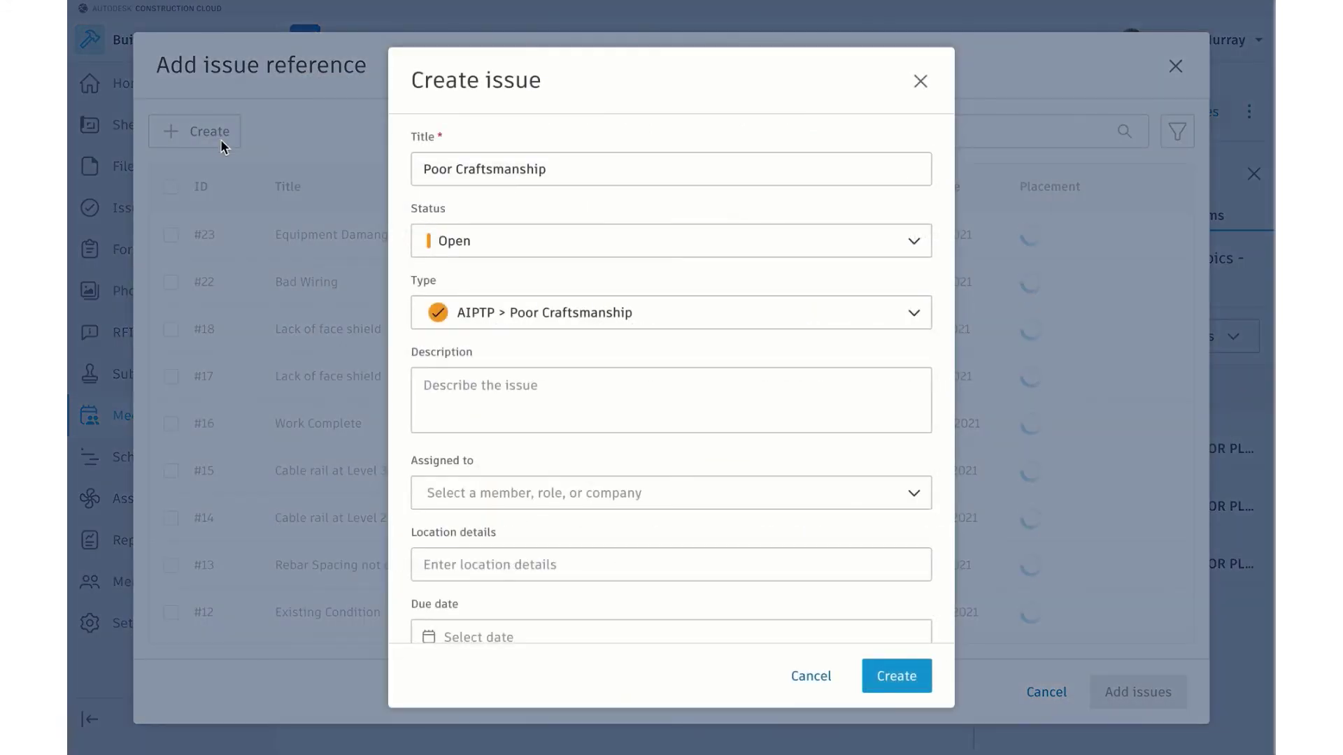
pyautogui.click(636, 320)
pyautogui.scroll(-5, 581, 501)
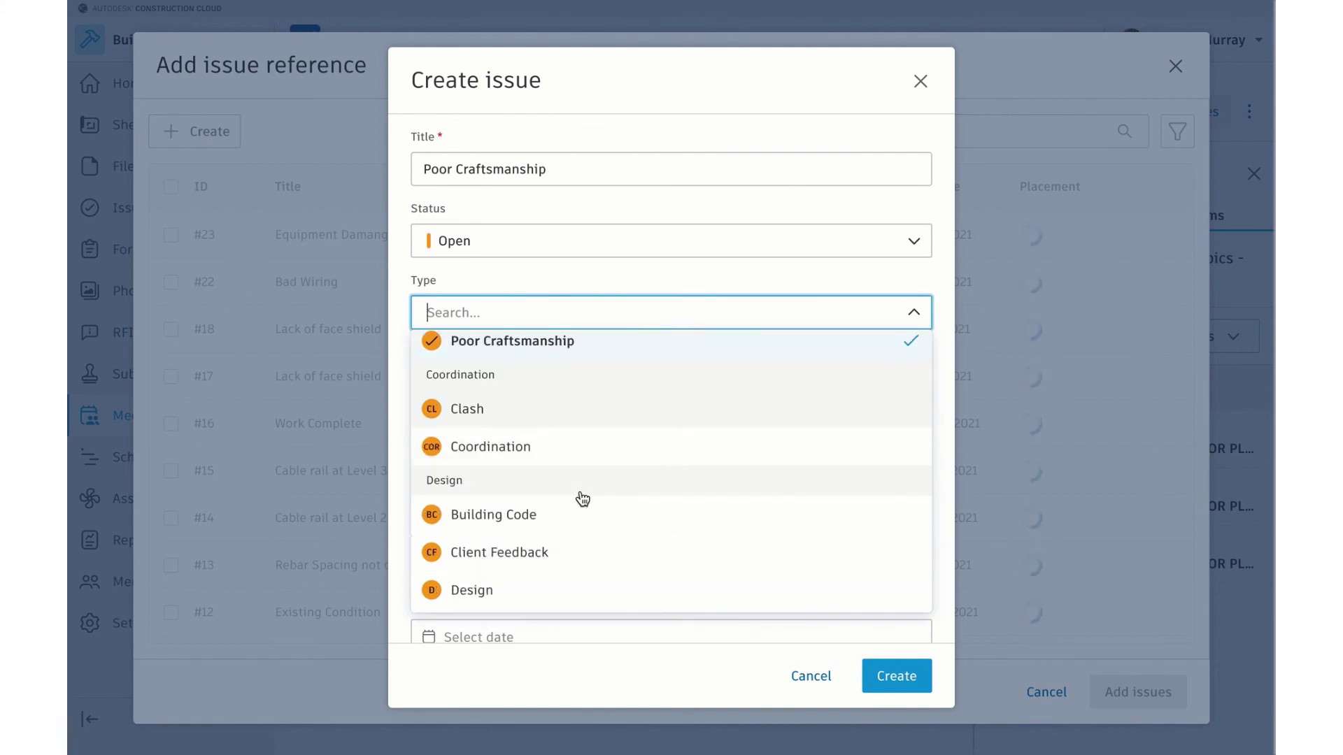
pyautogui.scroll(1, 583, 499)
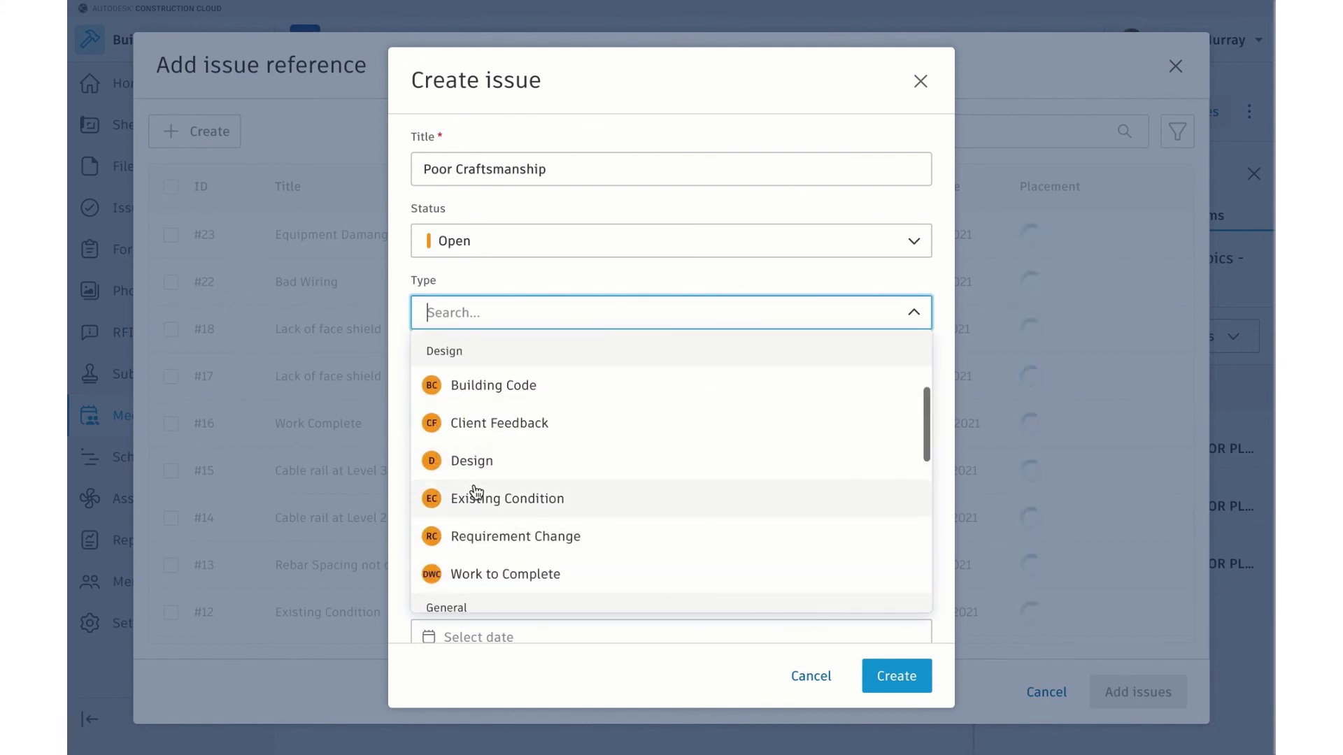
pyautogui.click(473, 570)
# Describe the issue as needing a lesson plan, assign a team member, title it 'Lesson Plan To Complete', and create it
pyautogui.write('Need')
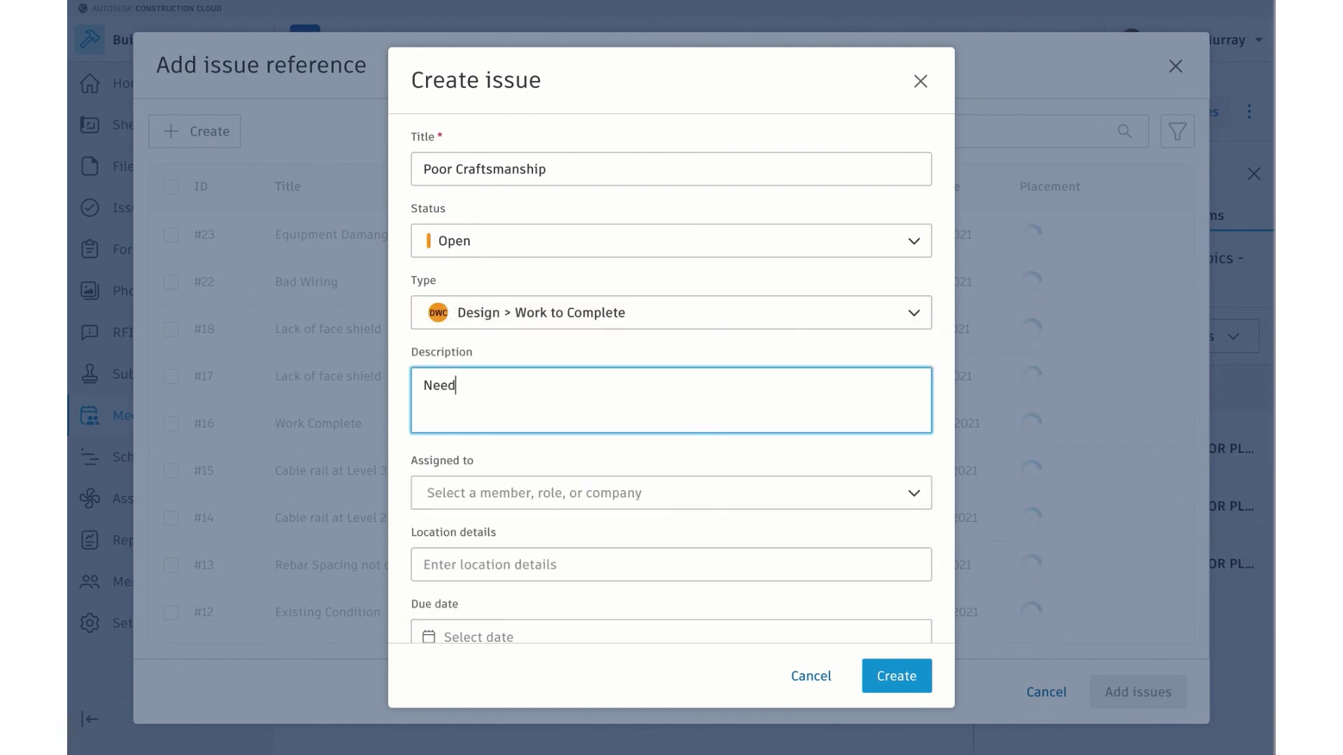
pyautogui.write(' to create a lesson plan fo')
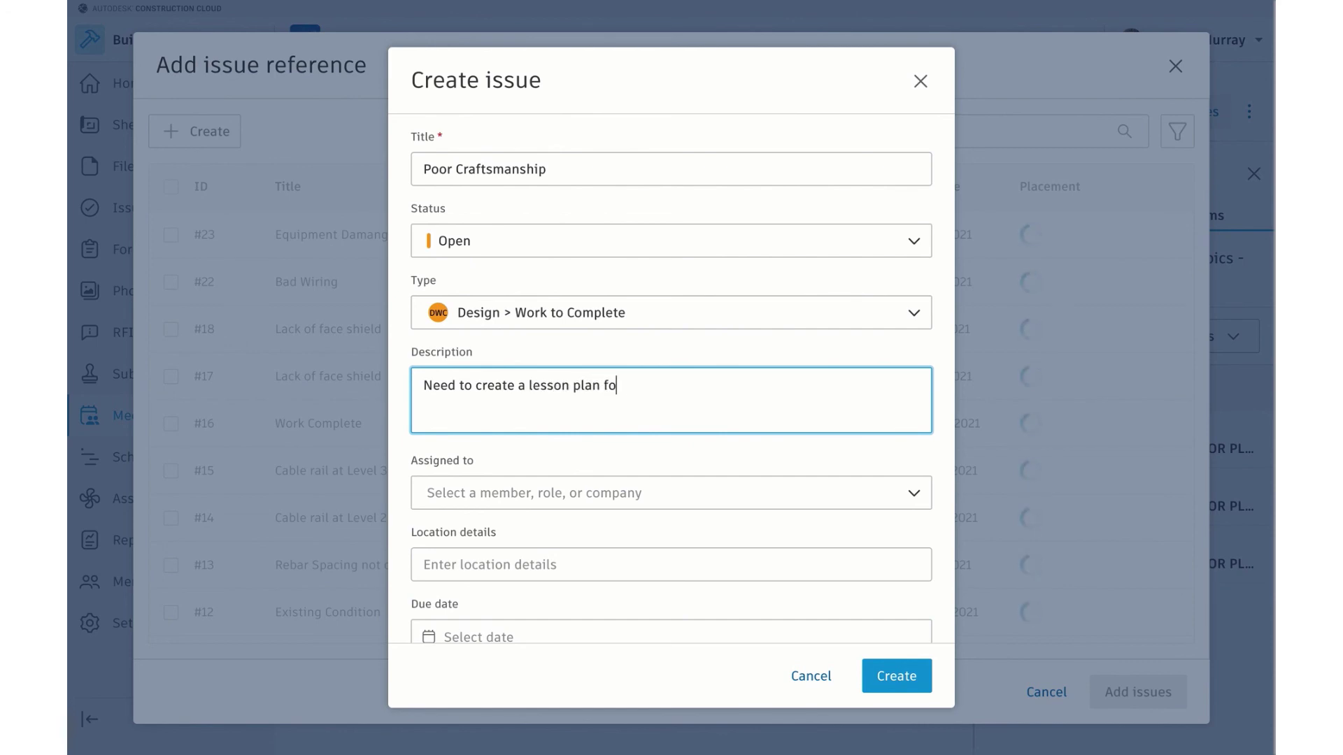
pyautogui.write('r this training topic.')
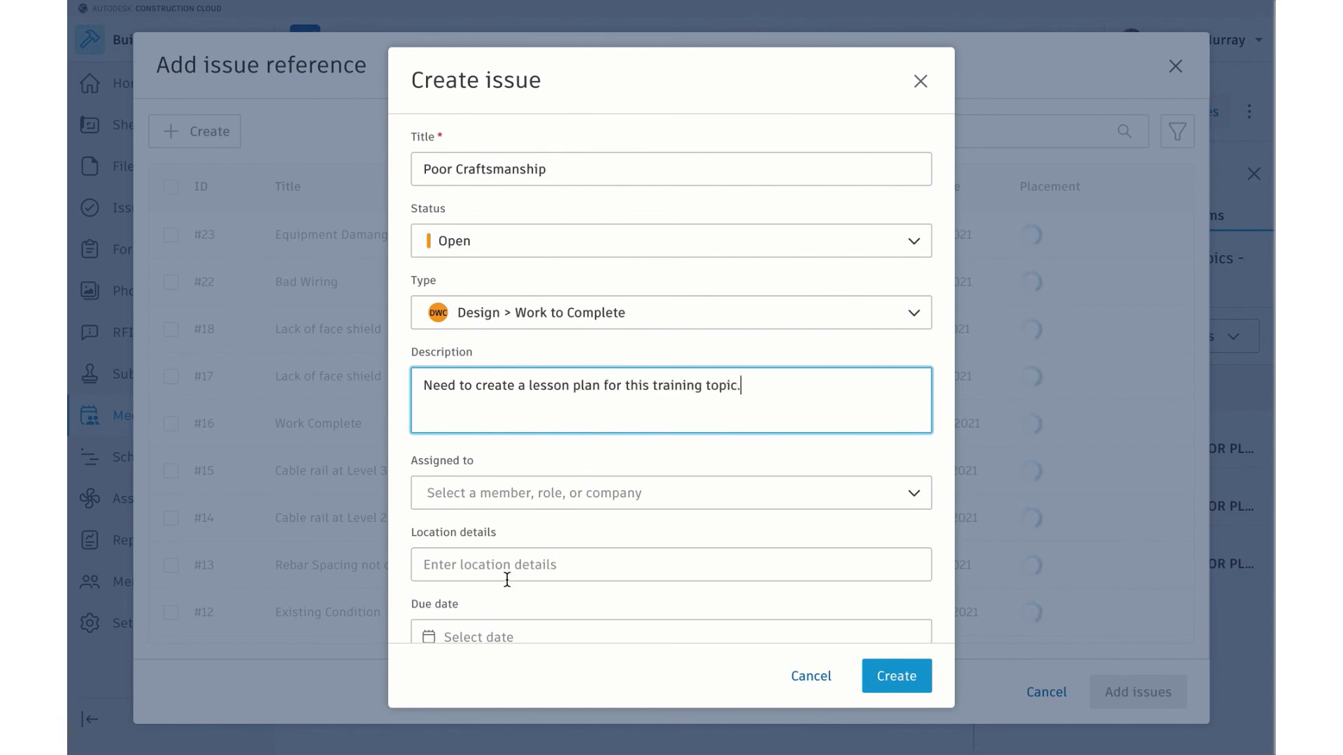
pyautogui.click(607, 498)
pyautogui.click(525, 476)
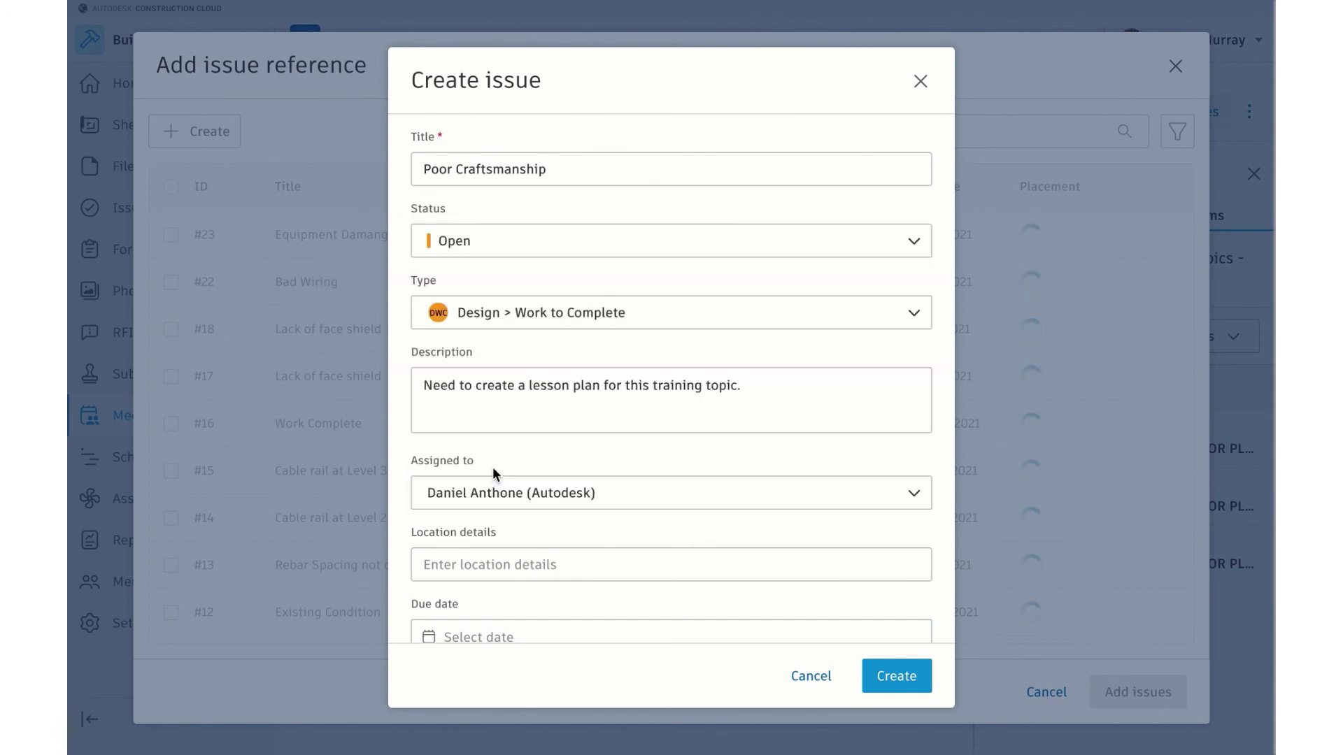
pyautogui.click(895, 686)
pyautogui.tripleClick(518, 169)
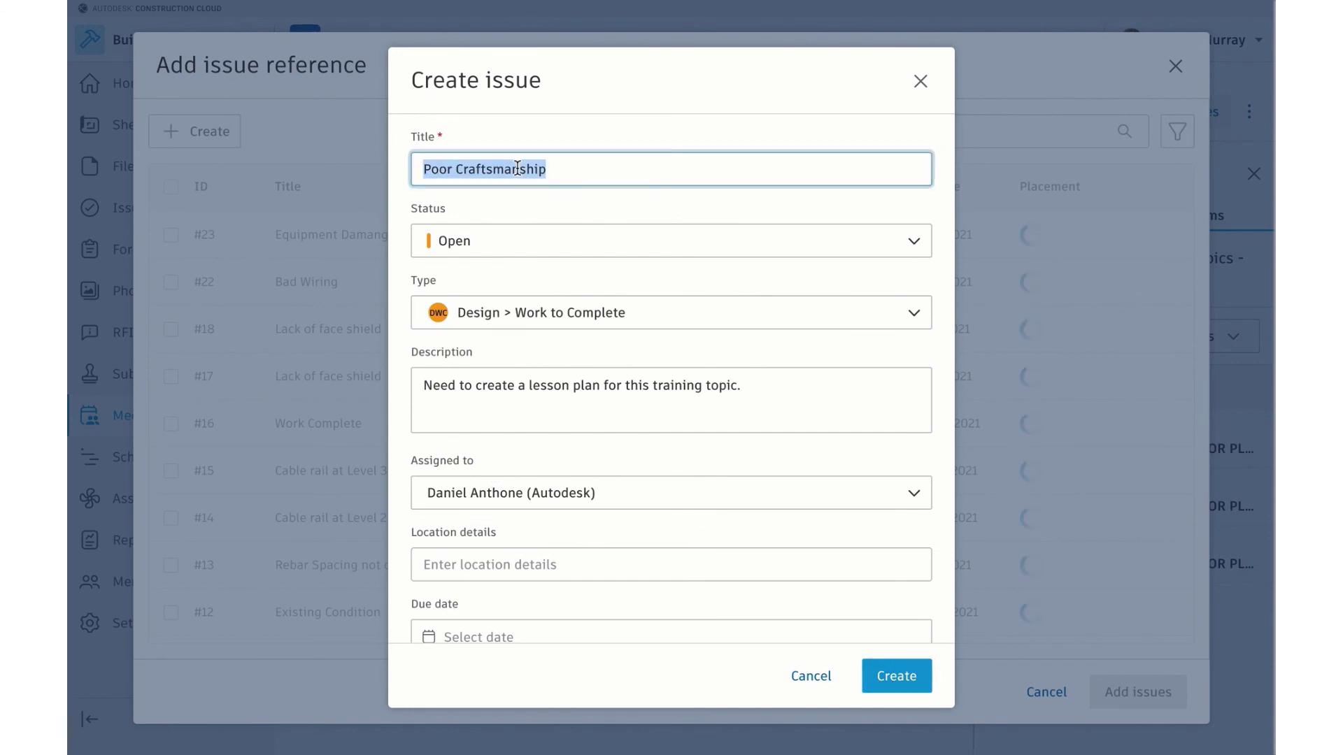
pyautogui.write('Lesson Plan To Complete')
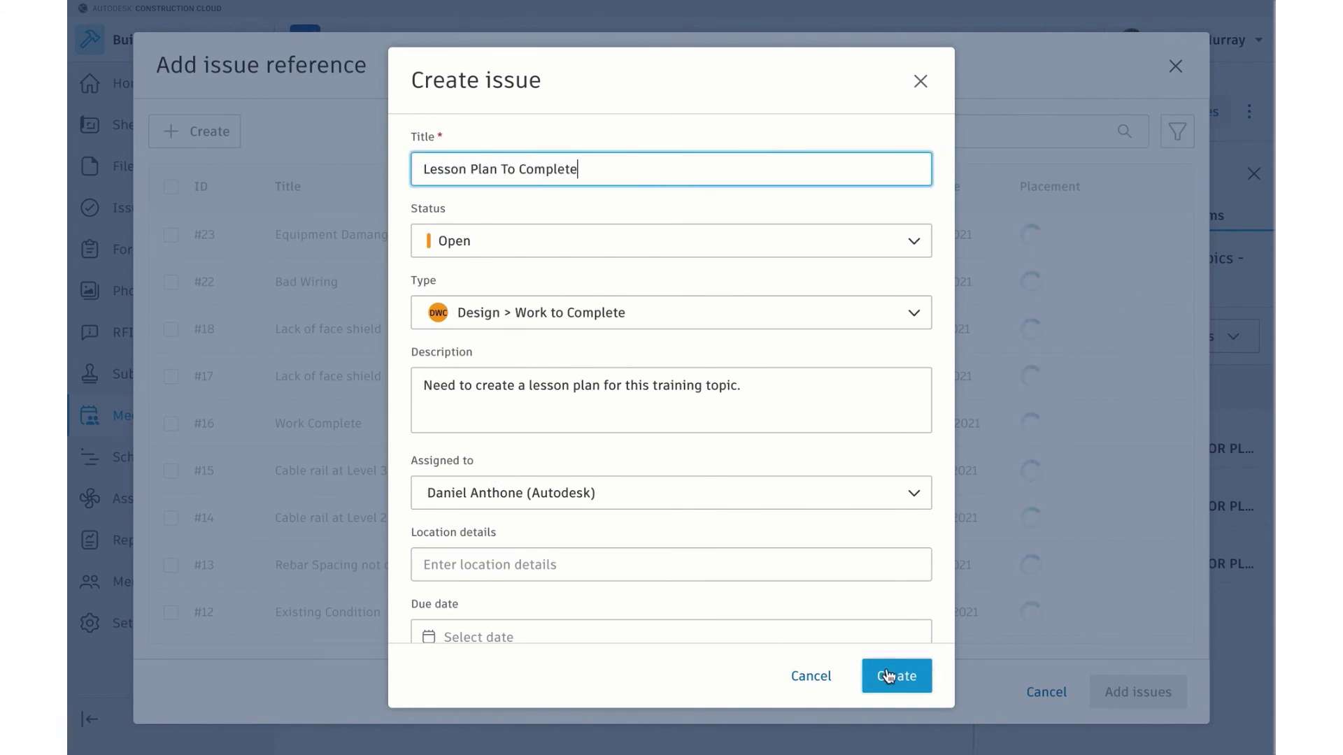
pyautogui.click(888, 676)
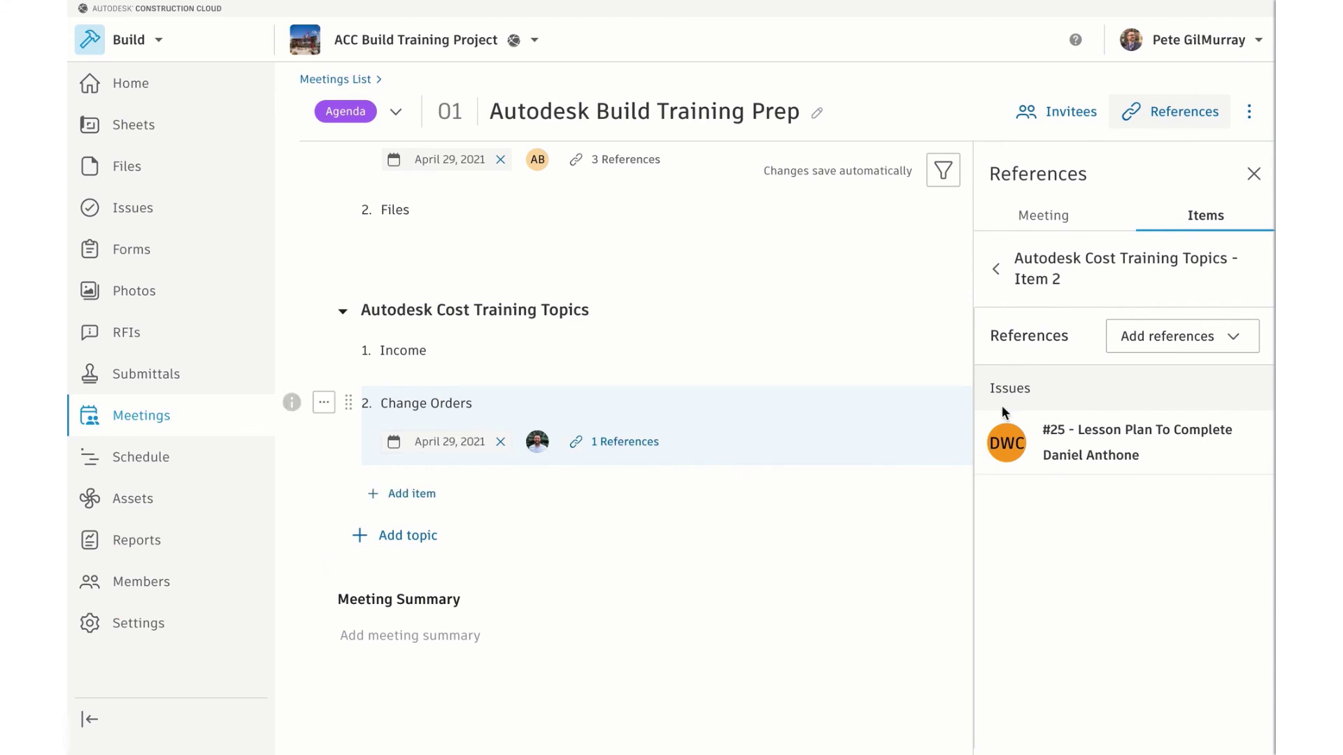
# Share the Autodesk Build Training Prep meeting with all invitees by email
pyautogui.moveTo(1074, 460)
pyautogui.scroll(3, 862, 422)
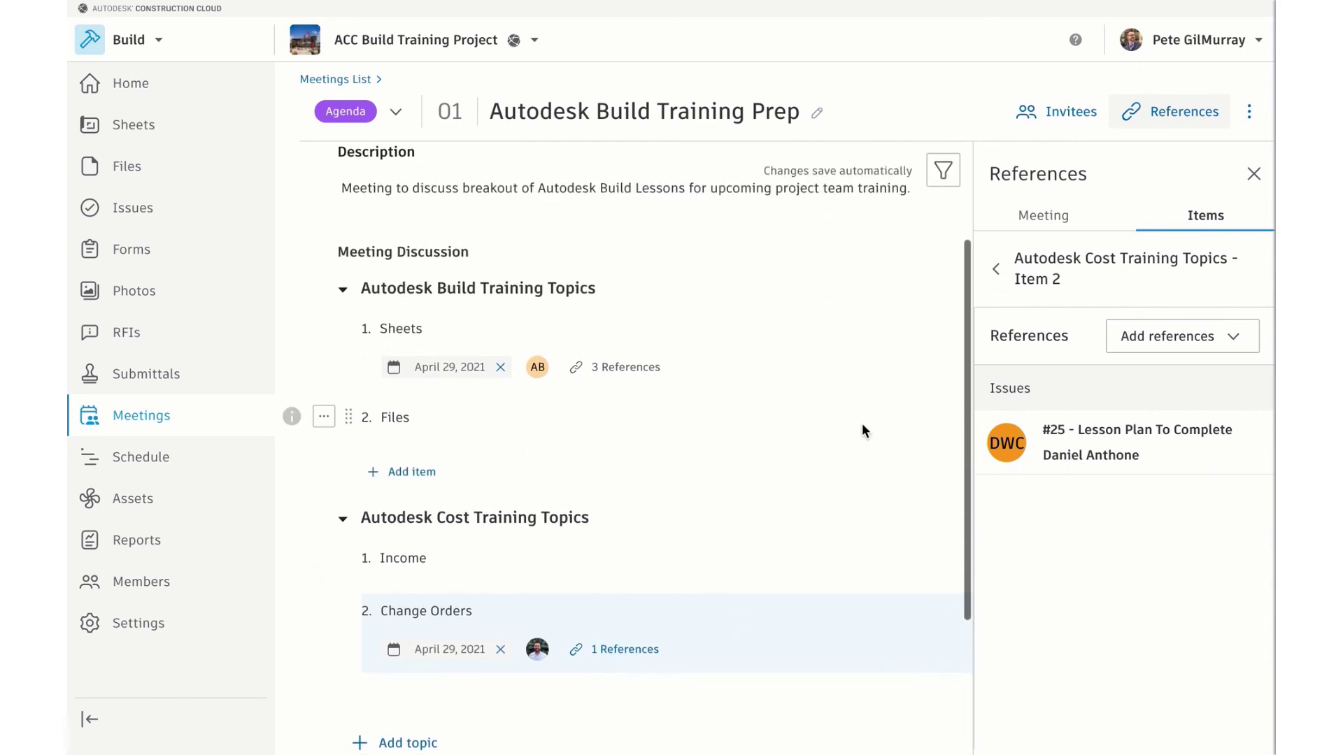
pyautogui.scroll(1, 862, 423)
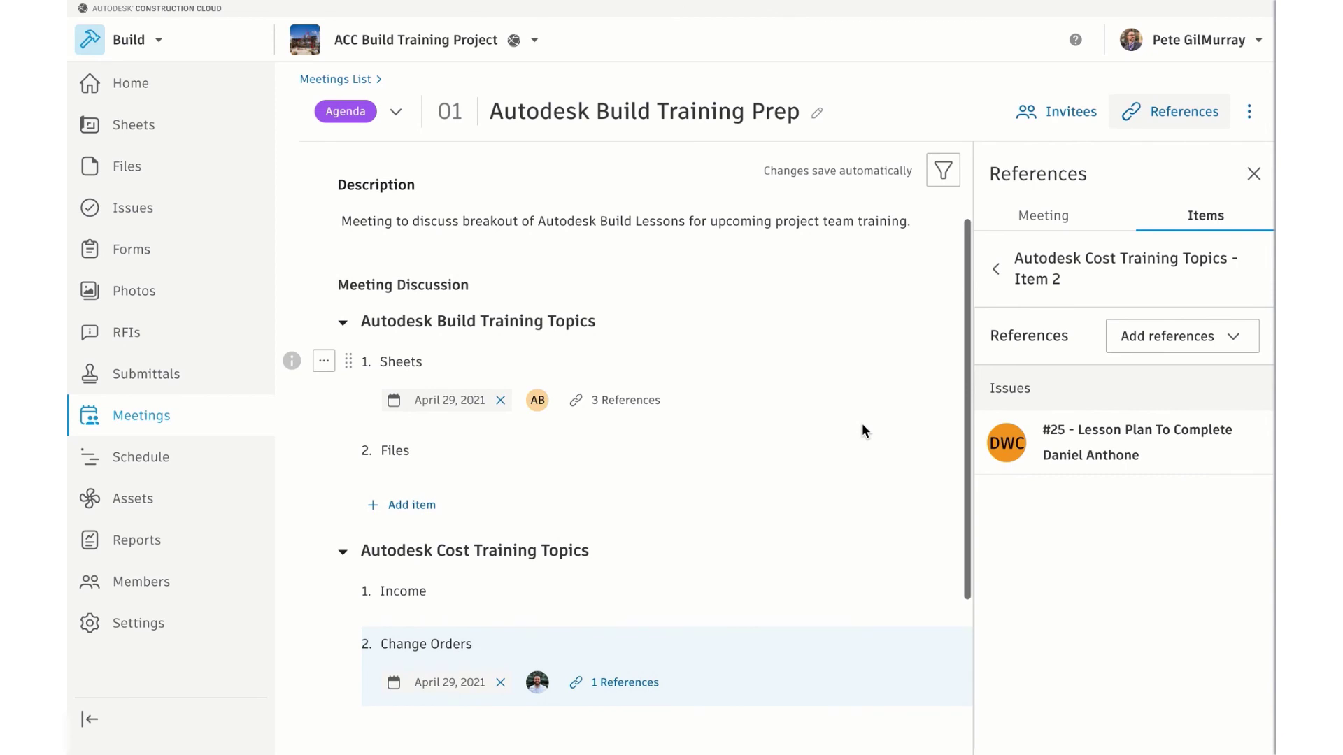
pyautogui.scroll(4, 862, 431)
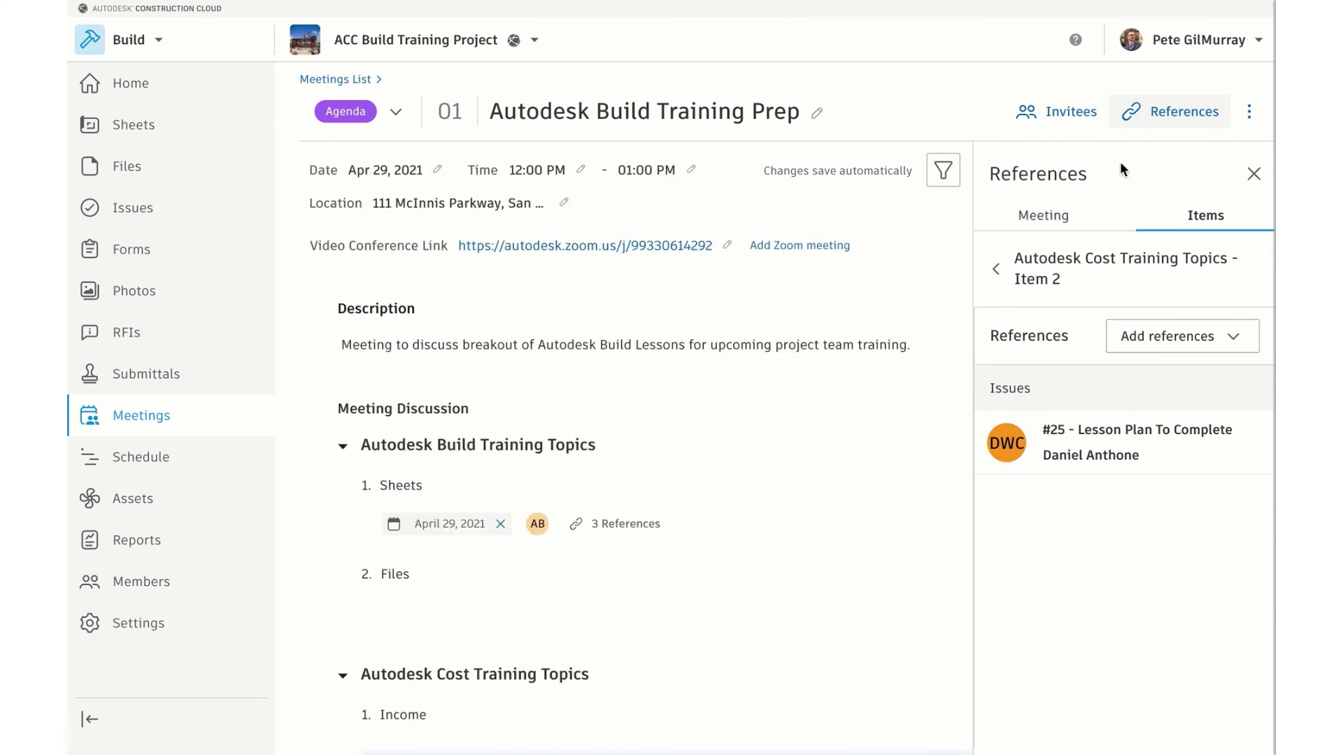
pyautogui.click(1249, 112)
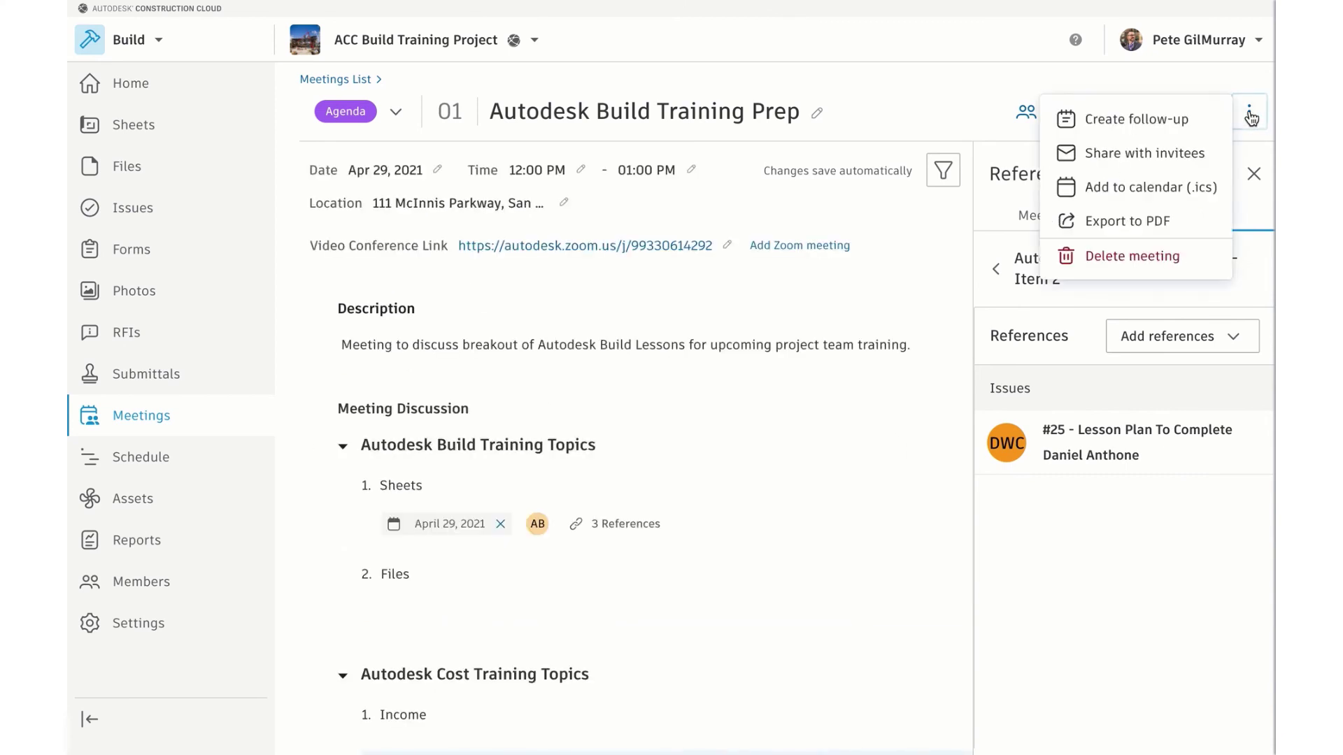
pyautogui.click(1147, 150)
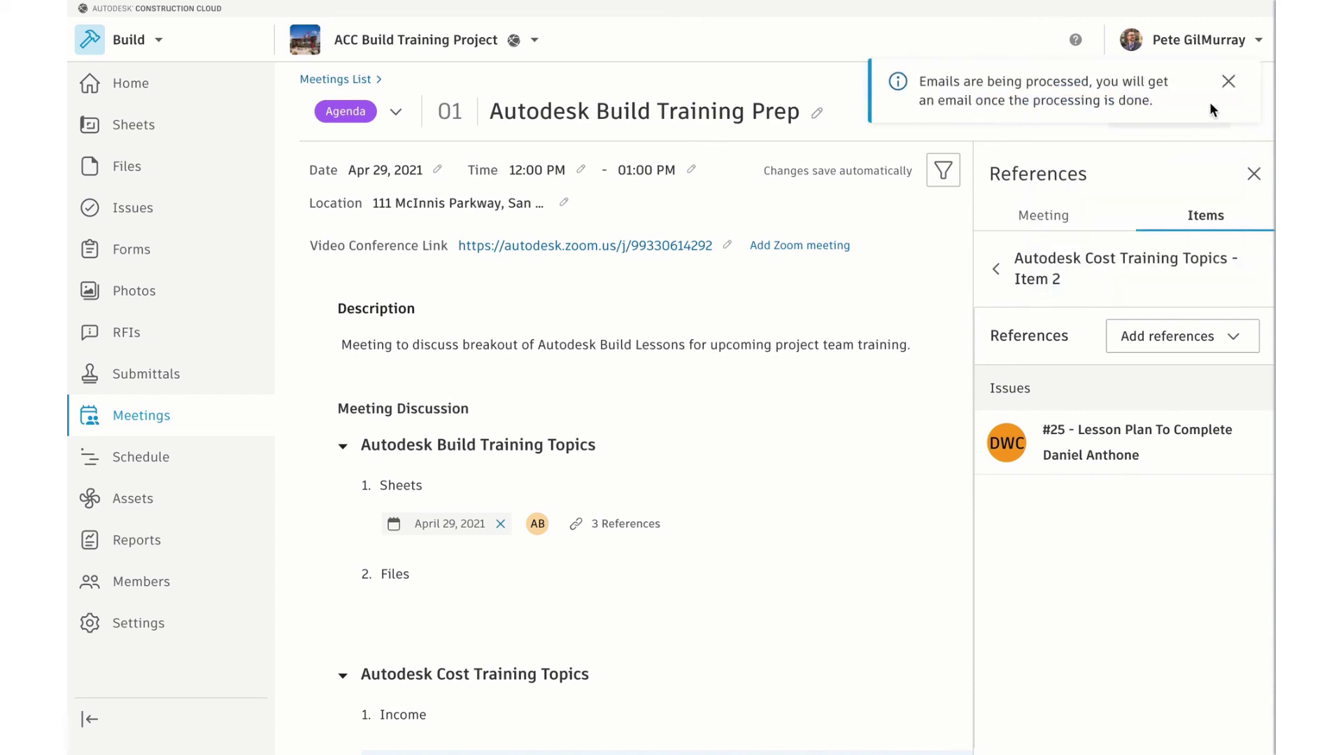
pyautogui.click(1227, 84)
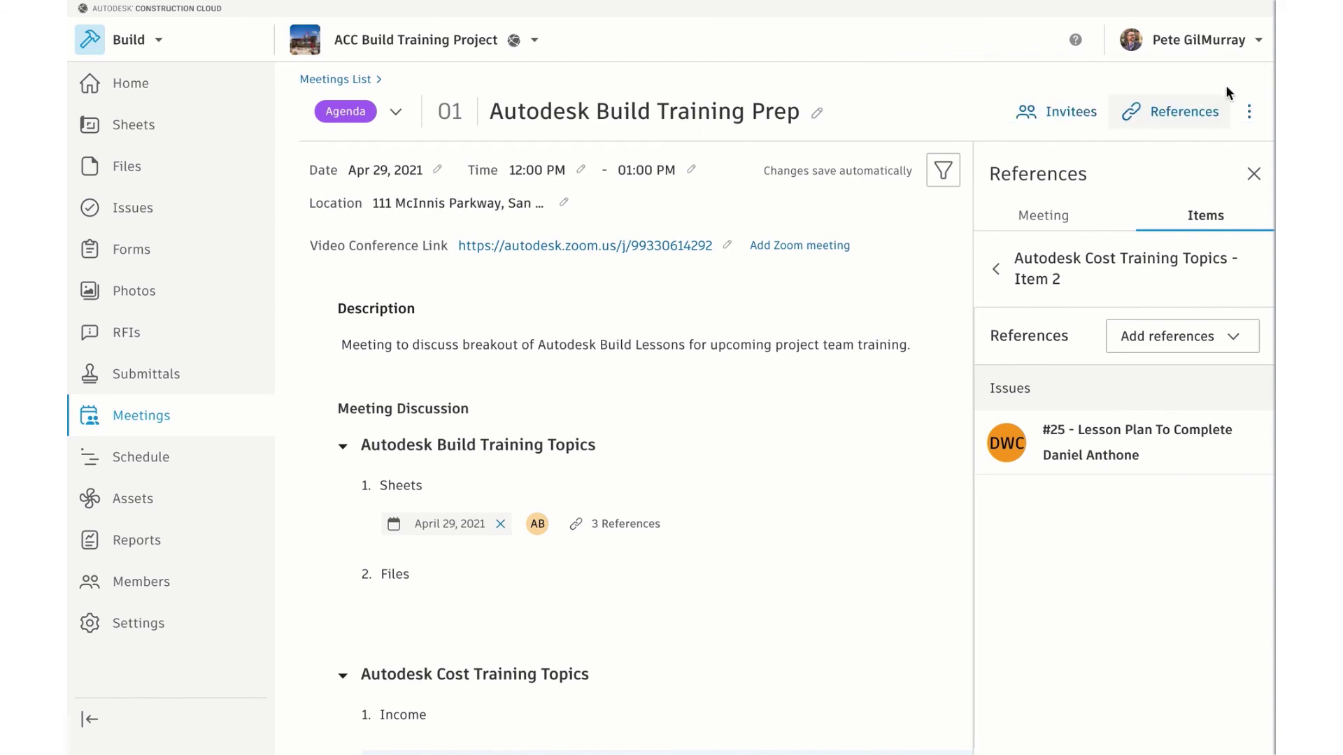
pyautogui.click(1249, 112)
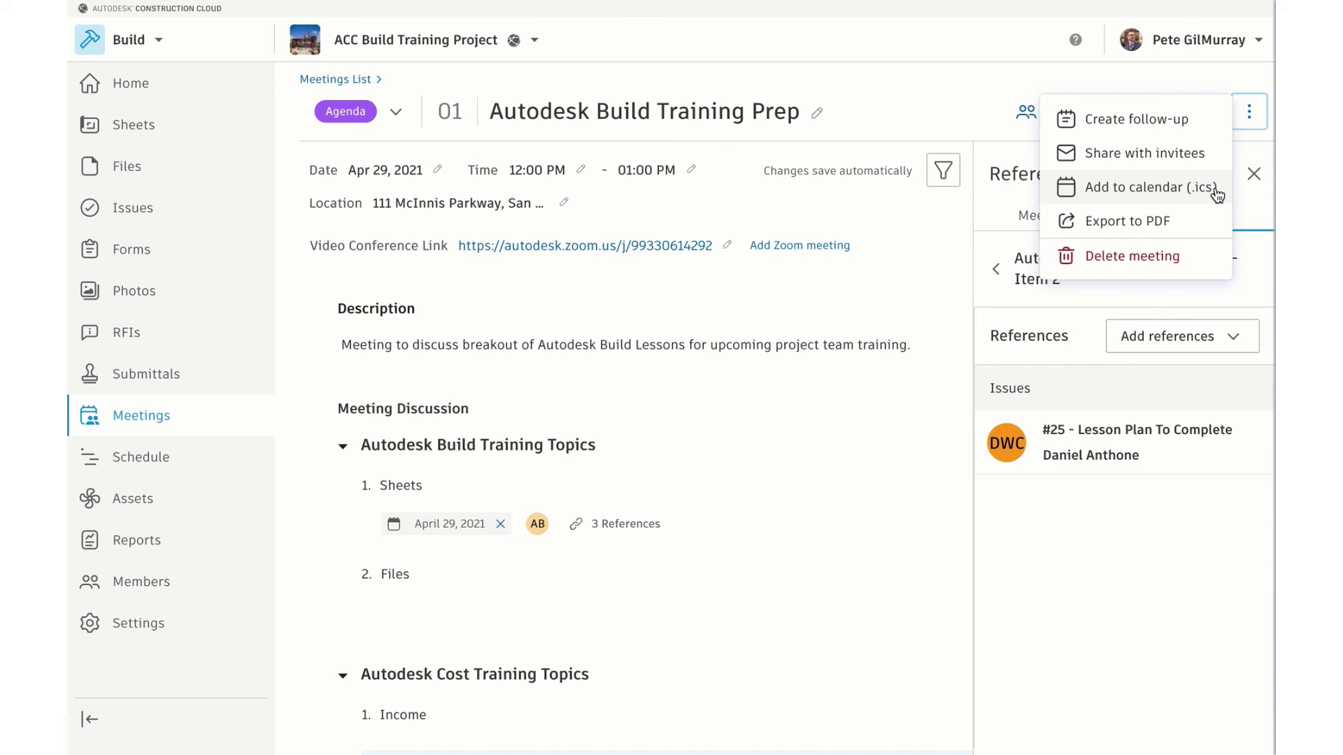
pyautogui.click(1059, 80)
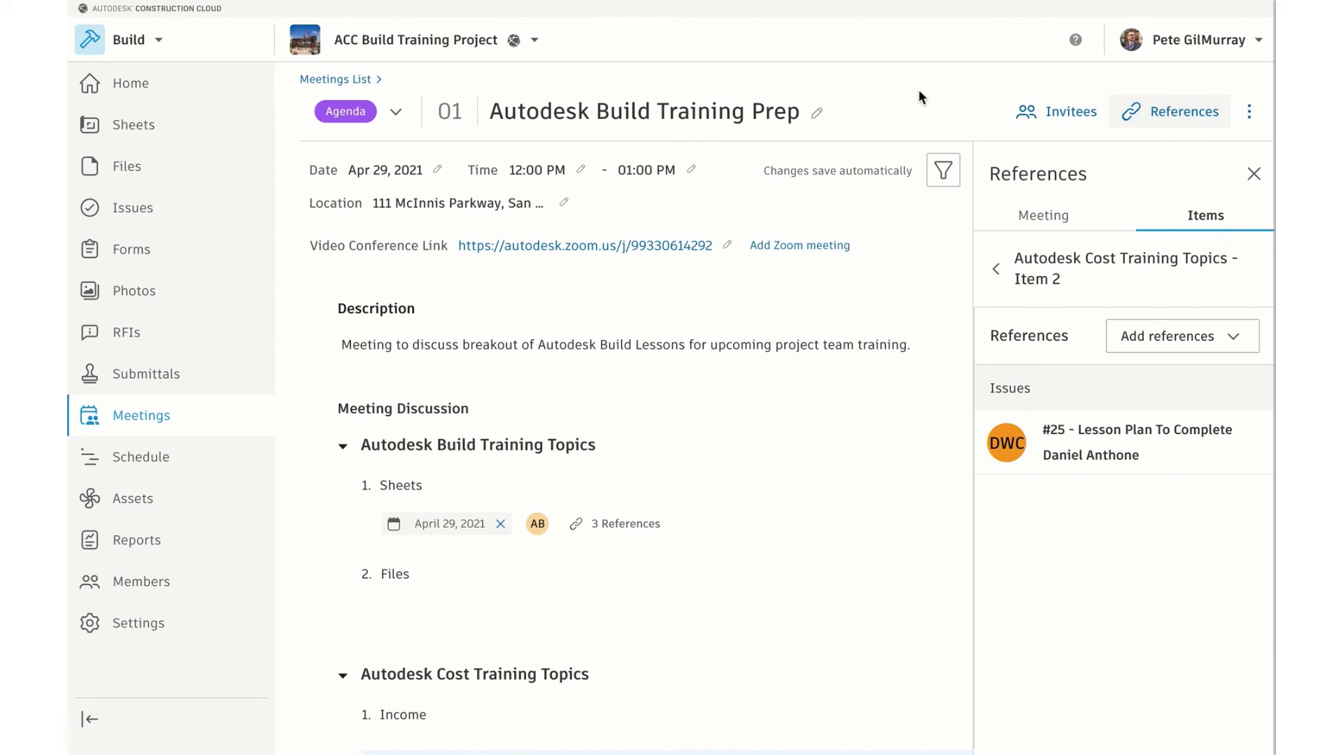
# Show the invitee list and tick off both organizers and the second invitee
pyautogui.click(1058, 115)
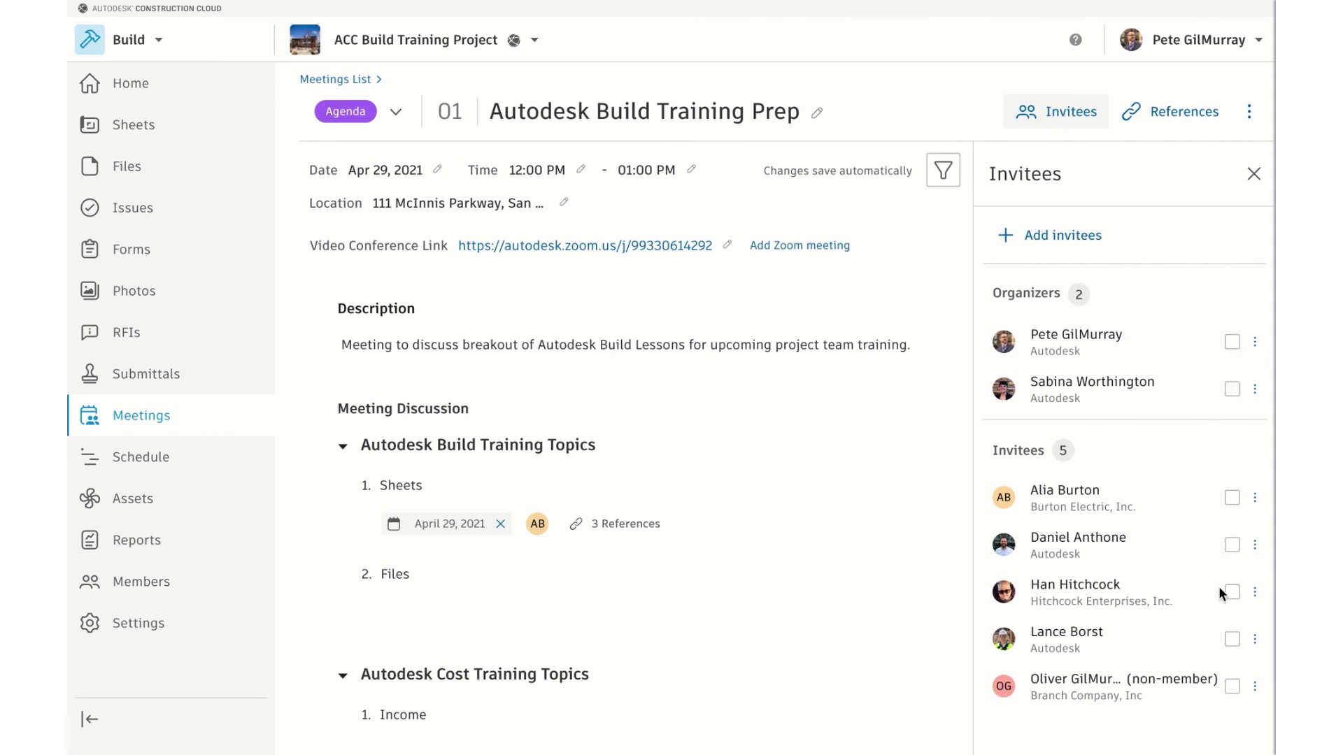
pyautogui.click(1233, 546)
pyautogui.click(1232, 390)
pyautogui.click(1232, 342)
# Enter 'Add meeting notes here...' as the Meeting Summary text
pyautogui.click(1250, 177)
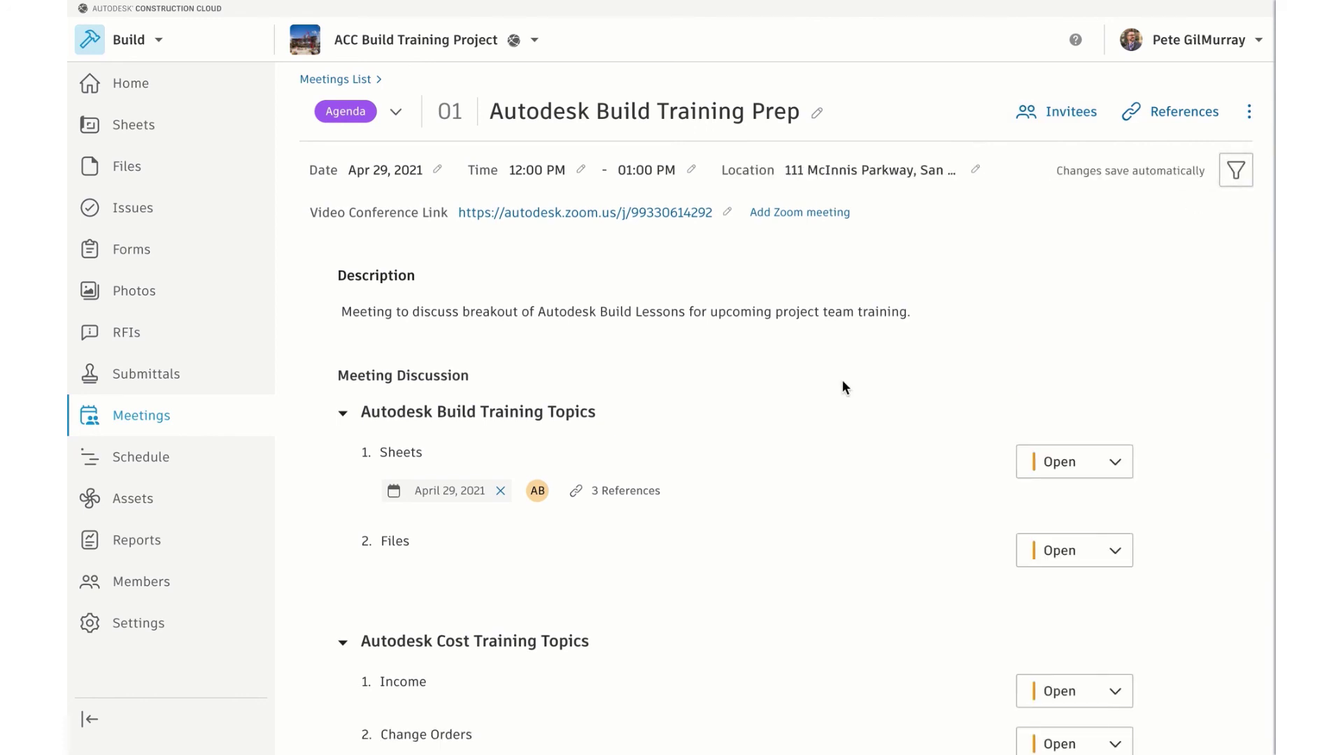
pyautogui.scroll(-5, 731, 486)
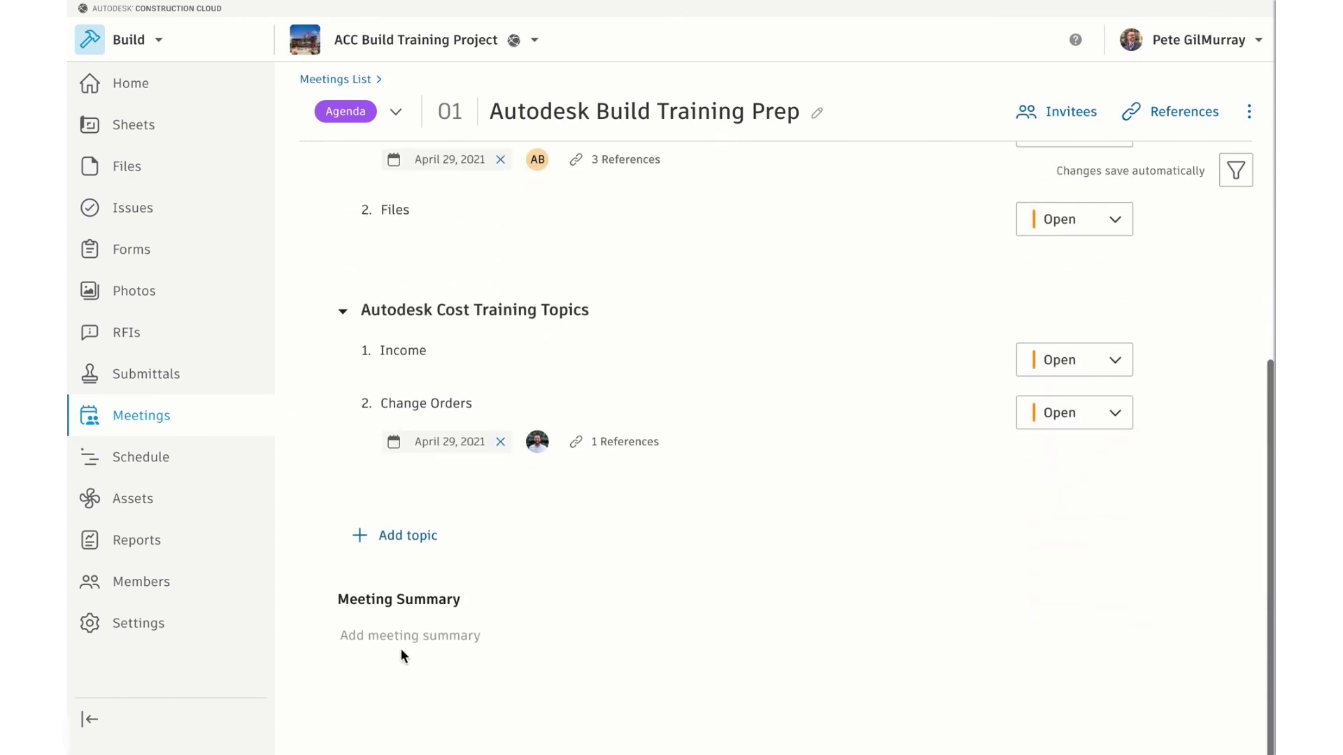
pyautogui.click(371, 634)
pyautogui.write('Add ')
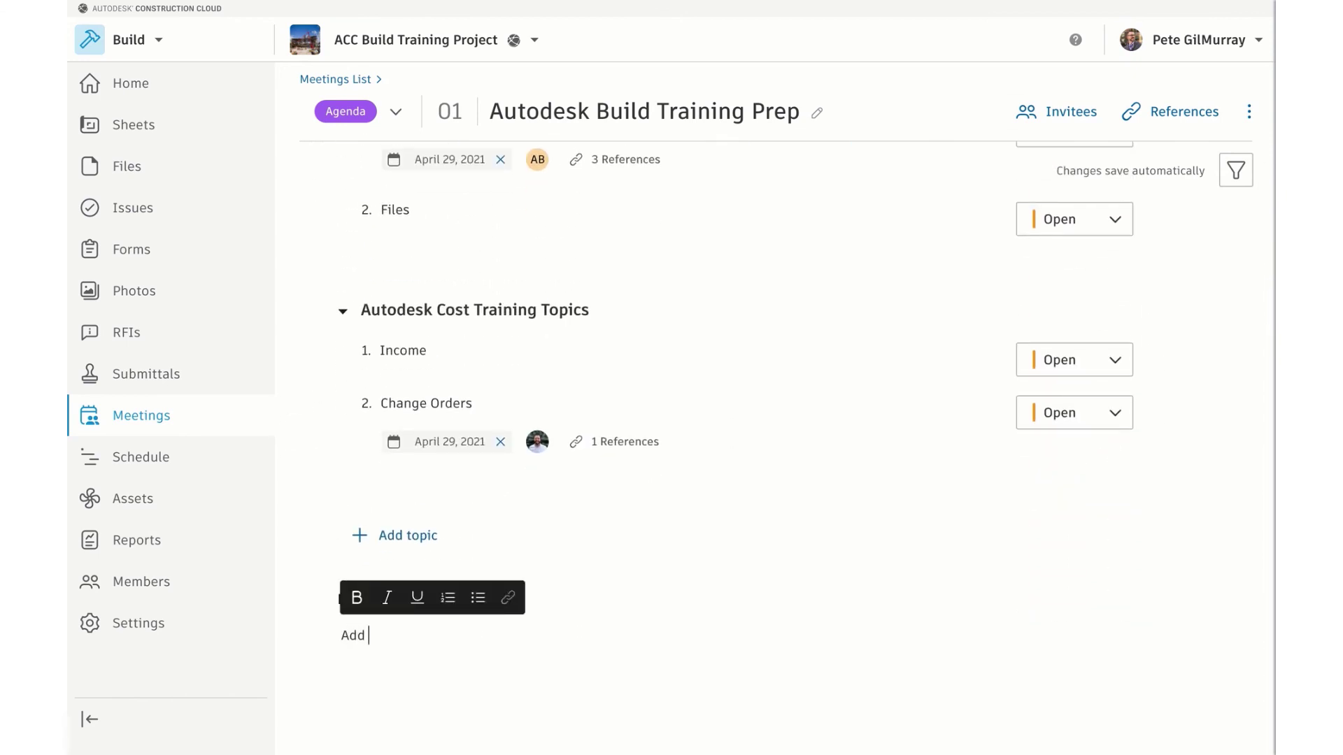
pyautogui.write('meeting notes here...')
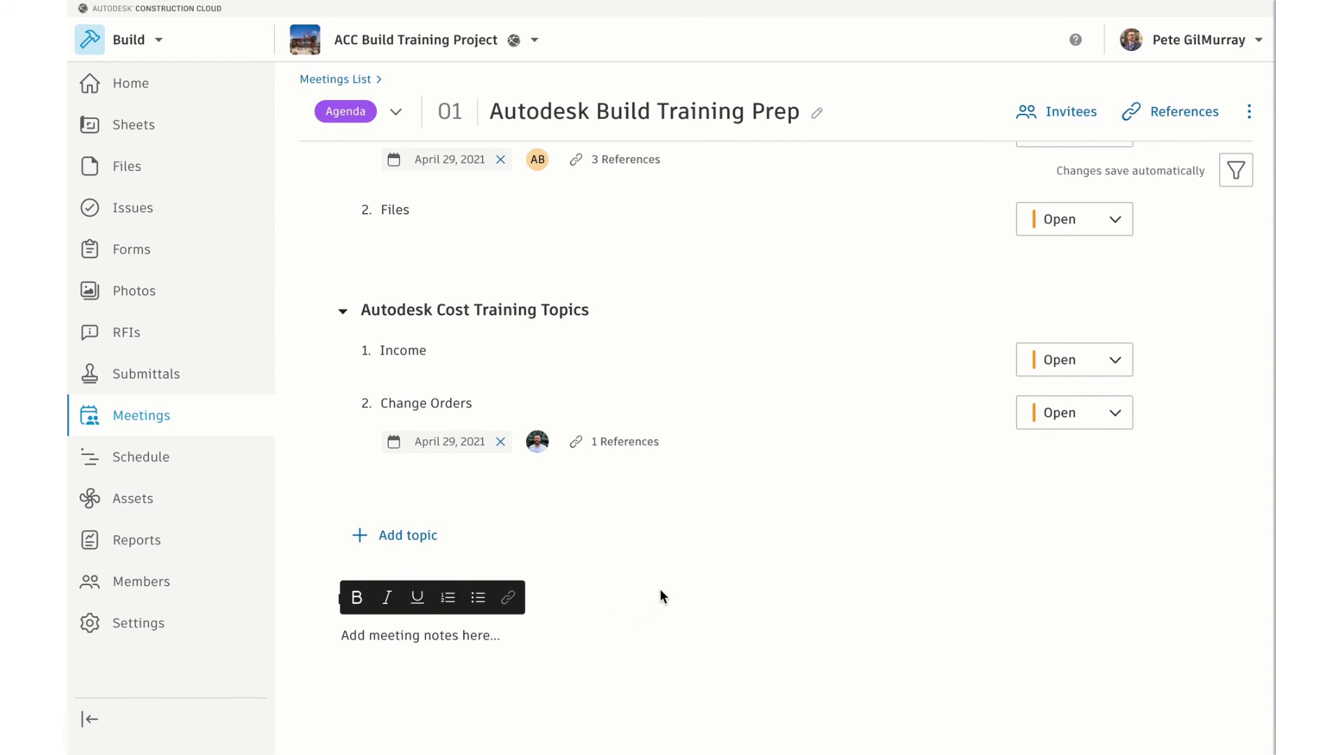
pyautogui.scroll(3, 660, 597)
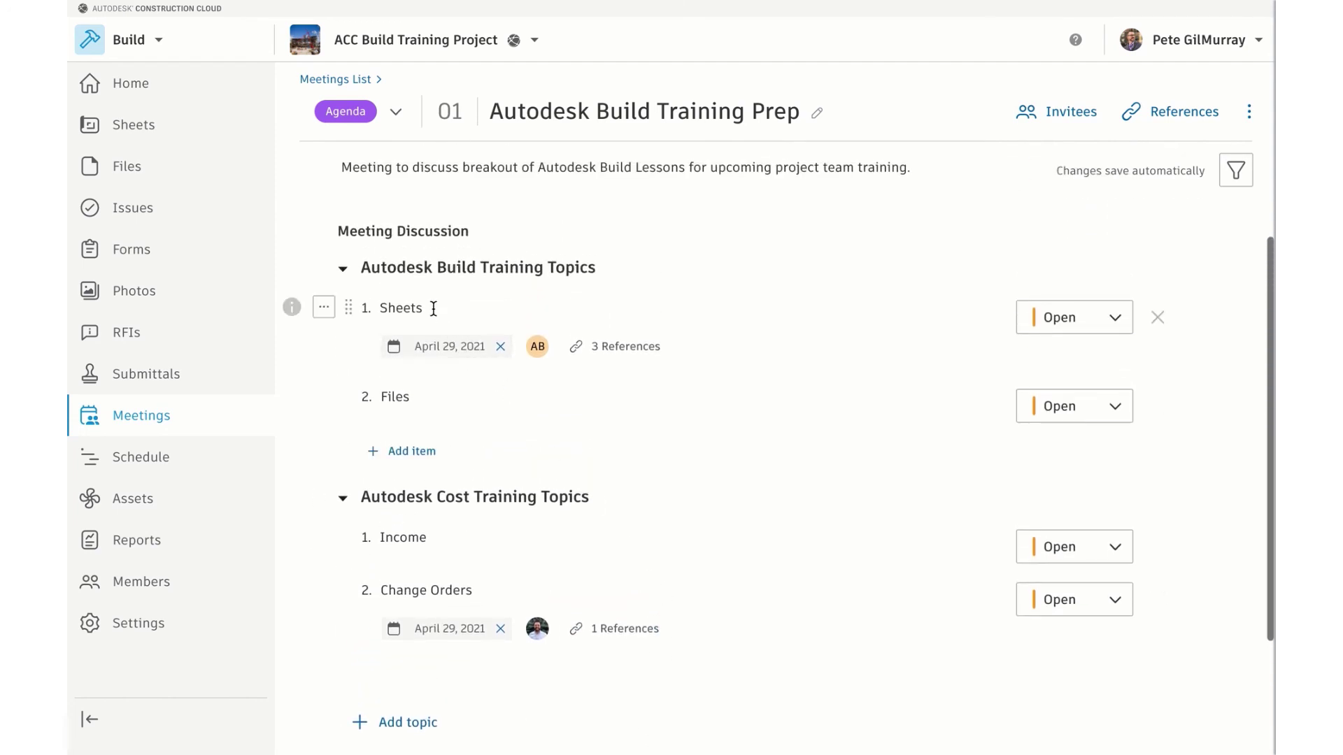
# Add numbered sub-points 'Uploading' and 'Managing versions' under Sheets and make Sheets bold
pyautogui.click(428, 308)
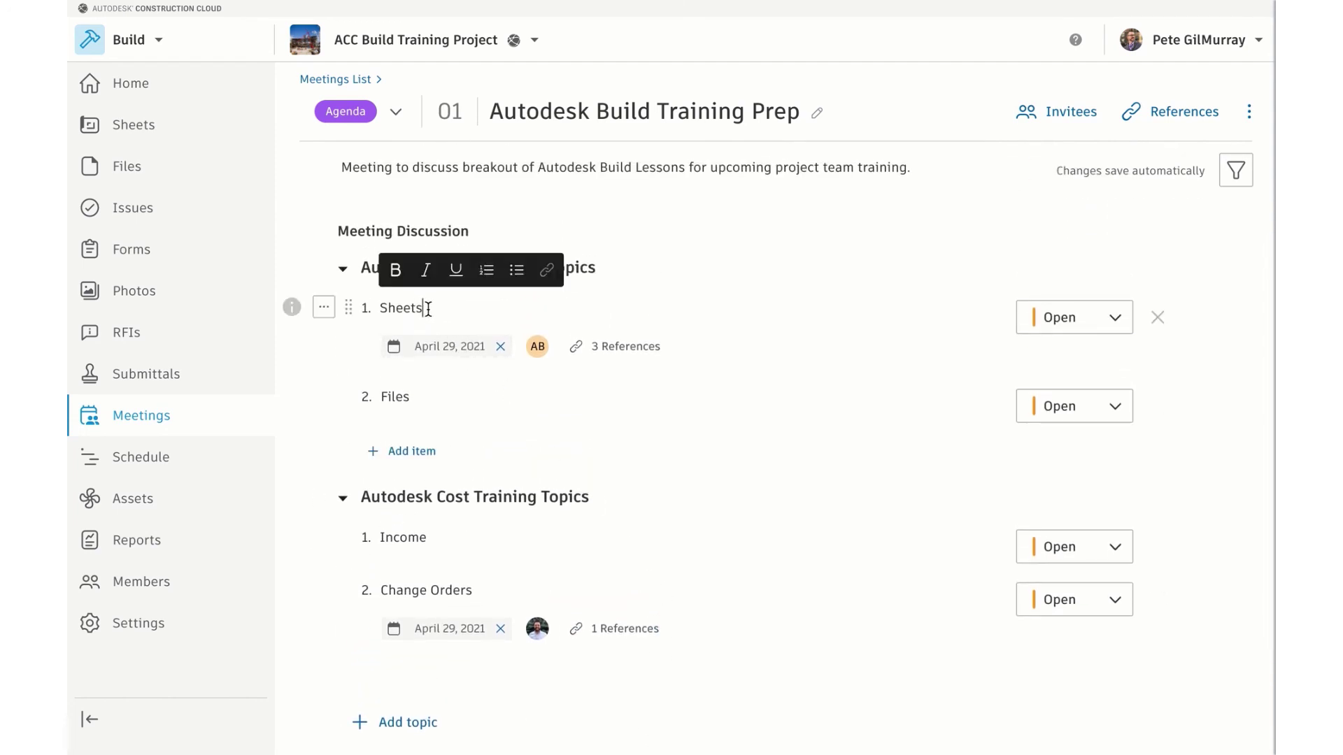
pyautogui.press('Return')
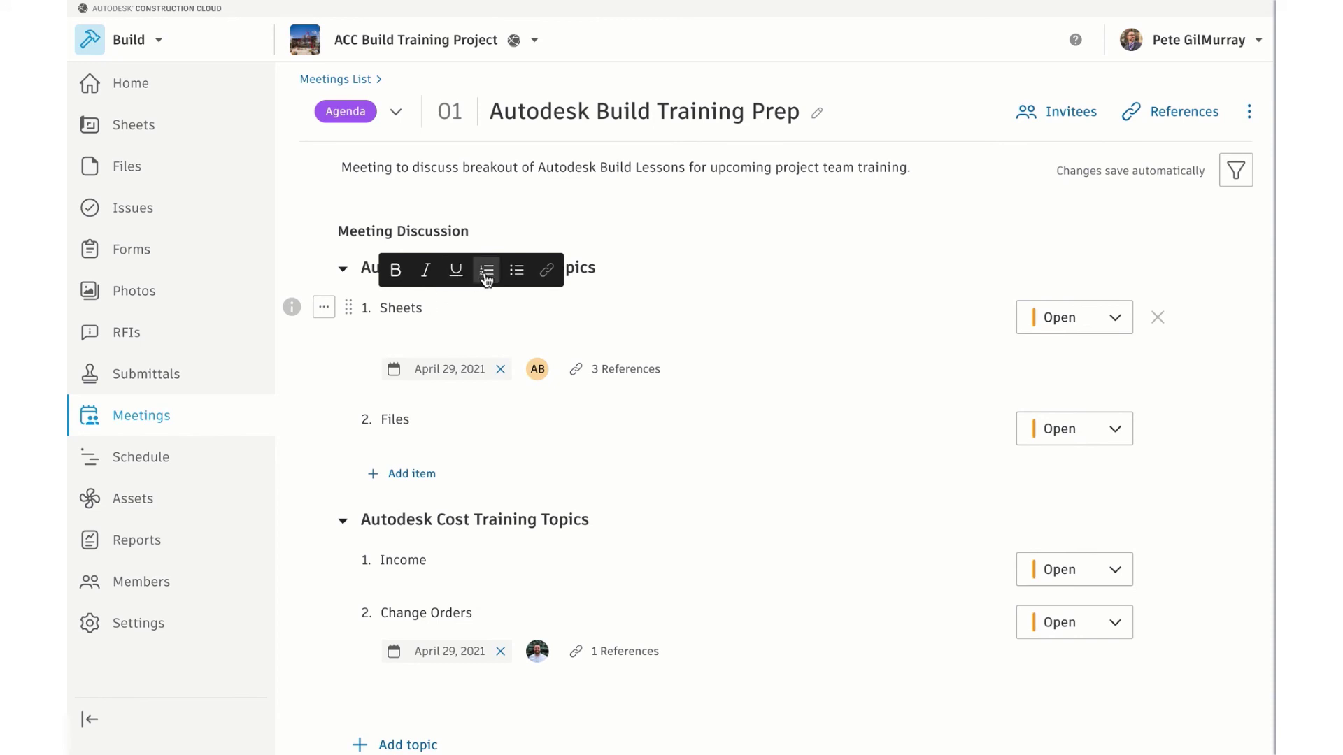
pyautogui.click(485, 272)
pyautogui.write('Uploading')
pyautogui.press('Return')
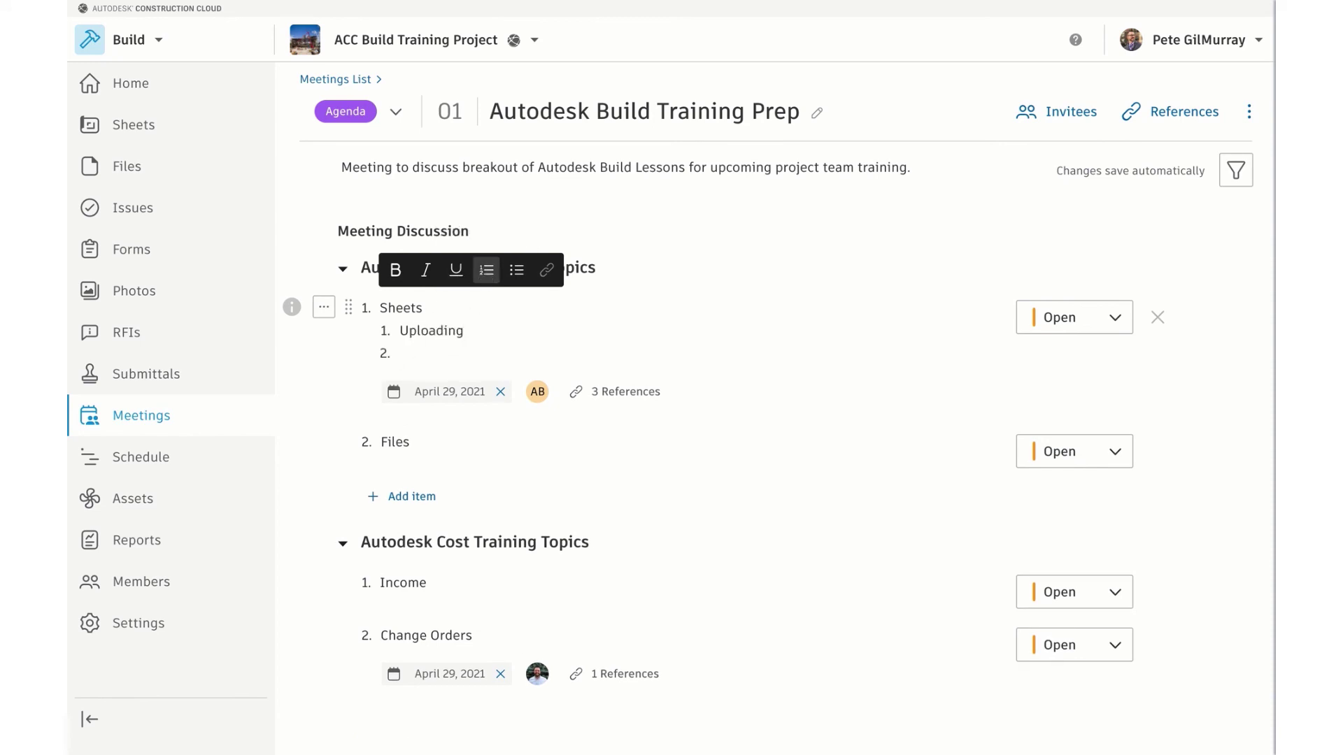
pyautogui.write('Managing versions')
pyautogui.doubleClick(397, 308)
pyautogui.hotkey('ctrl', 'b')
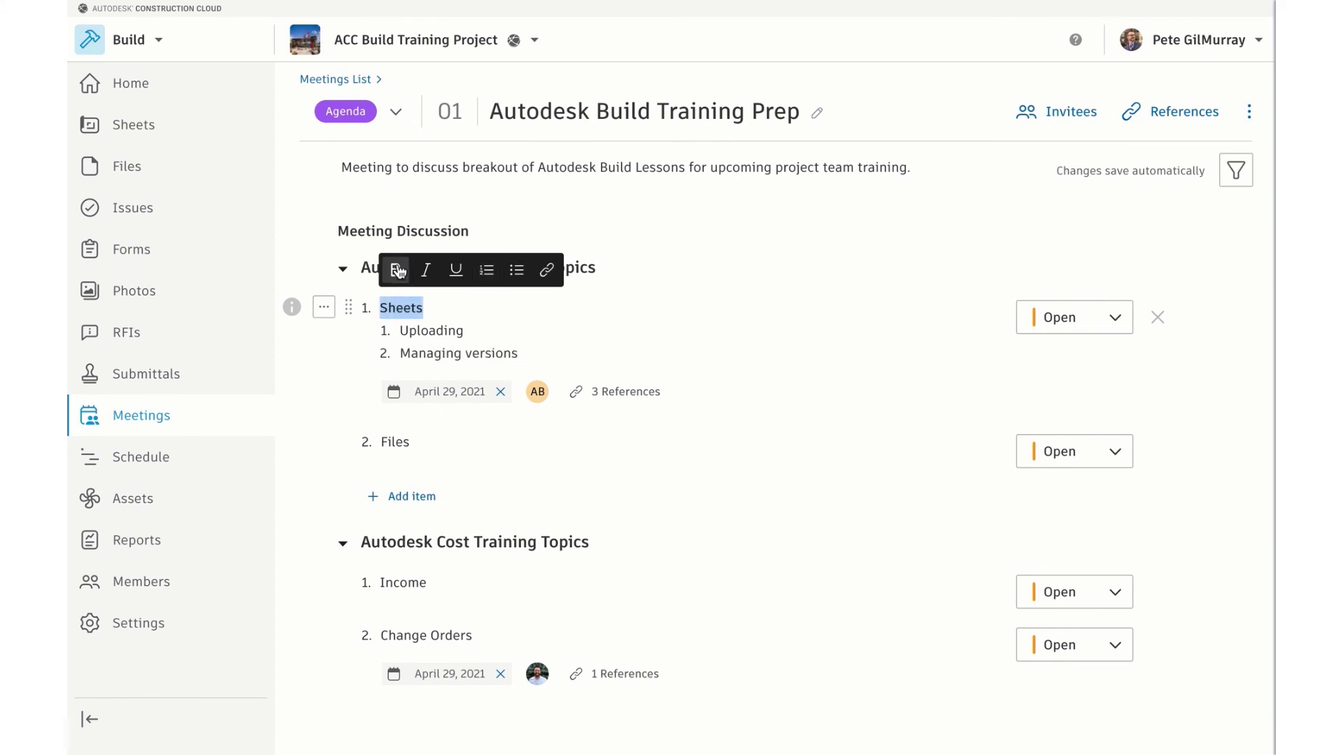
pyautogui.click(513, 309)
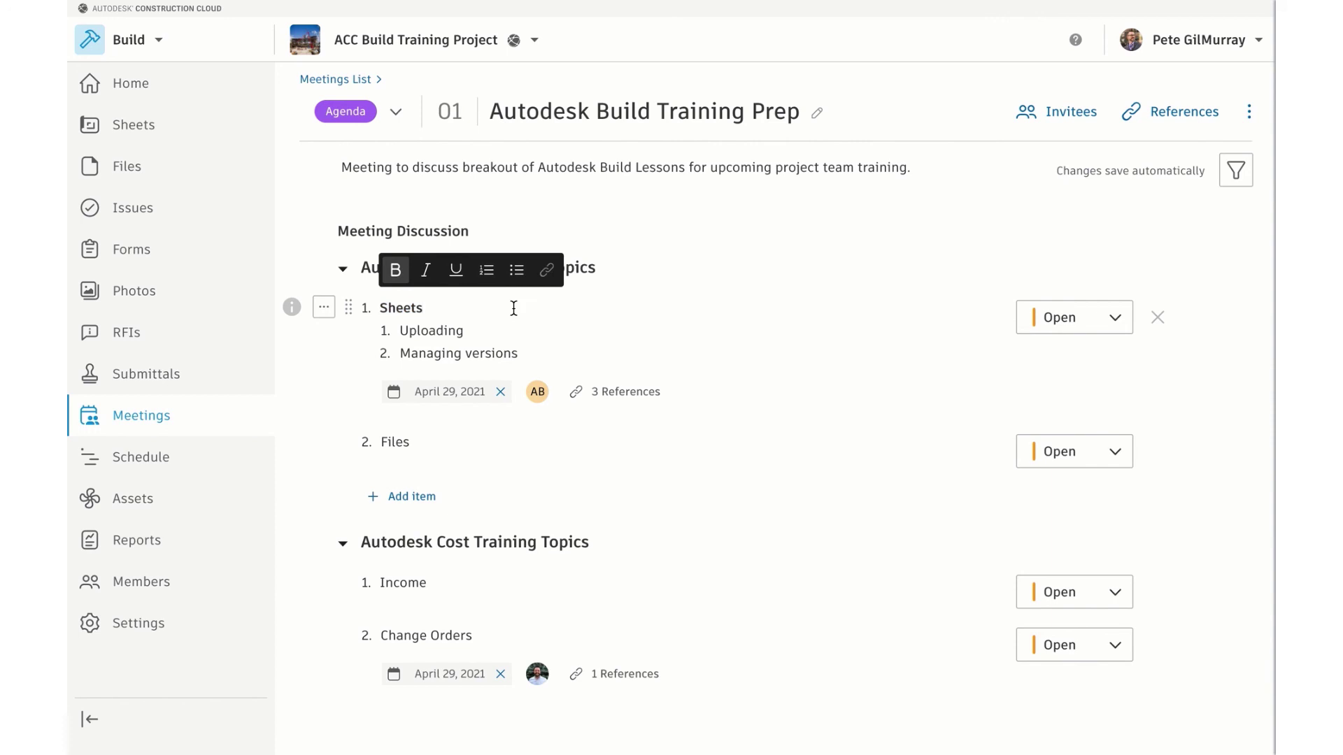
pyautogui.click(329, 381)
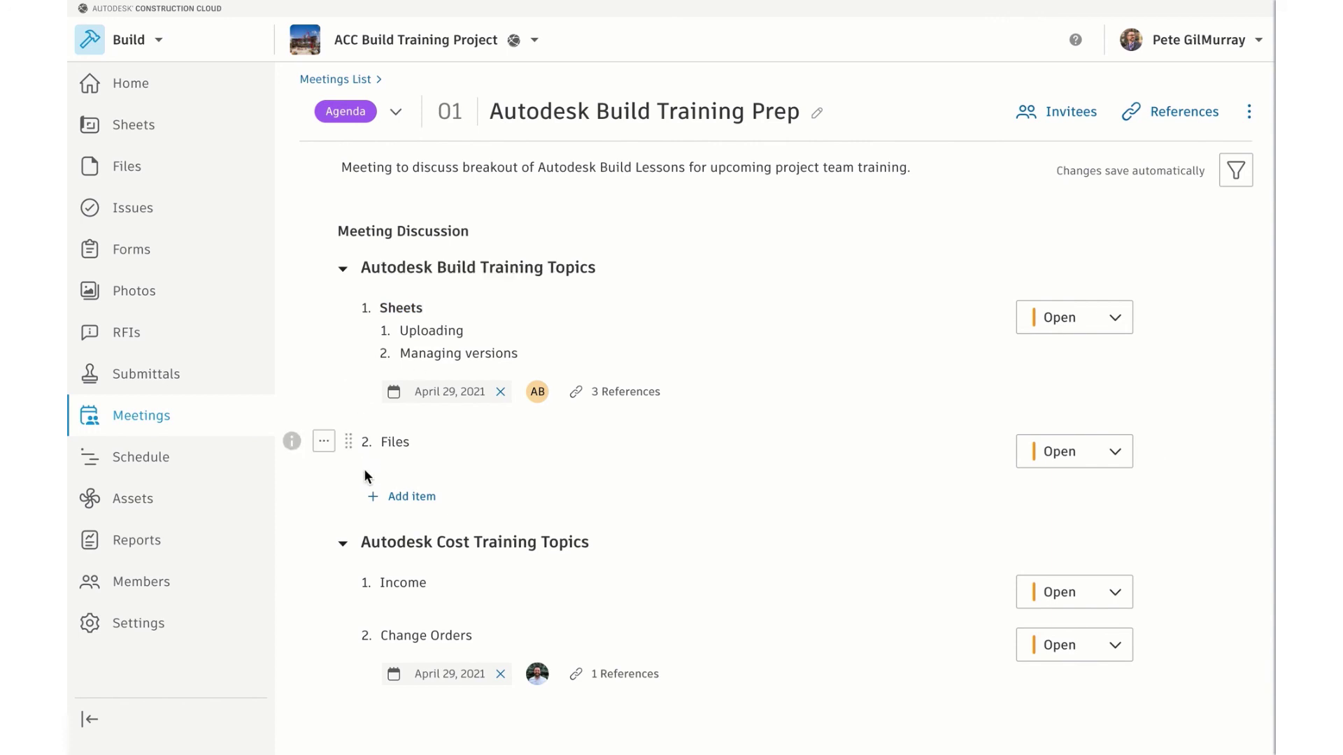
# Add a third Build Training Topics item named 'Meetings'
pyautogui.click(406, 497)
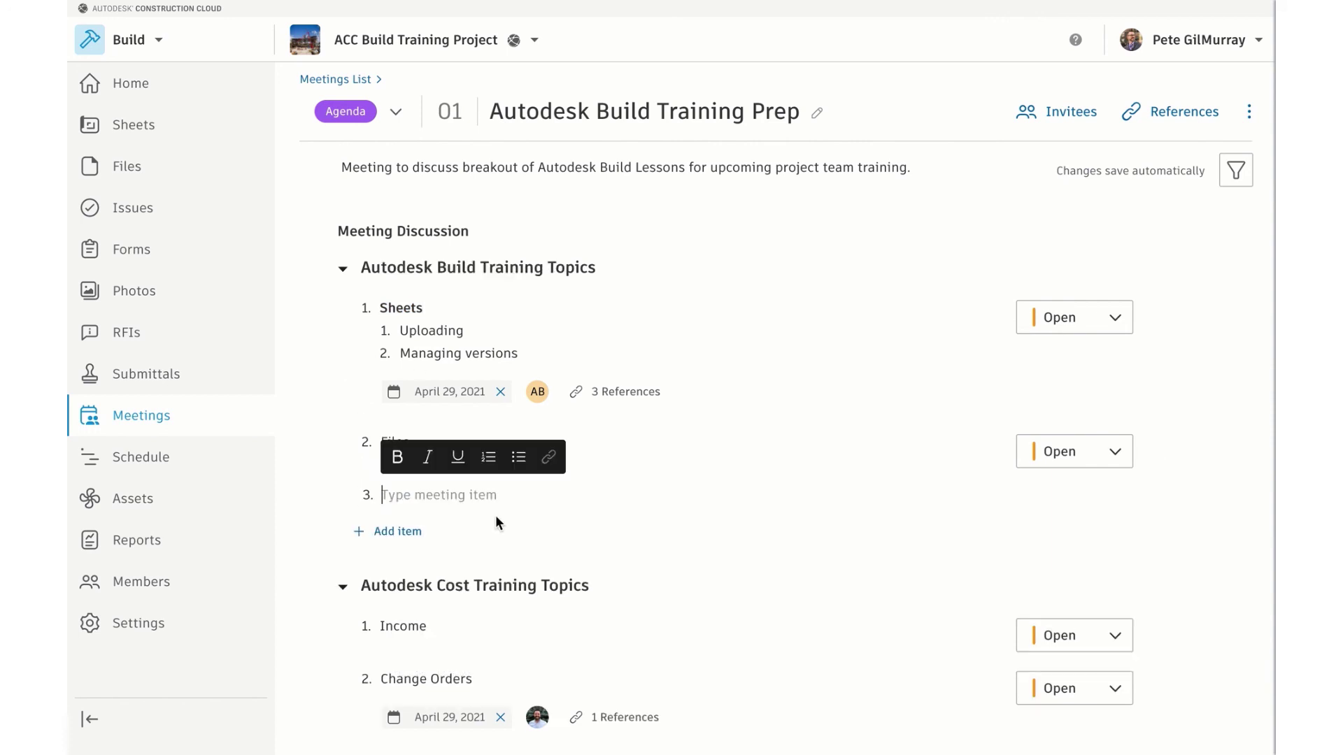
pyautogui.write('Meet')
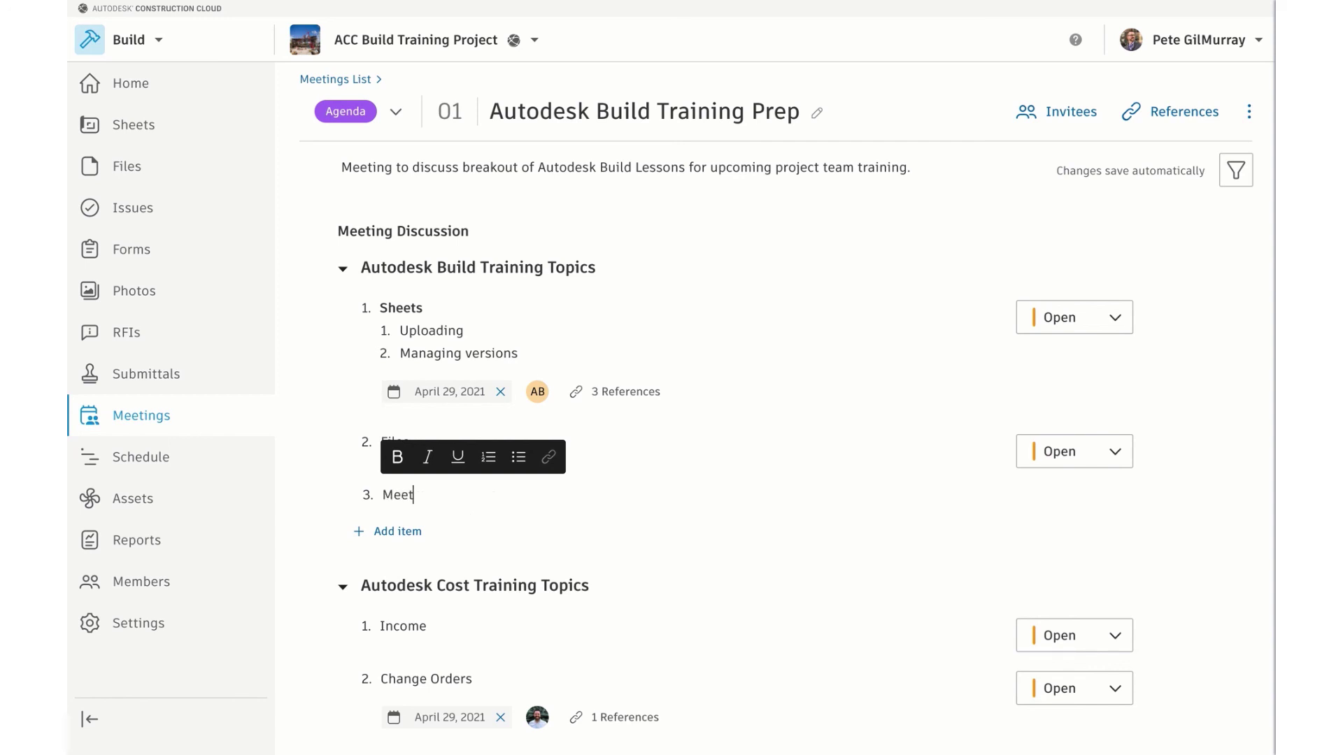
pyautogui.write('ings')
pyautogui.click(314, 489)
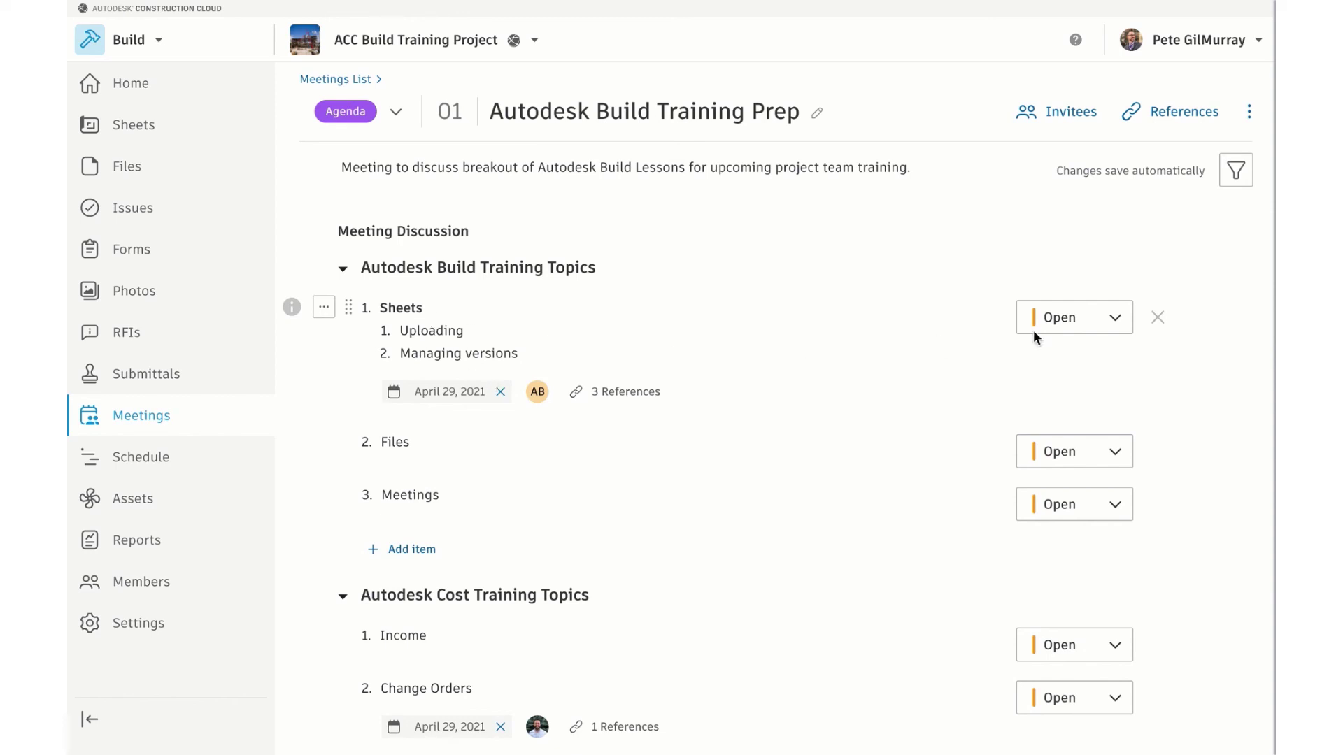
# Set Sheets status to Closed, and Change Orders and Income to Ongoing
pyautogui.click(1113, 323)
pyautogui.click(1065, 421)
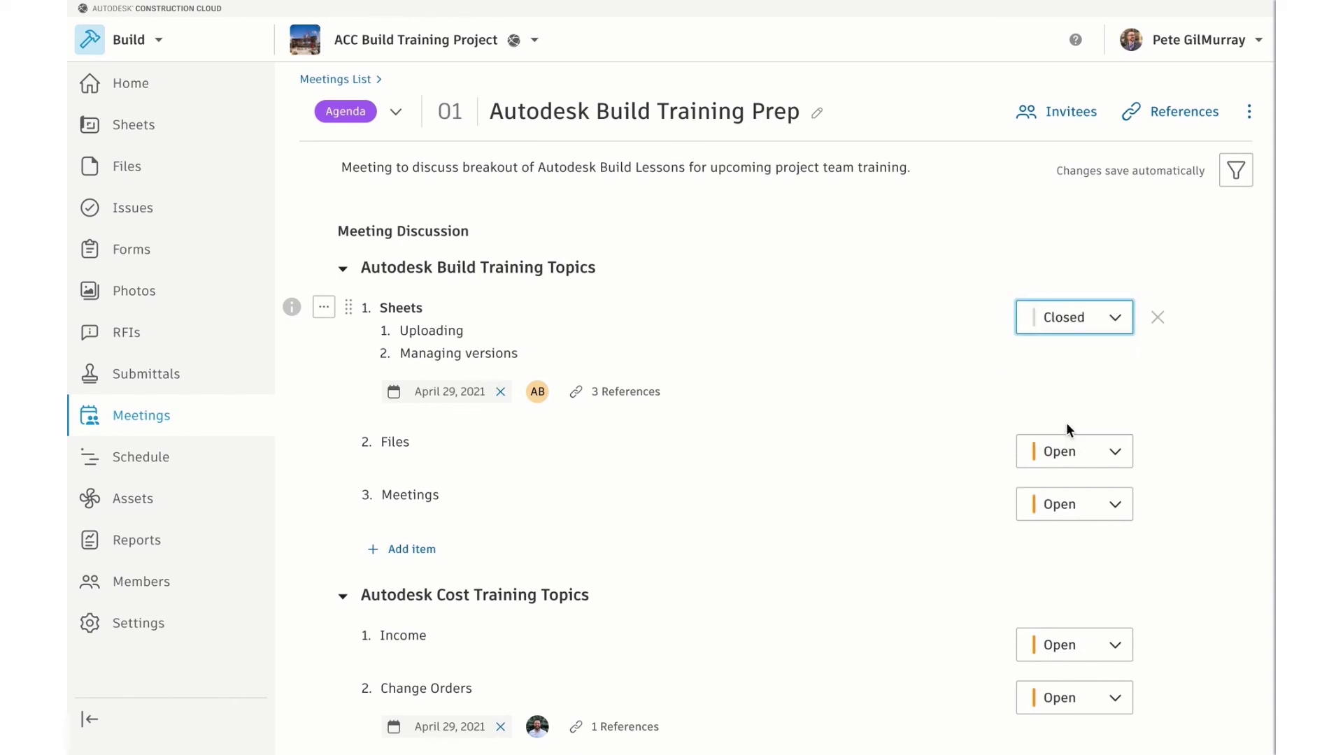
pyautogui.scroll(-2, 947, 474)
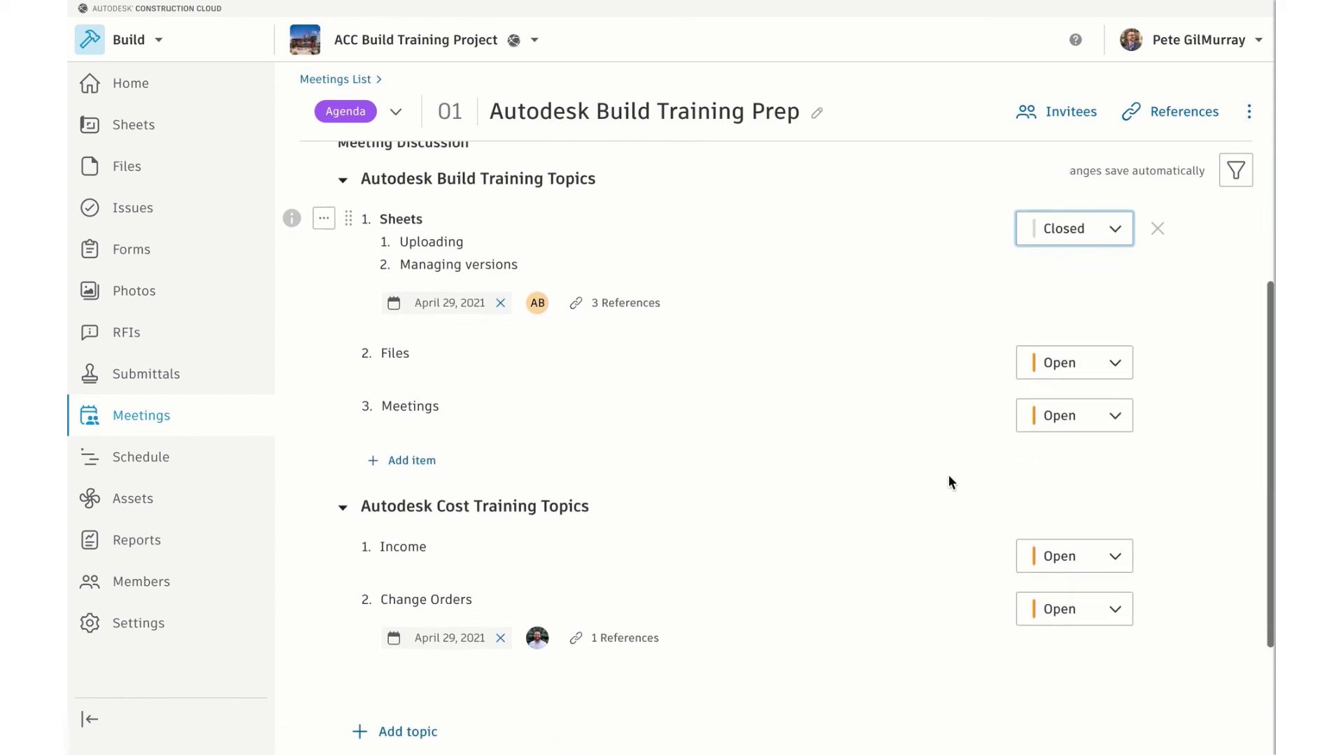
pyautogui.click(1103, 613)
pyautogui.click(1076, 674)
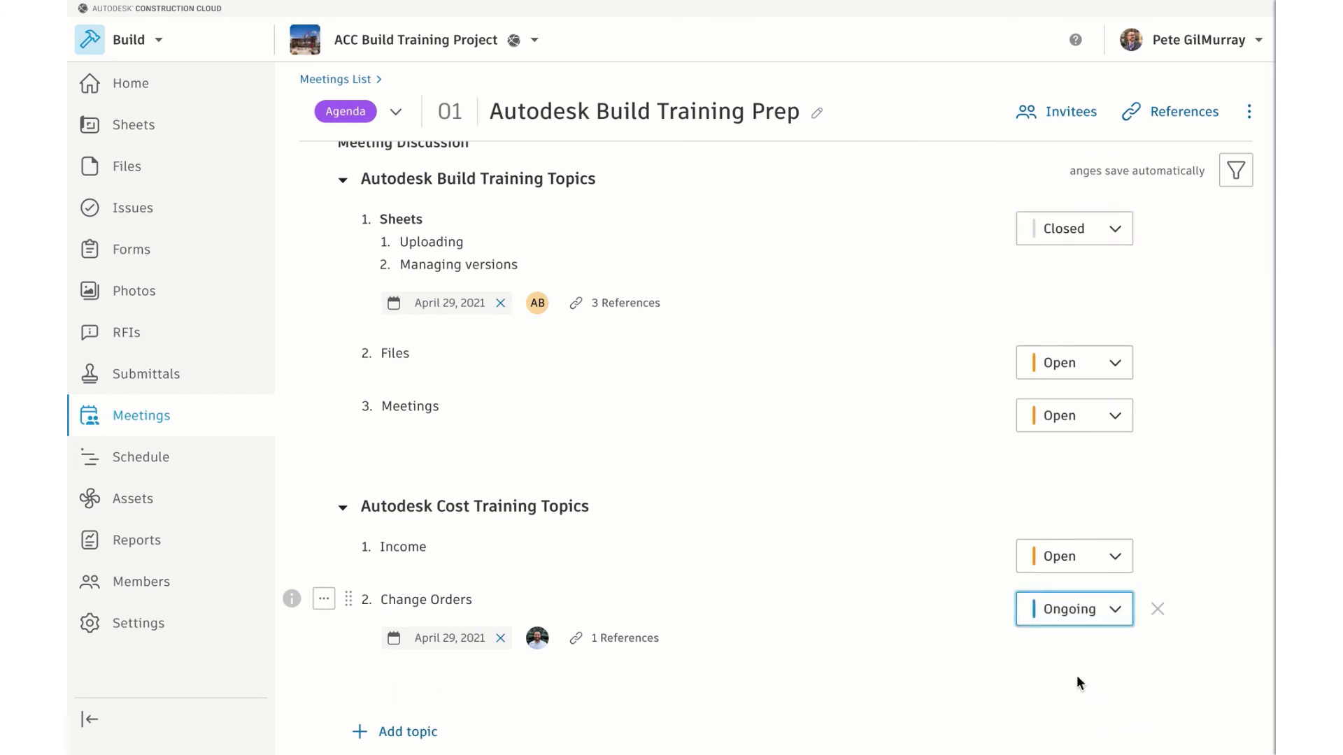
pyautogui.click(1091, 568)
pyautogui.click(1068, 629)
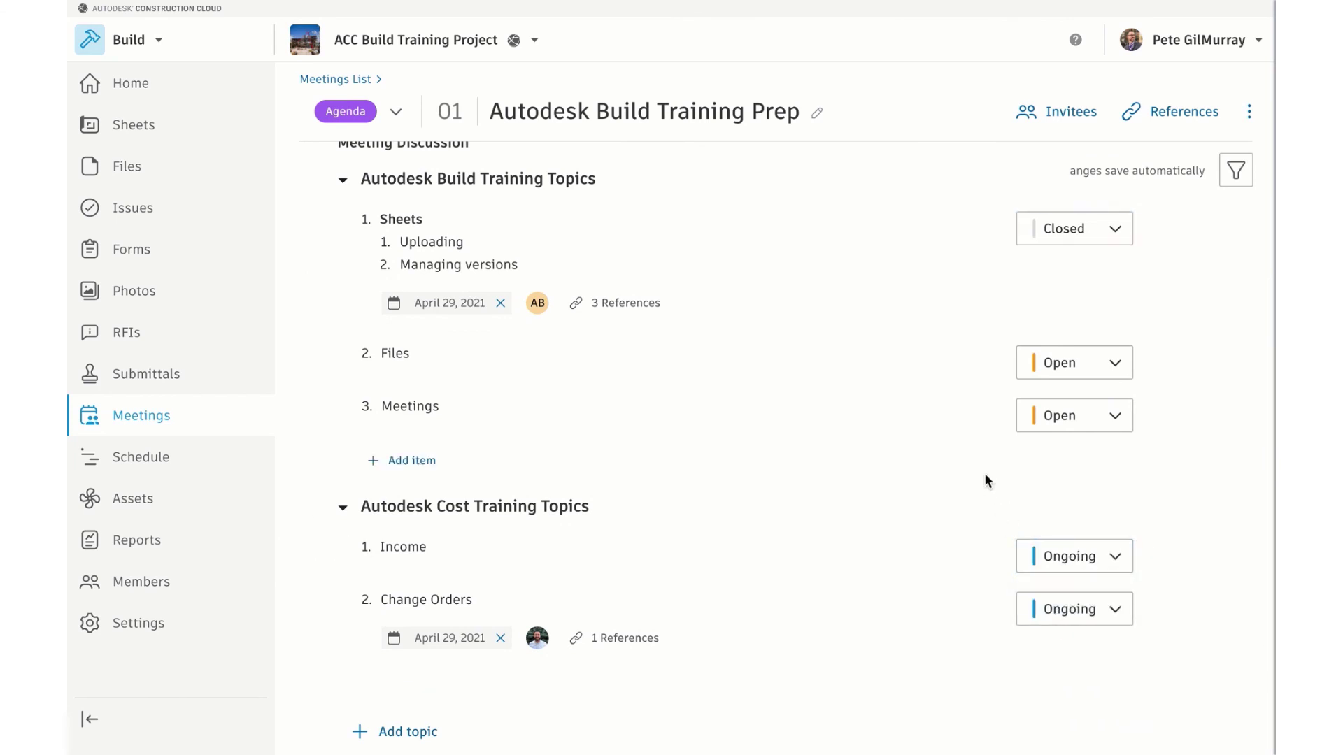
pyautogui.scroll(2, 984, 473)
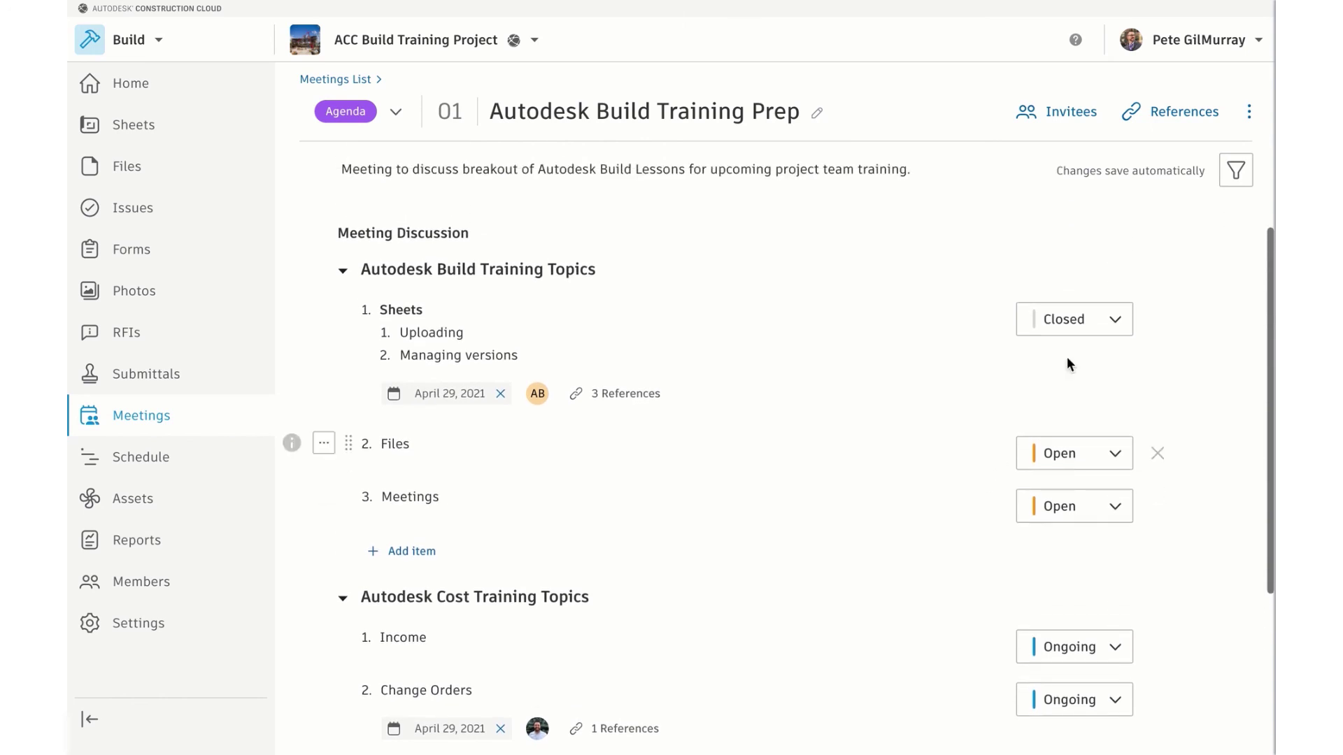
pyautogui.click(1234, 178)
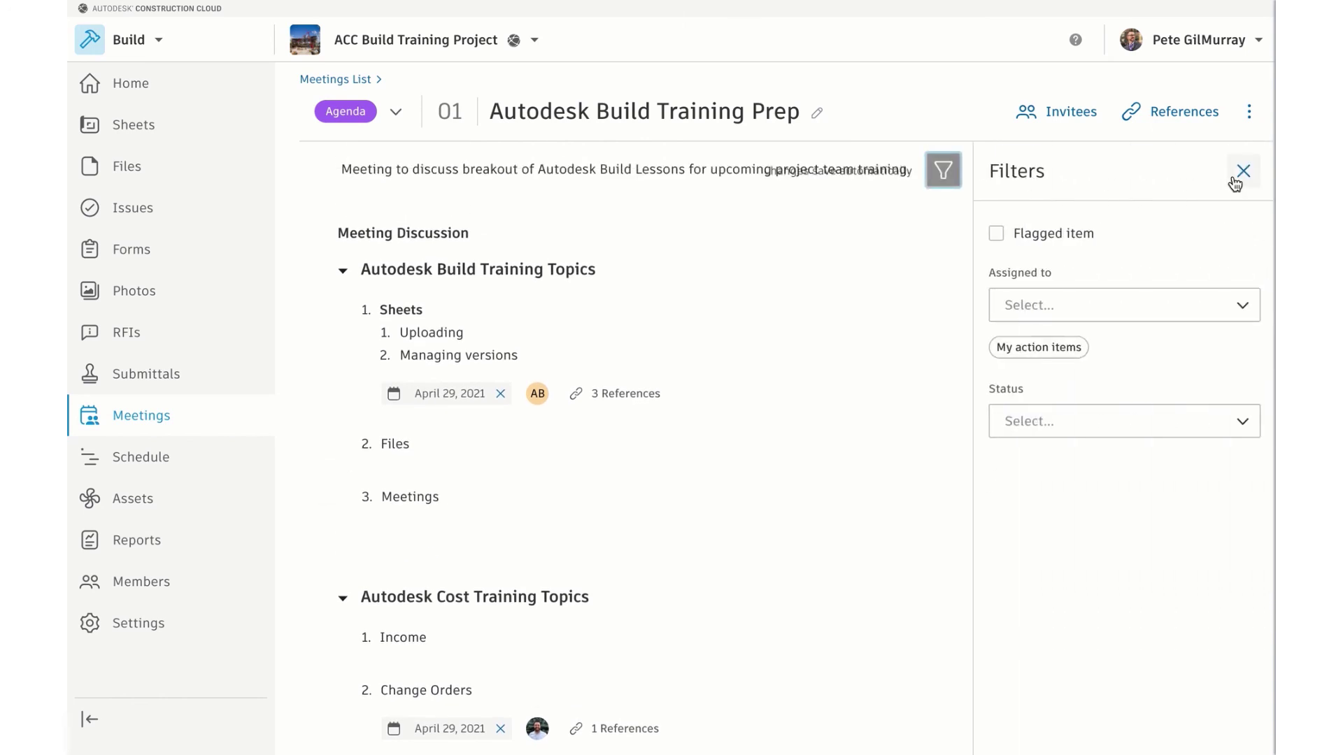
pyautogui.click(1056, 305)
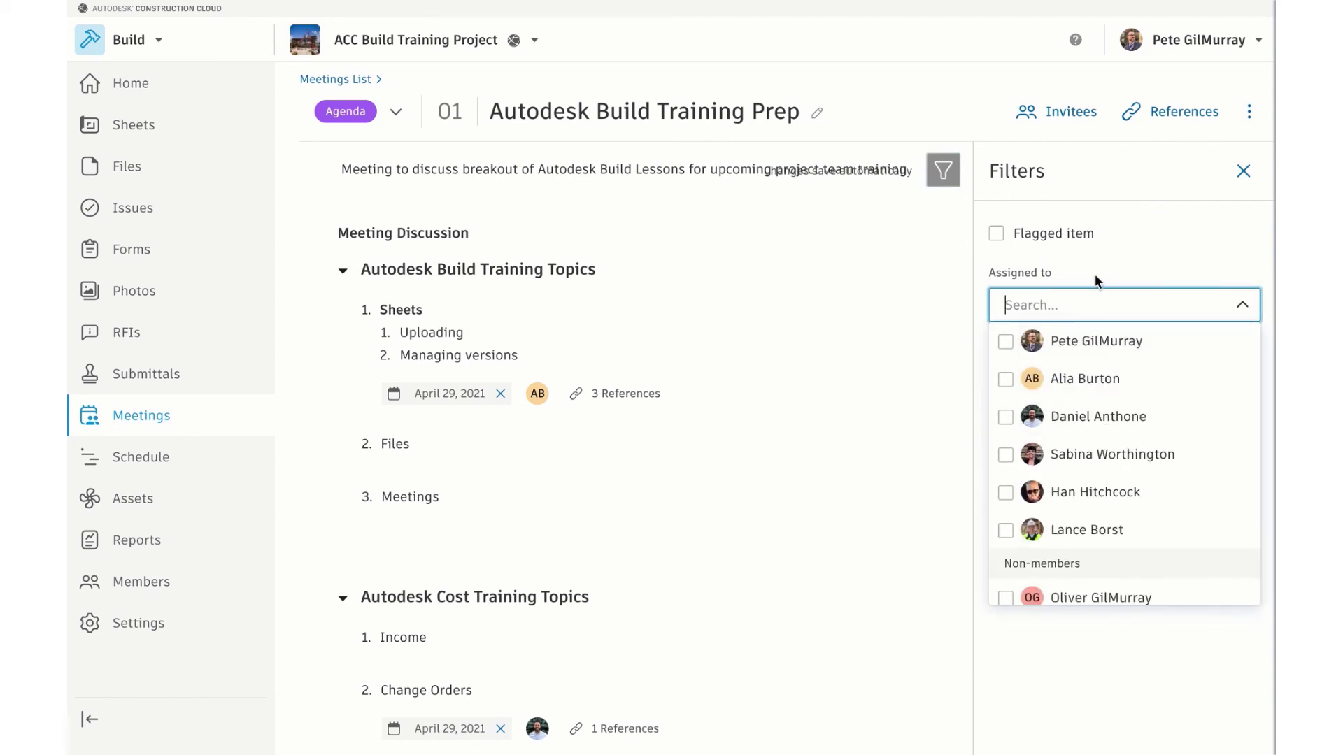
pyautogui.click(1095, 280)
pyautogui.click(1042, 419)
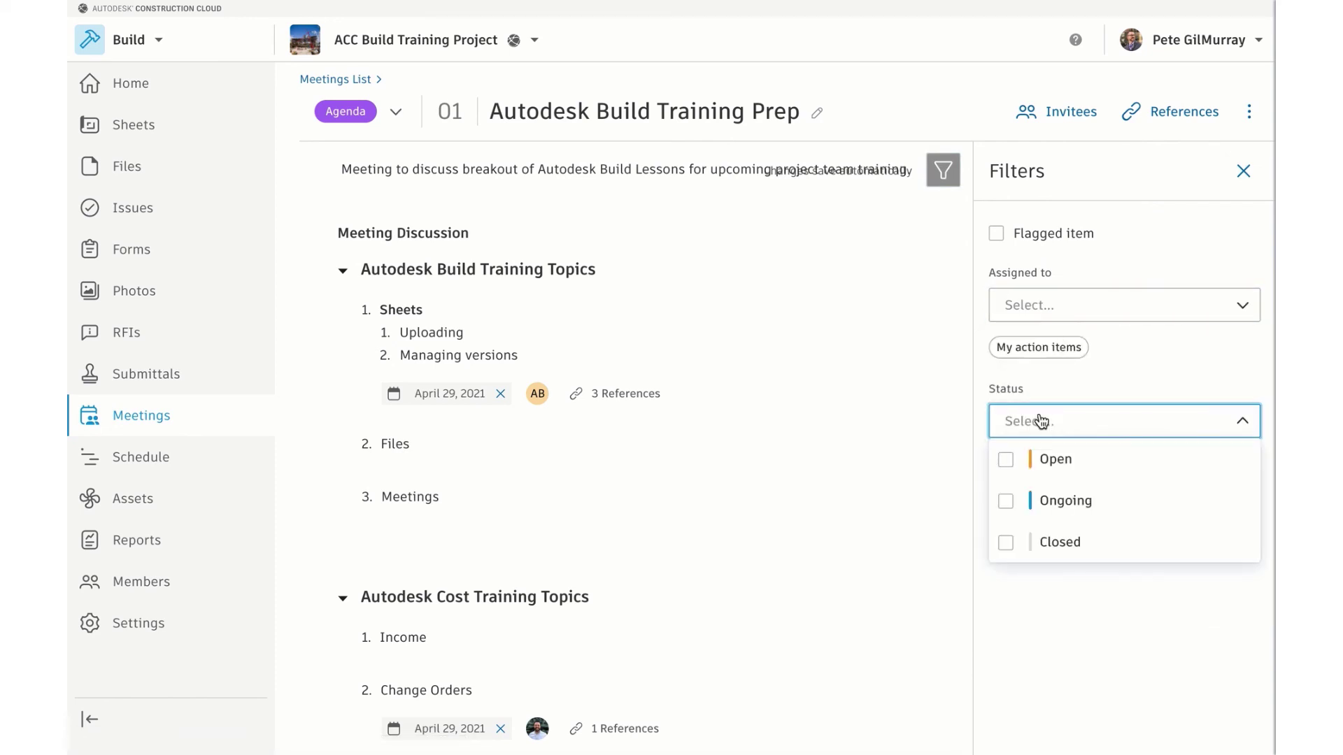
pyautogui.click(1036, 474)
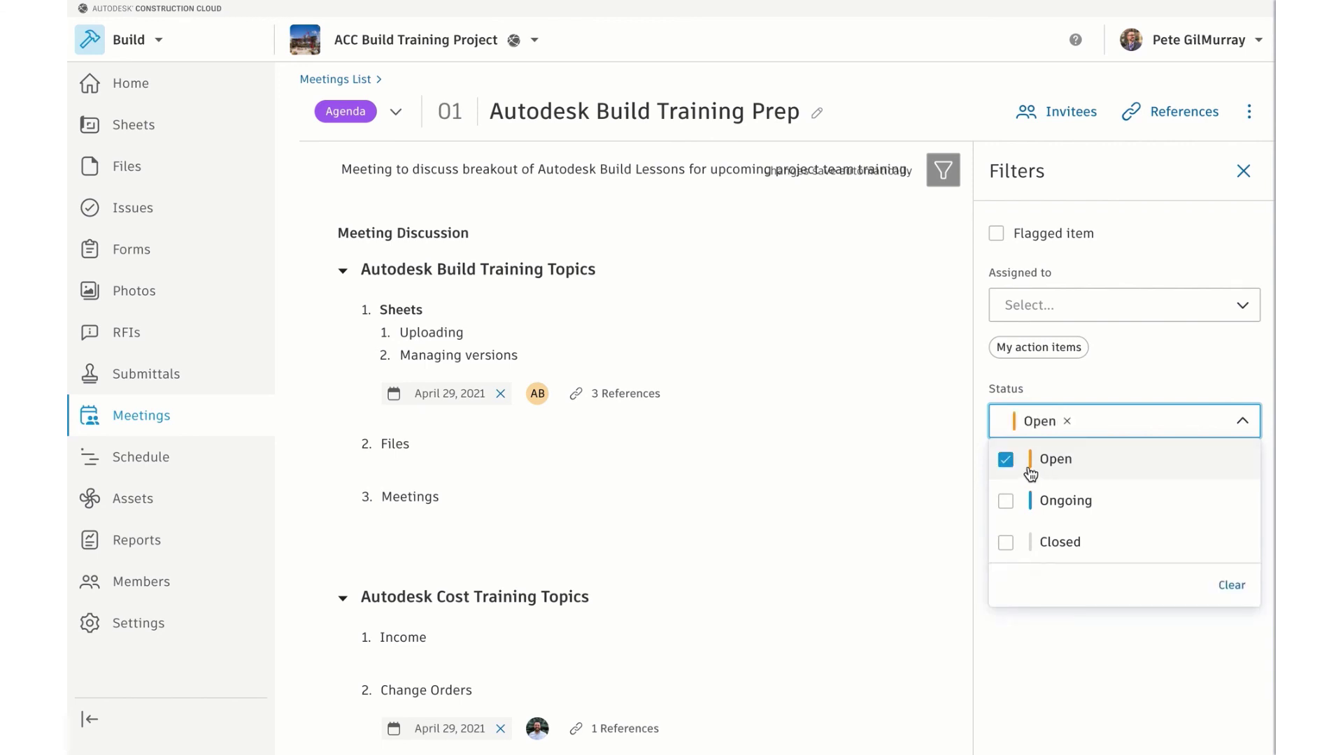
pyautogui.click(908, 435)
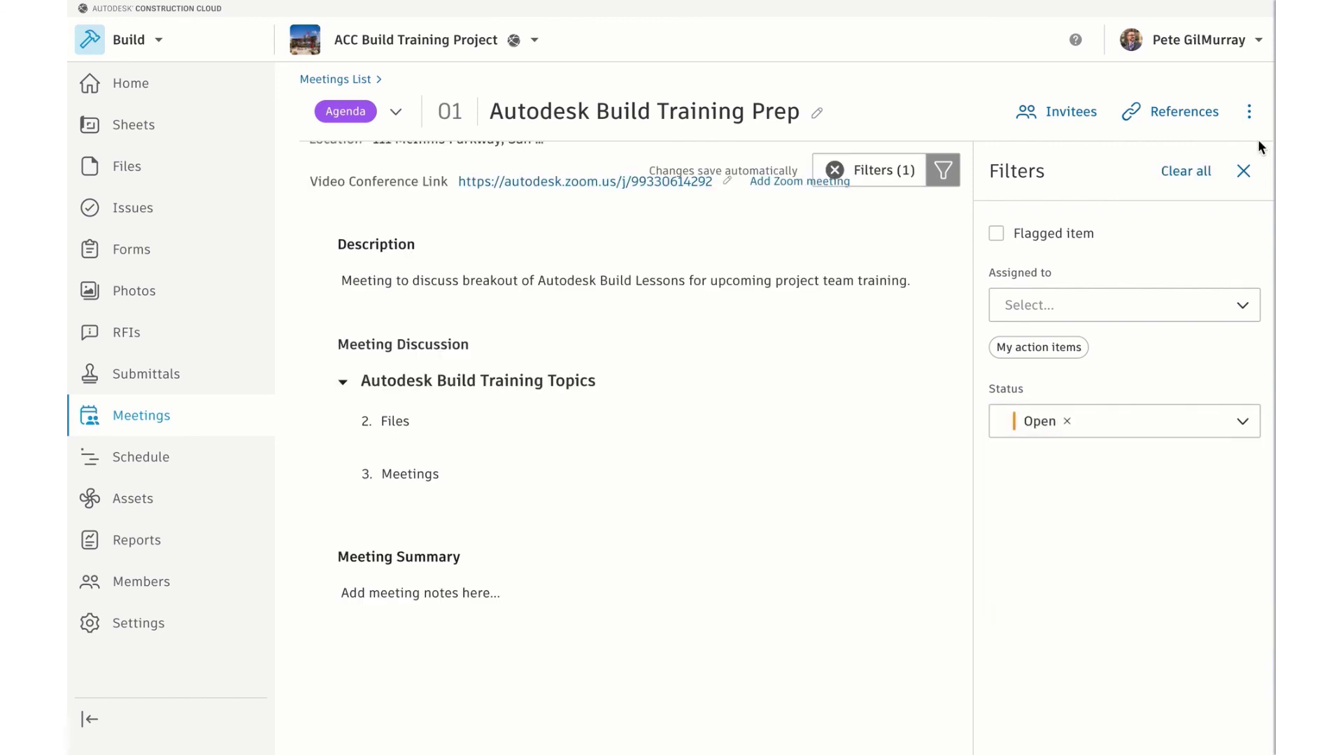
pyautogui.click(1243, 171)
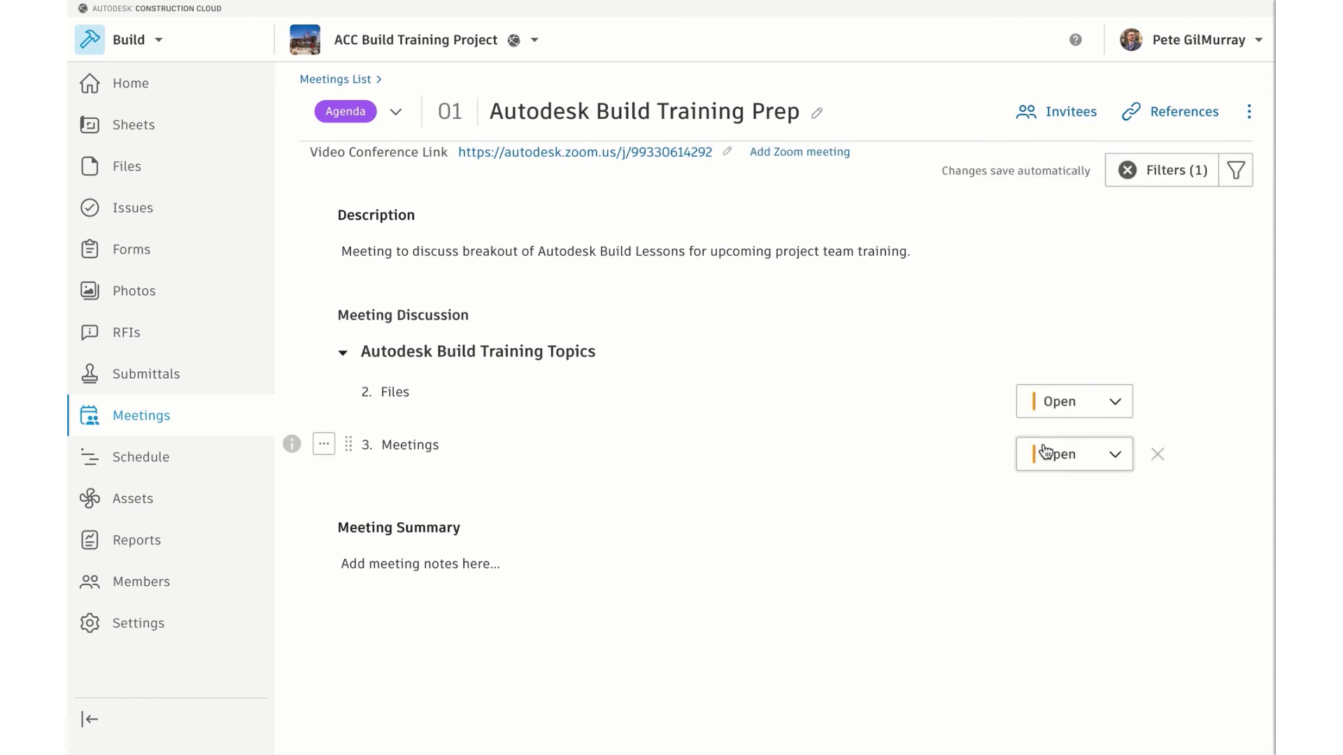
pyautogui.click(1234, 170)
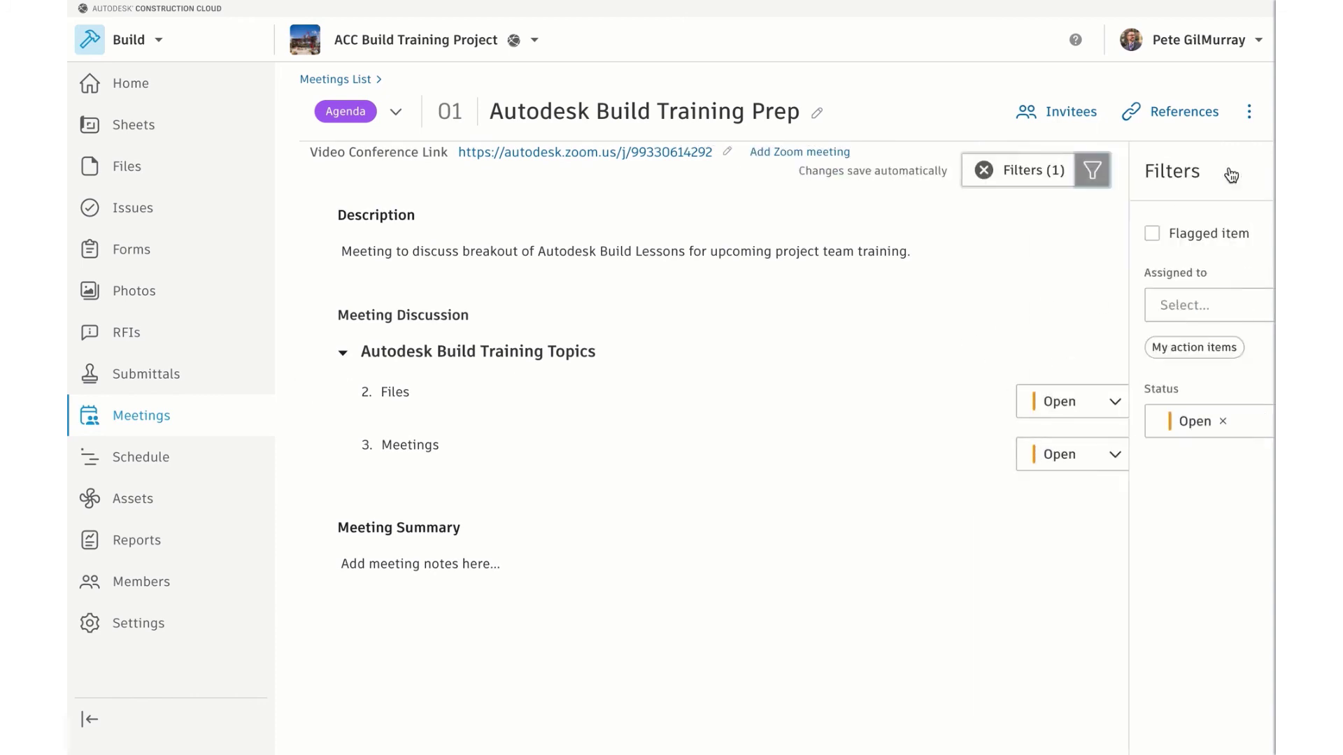
pyautogui.click(1200, 171)
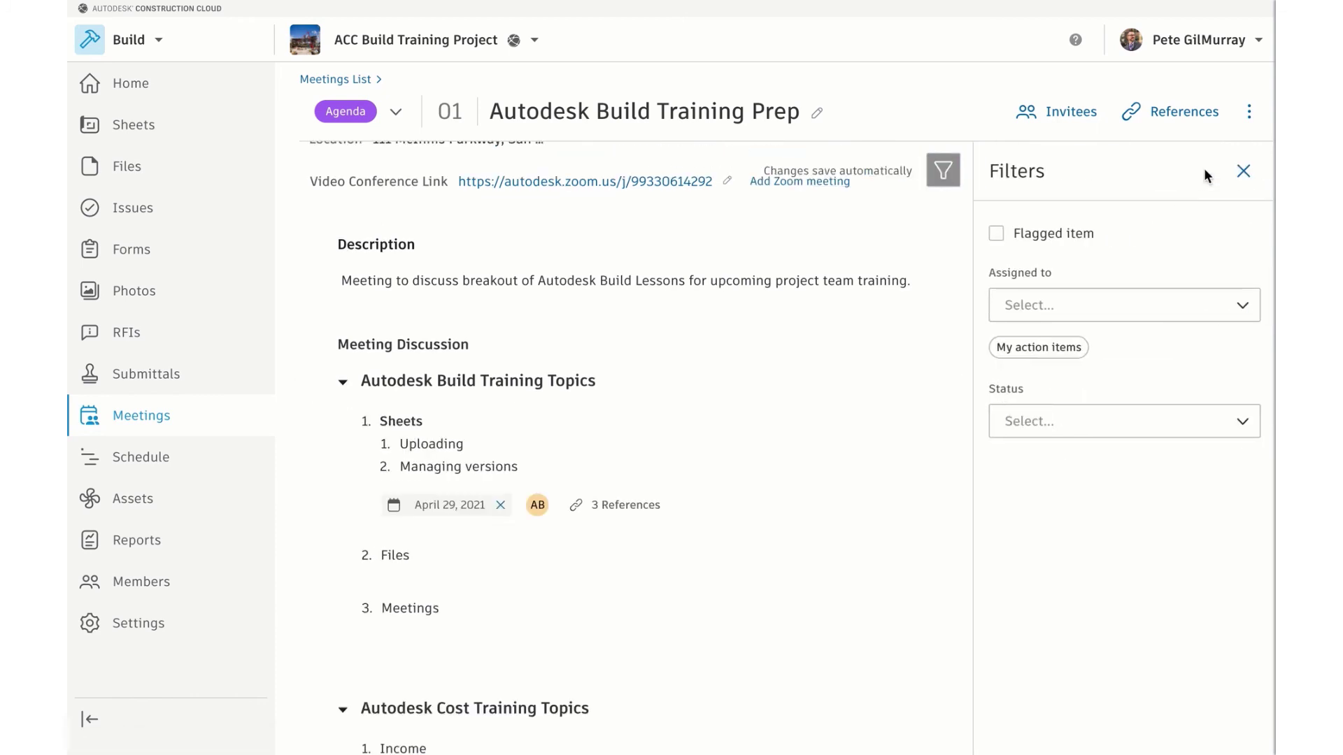
pyautogui.click(1048, 349)
pyautogui.click(938, 349)
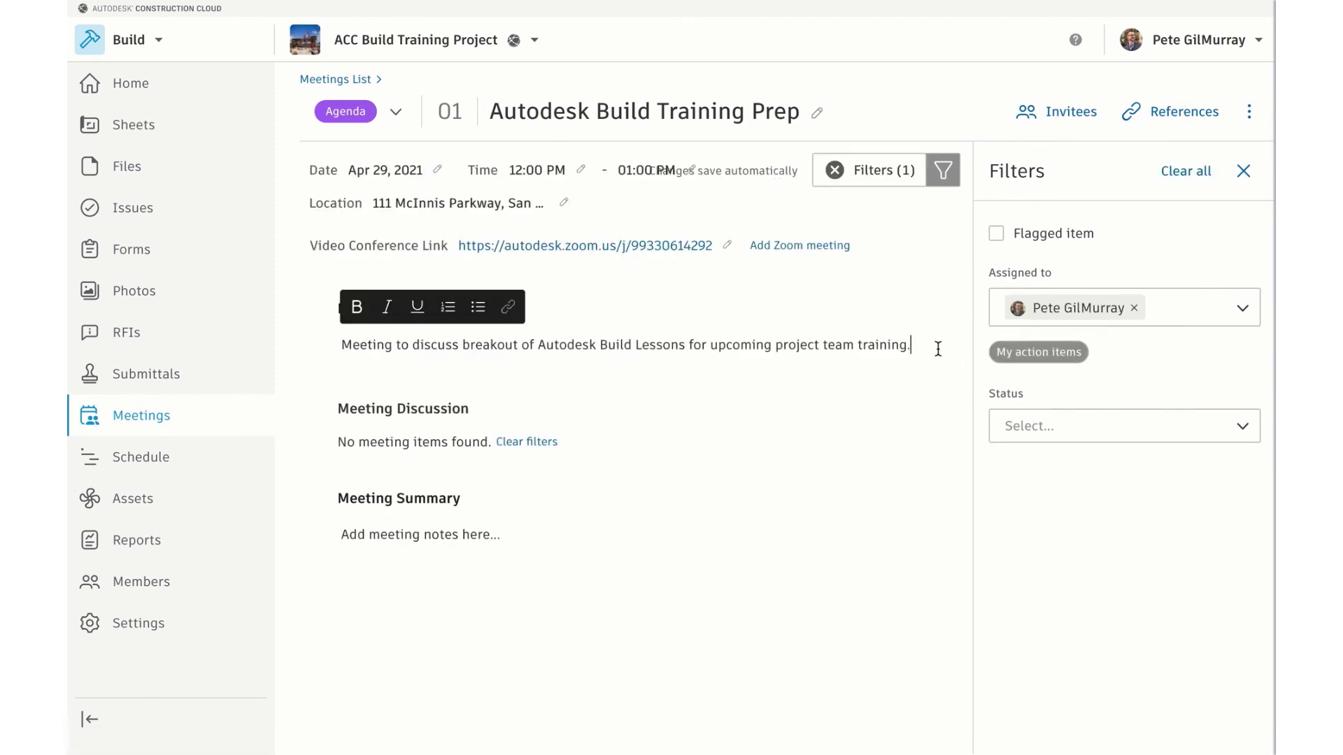
pyautogui.click(1243, 170)
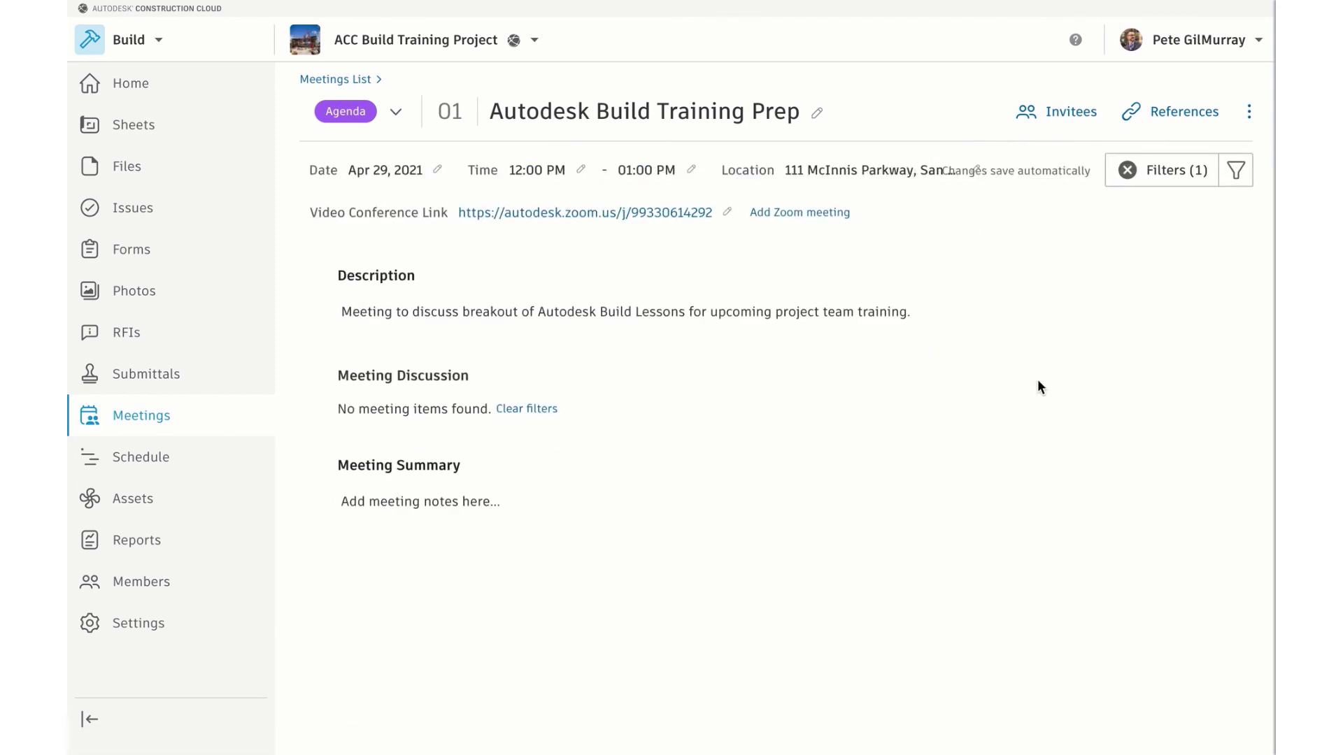
pyautogui.click(1236, 171)
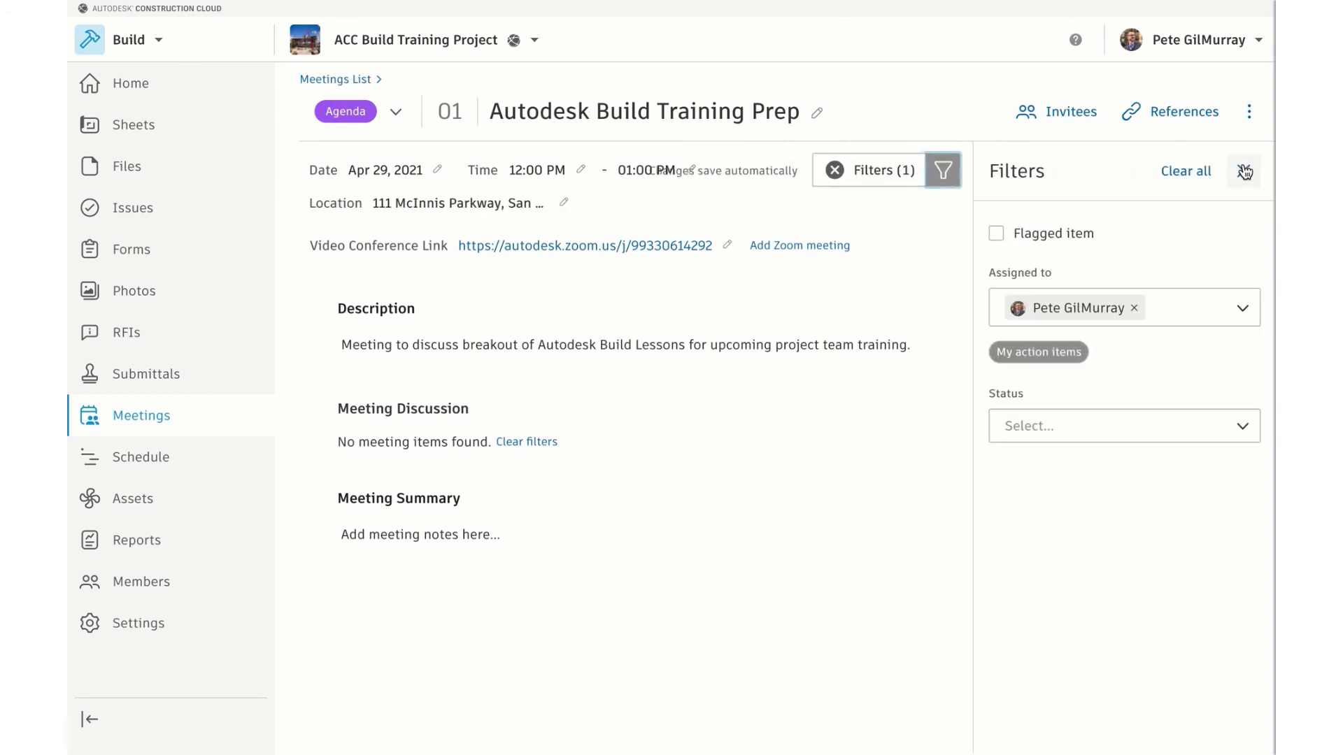
pyautogui.click(1193, 176)
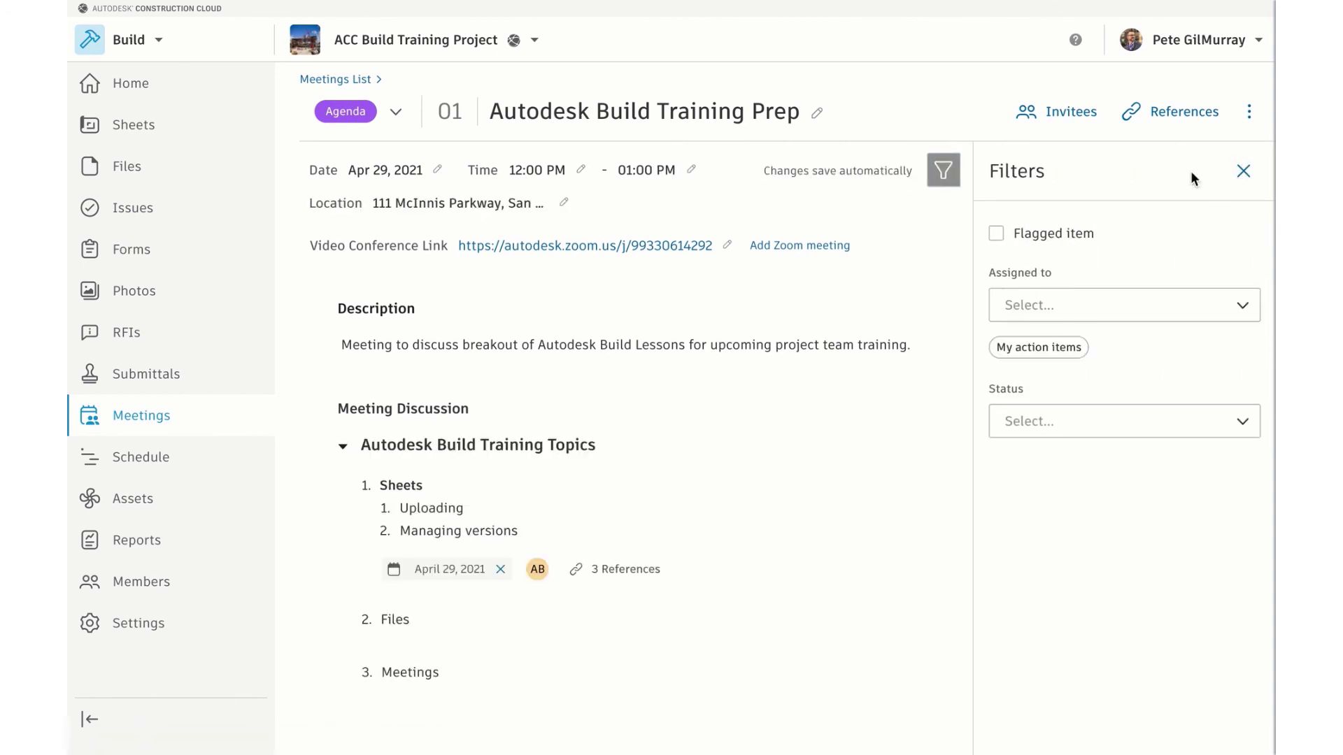
pyautogui.click(1243, 173)
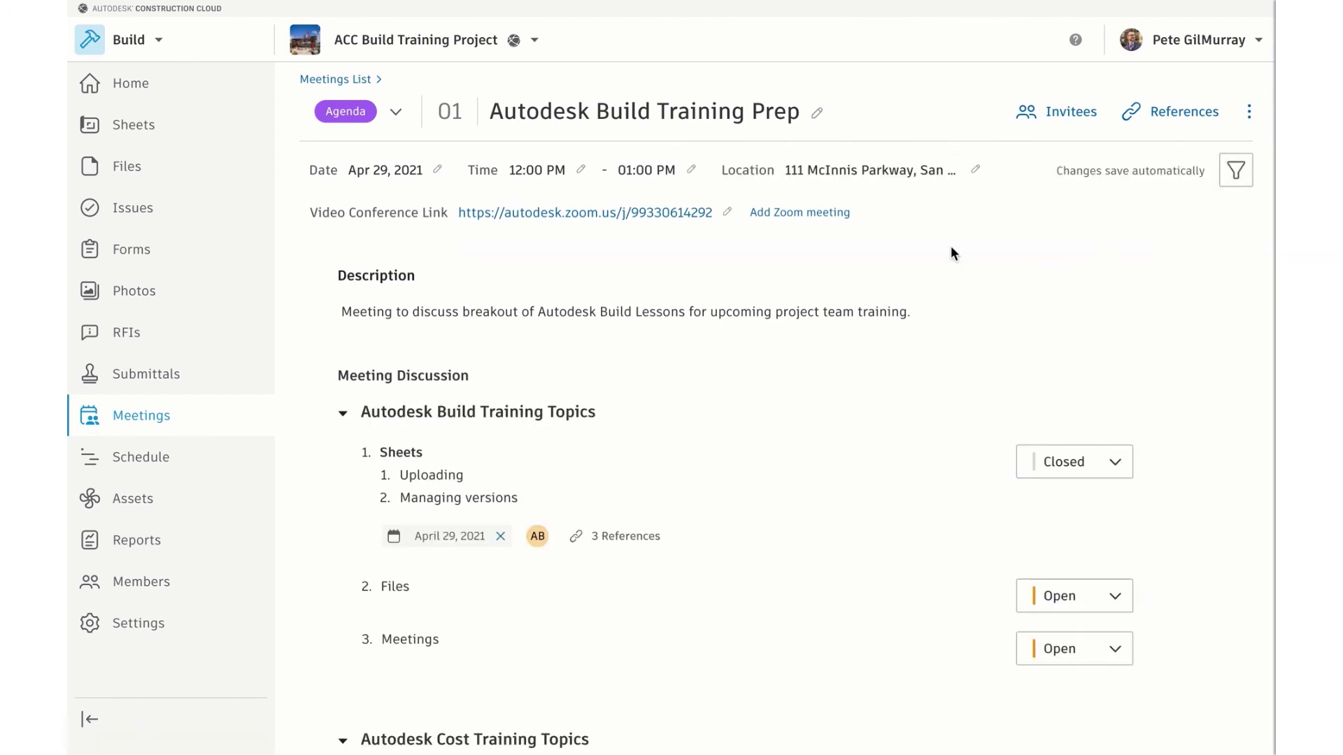
# Change the meeting status from Agenda to Minutes and confirm
pyautogui.click(396, 112)
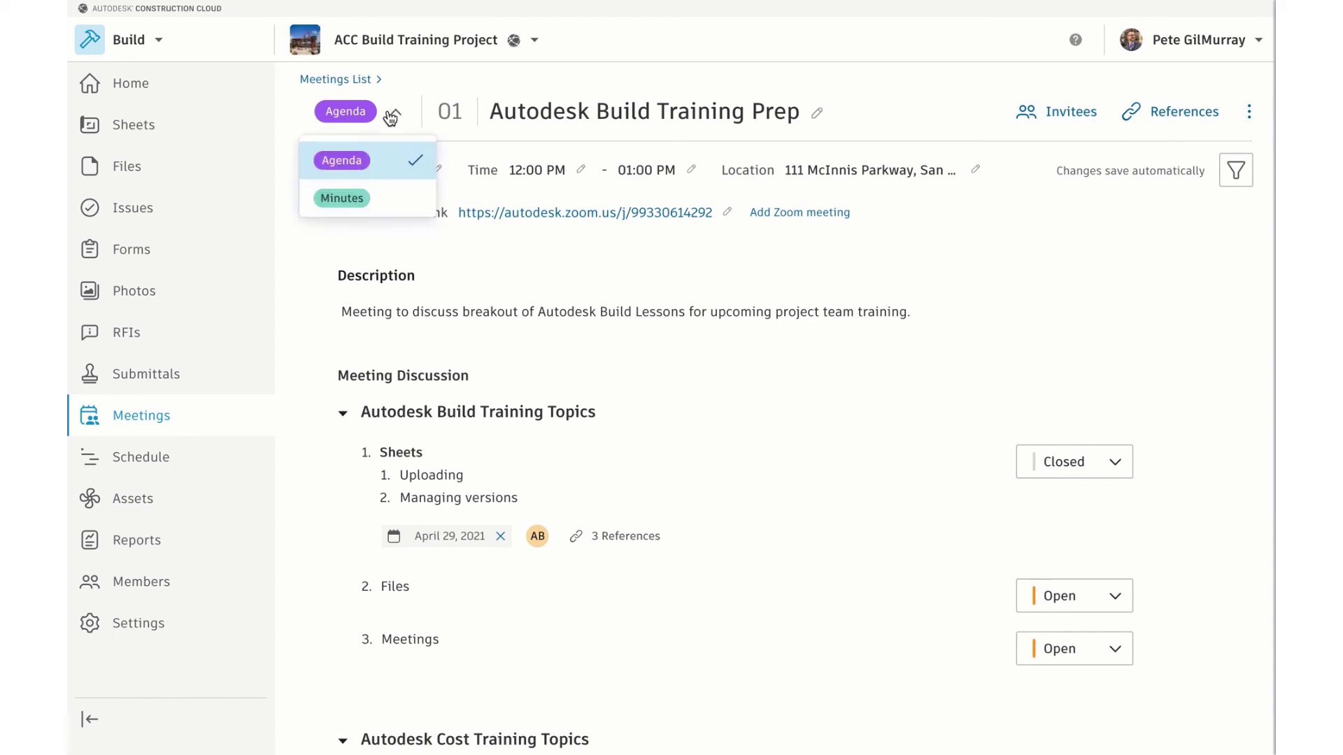
pyautogui.click(376, 195)
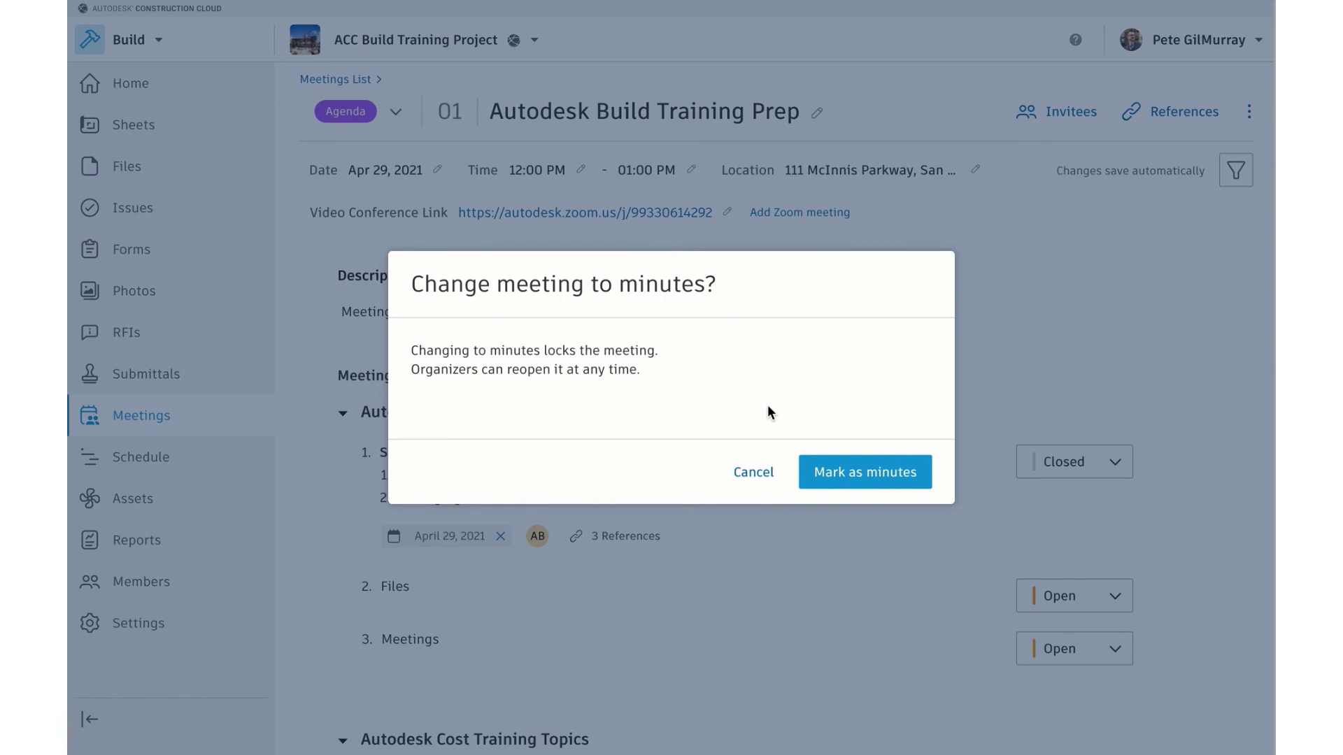
pyautogui.click(858, 476)
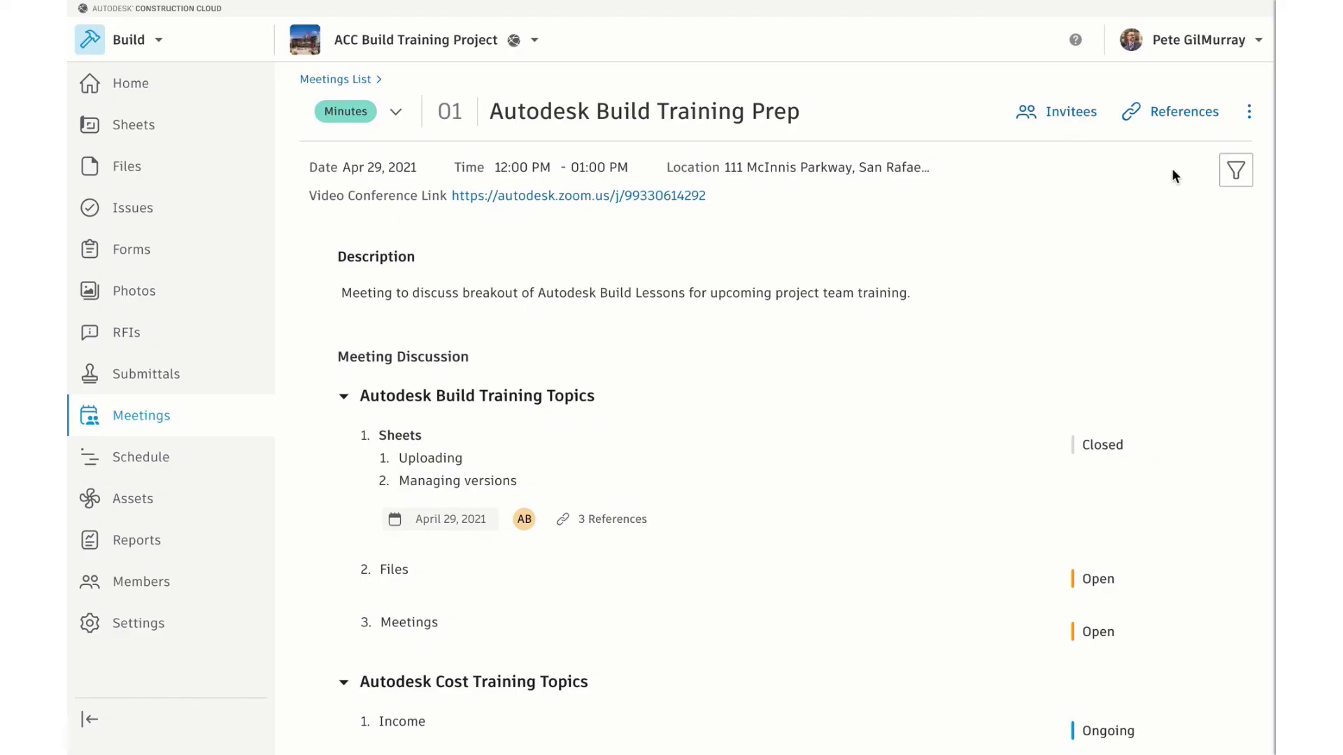
# Export the Autodesk Build Training Prep meeting to PDF
pyautogui.click(1250, 112)
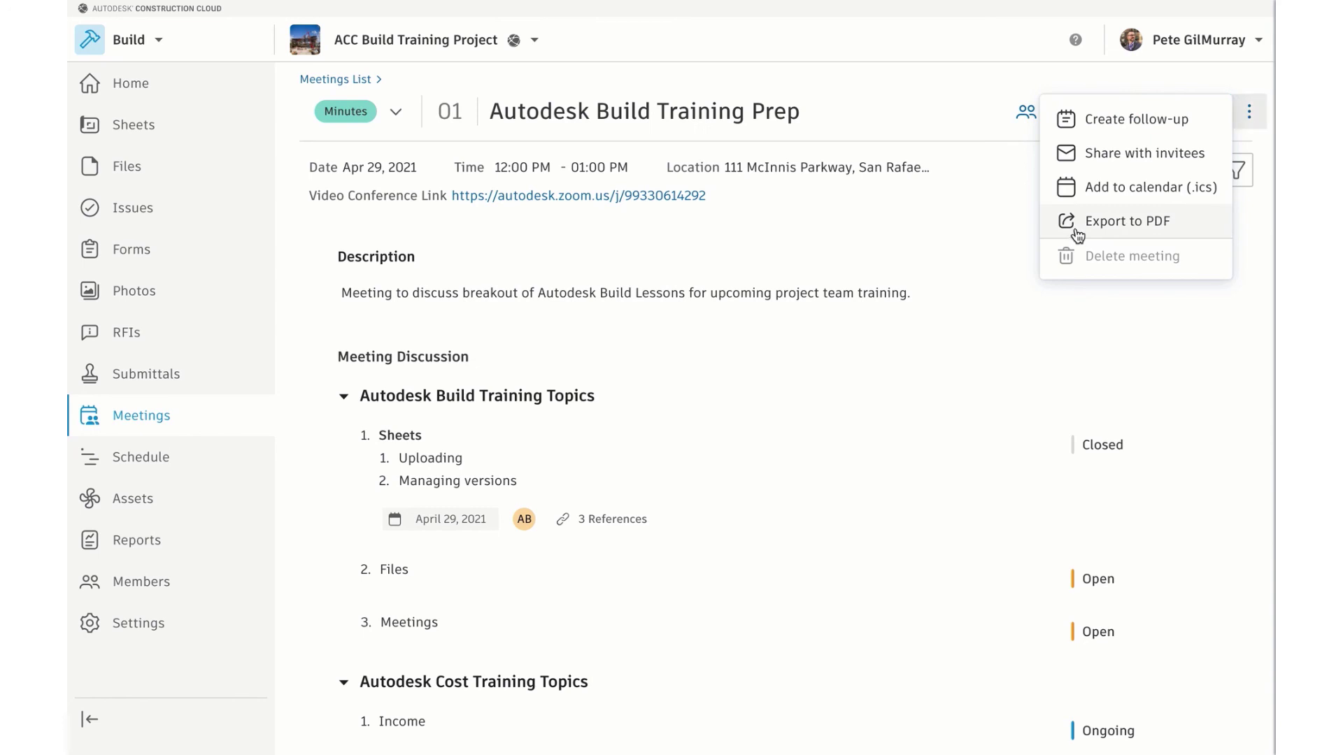
pyautogui.click(1075, 231)
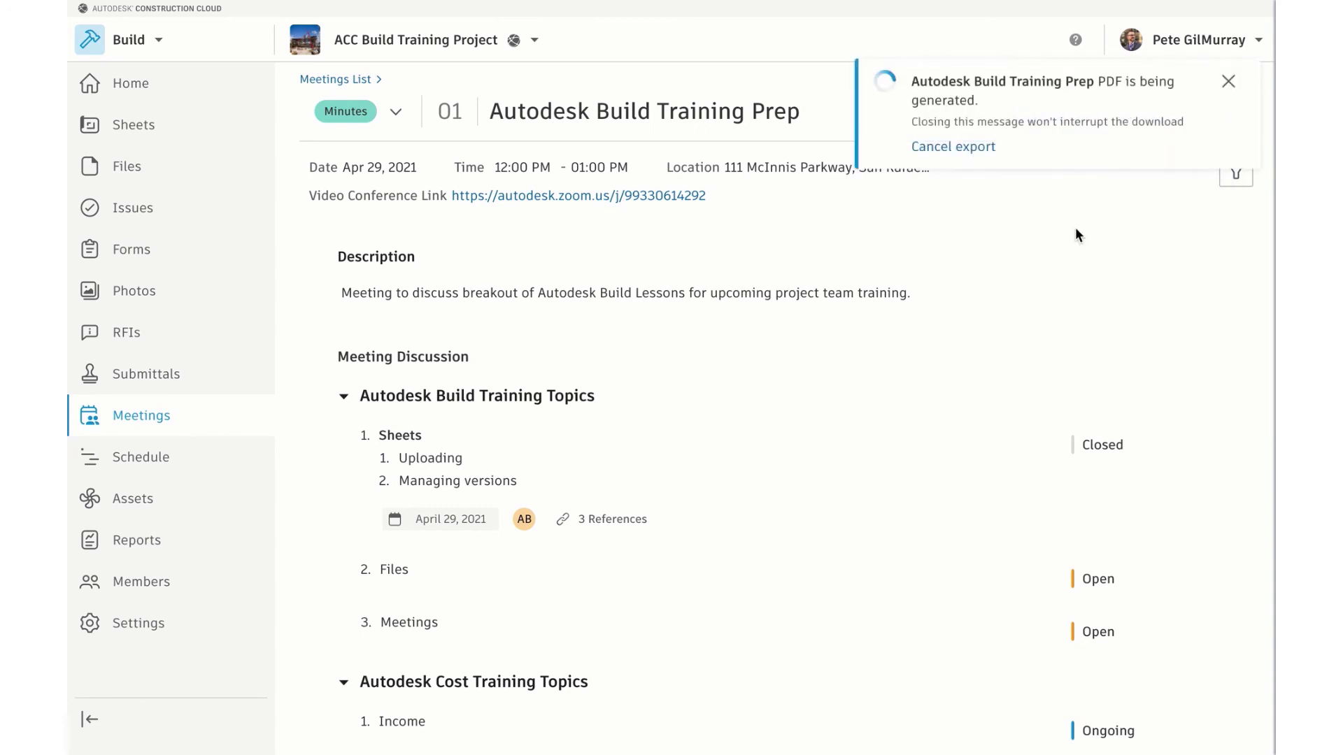
pyautogui.click(1228, 83)
pyautogui.click(1248, 111)
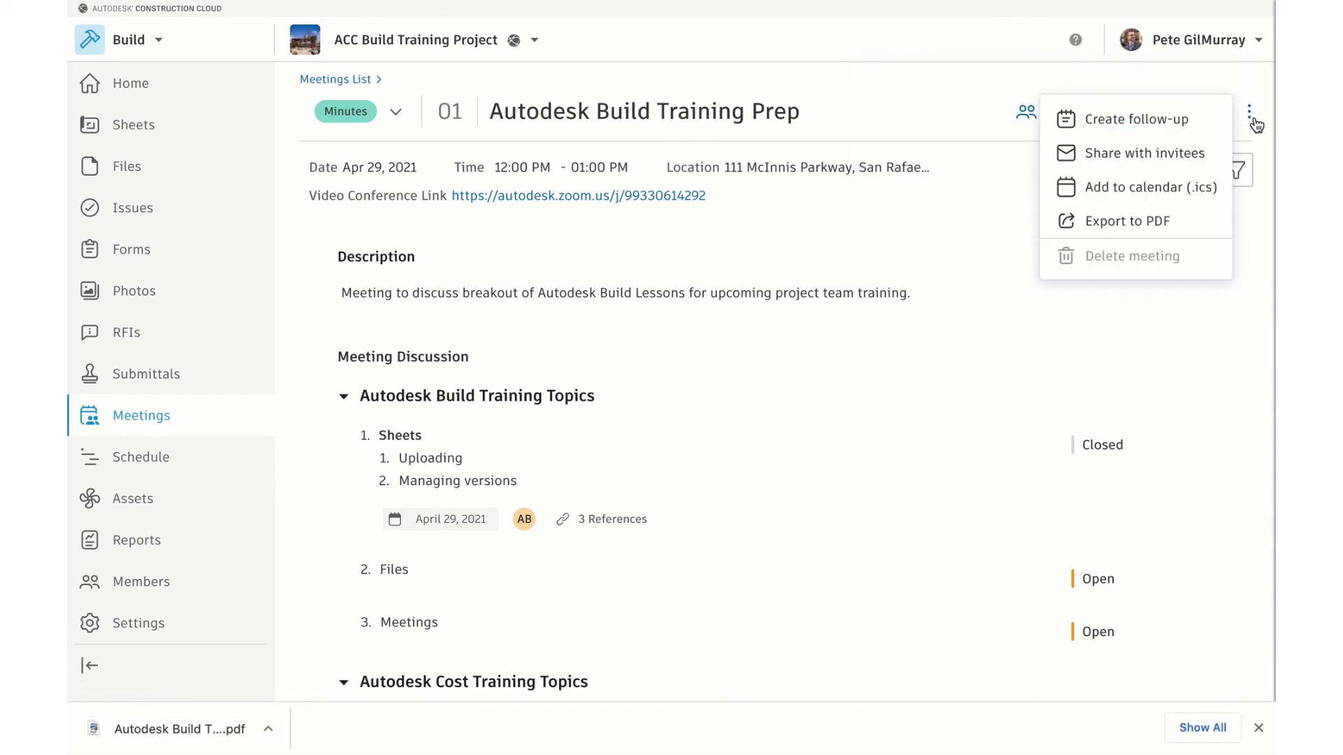
# Create follow-up meeting 02 dated May 13, 2021 and return to the Meetings List
pyautogui.click(1189, 121)
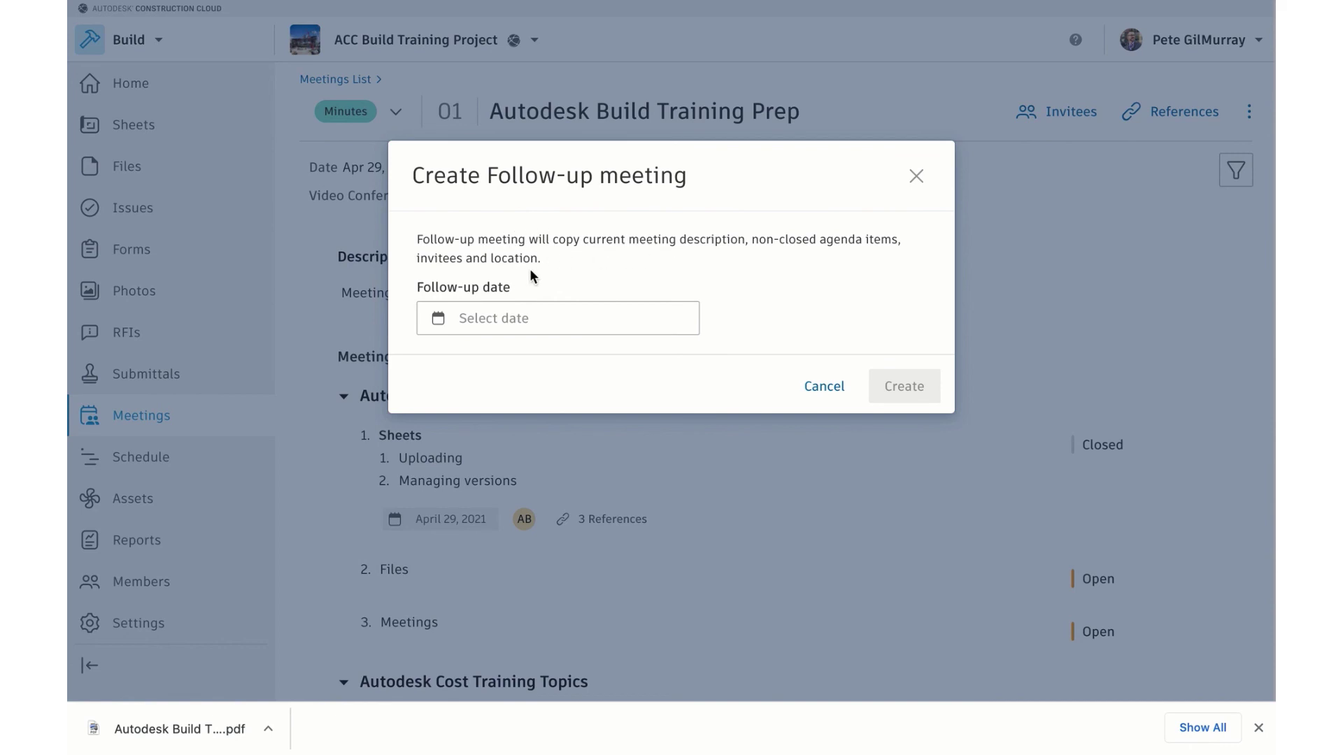
pyautogui.click(543, 325)
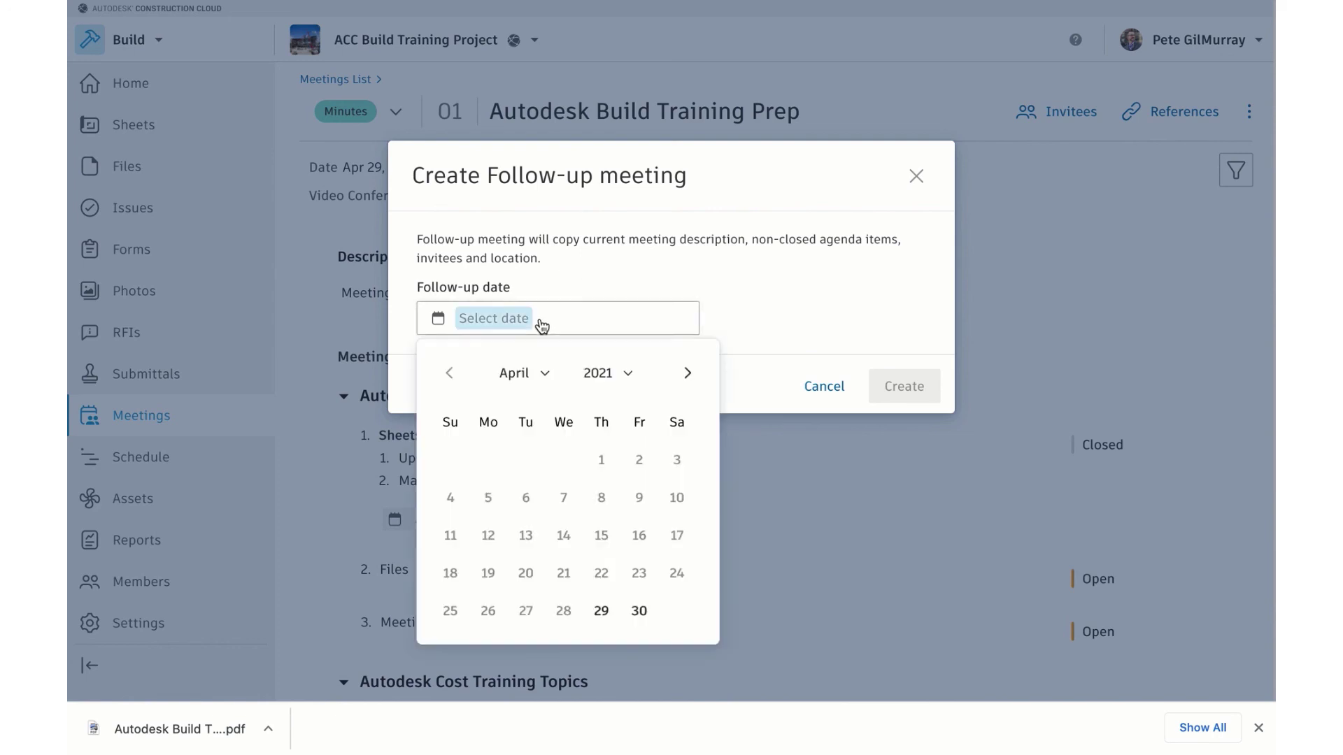
pyautogui.click(686, 373)
pyautogui.click(600, 535)
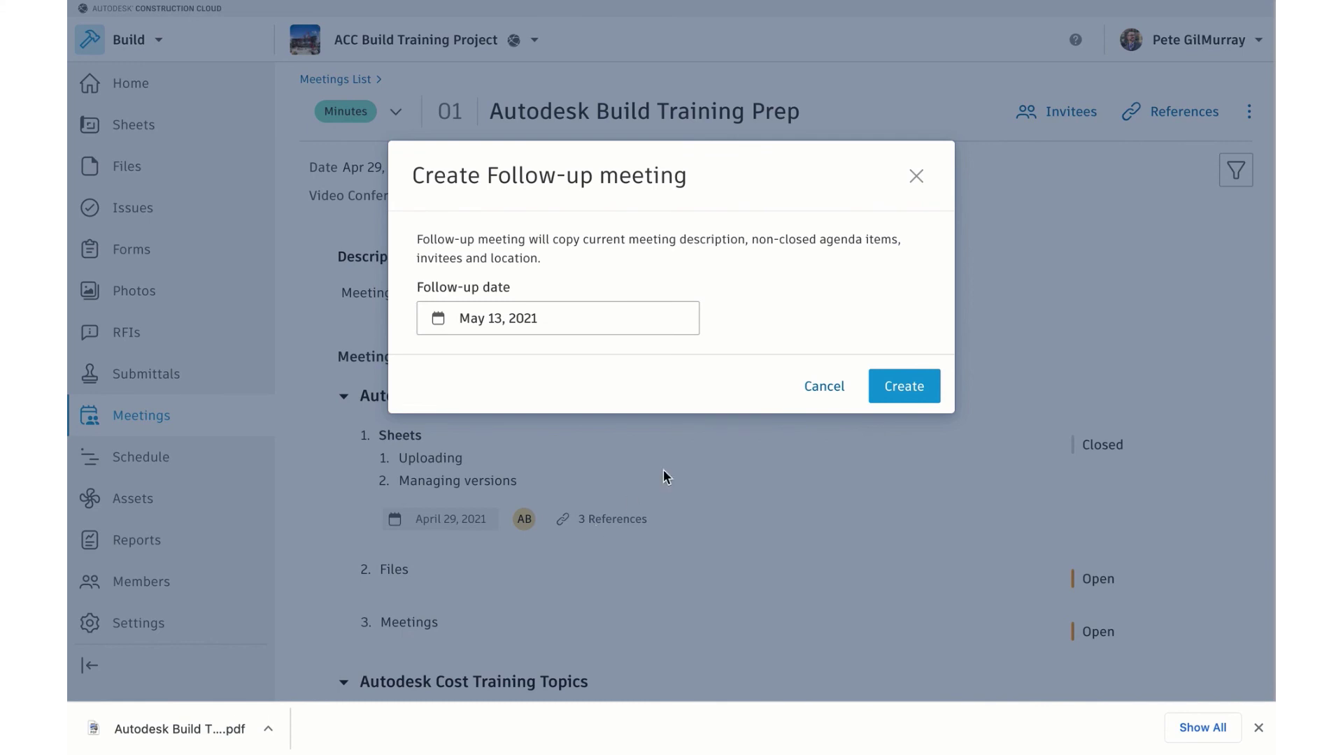
pyautogui.click(912, 395)
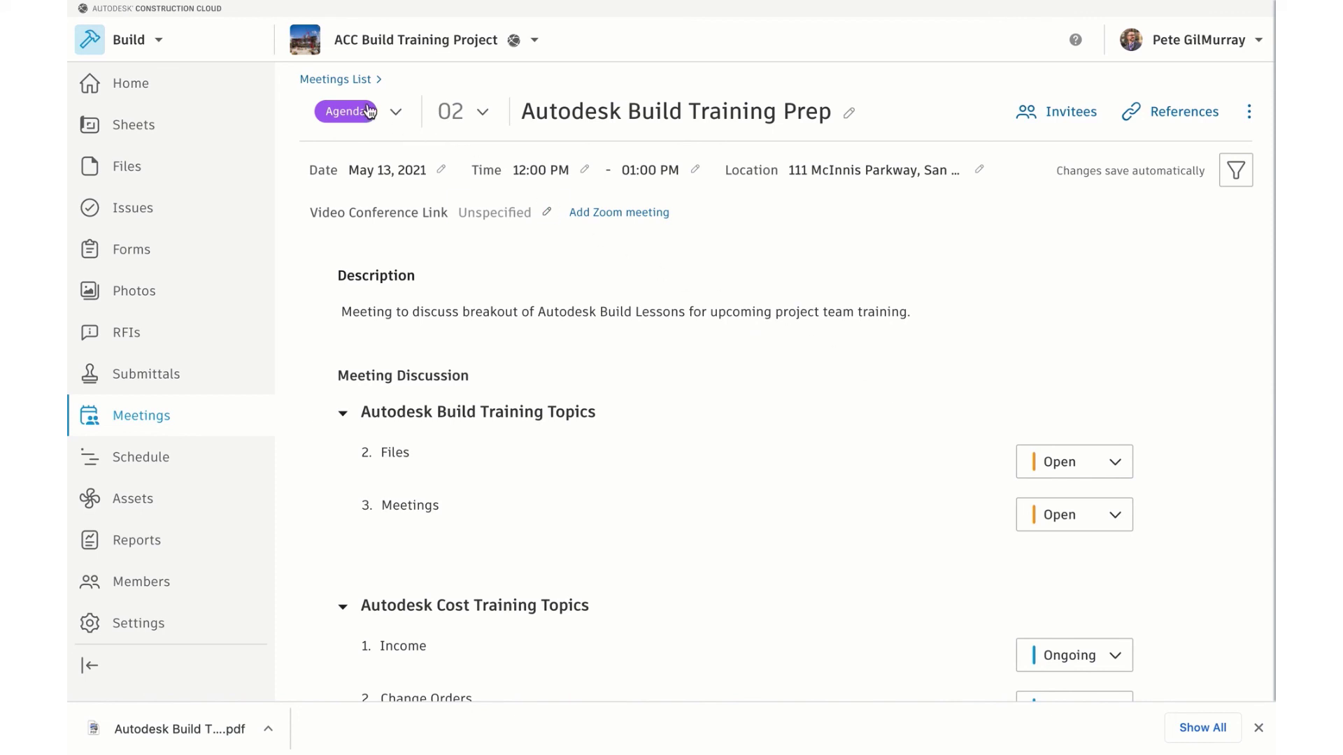
pyautogui.click(330, 79)
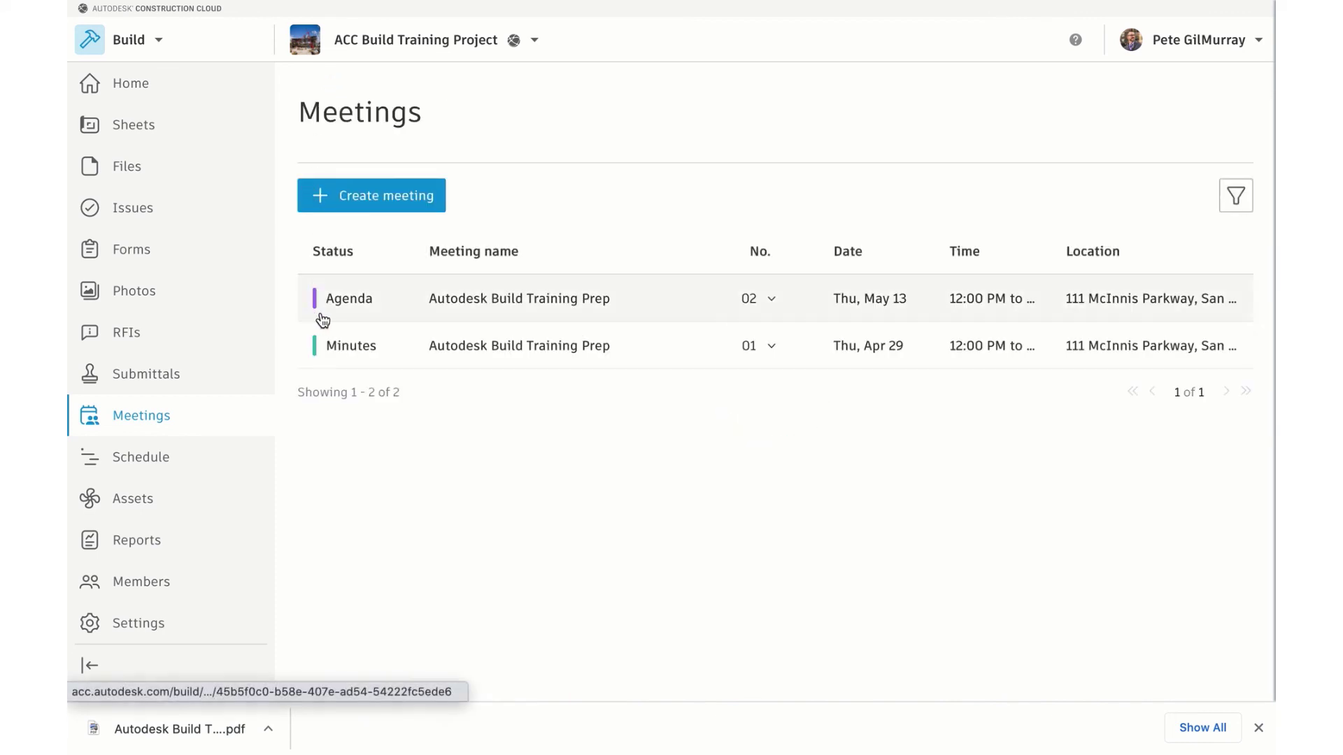
pyautogui.click(766, 299)
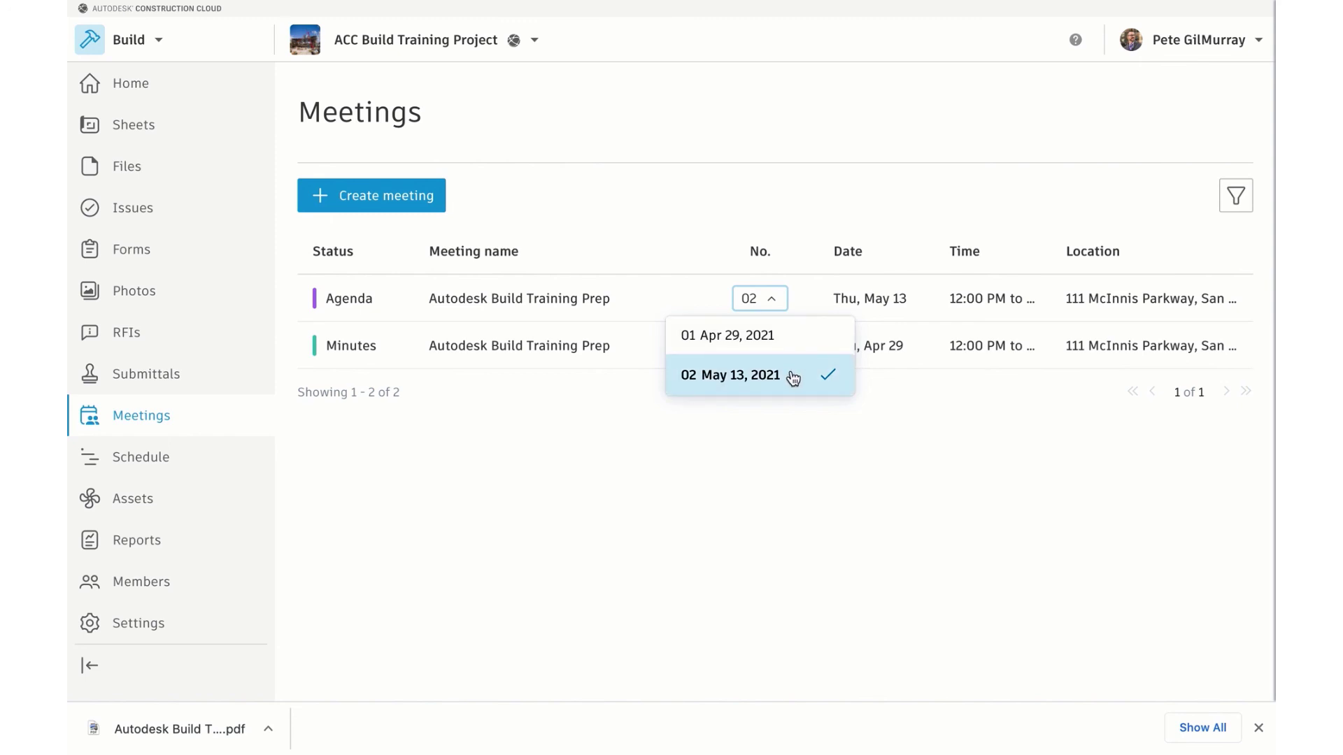
pyautogui.click(790, 343)
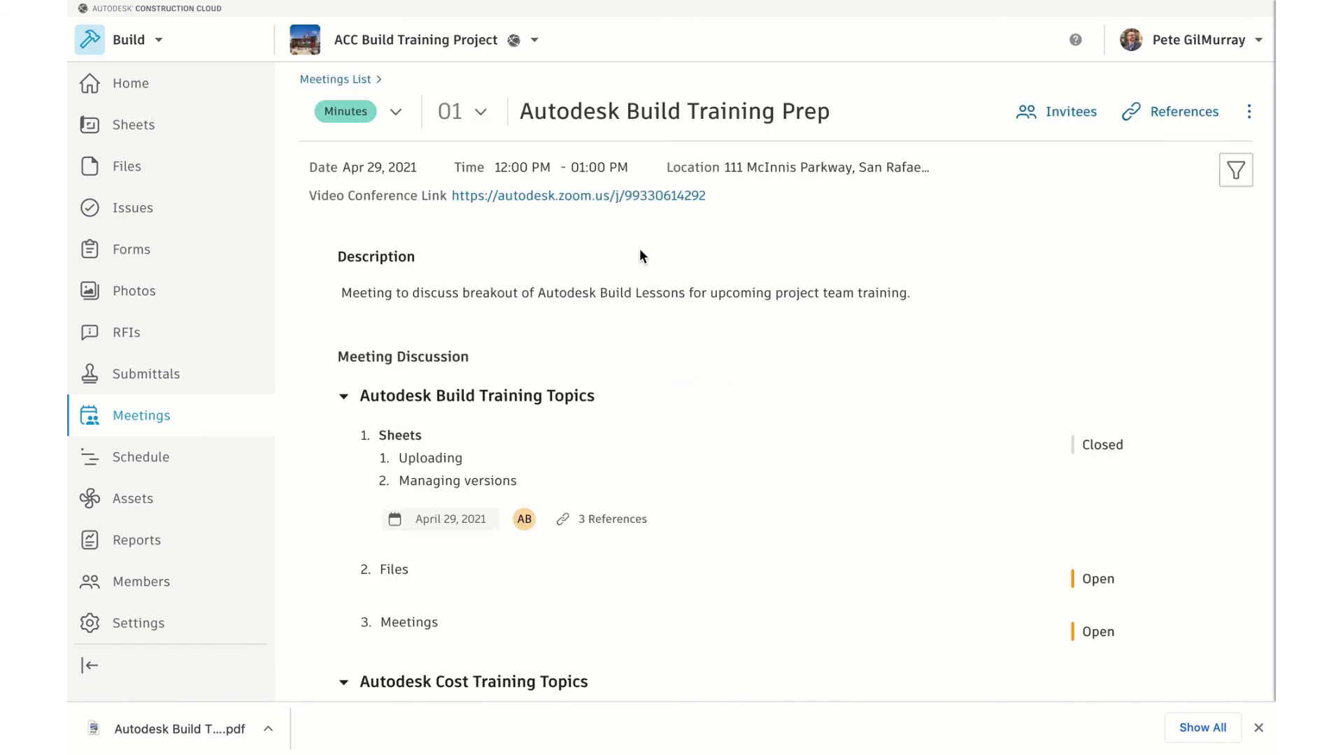
pyautogui.click(350, 79)
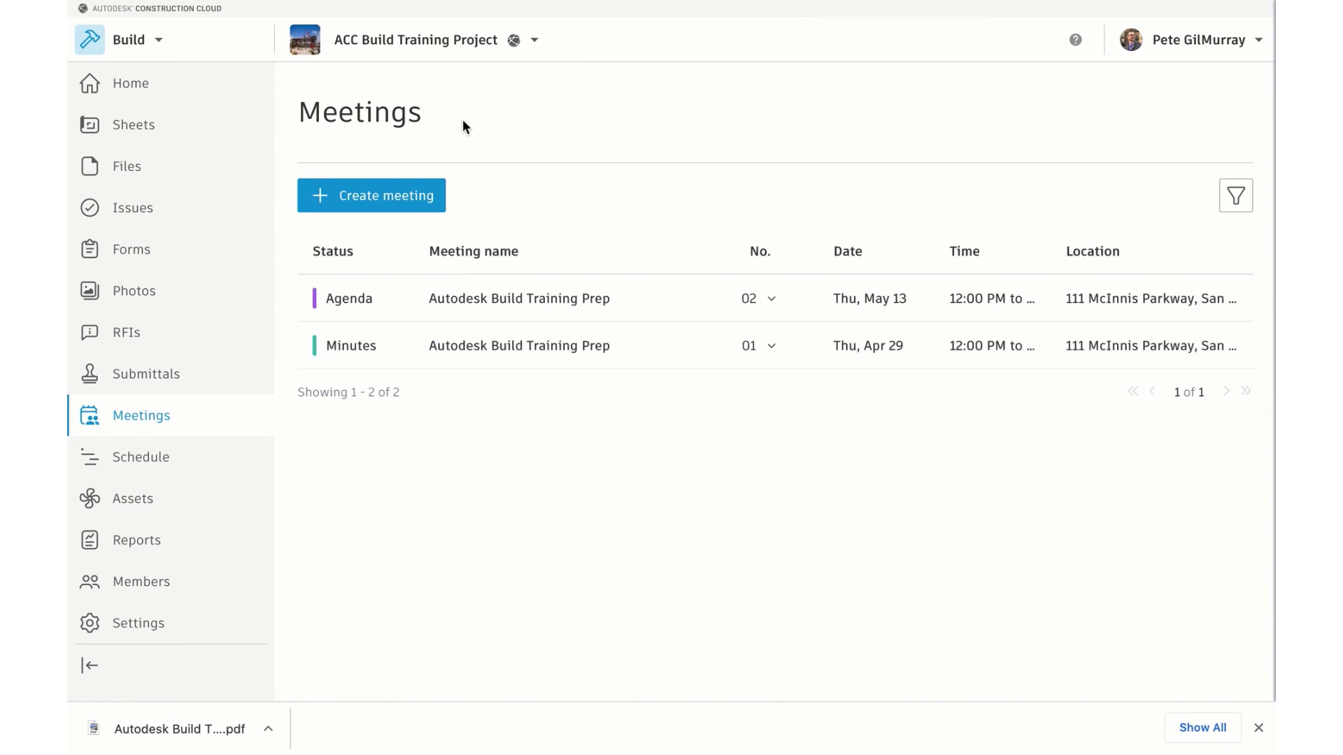